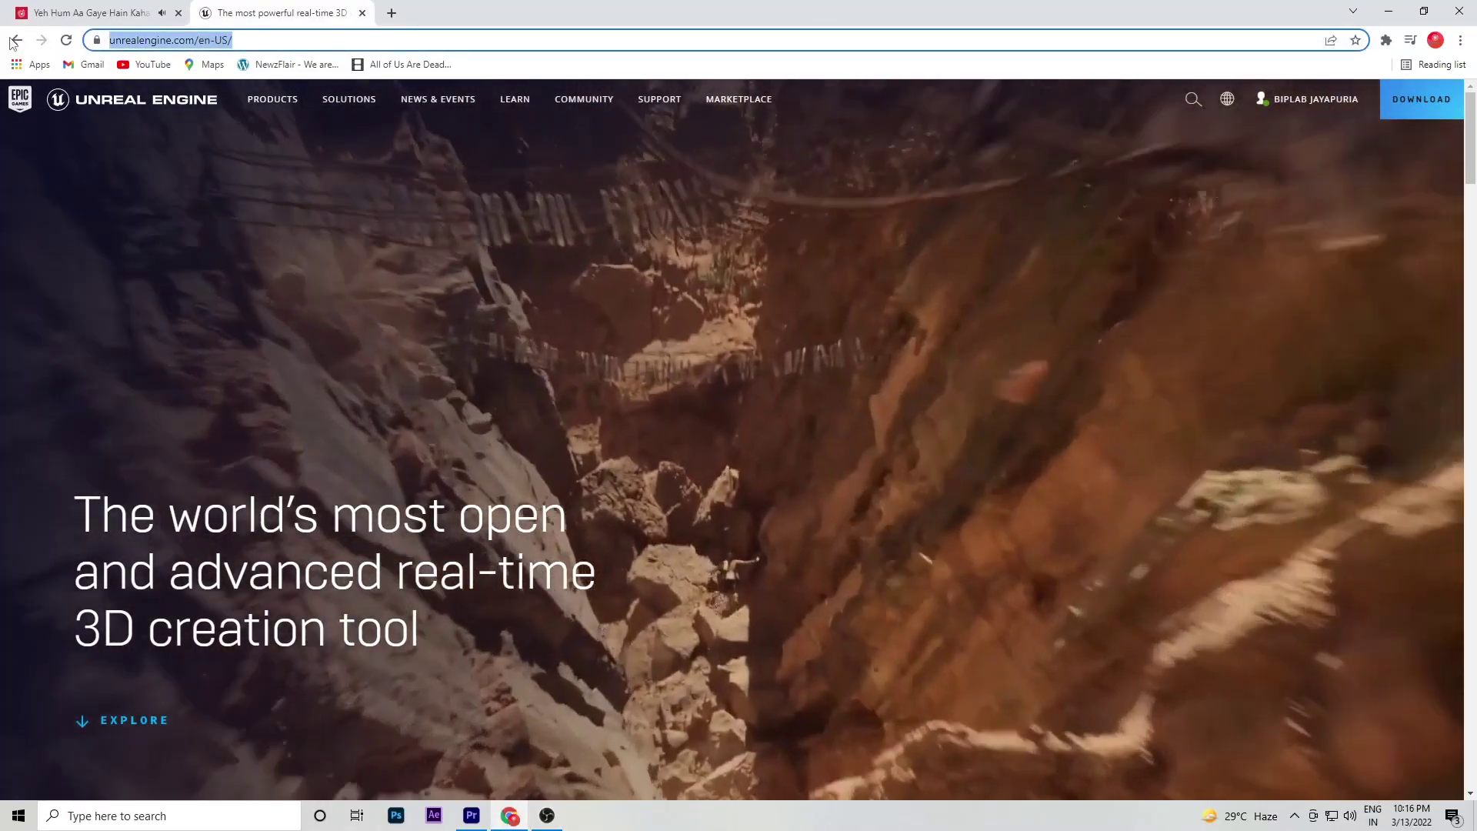
Look over the Unreal Engine homepage and open the site's download page with the licensing options.
{"action": "scroll", "coordinate": [708, 515], "scroll_direction": "down", "scroll_amount": 1}
{"action": "scroll", "coordinate": [709, 515], "scroll_direction": "down", "scroll_amount": 20}
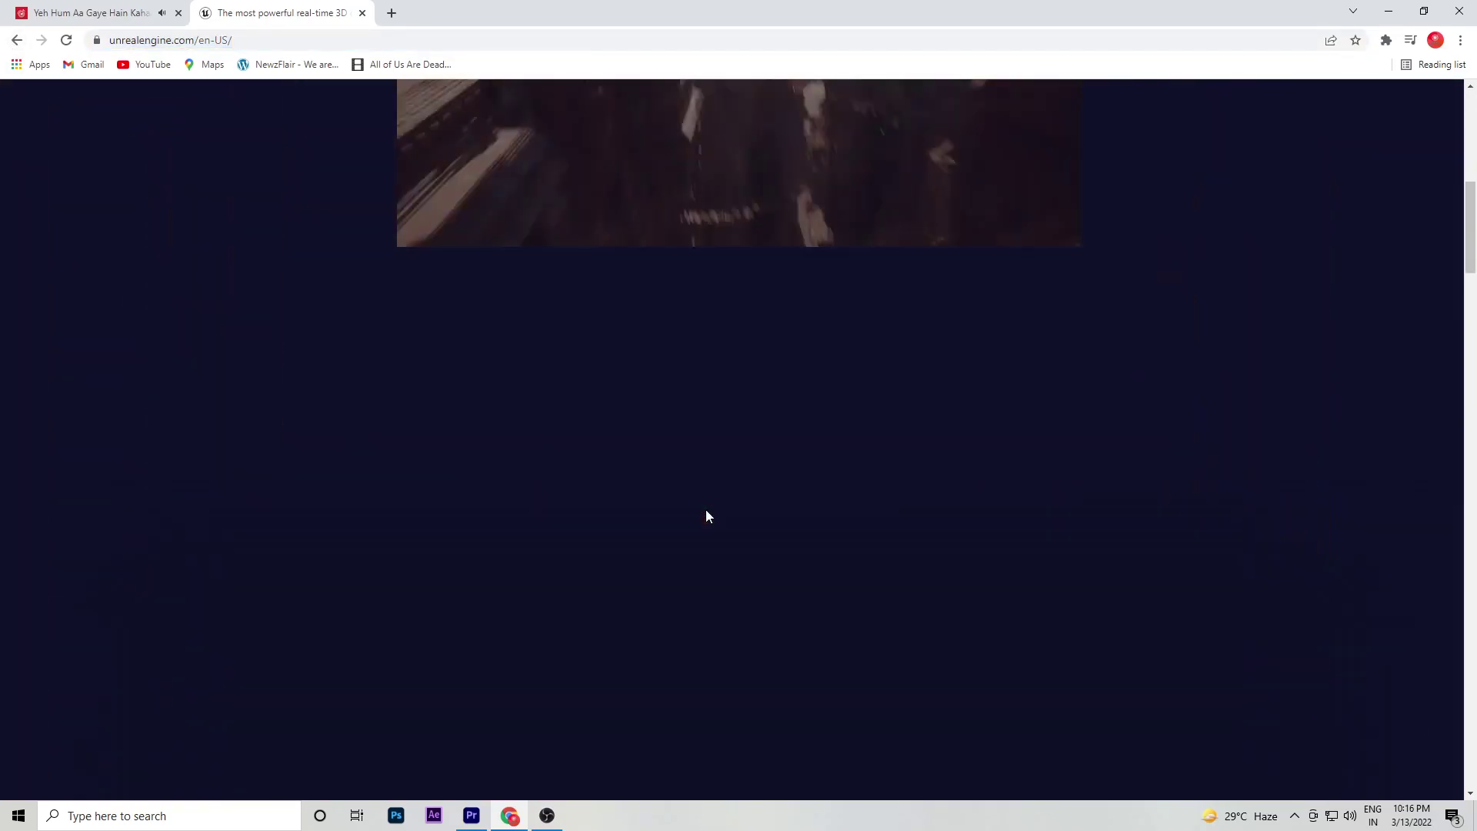
{"action": "scroll", "coordinate": [707, 510], "scroll_direction": "down", "scroll_amount": 4}
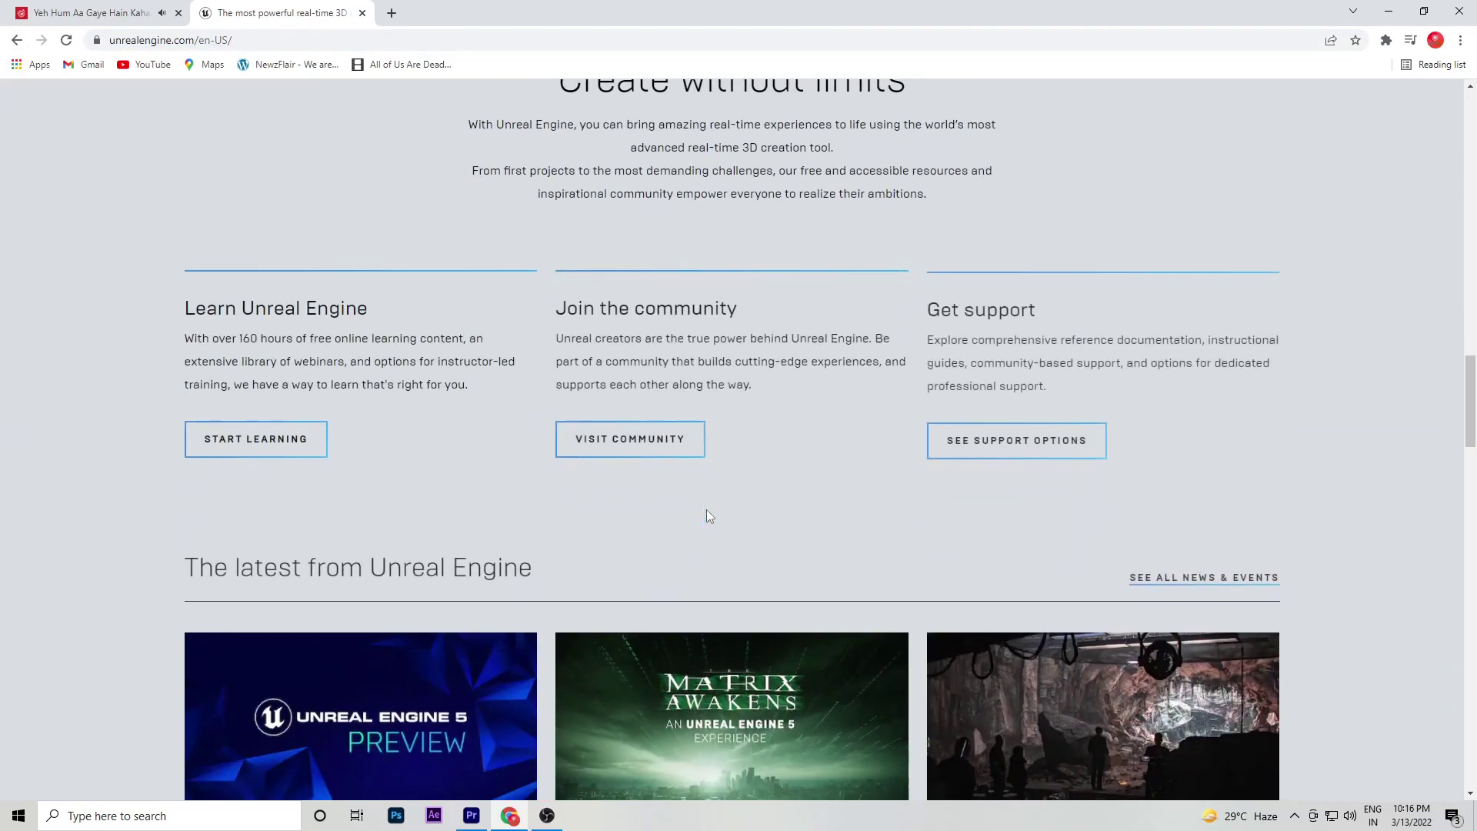
{"action": "scroll", "coordinate": [707, 507], "scroll_direction": "up", "scroll_amount": 20}
{"action": "scroll", "coordinate": [708, 512], "scroll_direction": "up", "scroll_amount": 2}
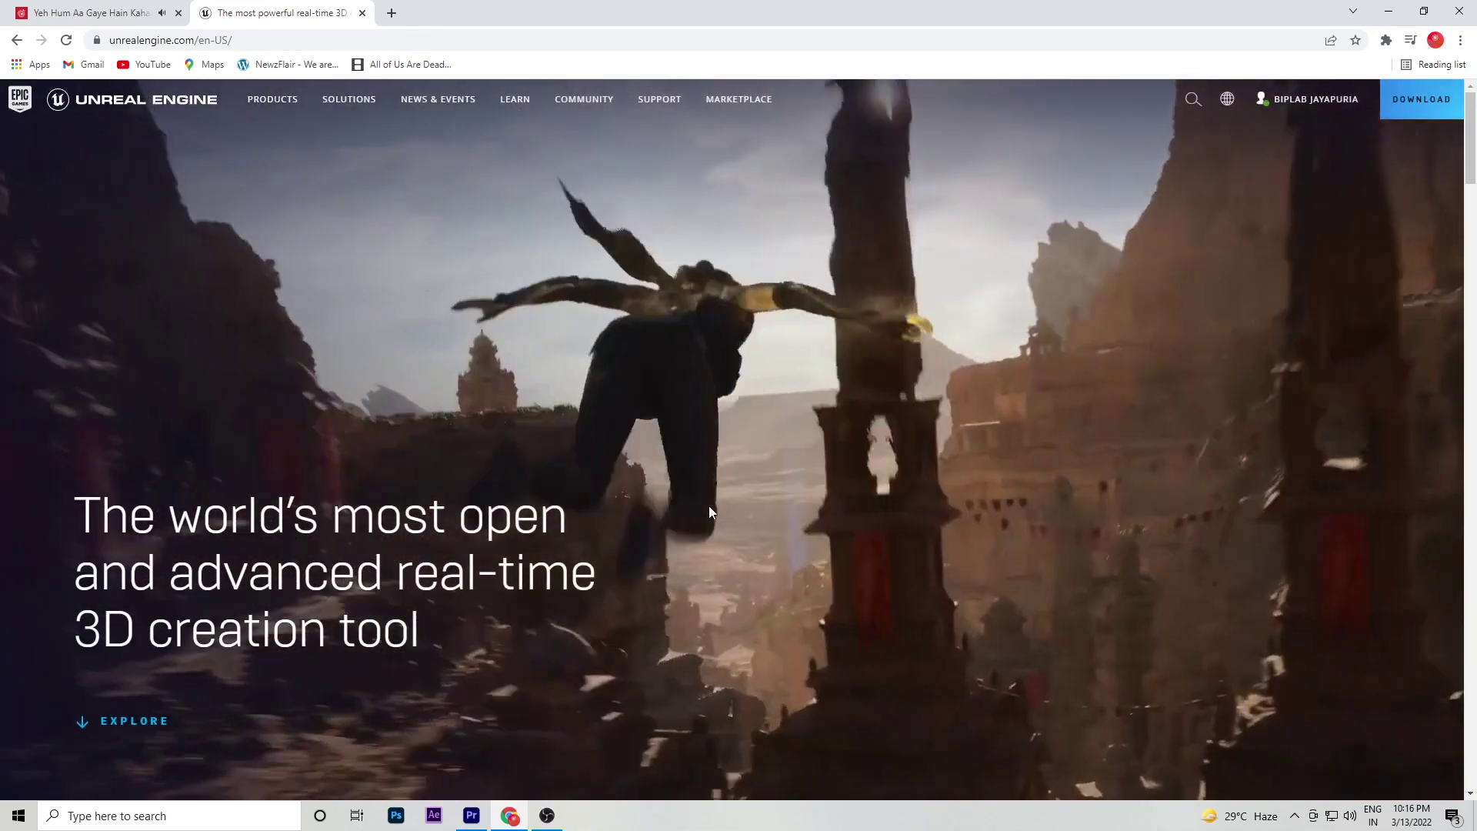
{"action": "mouse_move", "coordinate": [1315, 100]}
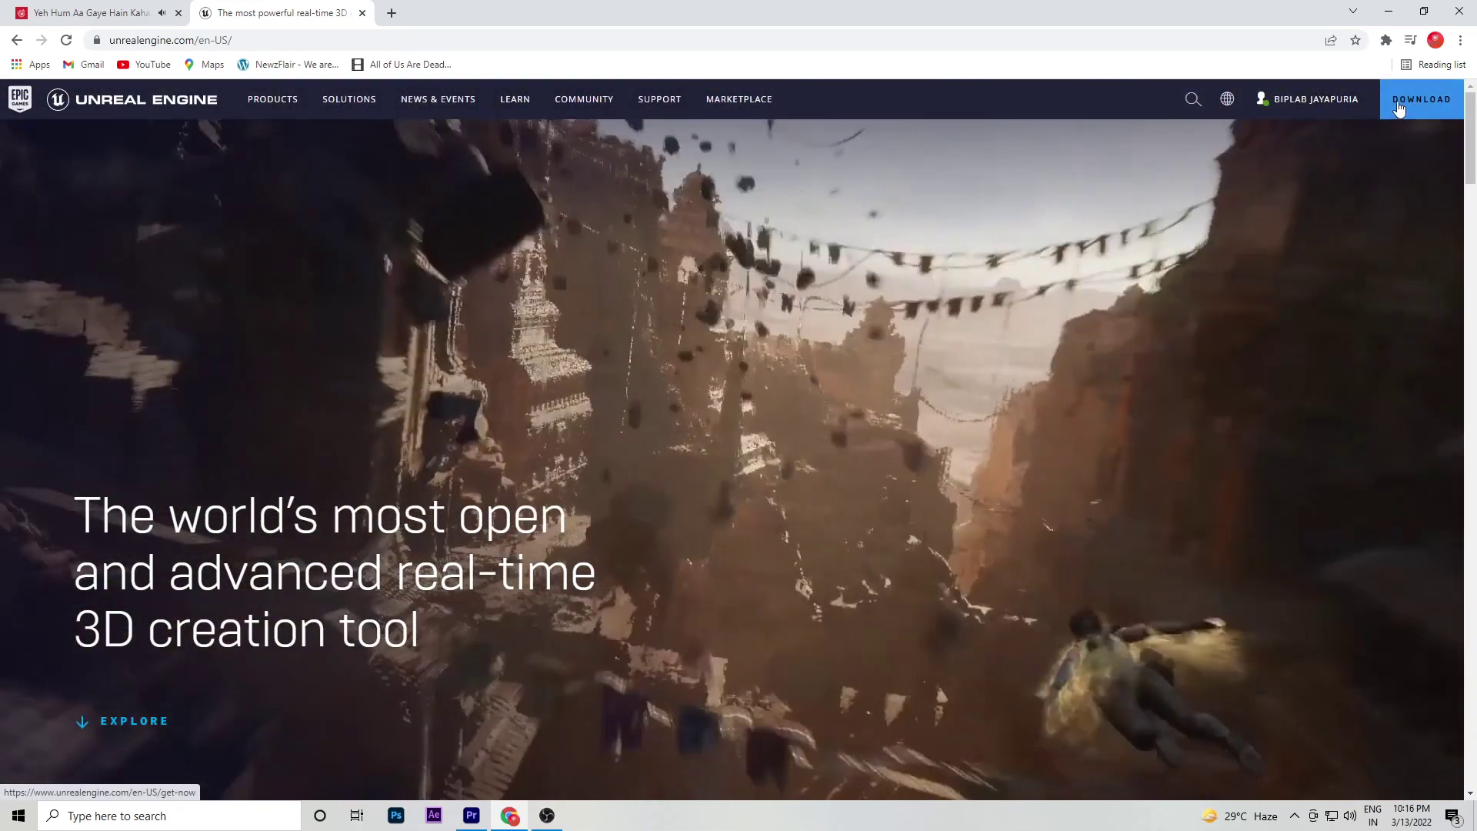
{"action": "left_click", "coordinate": [1404, 110]}
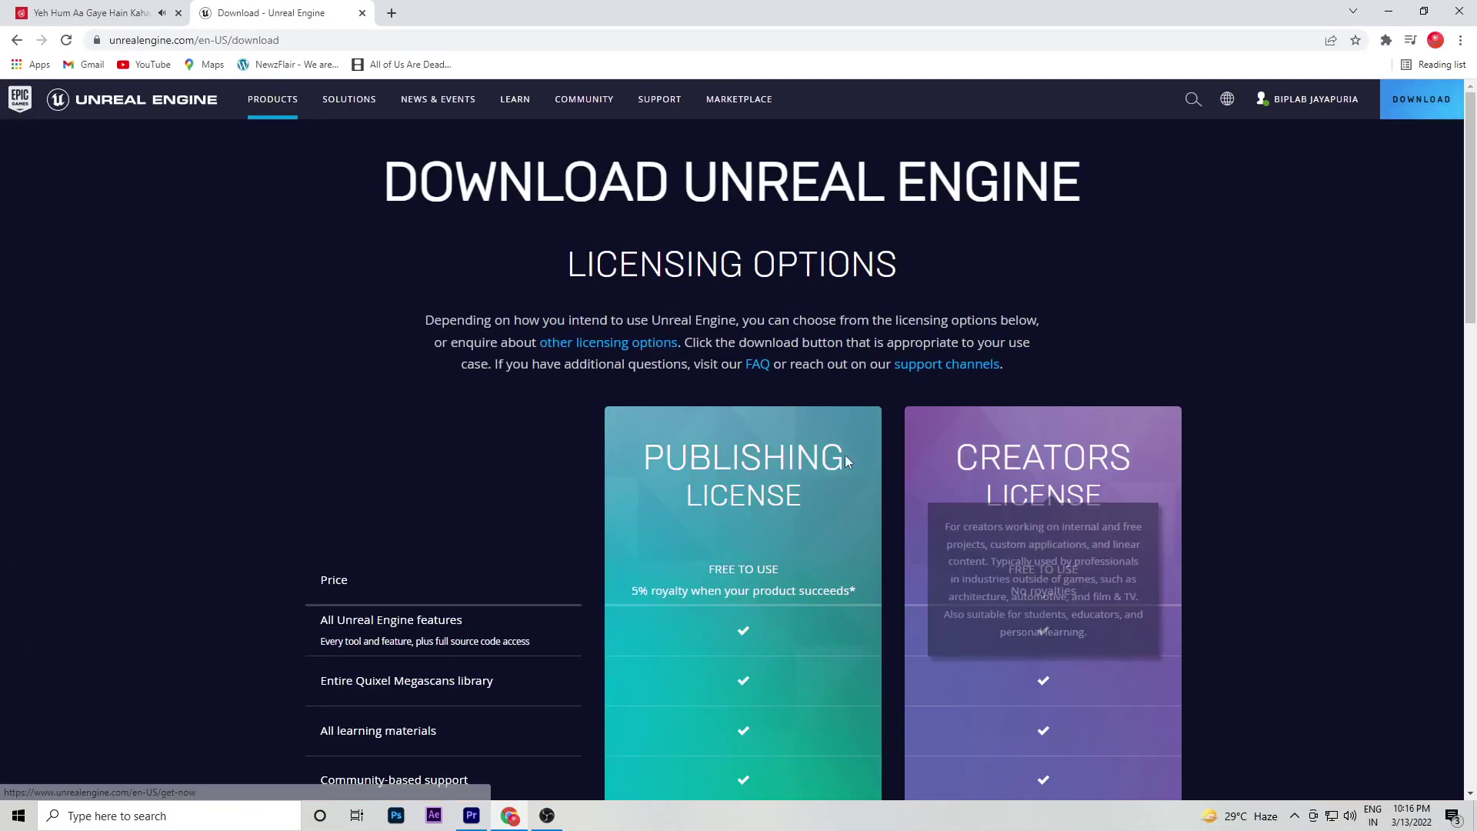
Compare the Publishing and Creators licenses and start the download under the Creators License.
{"action": "scroll", "coordinate": [718, 477], "scroll_direction": "down", "scroll_amount": 1}
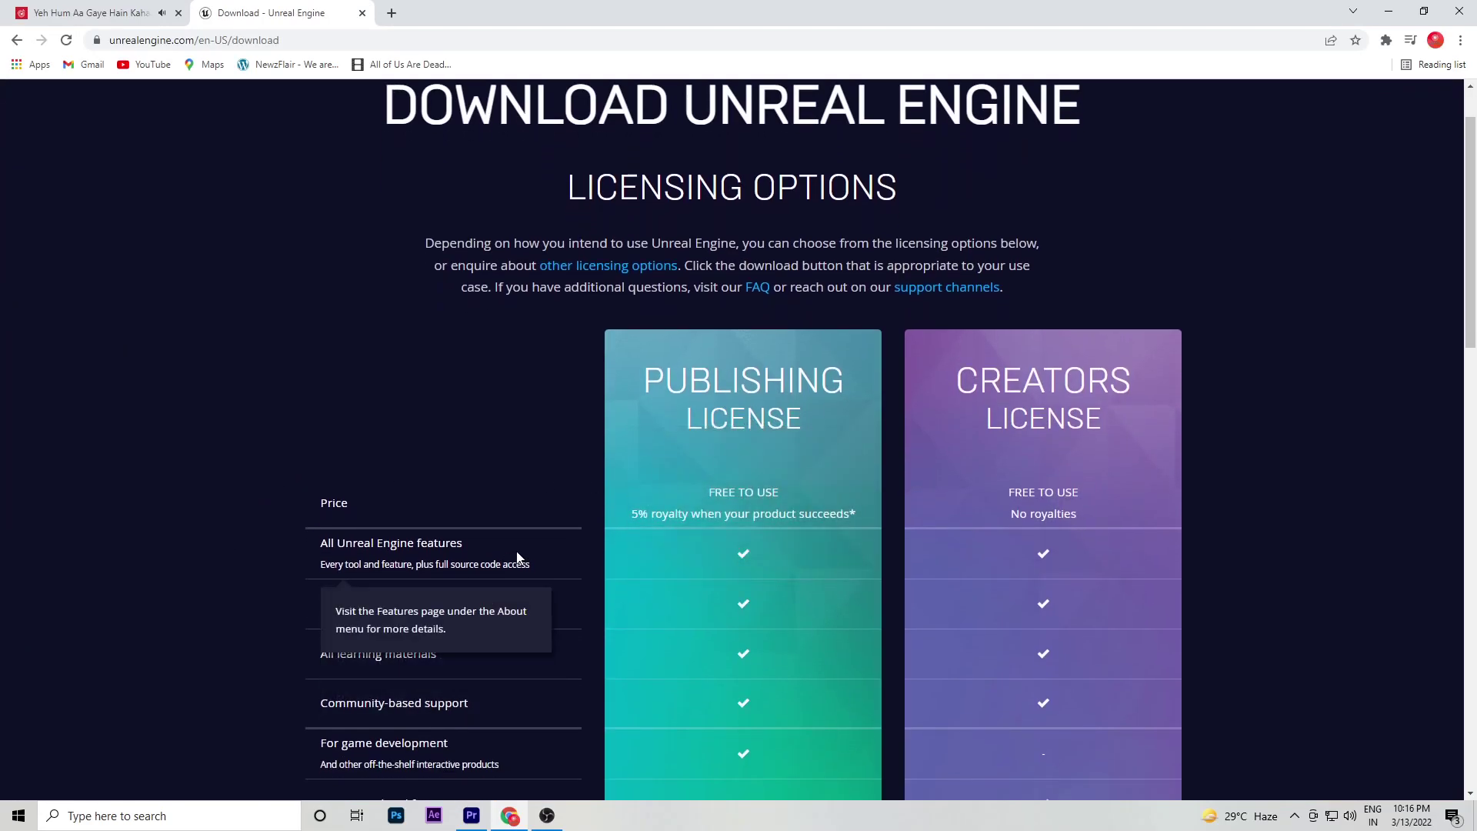
{"action": "scroll", "coordinate": [517, 551], "scroll_direction": "down", "scroll_amount": 4}
{"action": "scroll", "coordinate": [517, 551], "scroll_direction": "up", "scroll_amount": 1}
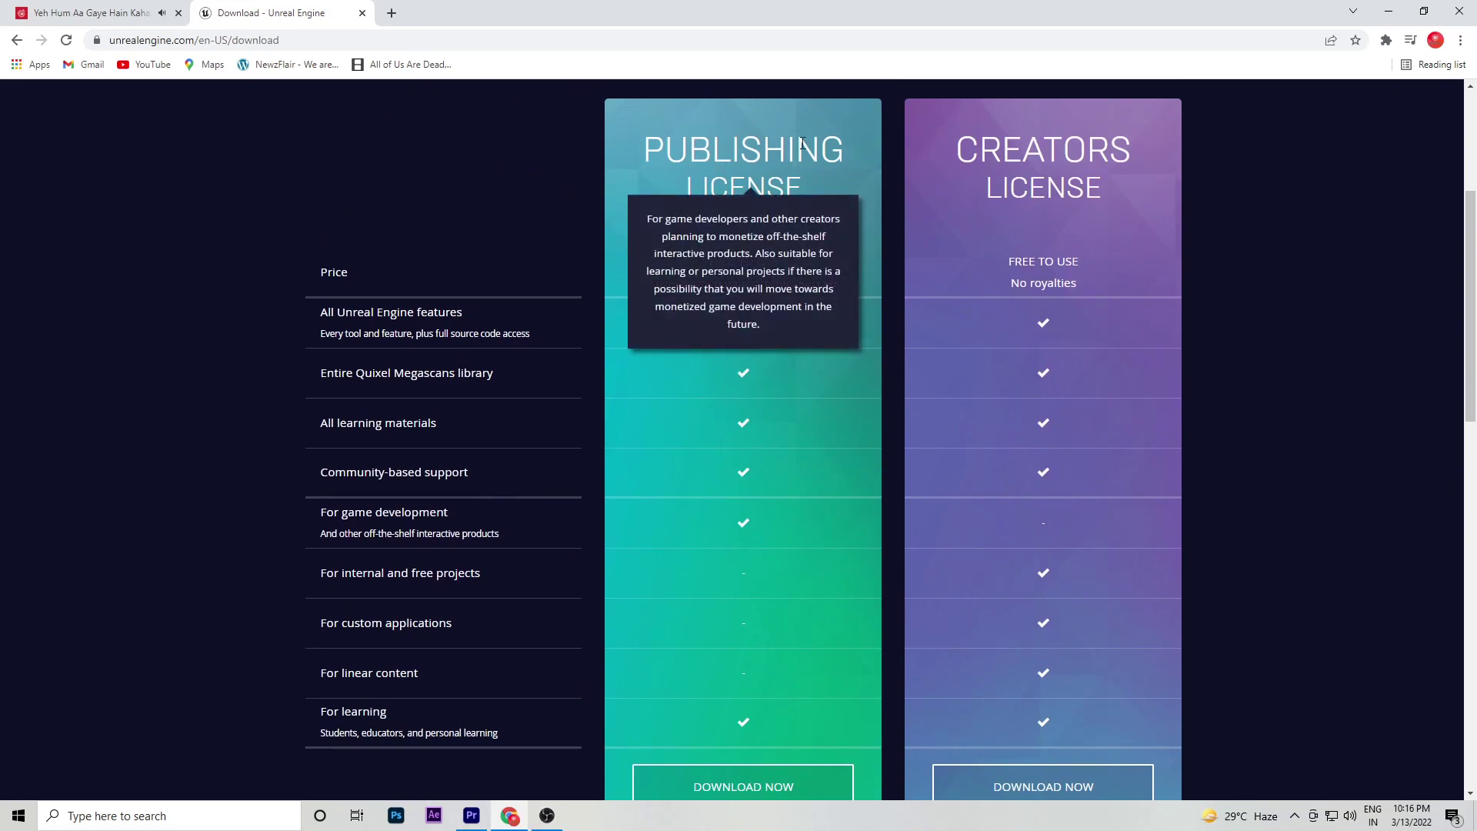
{"action": "scroll", "coordinate": [1223, 370], "scroll_direction": "down", "scroll_amount": 2}
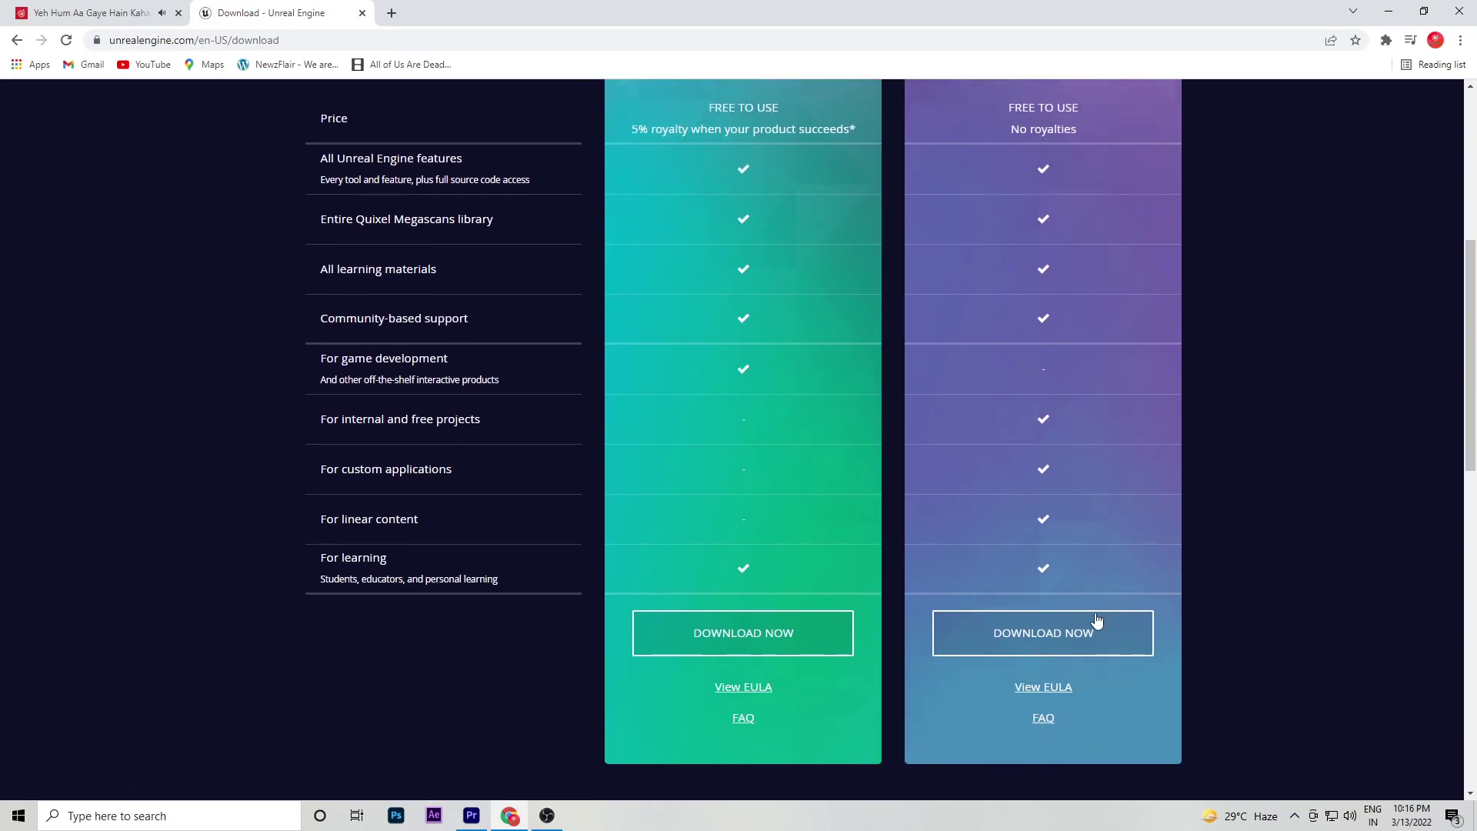
{"action": "left_click", "coordinate": [1016, 635]}
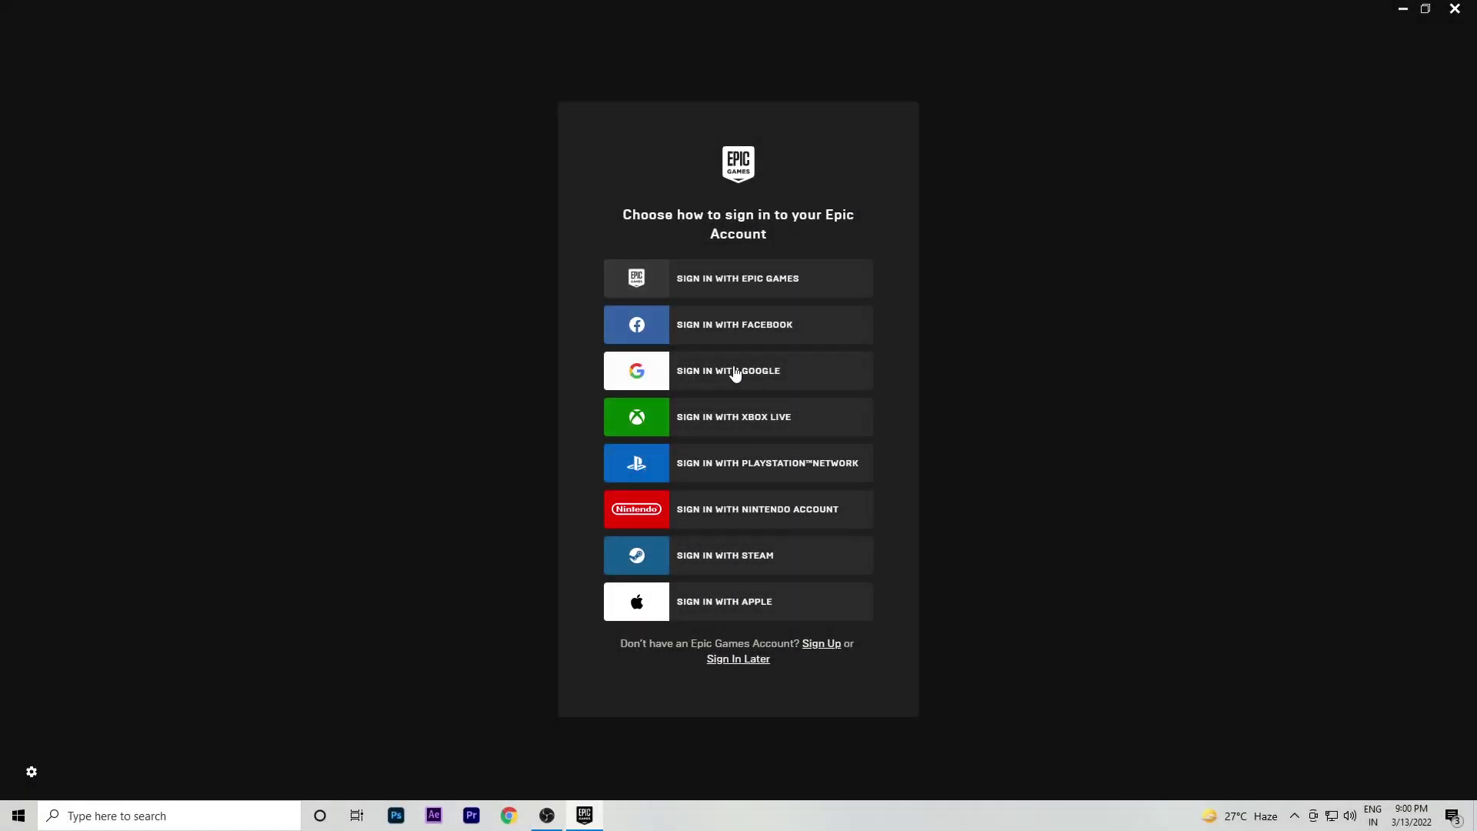
Sign in to the Epic Games Launcher with the second listed Google account and open the Unreal Engine library.
{"action": "left_click", "coordinate": [734, 372]}
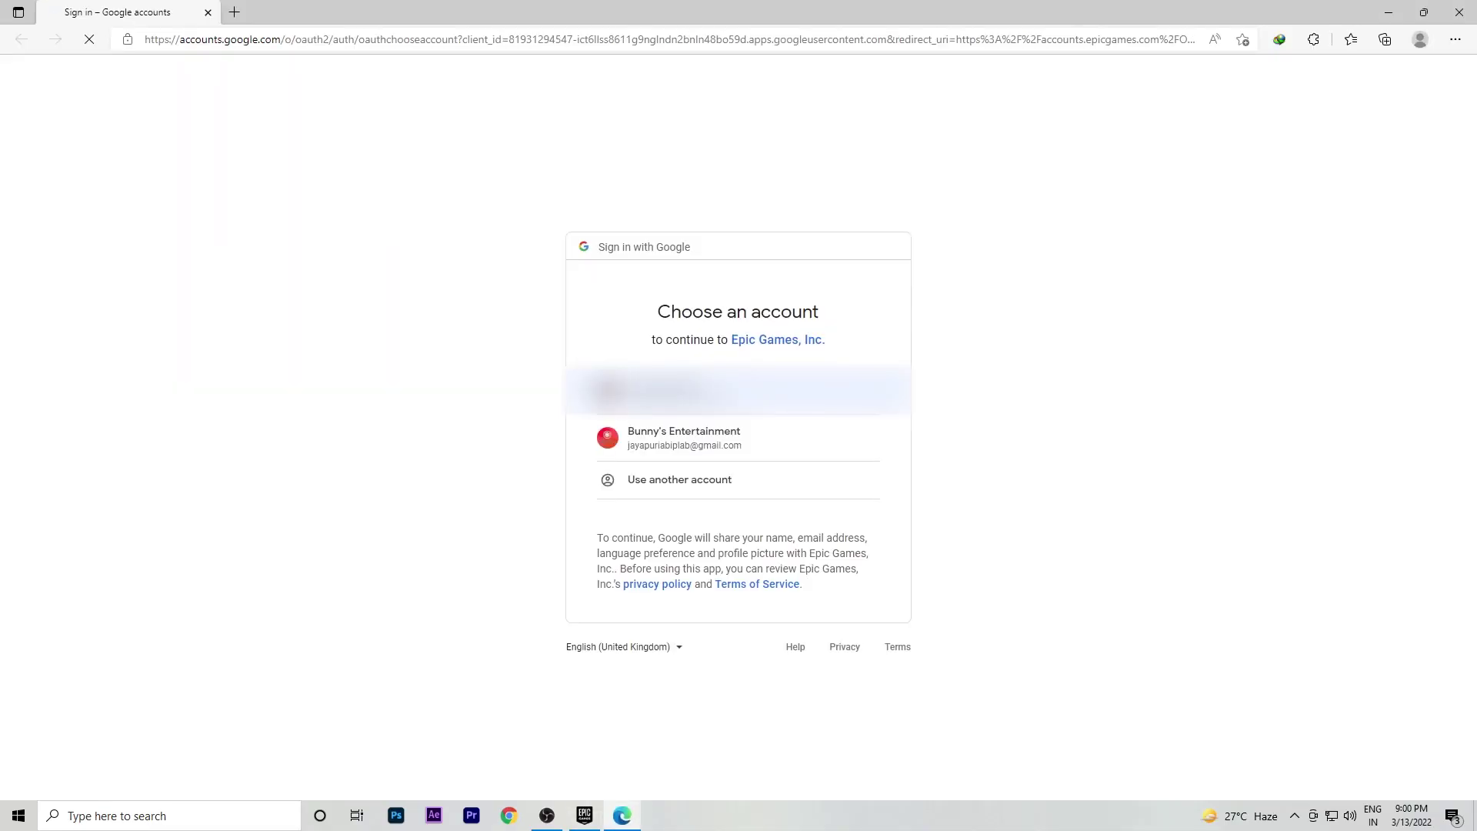
{"action": "left_click", "coordinate": [710, 453]}
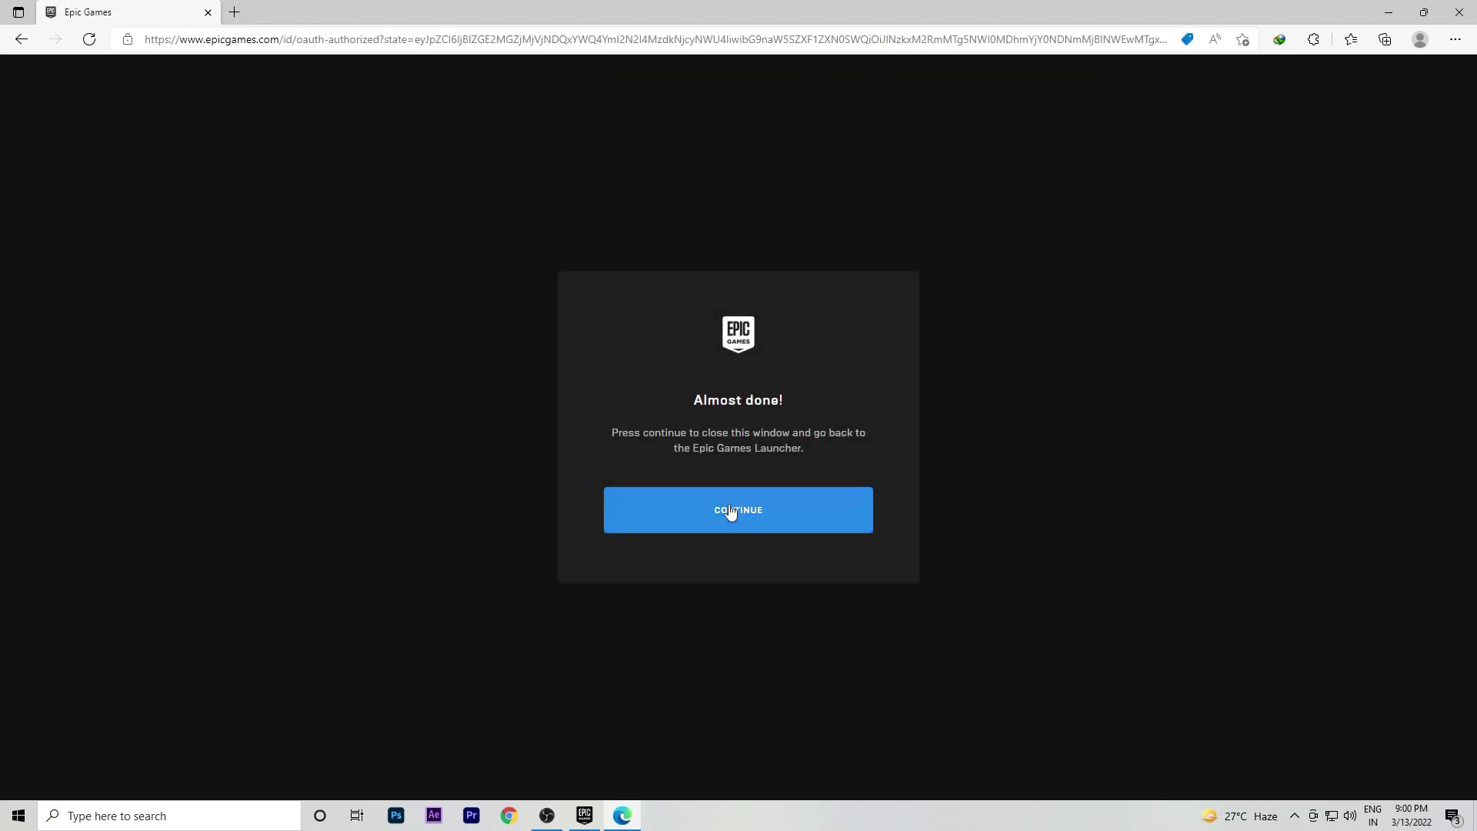
{"action": "left_click", "coordinate": [730, 512]}
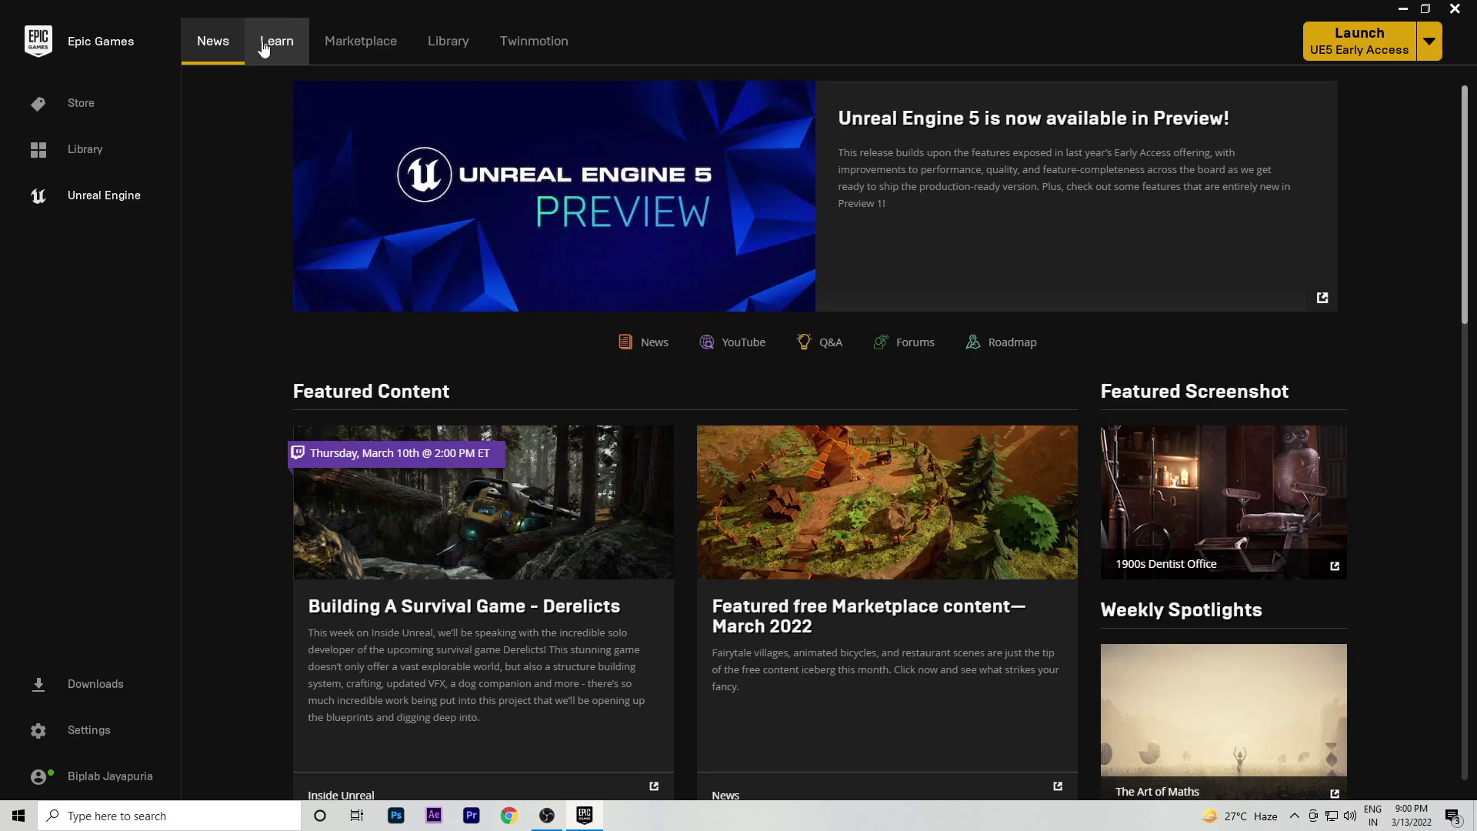
{"action": "left_click", "coordinate": [449, 45]}
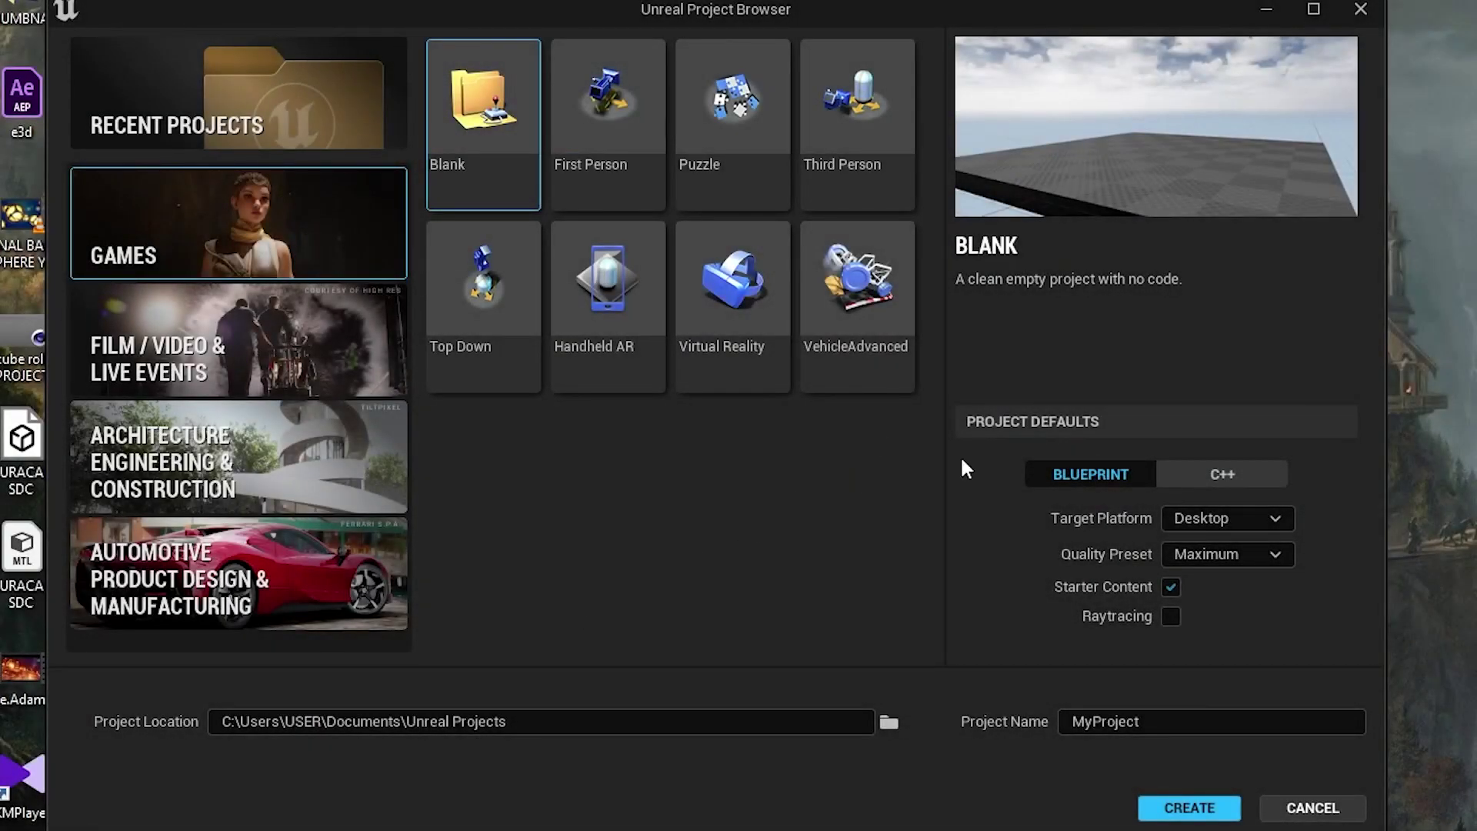
Review the project categories, choose the Blank Film / Video & Live Events template with Raytracing enabled, and start editing the project name.
{"action": "left_click", "coordinate": [256, 100]}
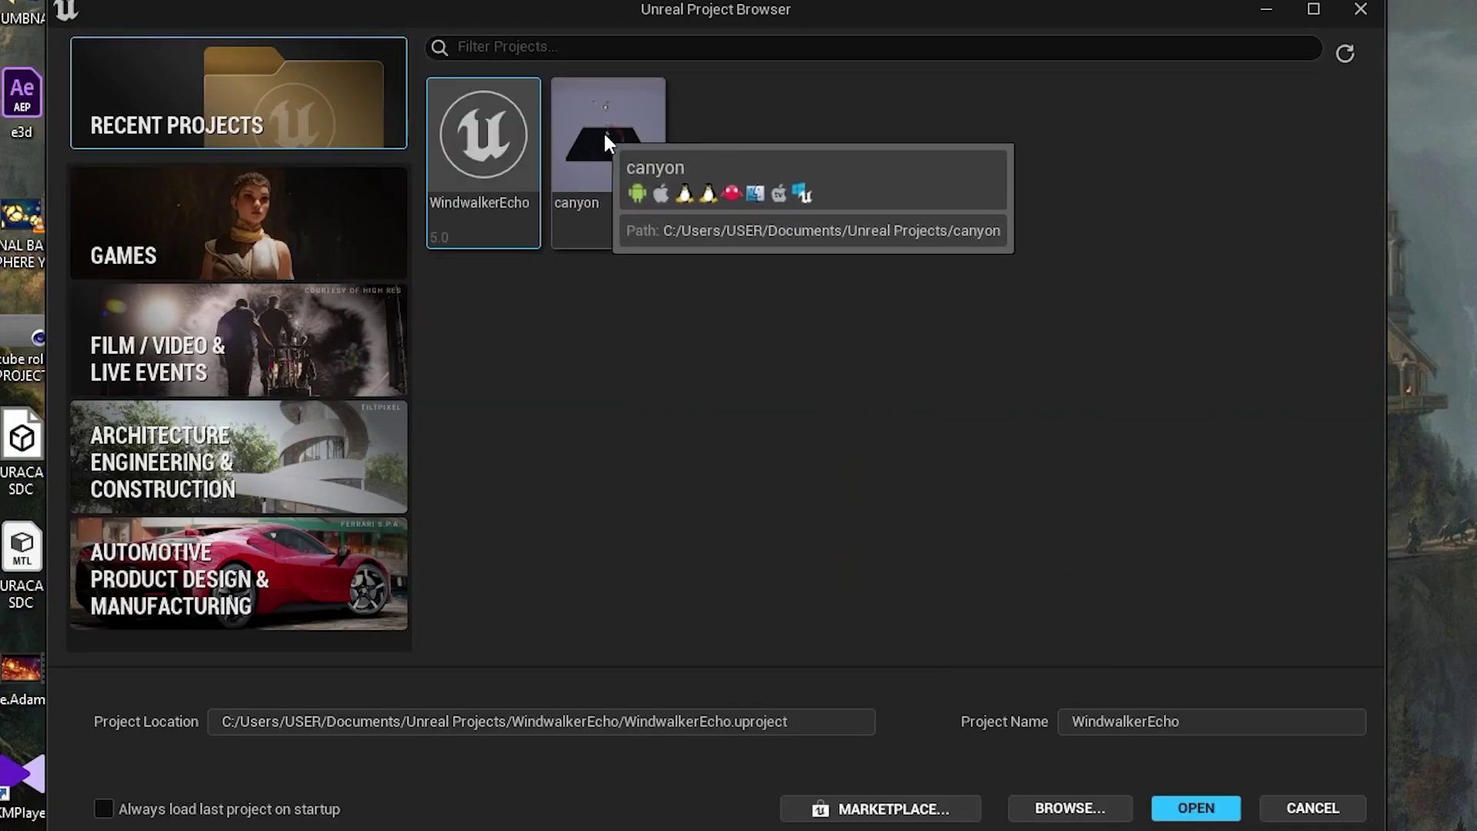
{"action": "left_click", "coordinate": [218, 259]}
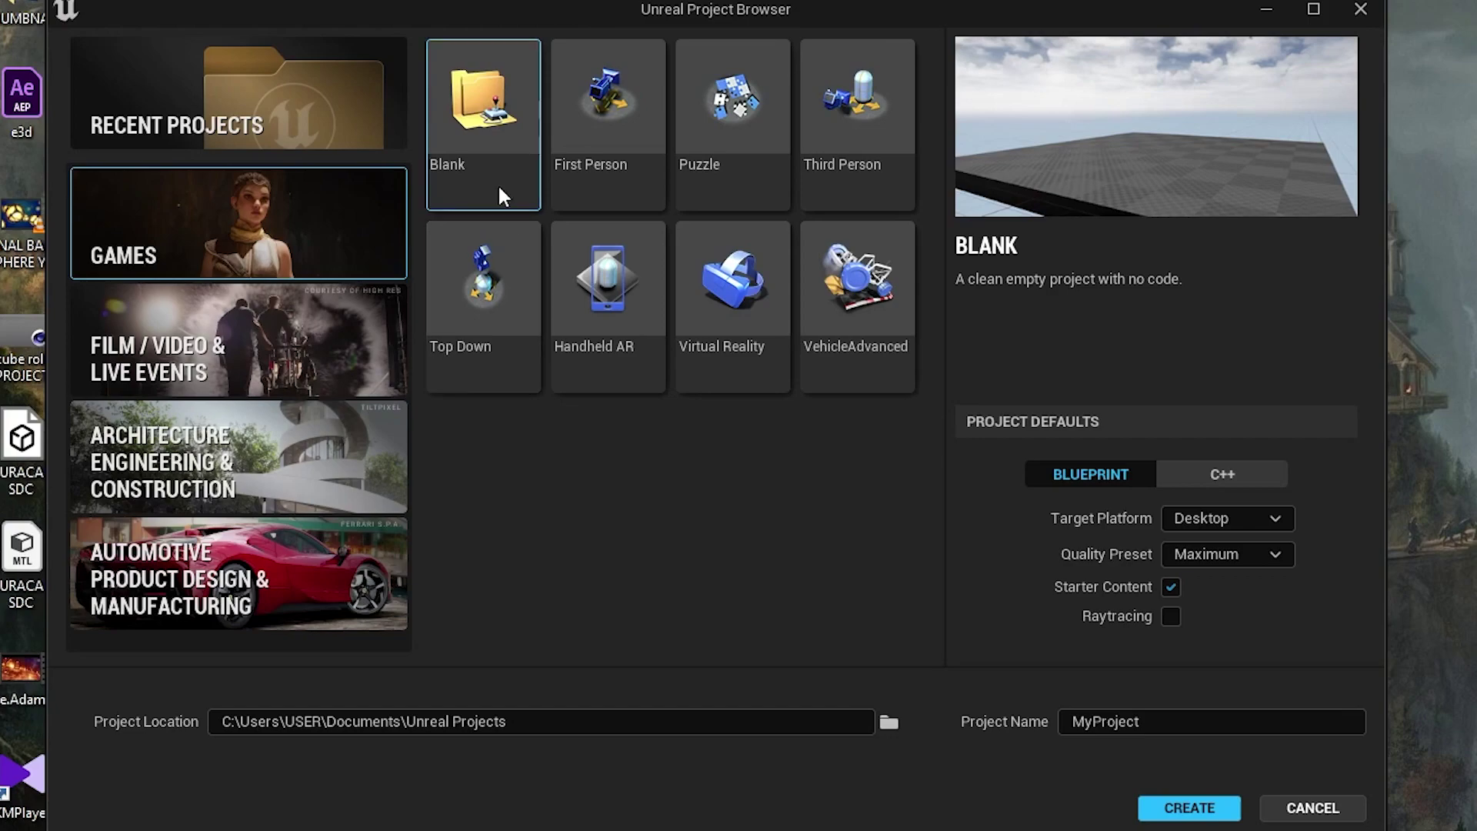
{"action": "left_click", "coordinate": [233, 338]}
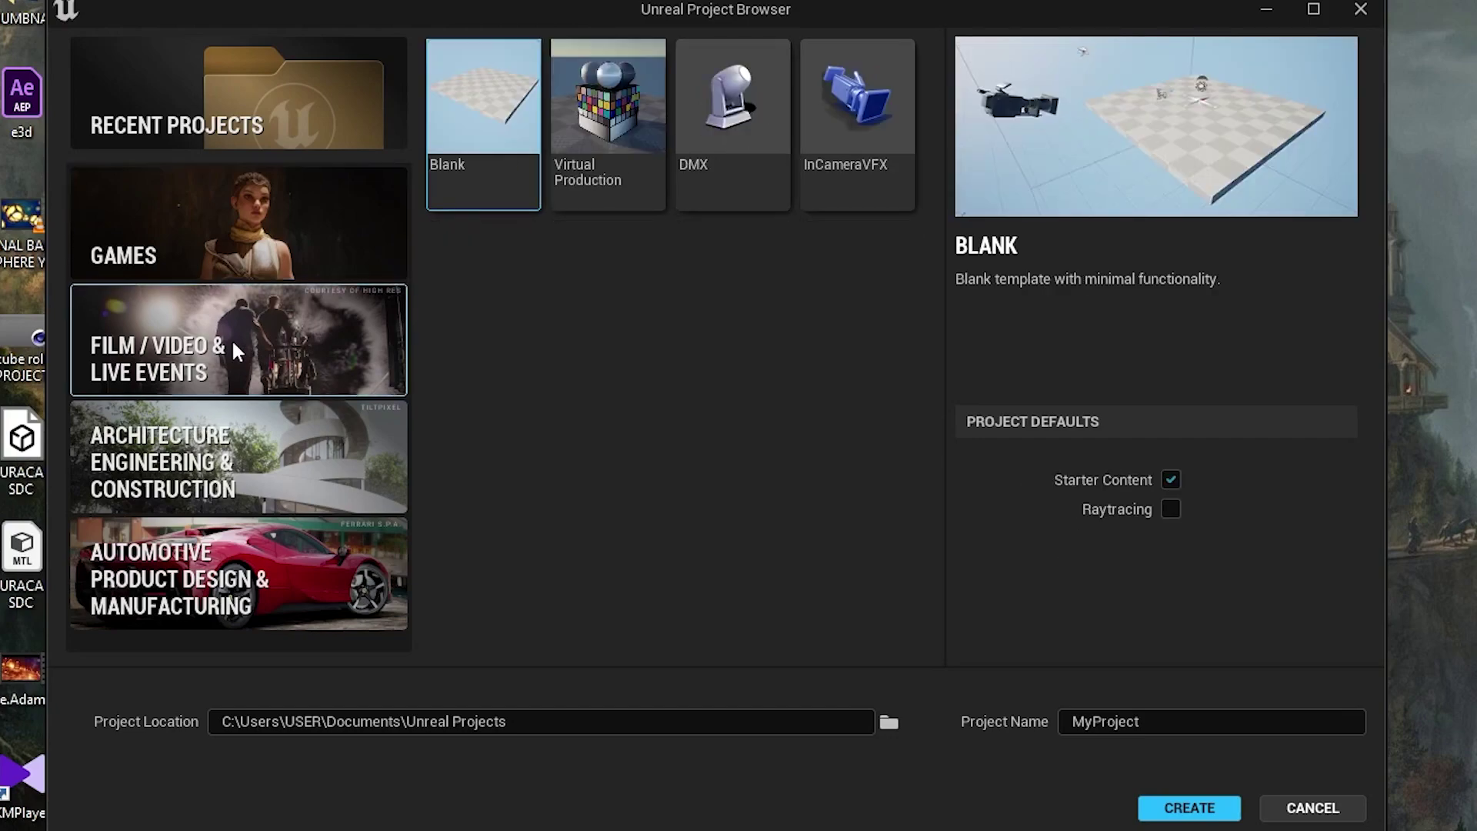
{"action": "left_click", "coordinate": [222, 484]}
{"action": "left_click", "coordinate": [245, 584]}
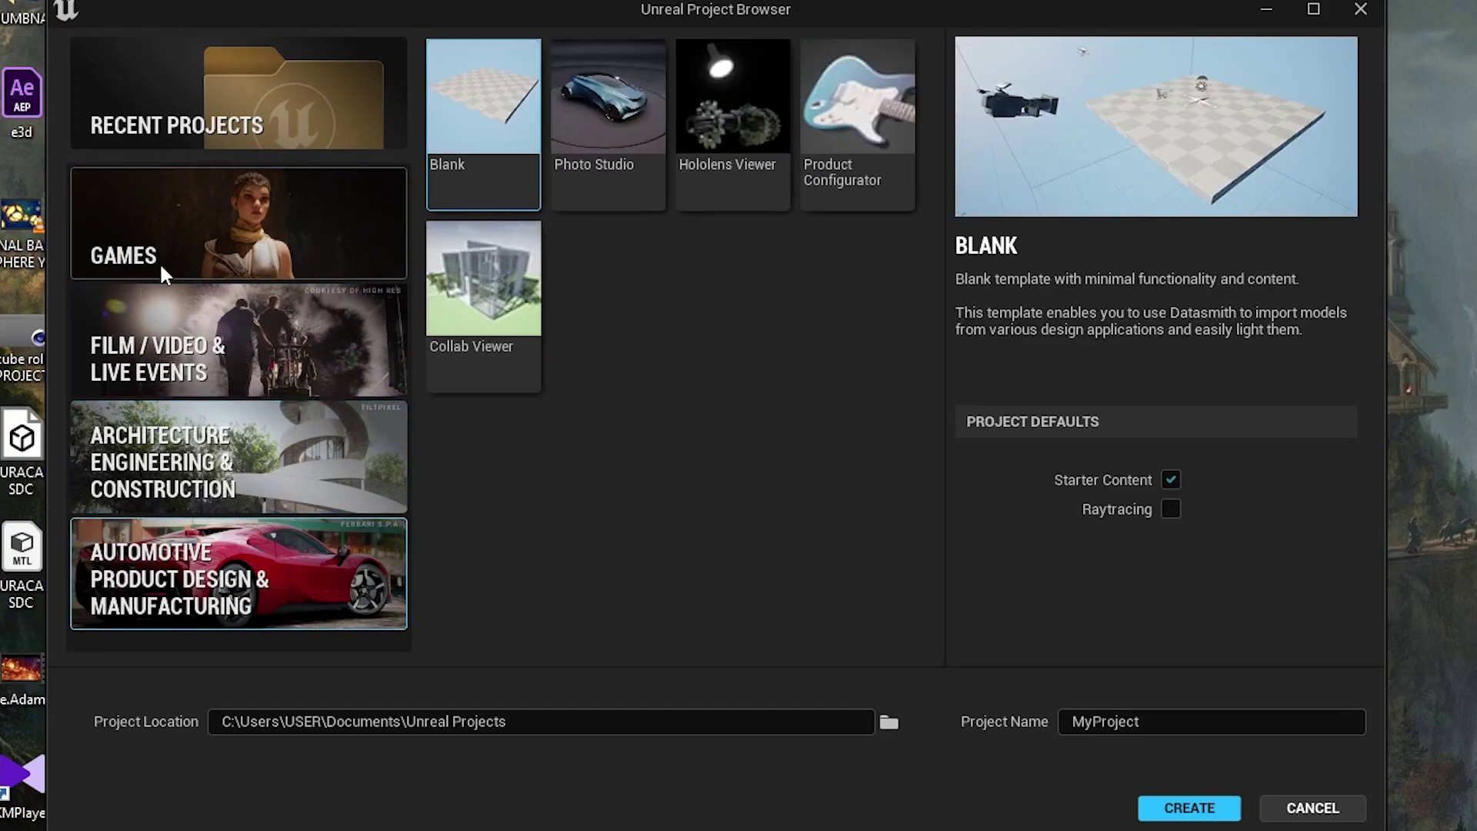
{"action": "left_click", "coordinate": [237, 346]}
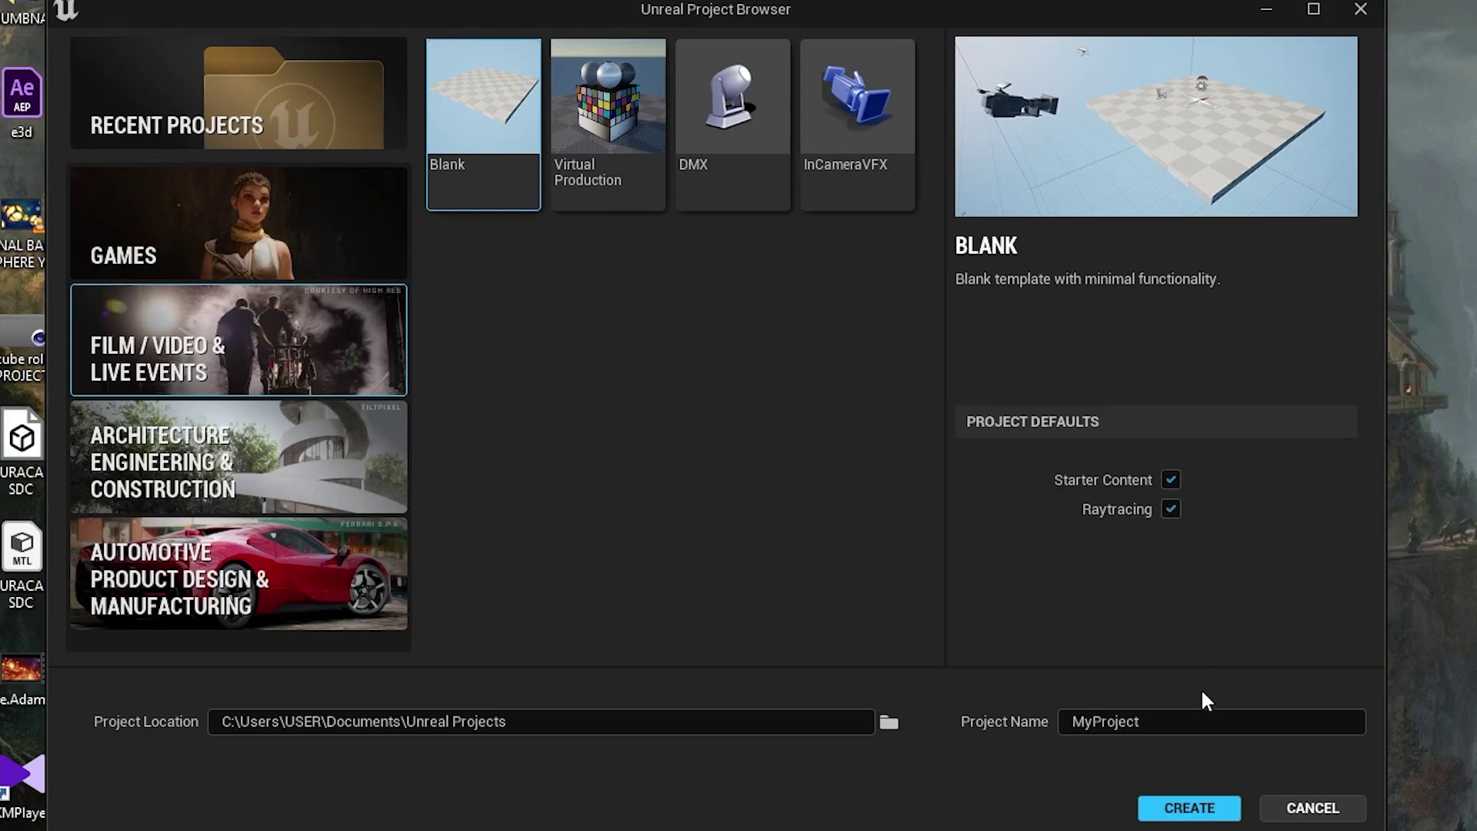
{"action": "left_click", "coordinate": [1198, 720]}
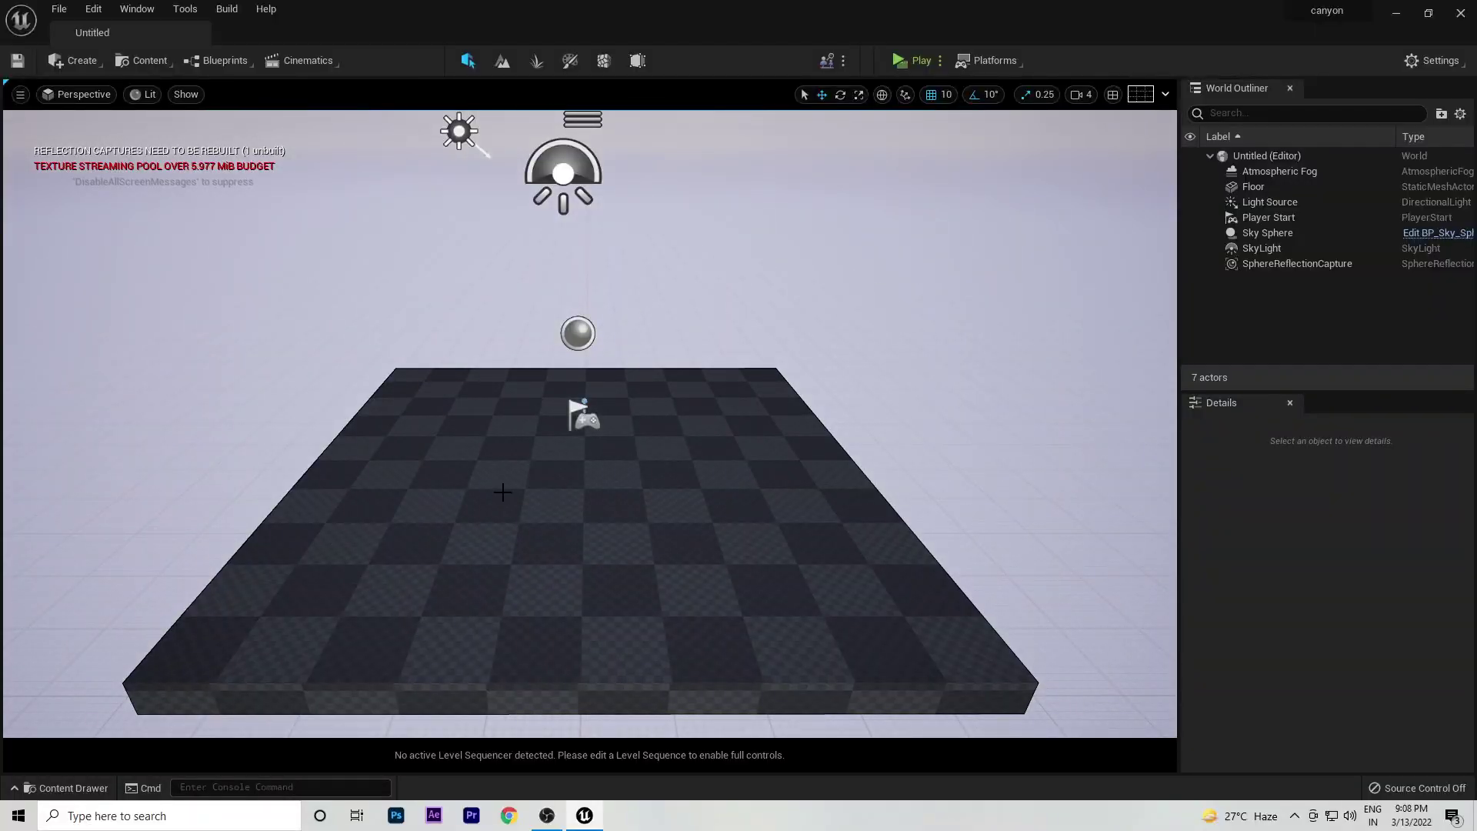
Examine the default level's floor, fog, light source, player start and sky light in the canyon project.
{"action": "right_click_drag", "start_coordinate": [820, 526], "coordinate": [877, 504]}
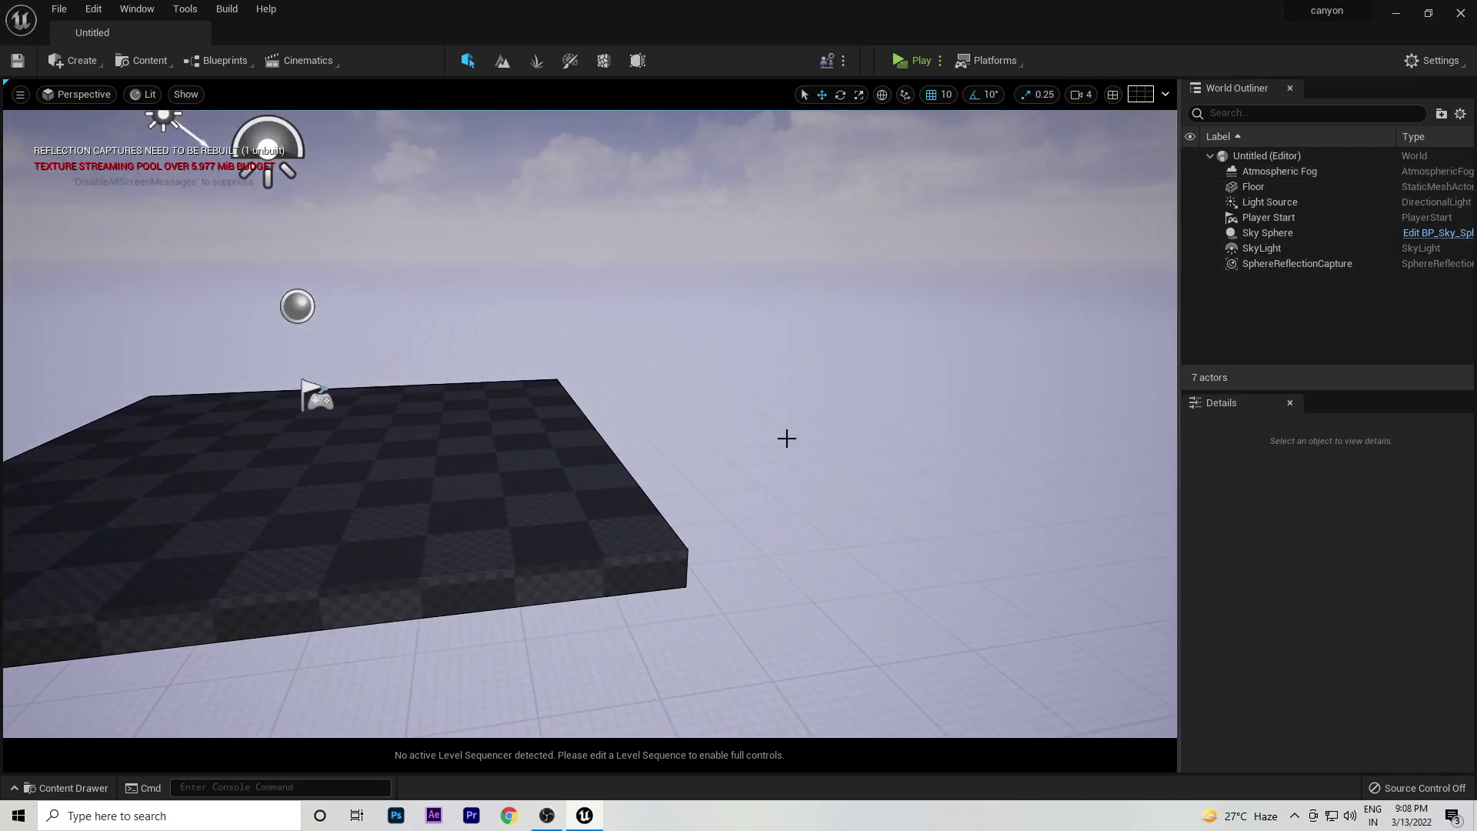
{"action": "left_click", "coordinate": [1265, 183]}
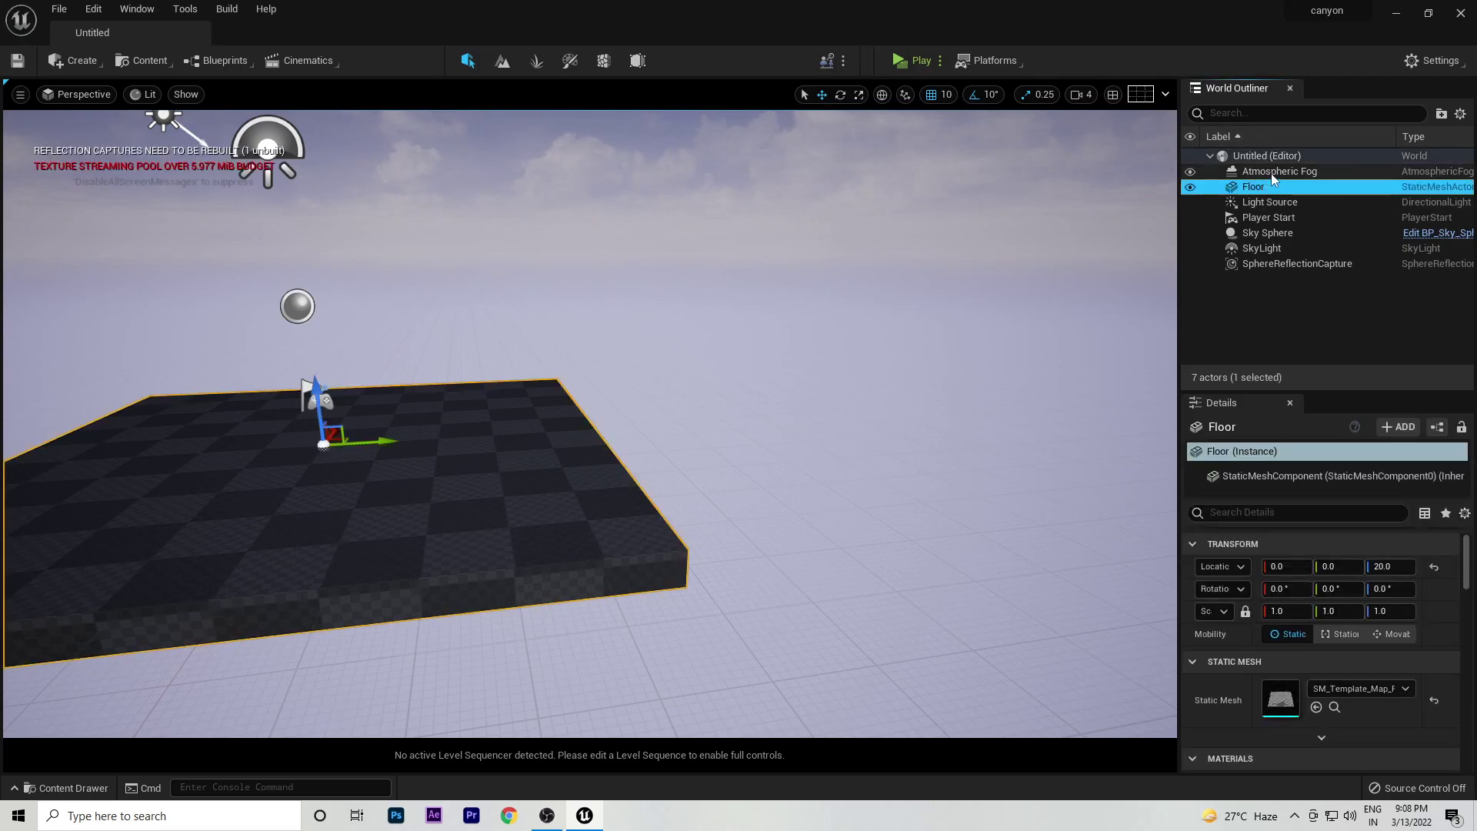
{"action": "left_click", "coordinate": [1271, 174]}
{"action": "left_click", "coordinate": [1281, 203]}
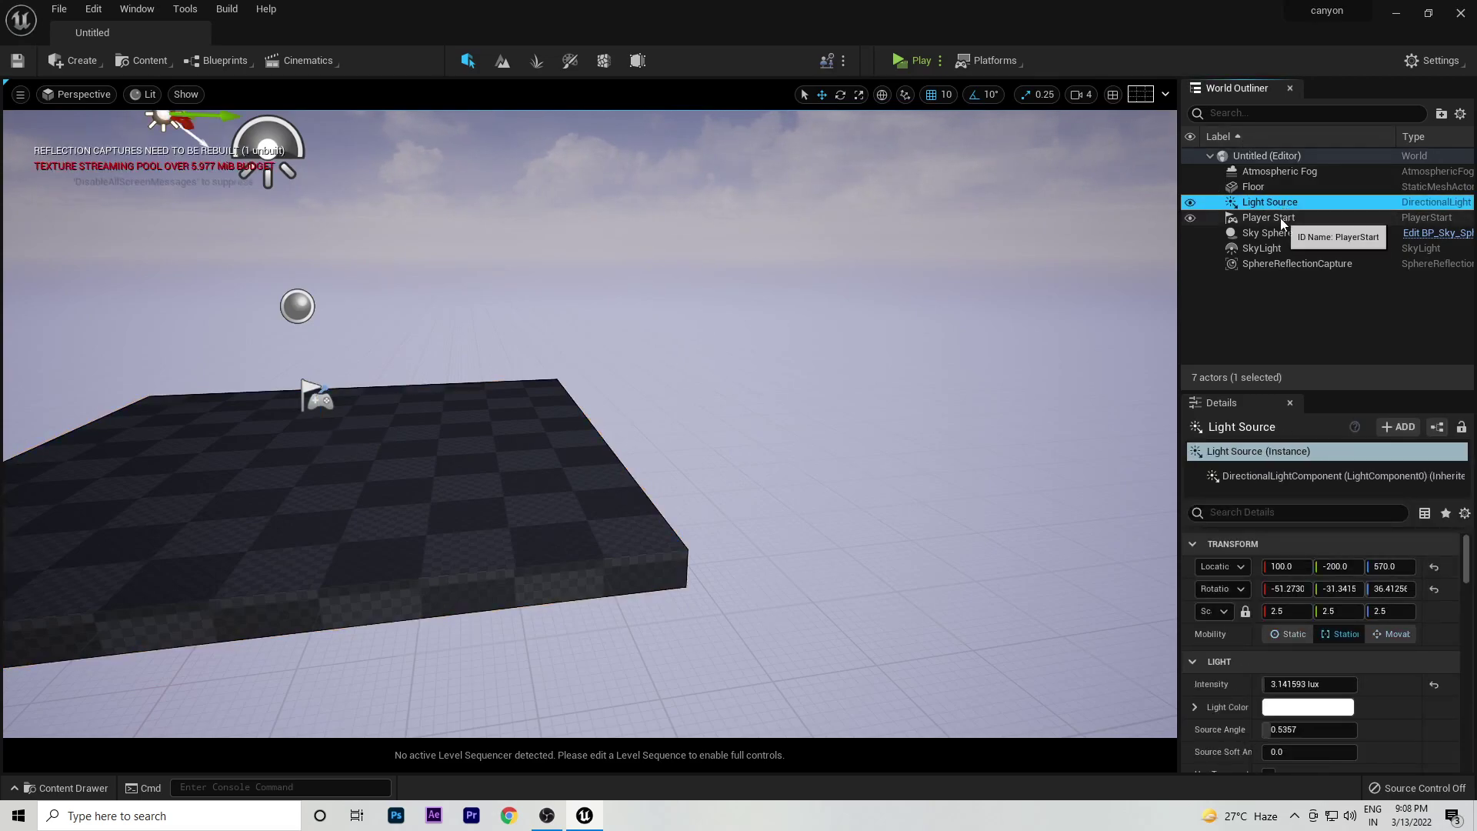
{"action": "left_click", "coordinate": [1279, 220]}
{"action": "left_click", "coordinate": [1277, 246]}
{"action": "key", "text": "Escape"}
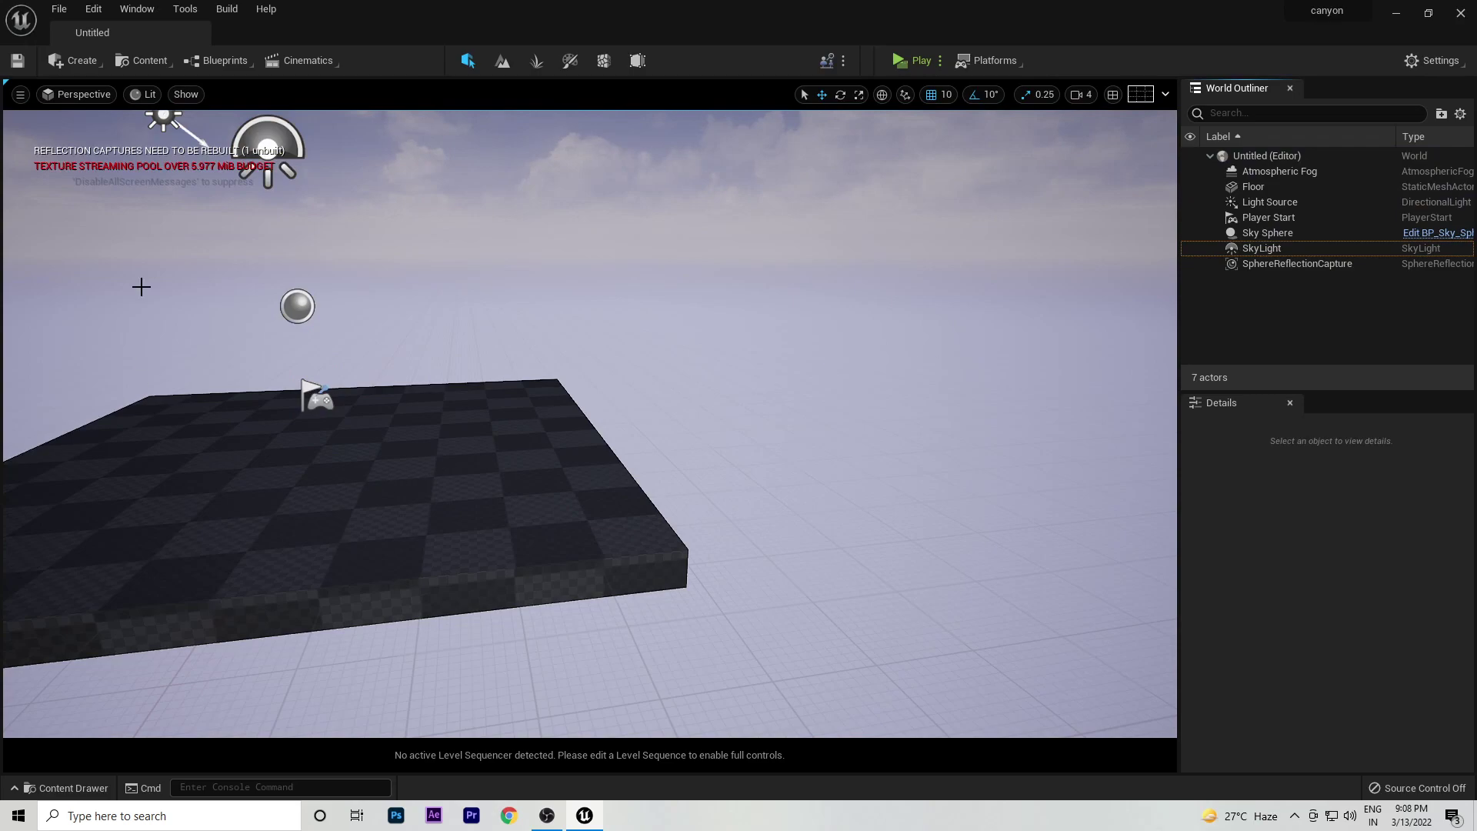
{"action": "left_click", "coordinate": [383, 404]}
{"action": "key", "text": "f"}
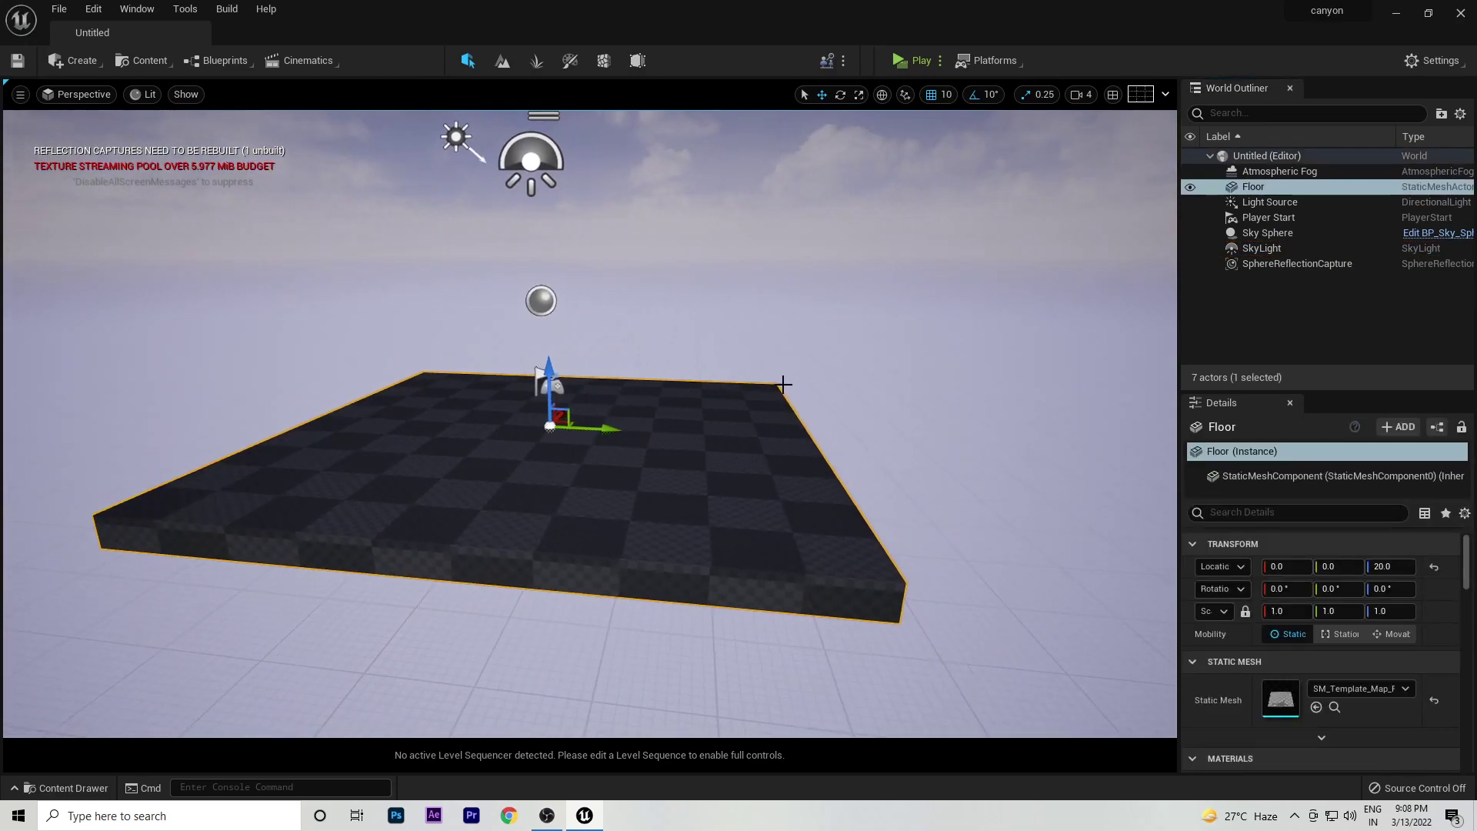
{"action": "right_click_drag", "start_coordinate": [790, 344], "coordinate": [835, 344]}
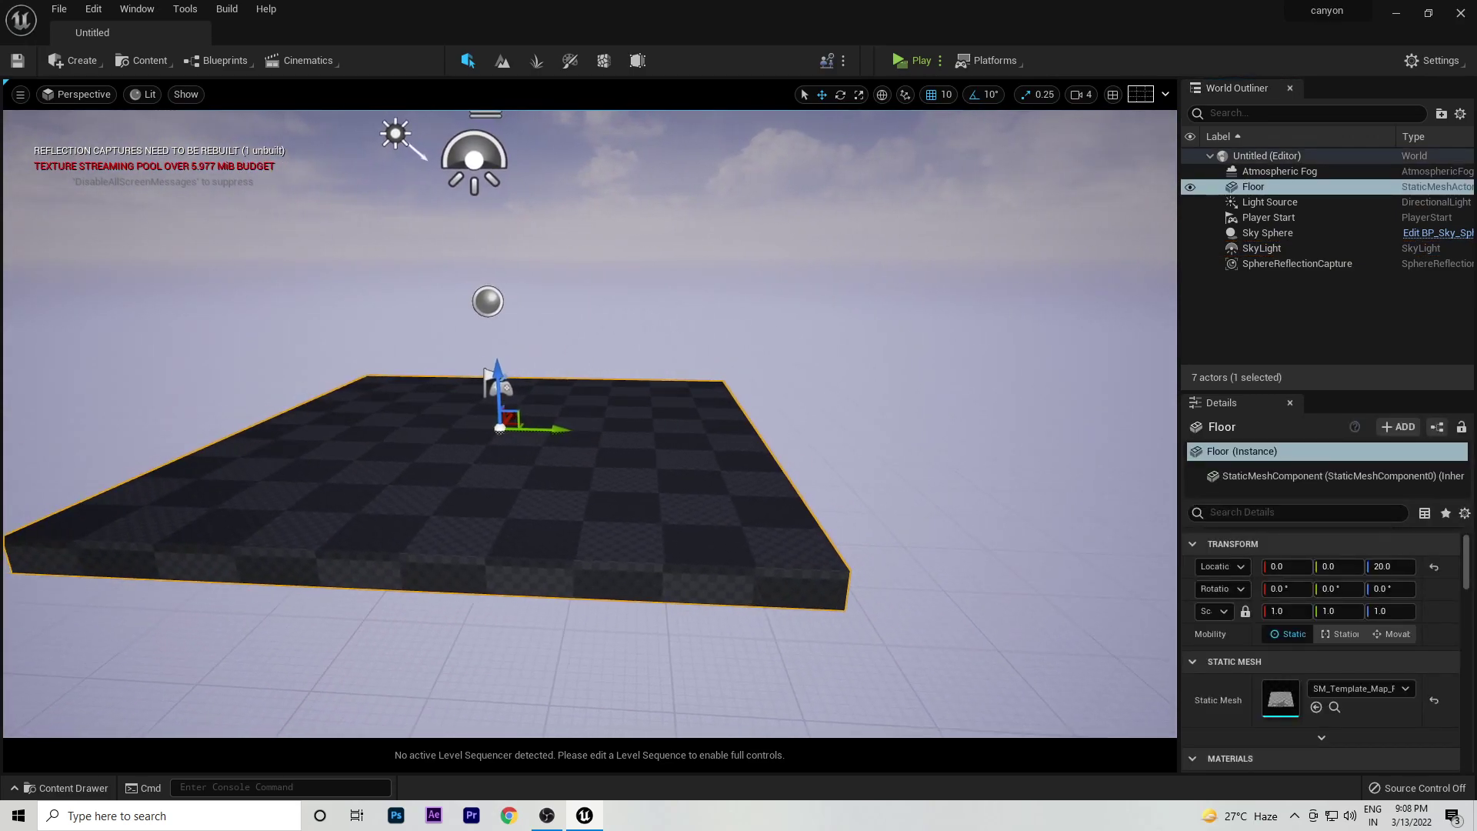
Delete all actors from the default level, from the atmospheric fog through the sphere reflection capture.
{"action": "left_click", "coordinate": [1292, 263]}
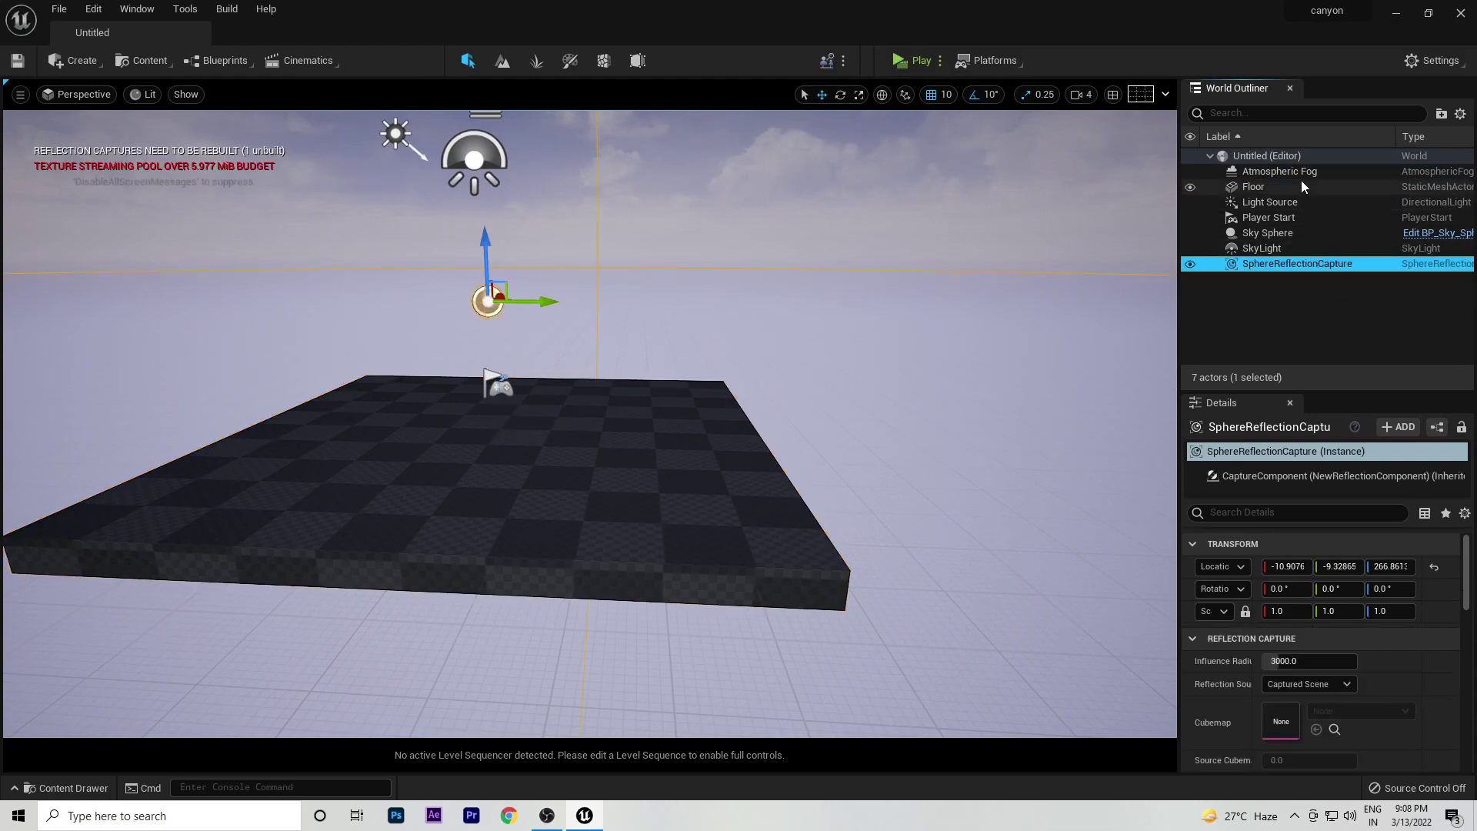
{"action": "left_click", "coordinate": [1301, 173], "text": "shift"}
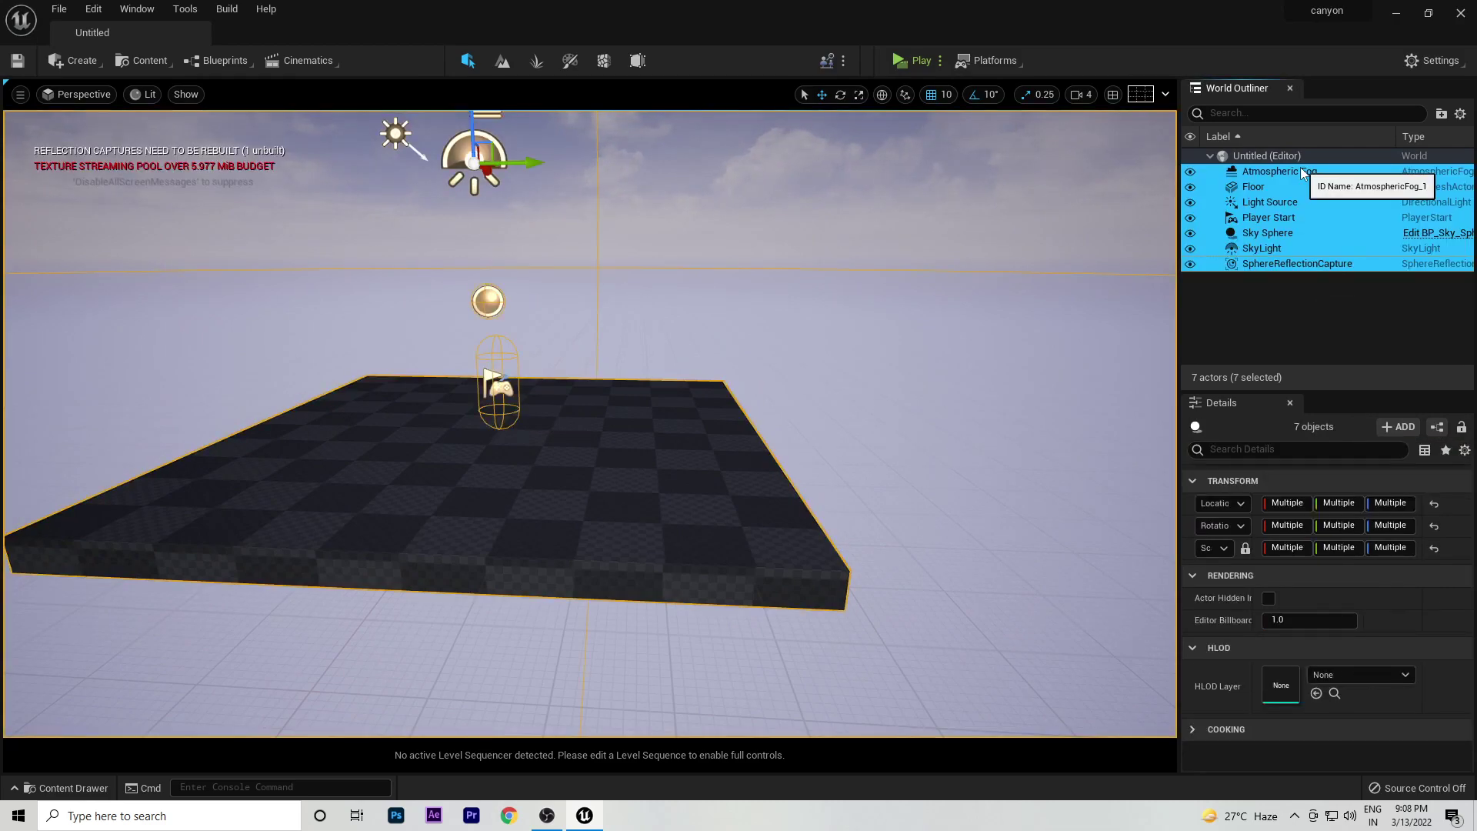
{"action": "key", "text": "Delete"}
{"action": "left_click", "coordinate": [821, 475]}
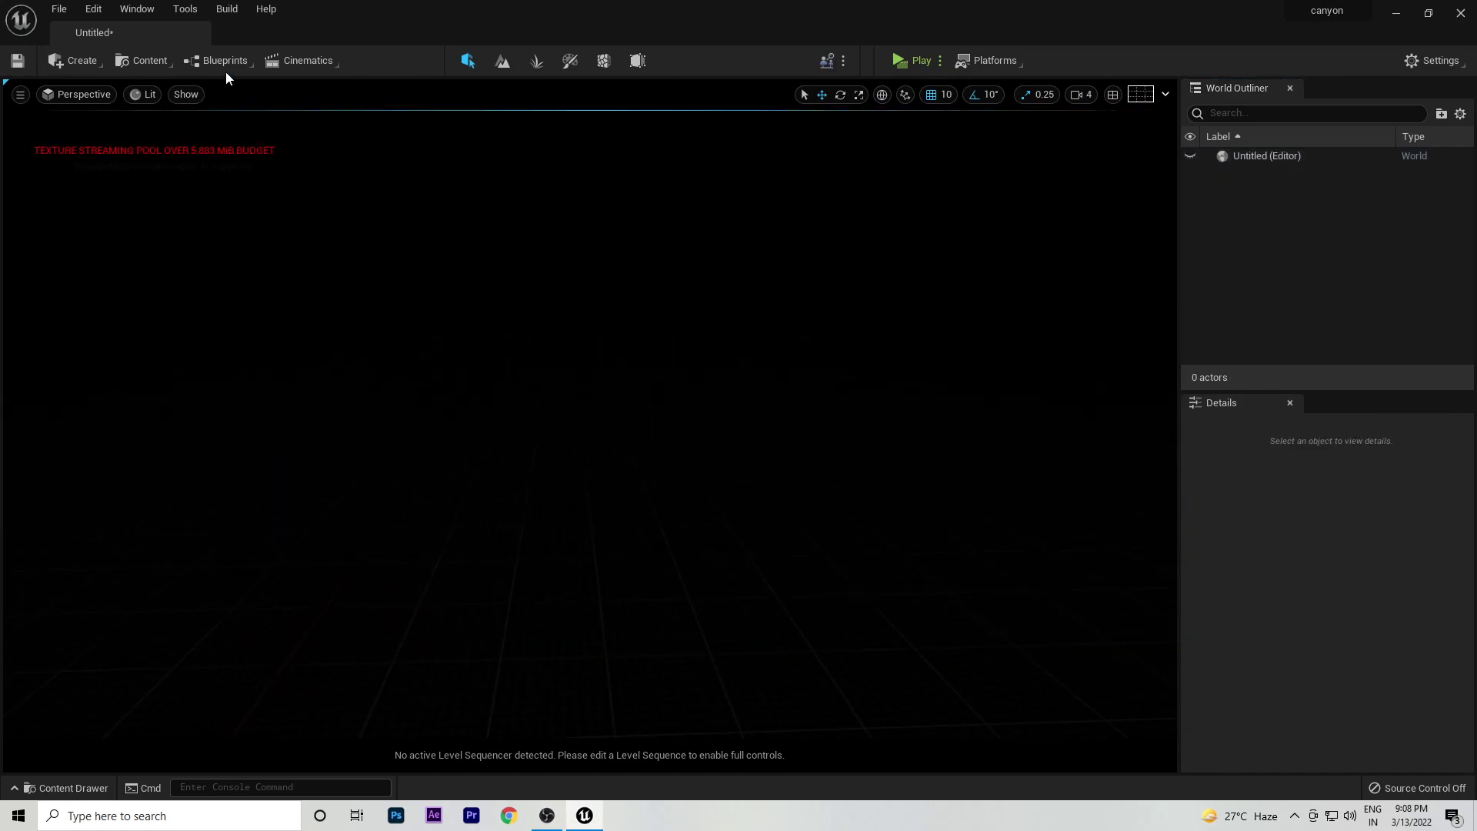
Add a Directional Light to the empty level and set its mobility to Movable.
{"action": "left_click", "coordinate": [80, 61]}
{"action": "mouse_move", "coordinate": [108, 108]}
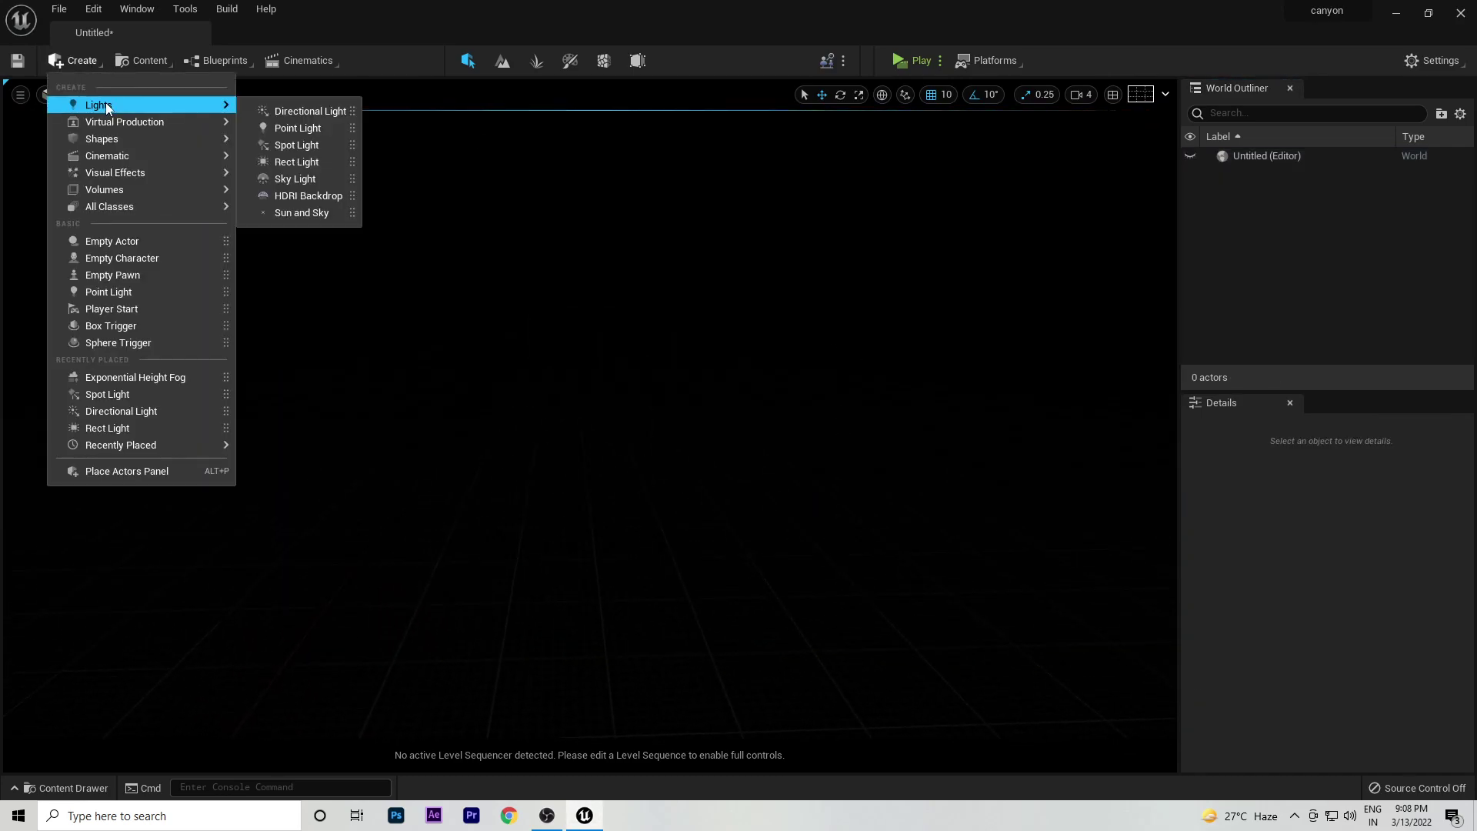
{"action": "left_click", "coordinate": [285, 111]}
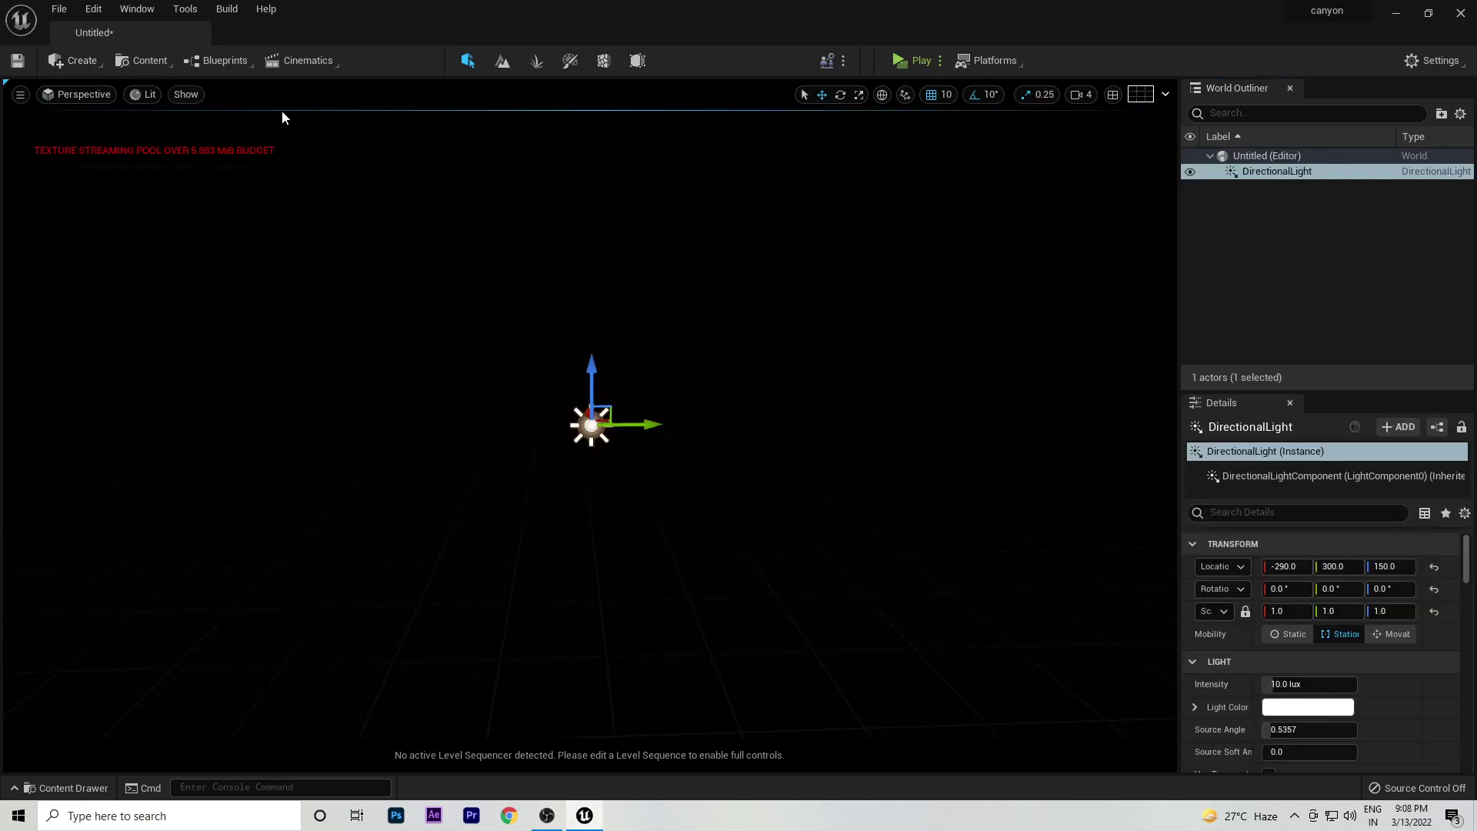
{"action": "left_click", "coordinate": [1392, 634]}
Add a Sky Light, raise it to about Z 310 above the directional light, and set its mobility to Movable.
{"action": "left_click", "coordinate": [67, 61]}
{"action": "mouse_move", "coordinate": [96, 106]}
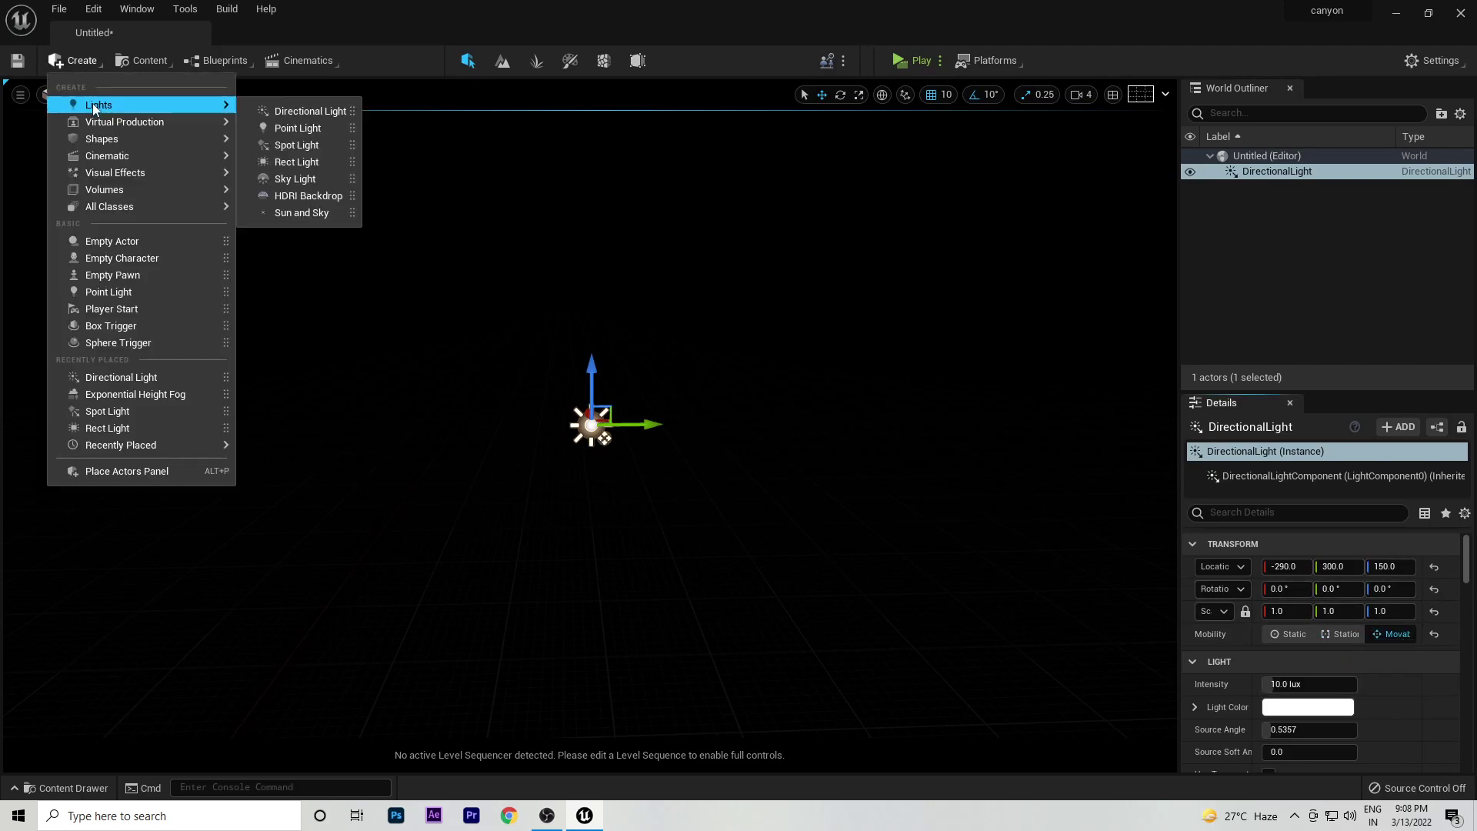
{"action": "left_click", "coordinate": [298, 179]}
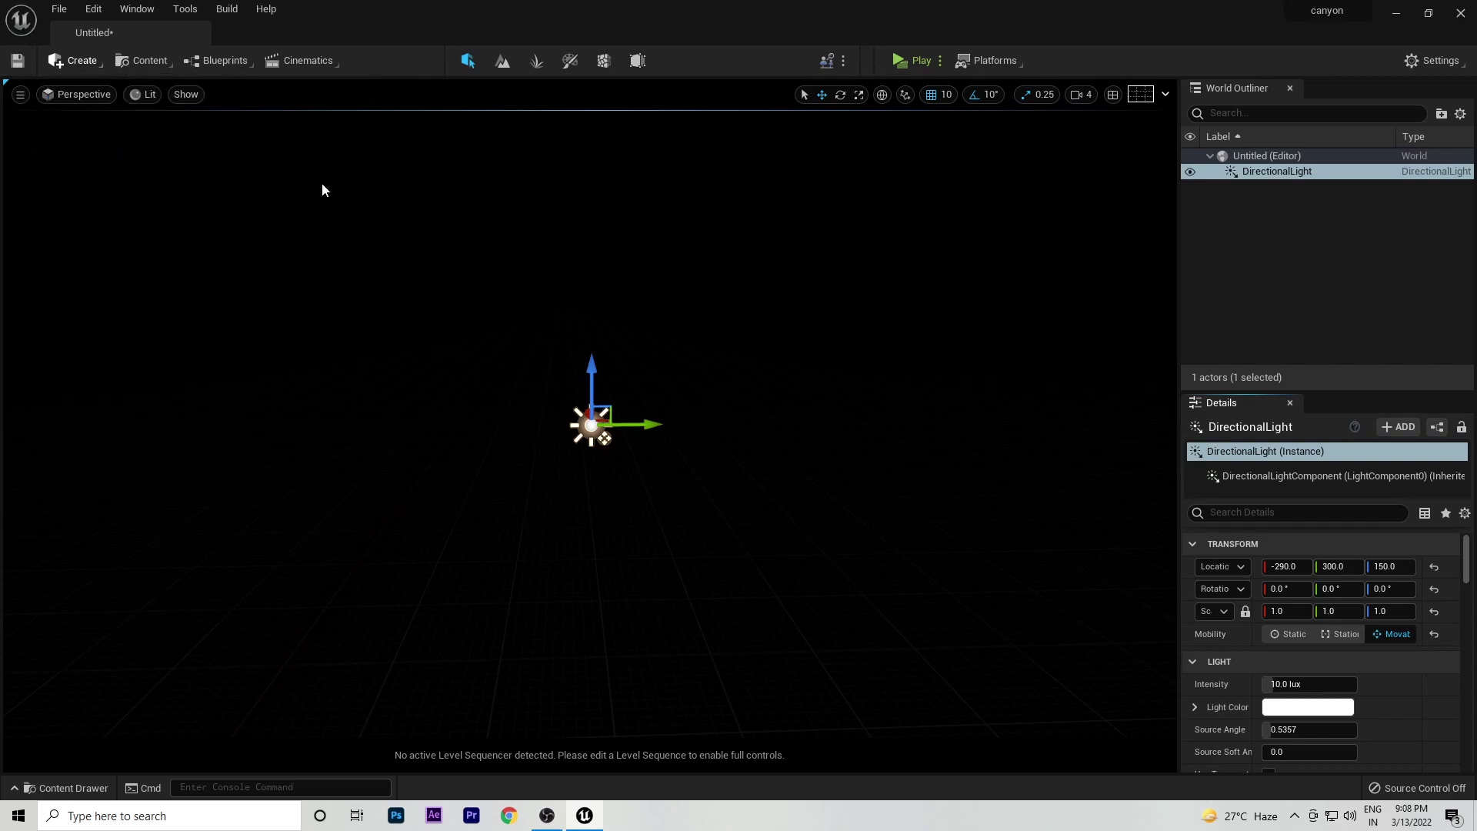
{"action": "left_click_drag", "start_coordinate": [598, 321], "coordinate": [598, 241]}
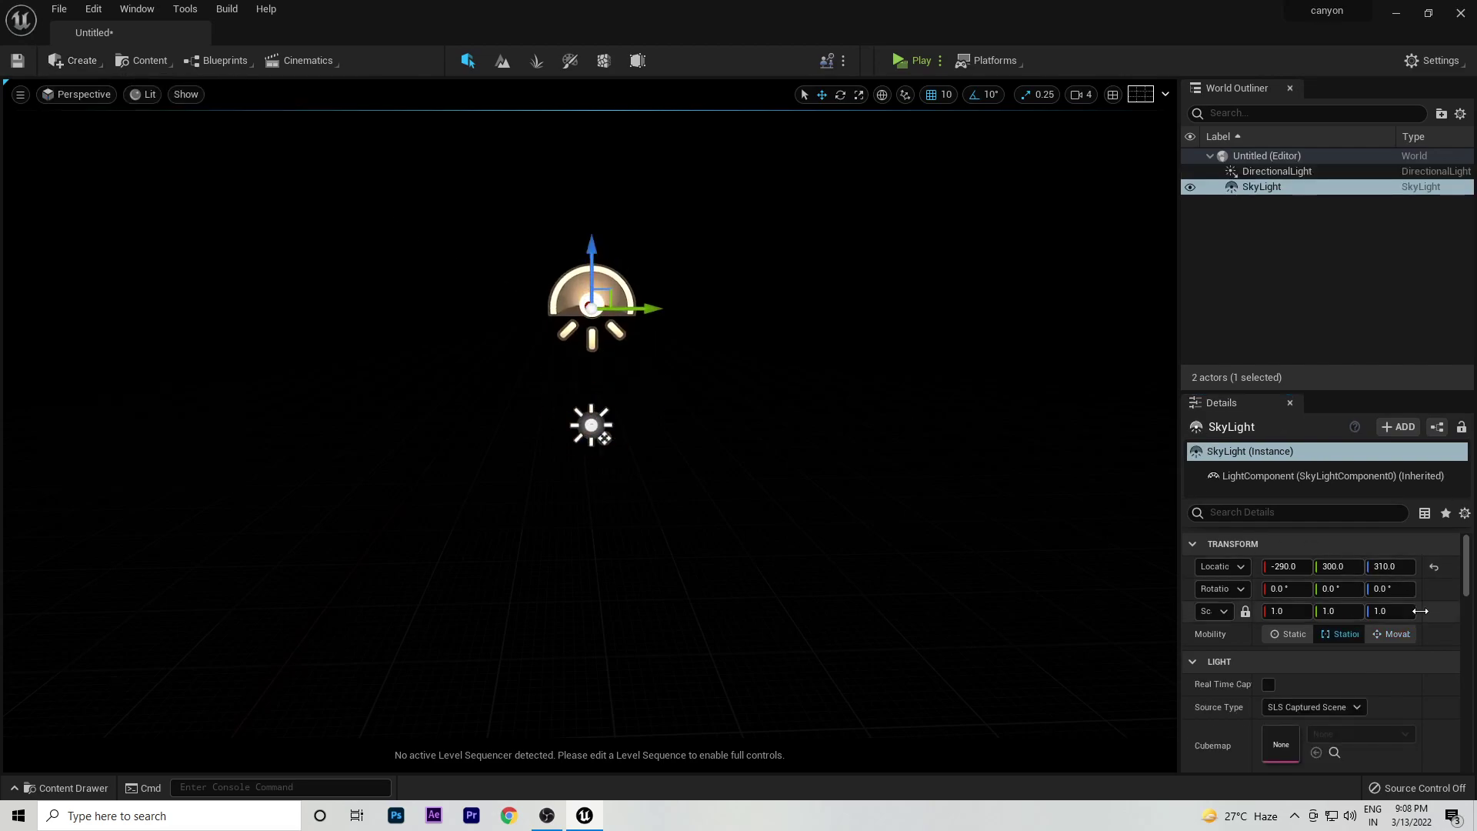
{"action": "left_click", "coordinate": [1392, 634]}
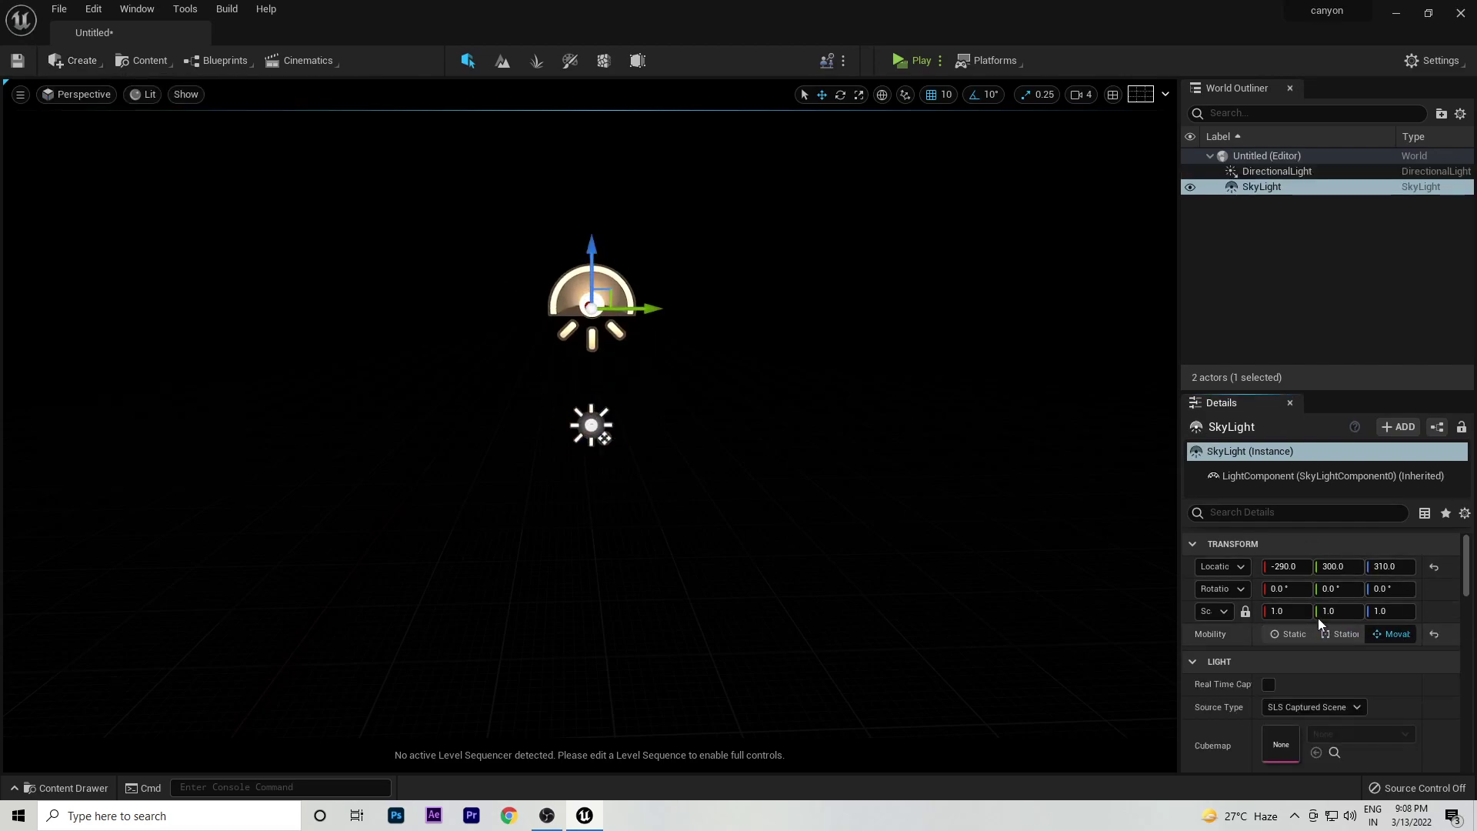
Add a Sky Atmosphere actor and raise it above the sky light to Z 440.
{"action": "left_click", "coordinate": [71, 61]}
{"action": "mouse_move", "coordinate": [121, 173]}
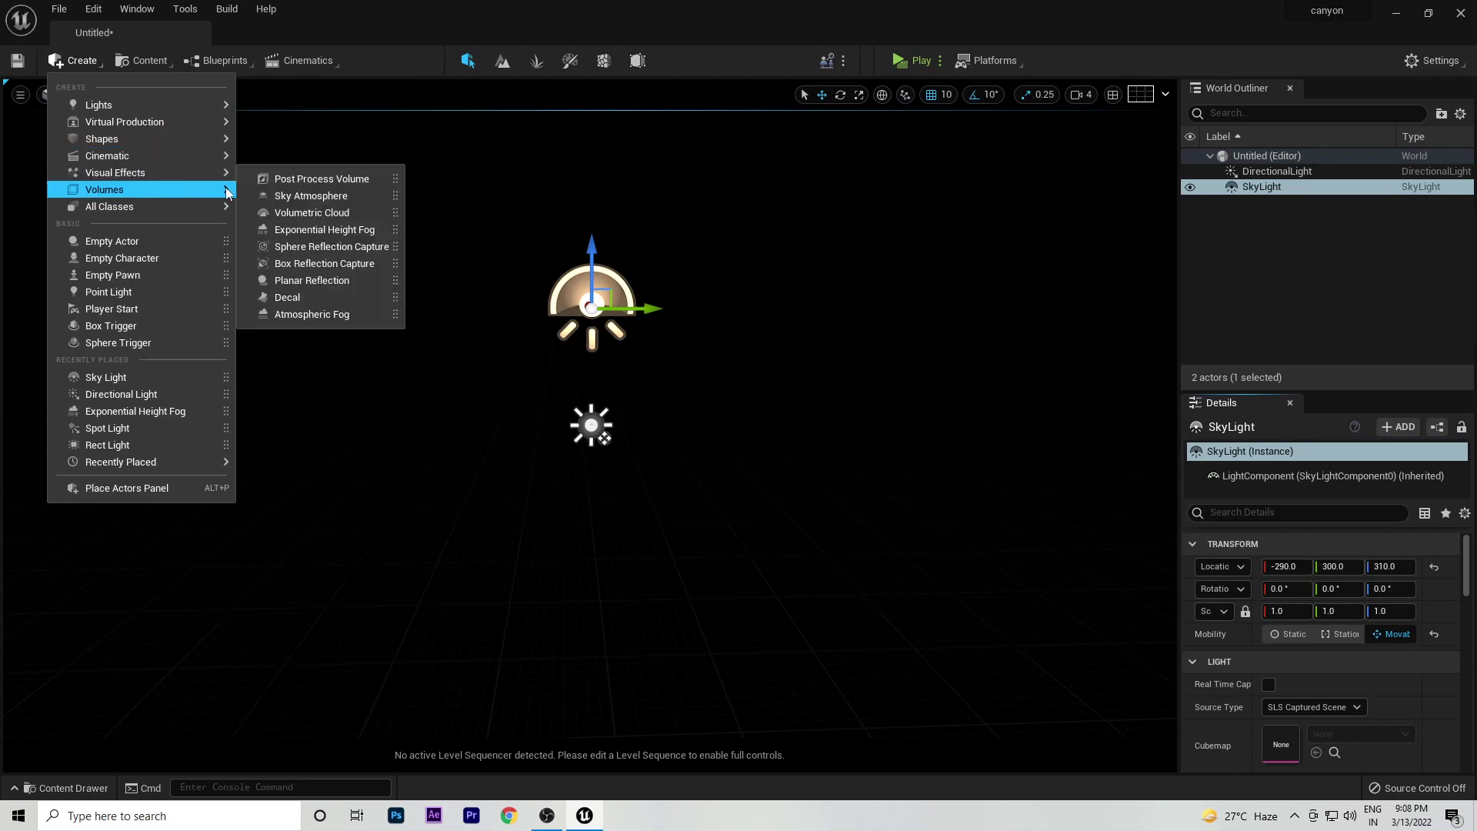
{"action": "left_click", "coordinate": [300, 196]}
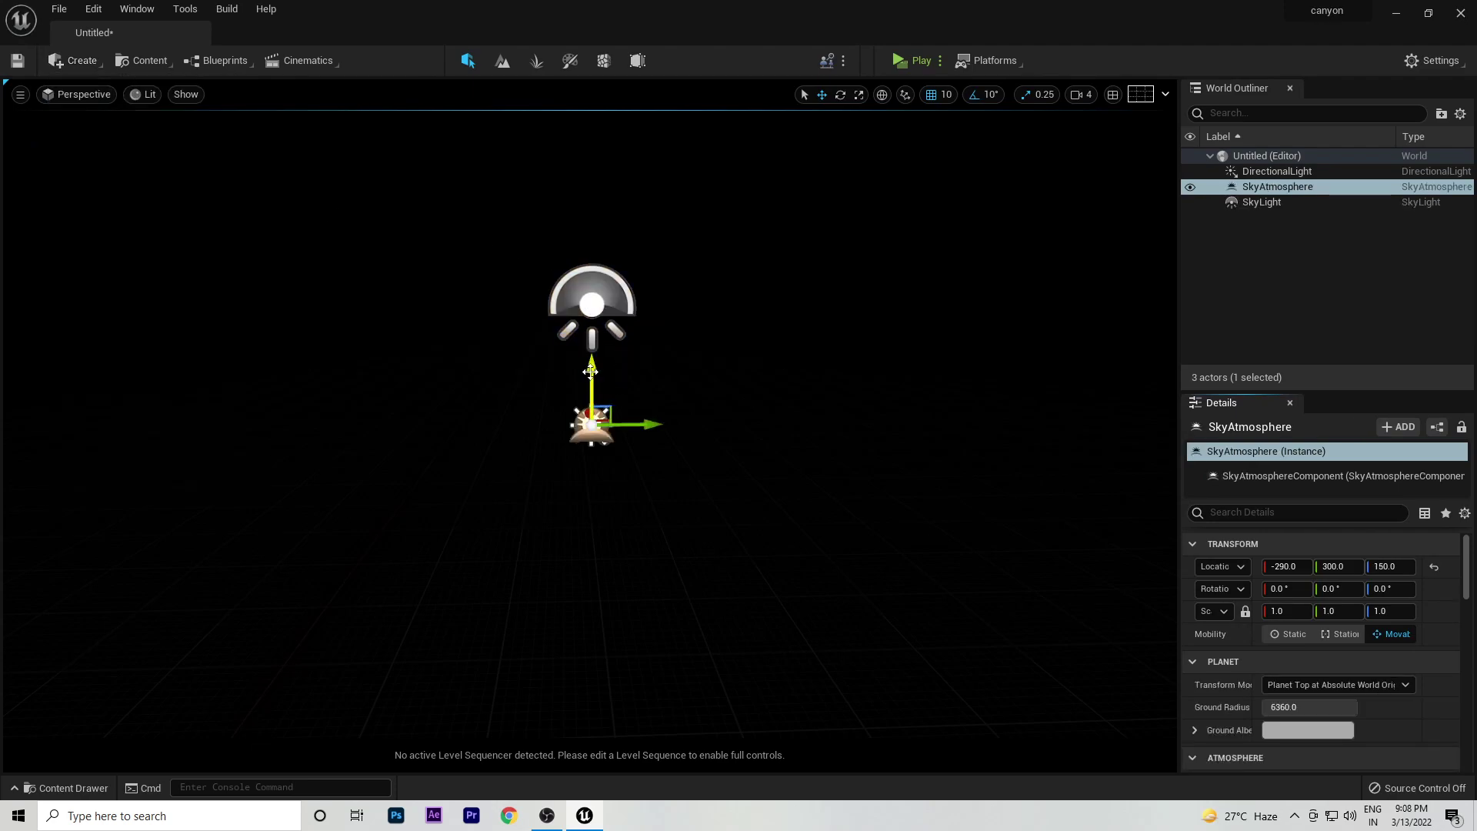
{"action": "left_click_drag", "start_coordinate": [590, 371], "coordinate": [590, 152]}
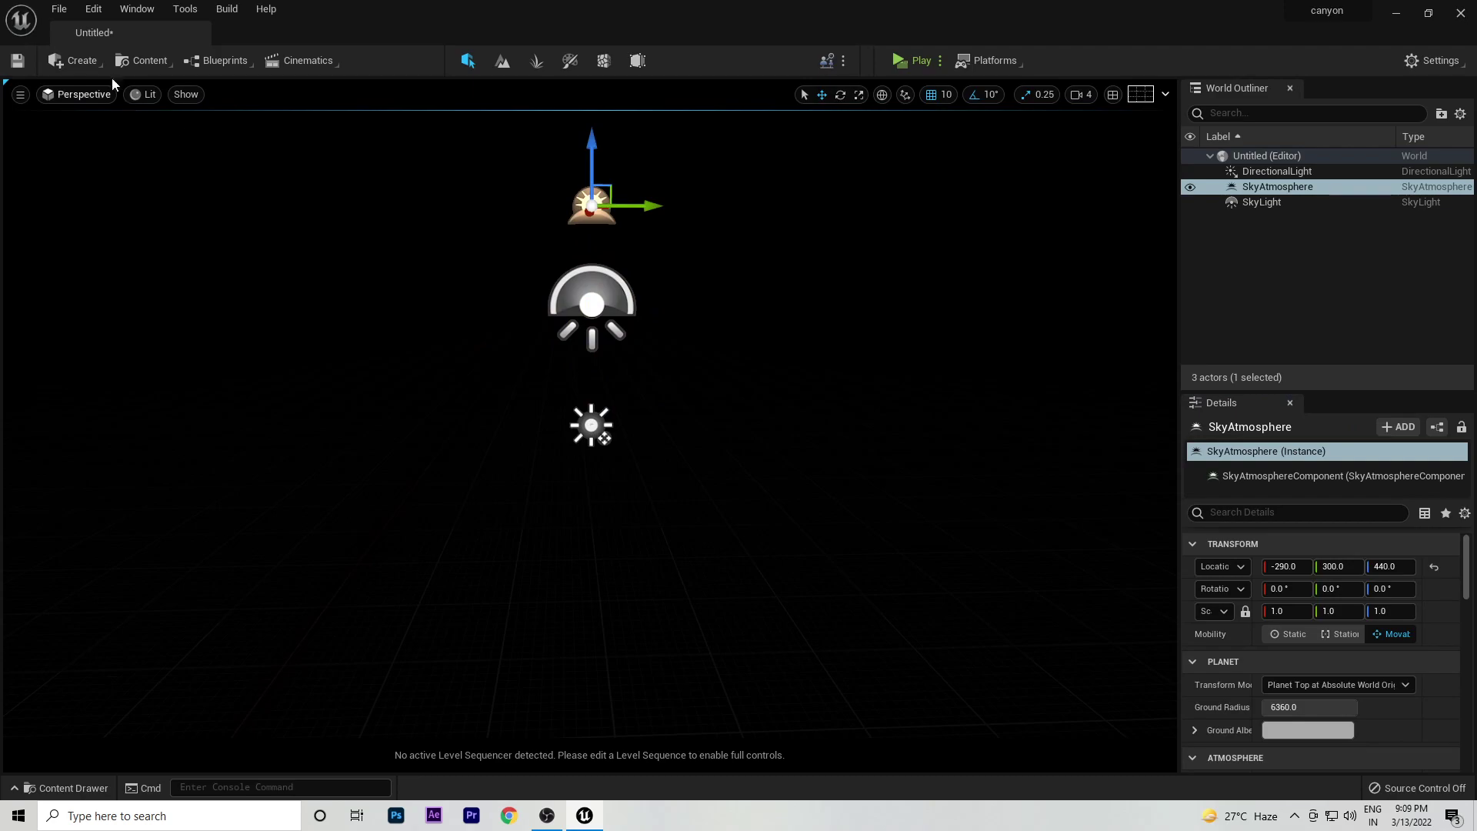
Add a Volumetric Cloud and an Exponential Height Fog to the level.
{"action": "left_click", "coordinate": [70, 61]}
{"action": "mouse_move", "coordinate": [116, 173]}
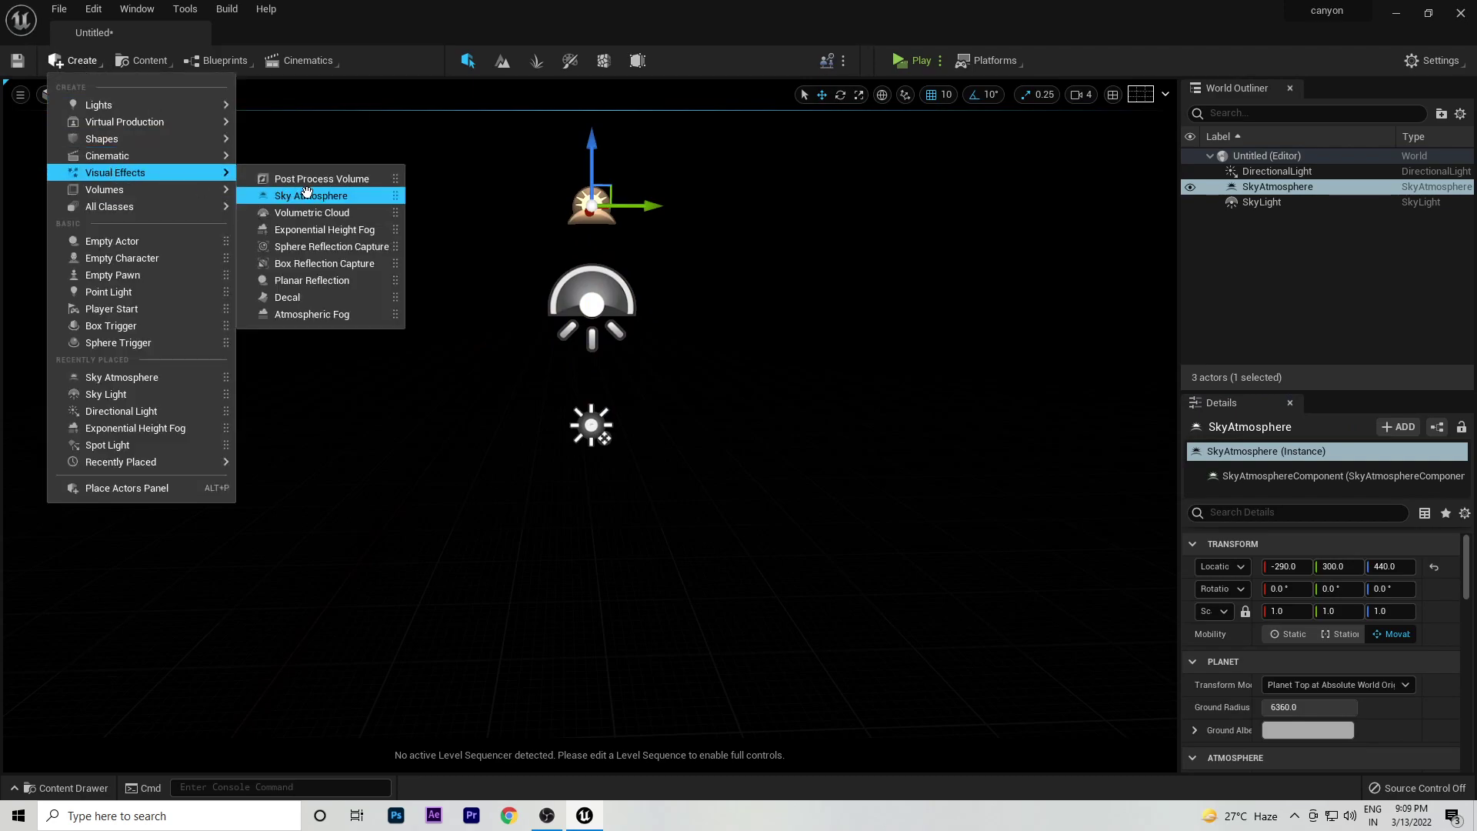
{"action": "left_click", "coordinate": [316, 212]}
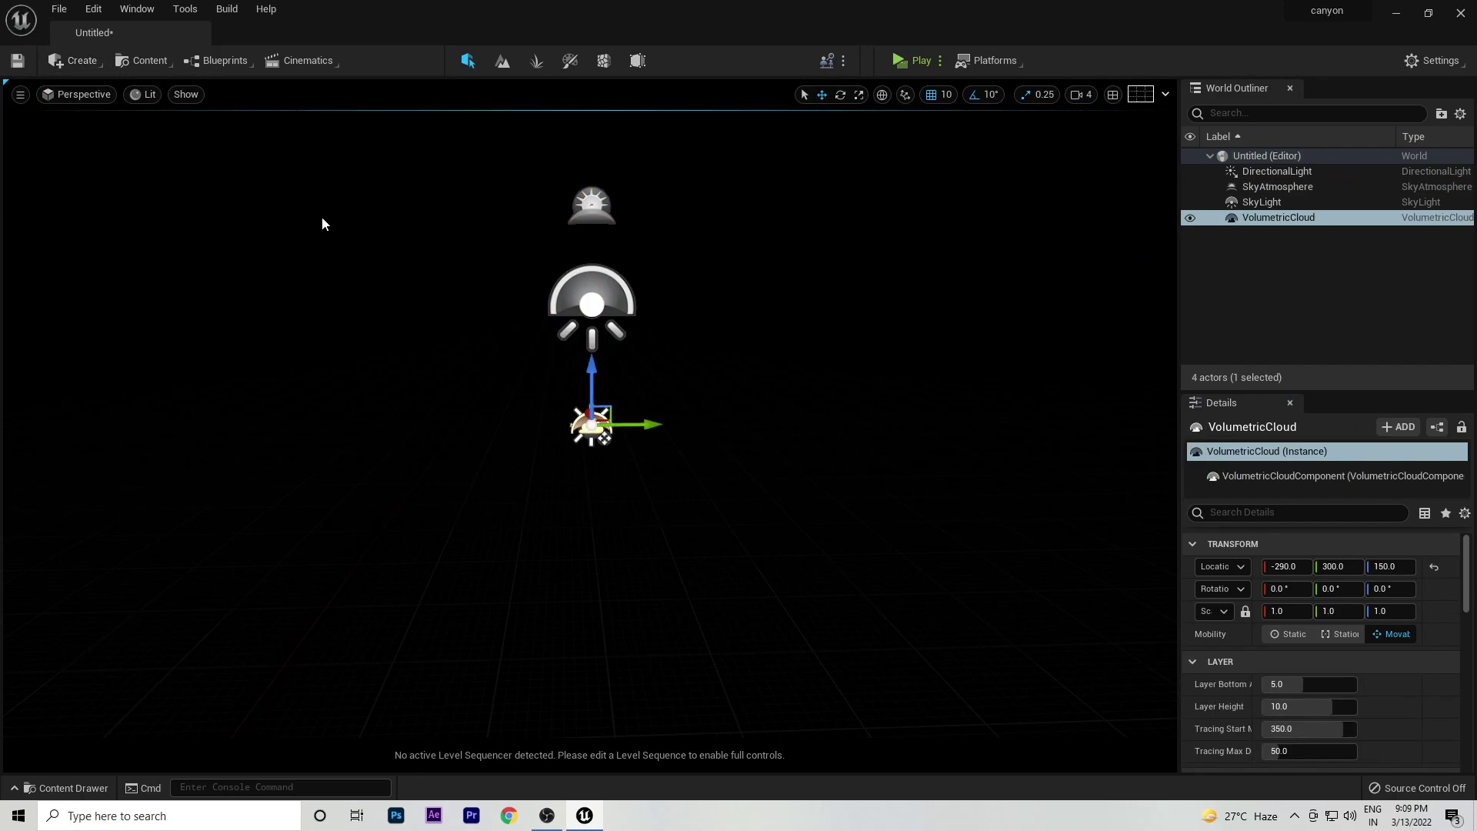
{"action": "left_click", "coordinate": [85, 62]}
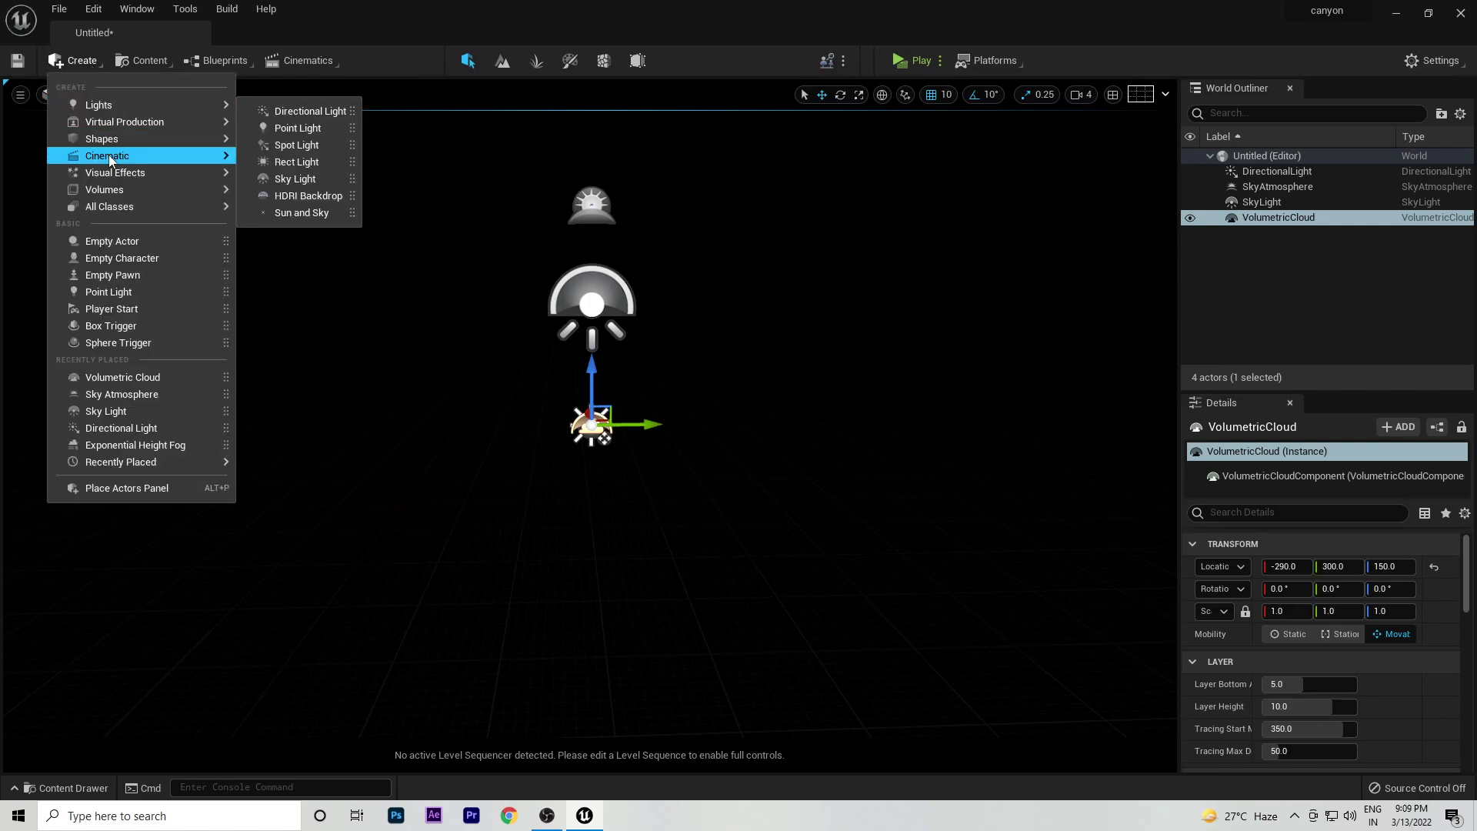
{"action": "mouse_move", "coordinate": [116, 172]}
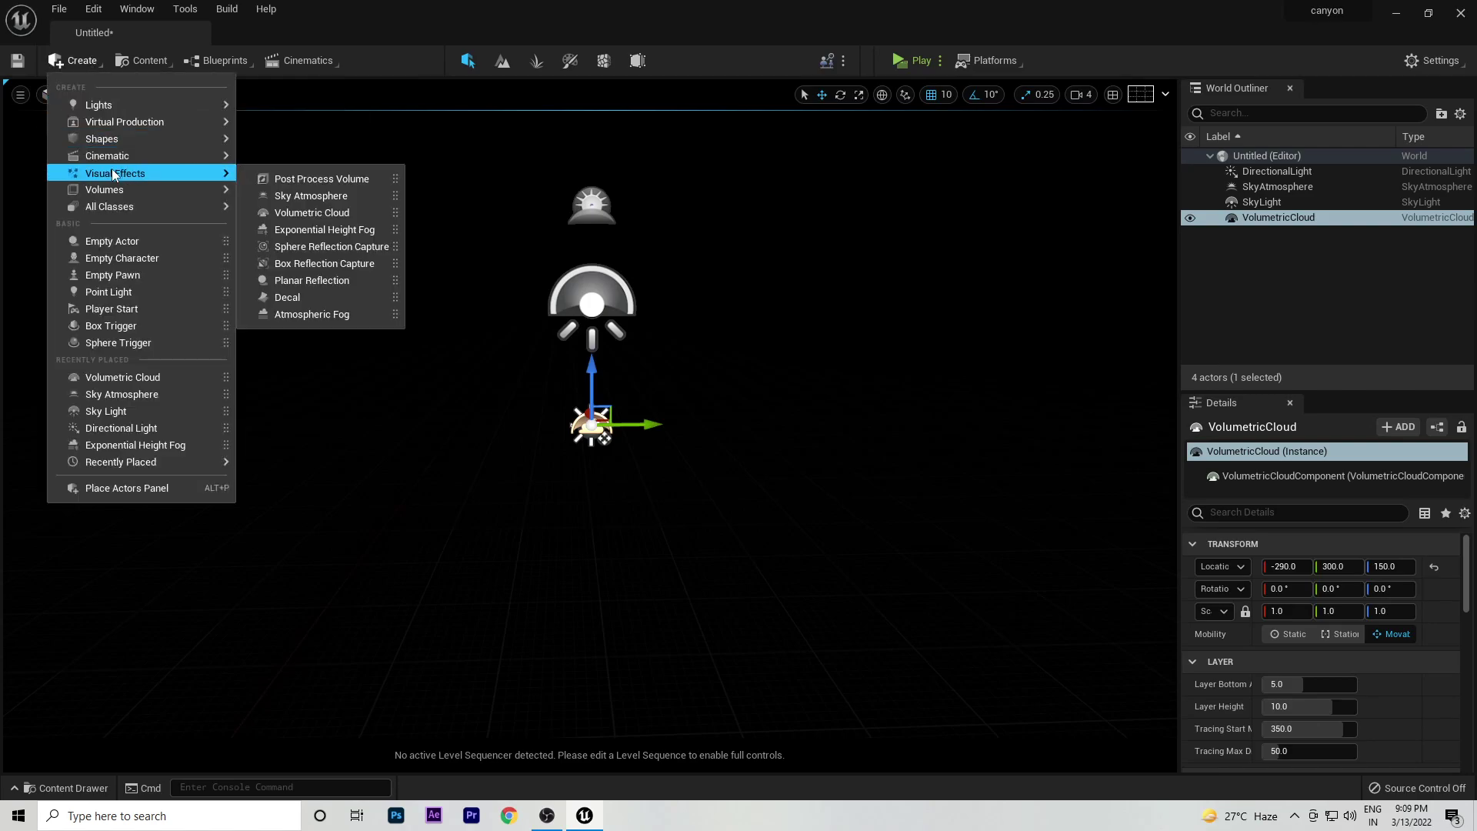
{"action": "left_click", "coordinate": [329, 230]}
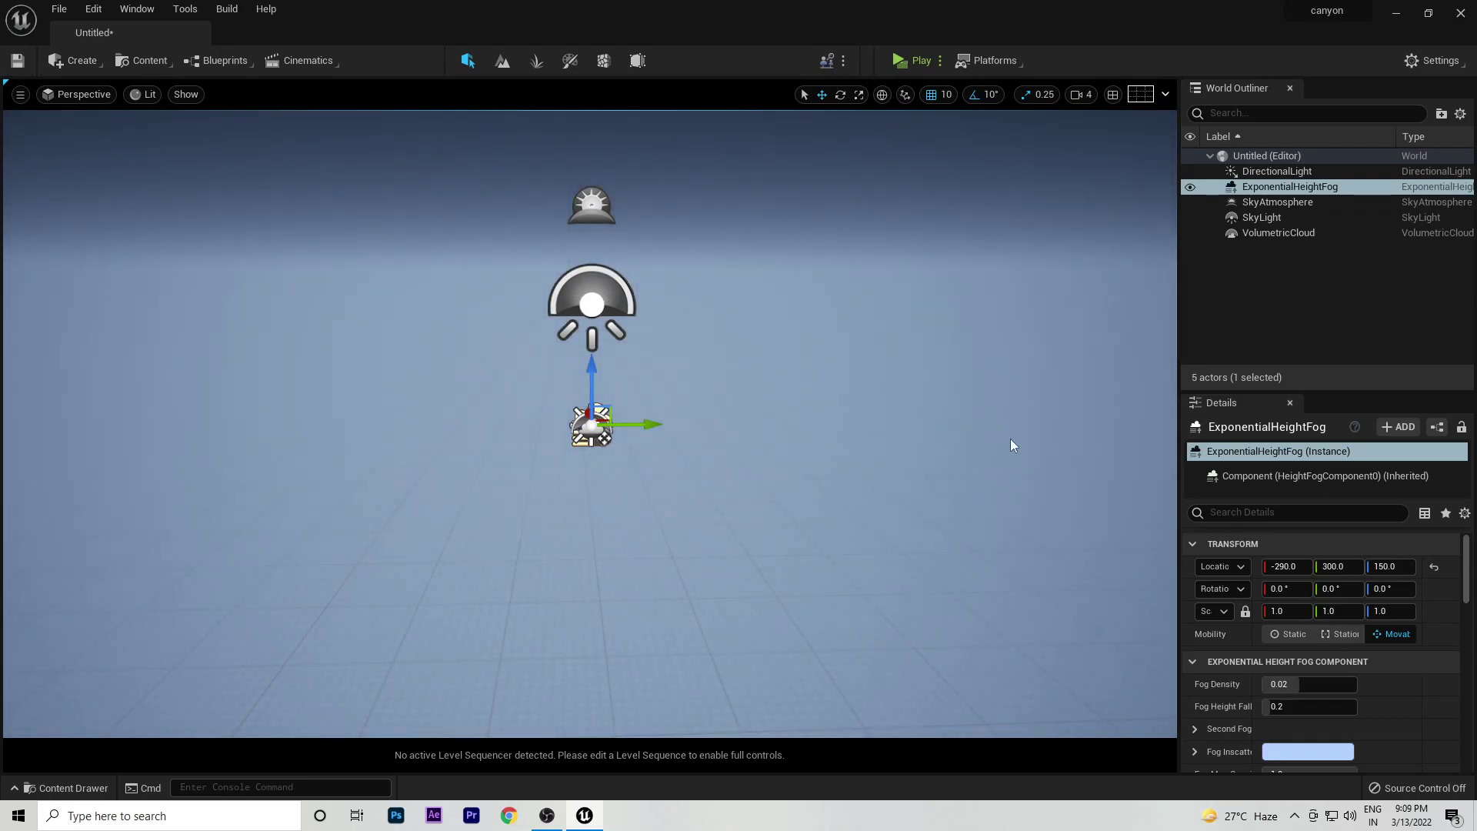
Enable Real Time Capture on the sky light.
{"action": "left_click", "coordinate": [1306, 170]}
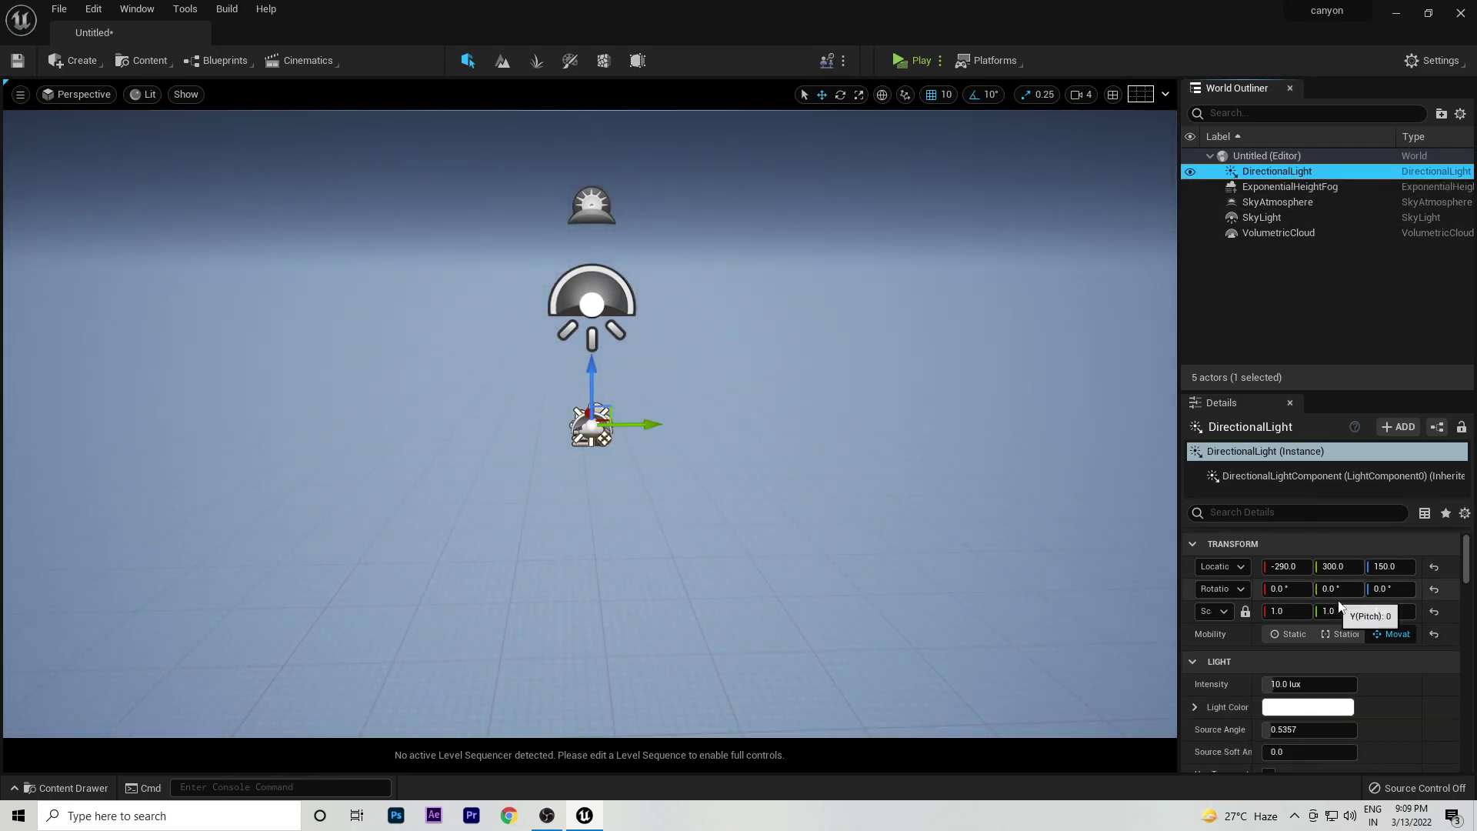
{"action": "left_click", "coordinate": [1259, 218]}
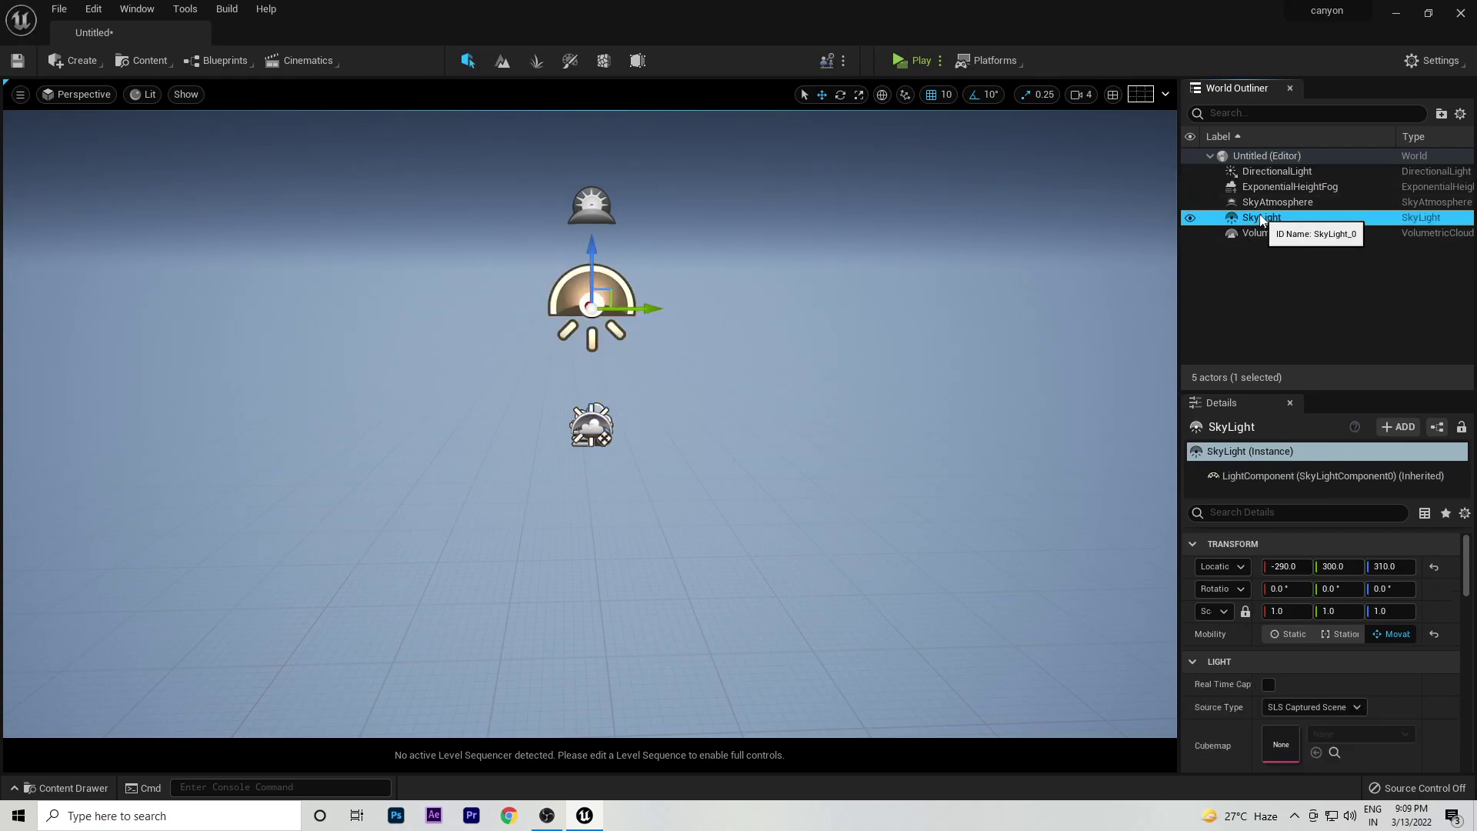
{"action": "left_click", "coordinate": [1268, 685]}
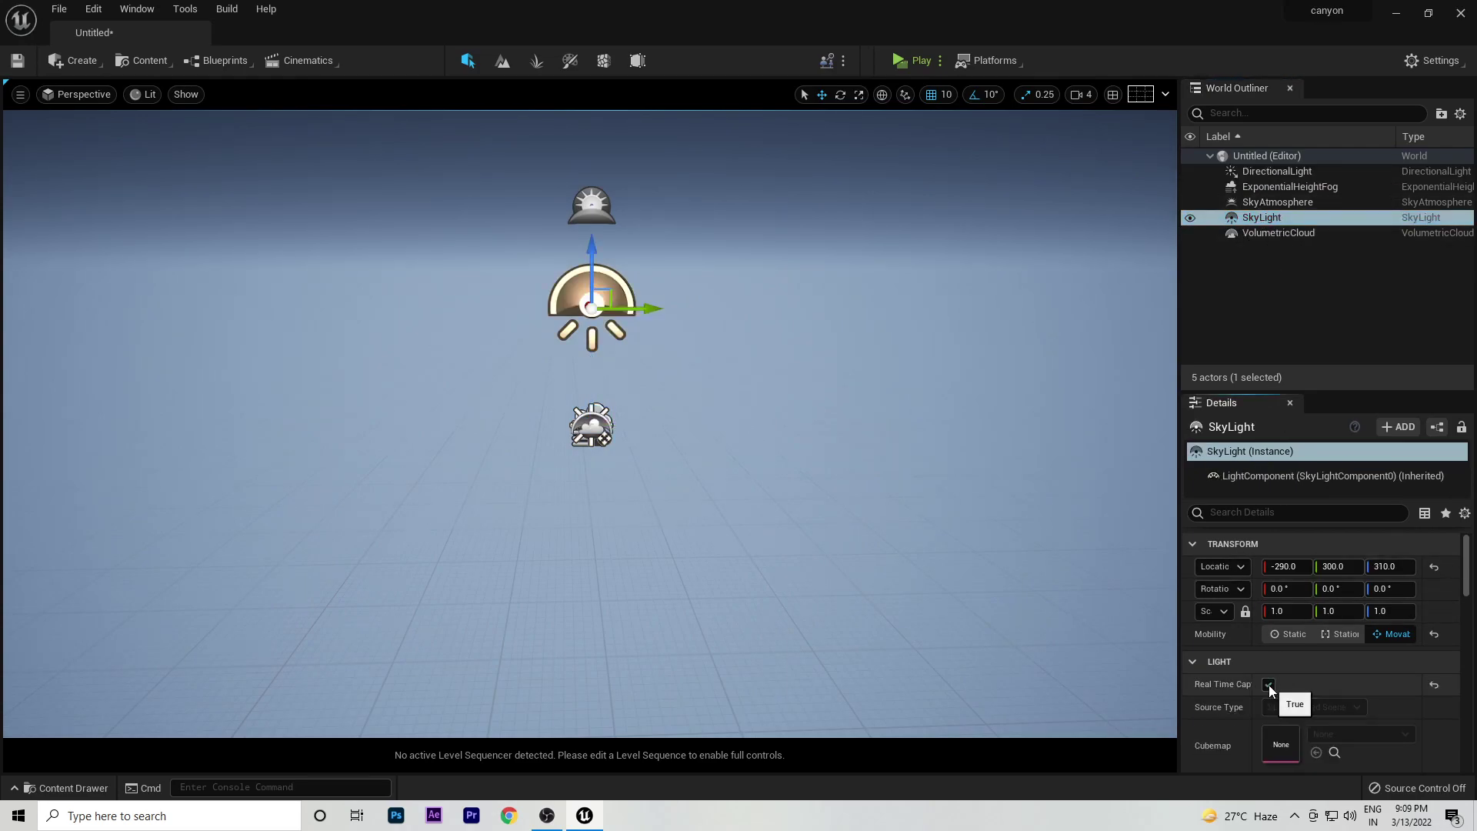
Find the directional light's atmosphere settings and enable Atmosphere Sun Light.
{"action": "left_click", "coordinate": [1276, 171]}
{"action": "left_click", "coordinate": [1287, 513]}
{"action": "type", "text": "atmo"}
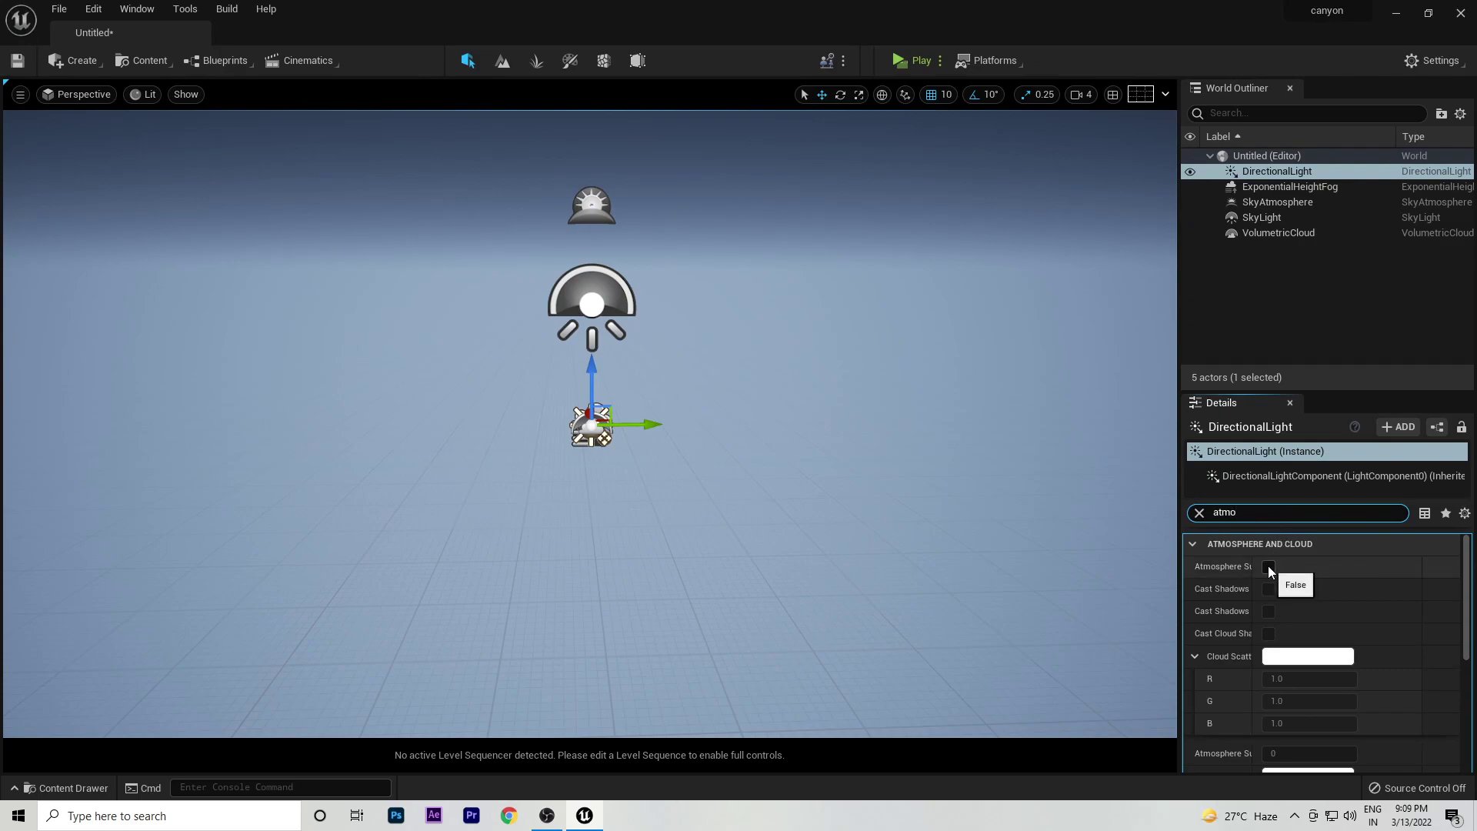
{"action": "left_click", "coordinate": [1267, 566]}
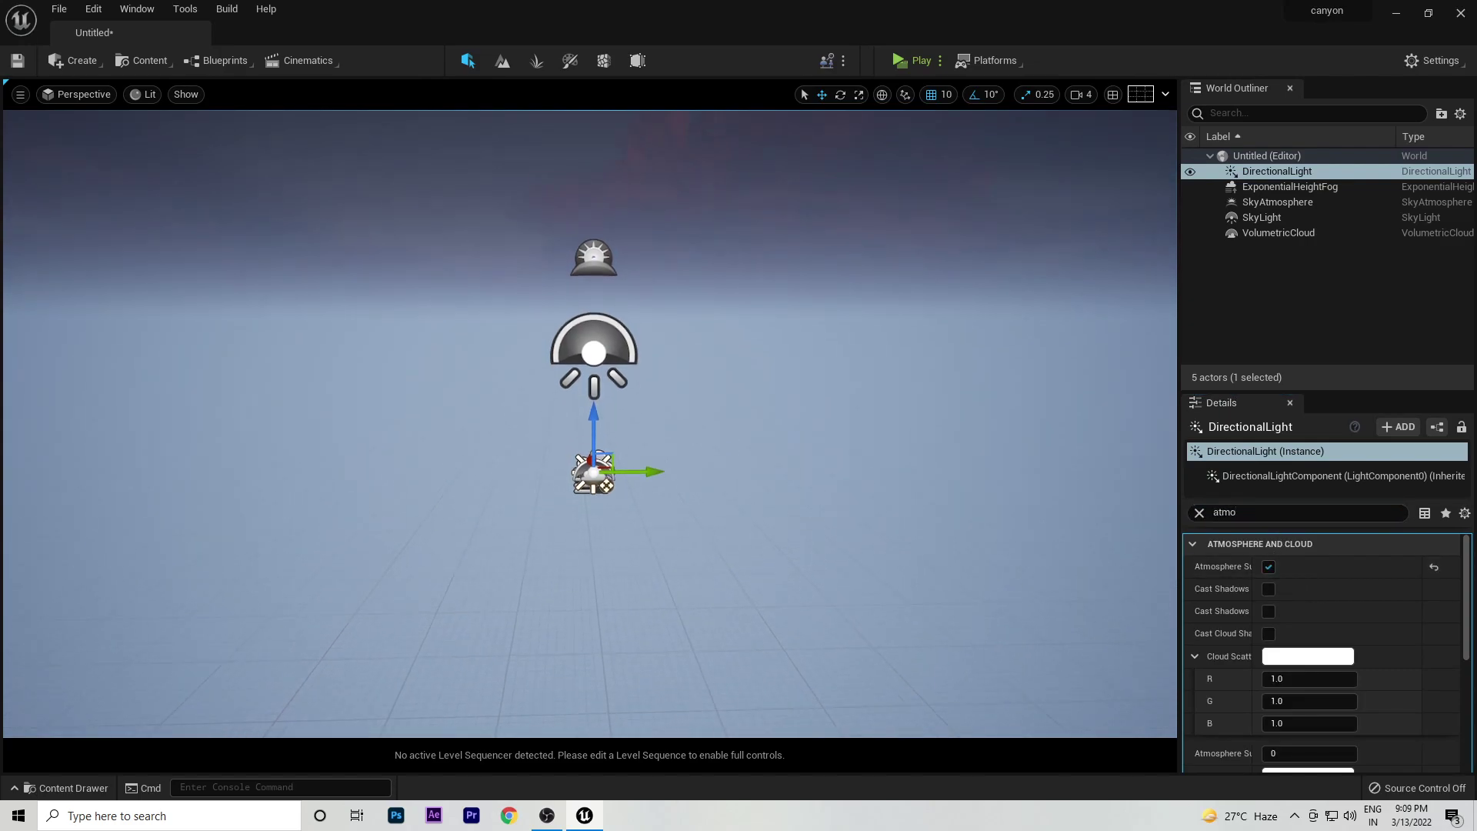
{"action": "right_click_drag", "start_coordinate": [592, 423], "coordinate": [592, 369]}
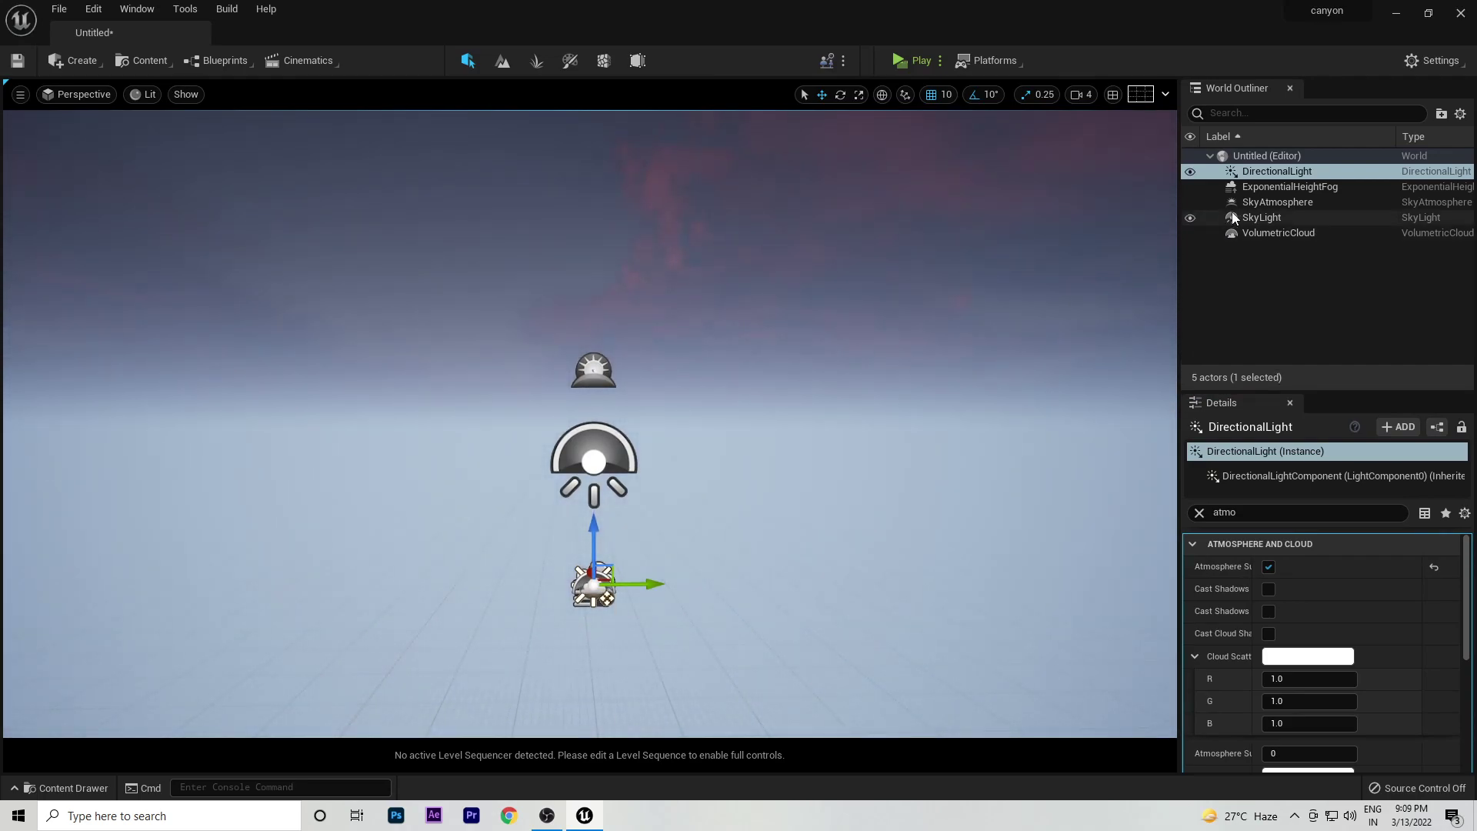
Set the exponential height fog's Fog Inscattering color to black, with a color value of 0.0.
{"action": "left_click", "coordinate": [1283, 187]}
{"action": "left_click", "coordinate": [1198, 512]}
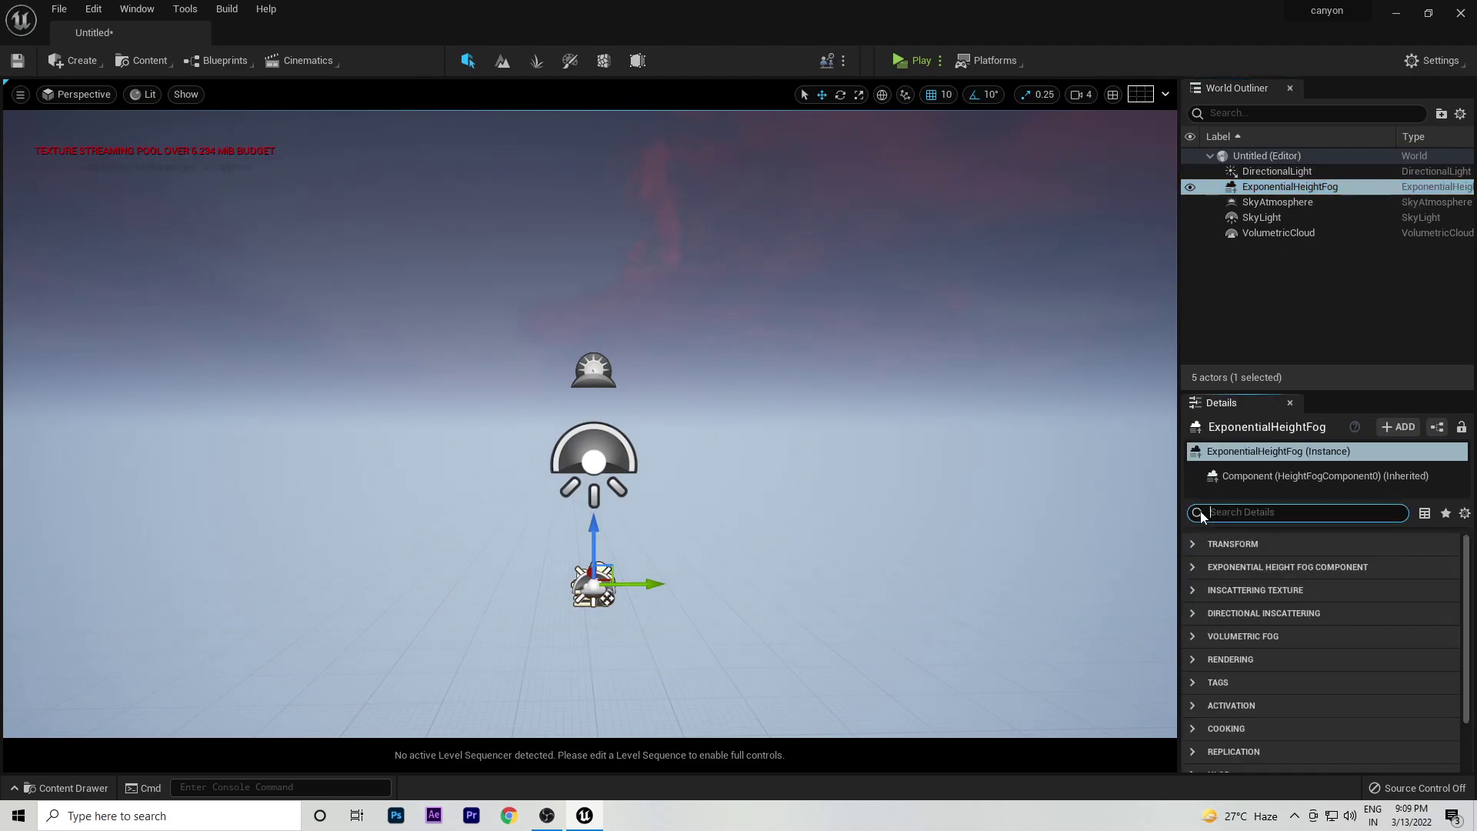
{"action": "left_click", "coordinate": [1196, 566]}
{"action": "left_click", "coordinate": [1306, 656]}
{"action": "mouse_move", "coordinate": [1194, 690]}
{"action": "left_mouse_down"}
{"action": "mouse_move", "coordinate": [1169, 690]}
{"action": "mouse_move", "coordinate": [1195, 705]}
{"action": "left_mouse_up"}
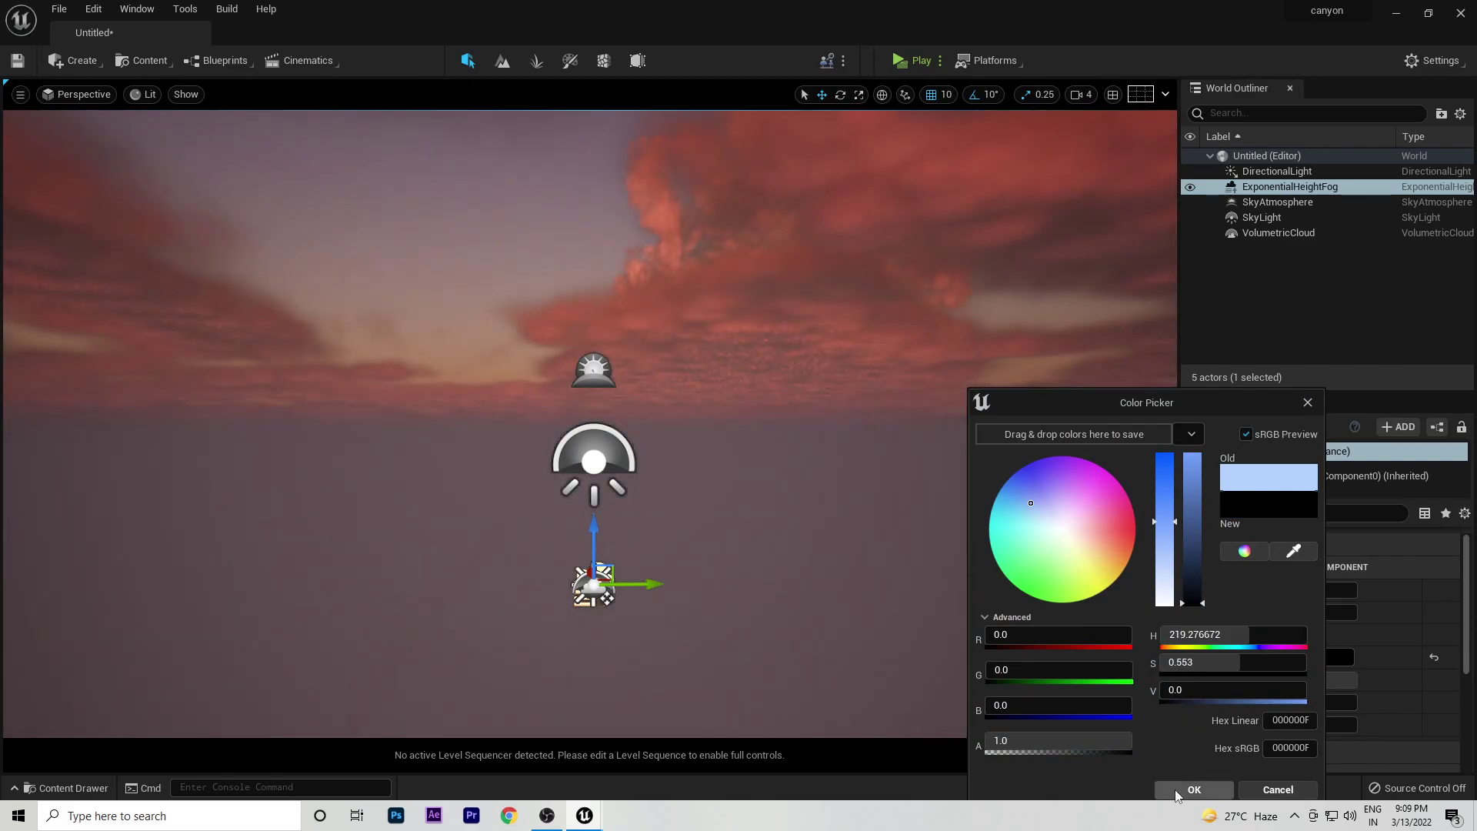
{"action": "left_click", "coordinate": [1194, 790]}
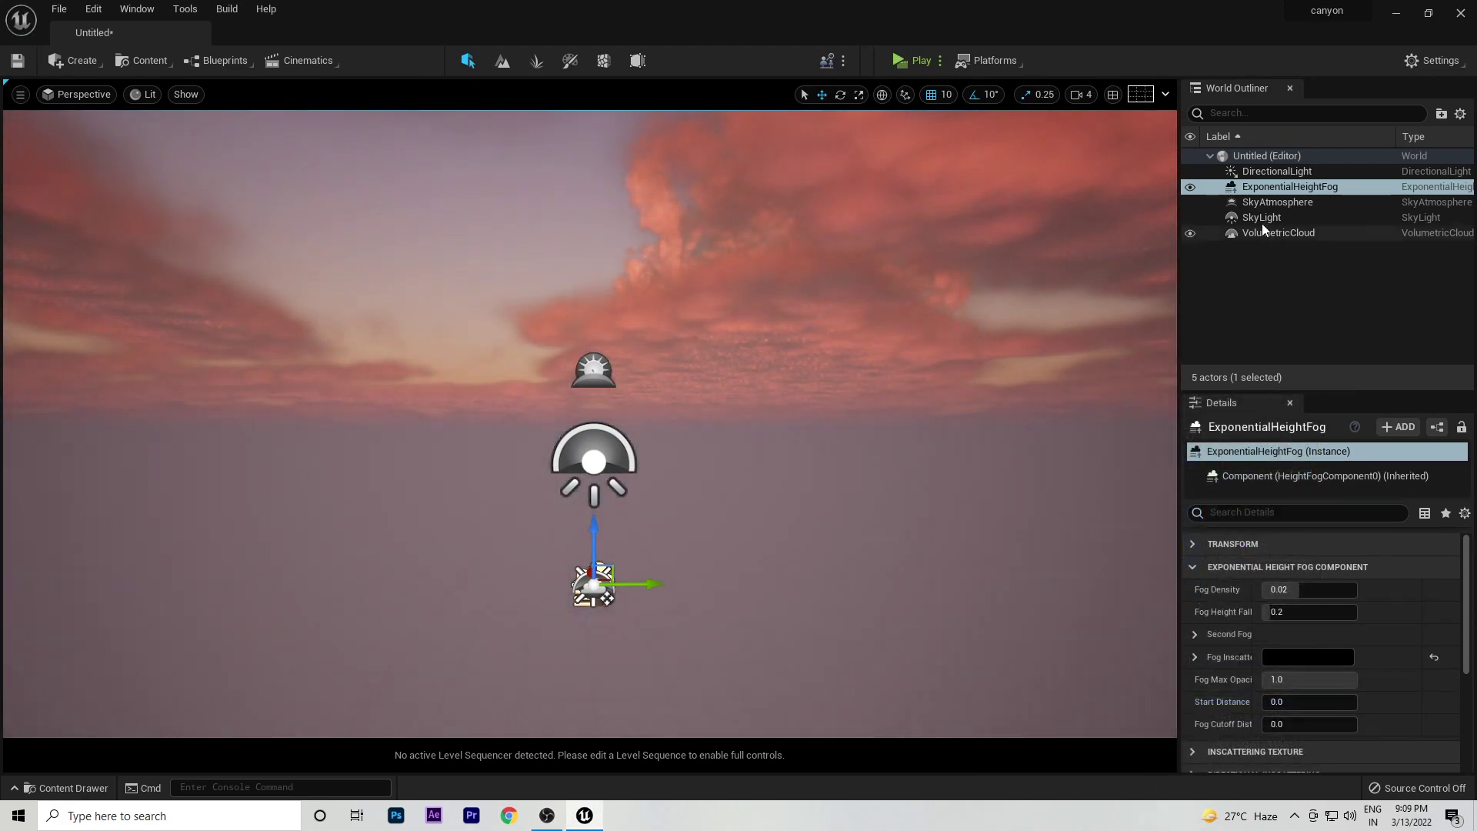
Set the height fog's Directional Inscattering color to black, with a color value of 0.0.
{"action": "scroll", "coordinate": [1315, 616], "scroll_direction": "down", "scroll_amount": 3}
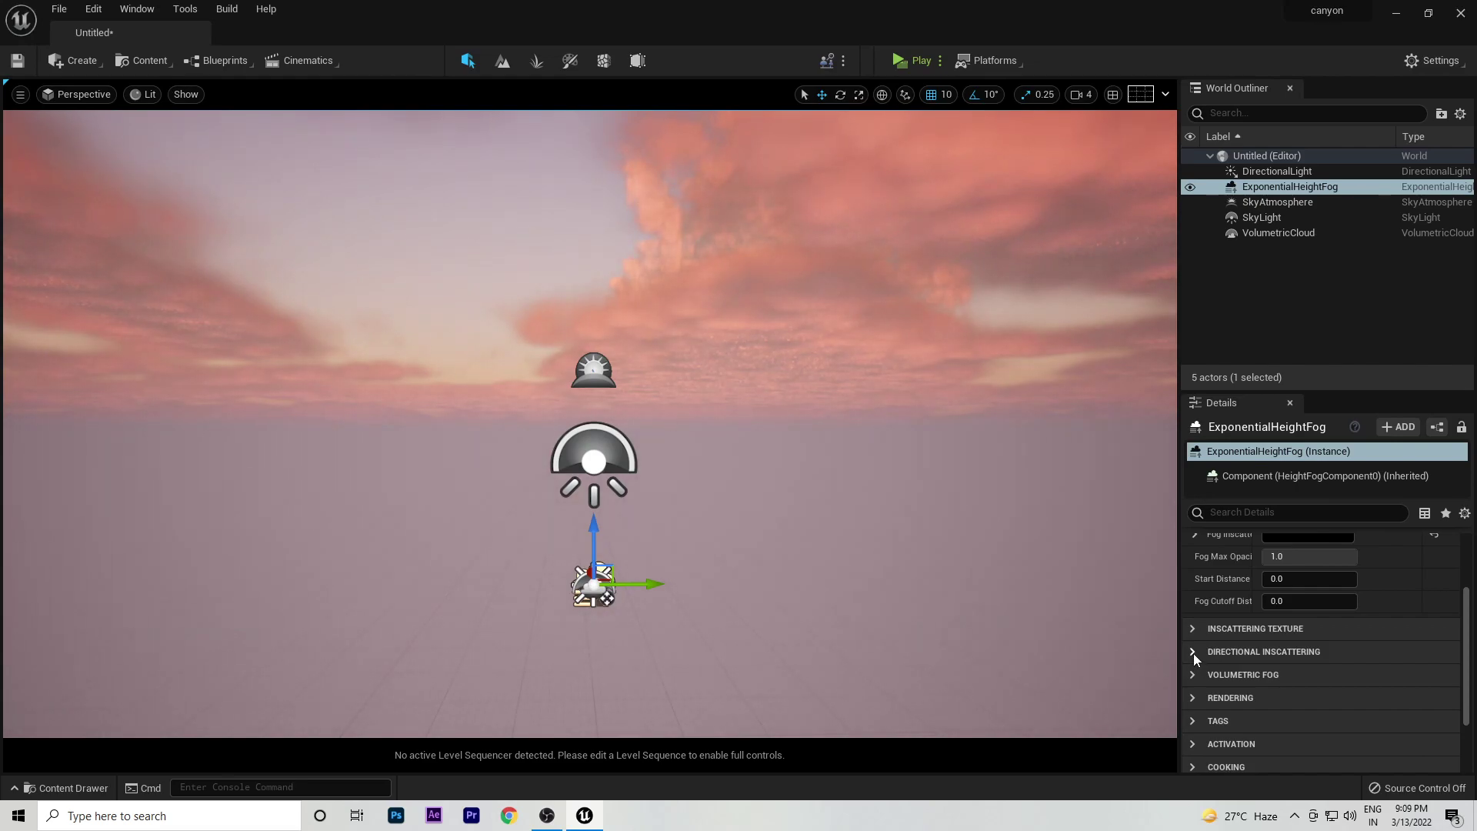
{"action": "left_click", "coordinate": [1193, 653]}
{"action": "left_click", "coordinate": [1305, 719]}
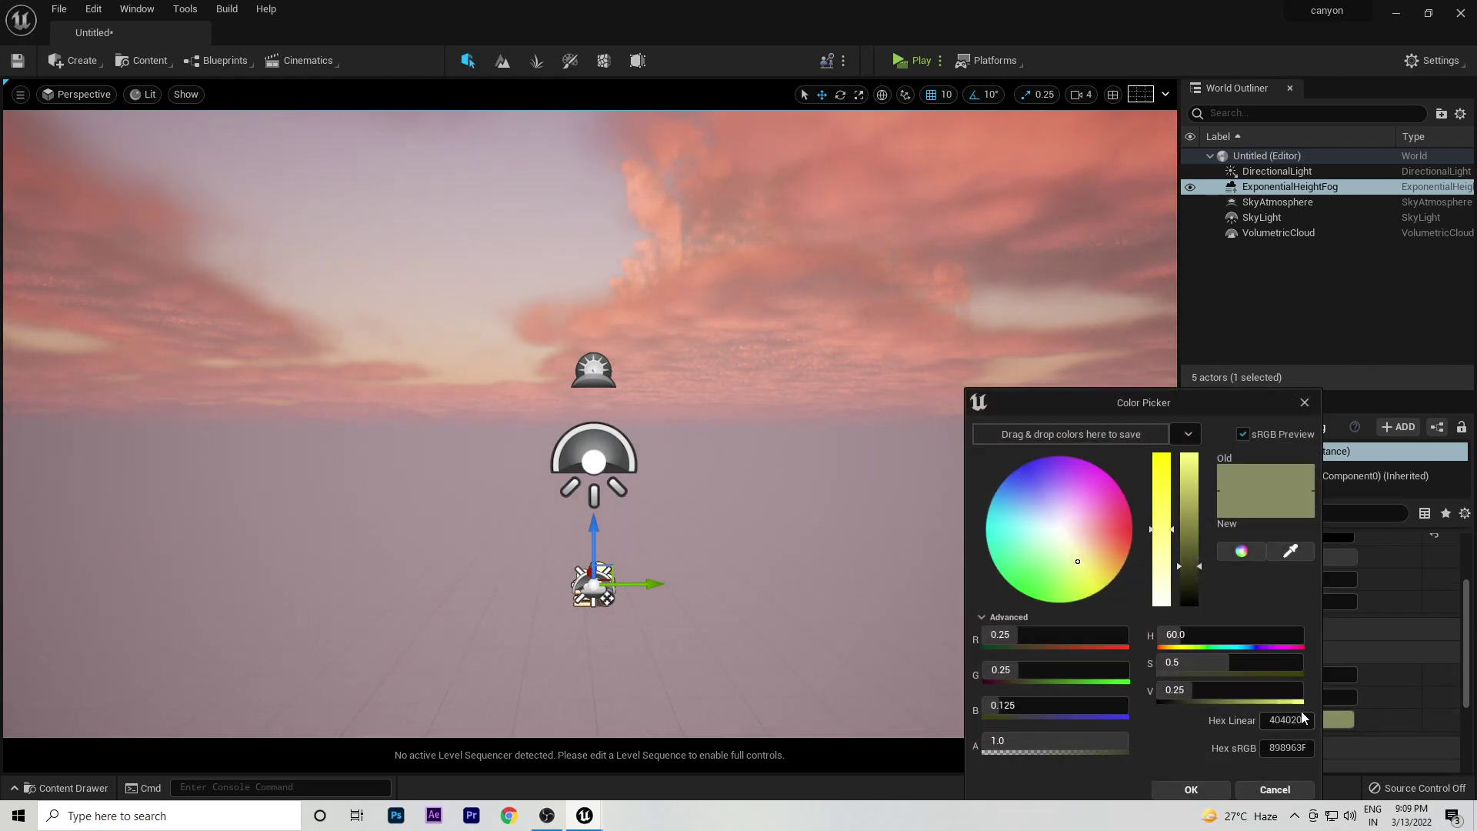
{"action": "left_click_drag", "start_coordinate": [1189, 585], "coordinate": [1190, 608]}
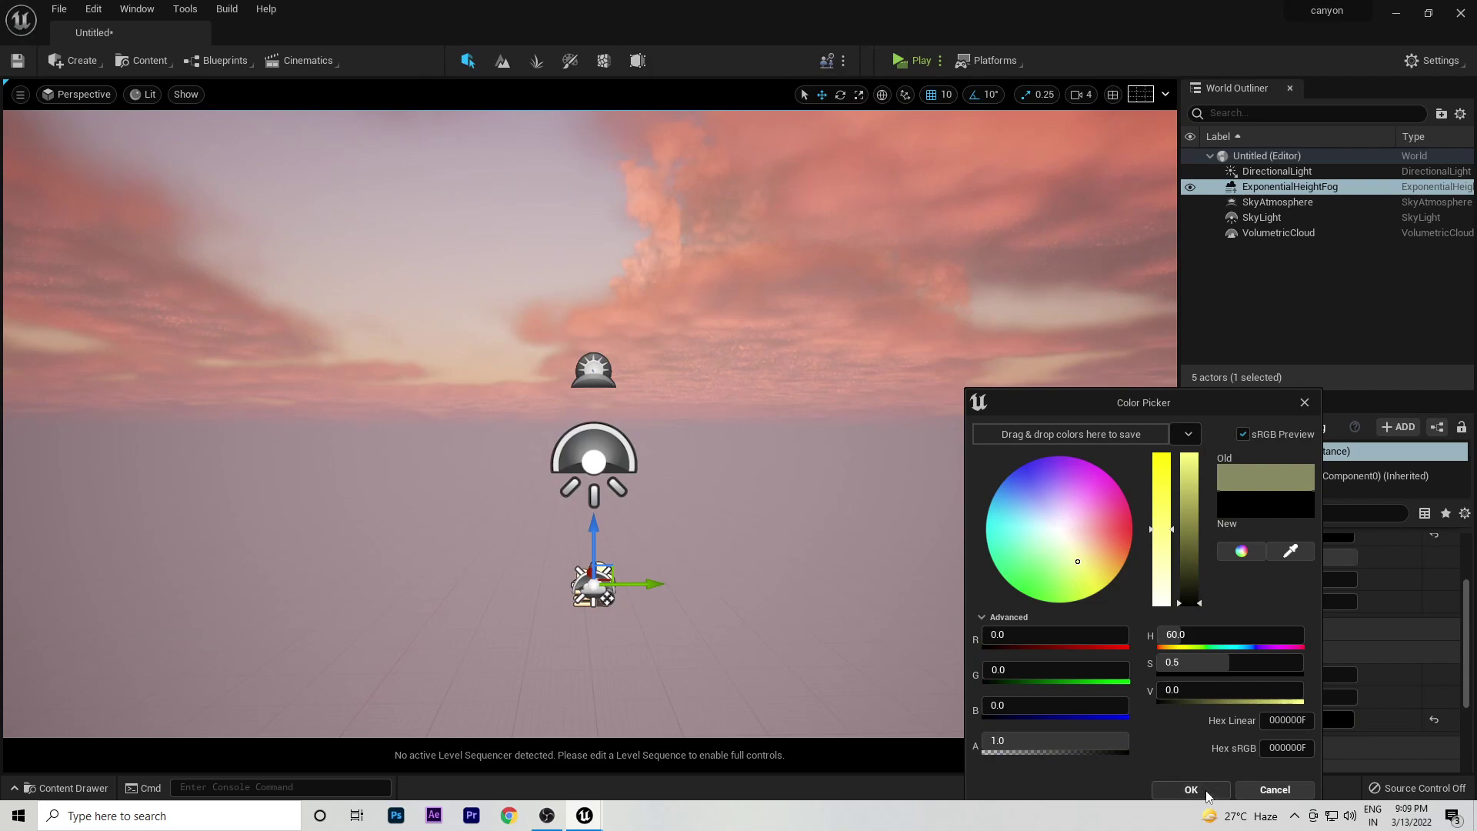
{"action": "left_click", "coordinate": [1191, 789]}
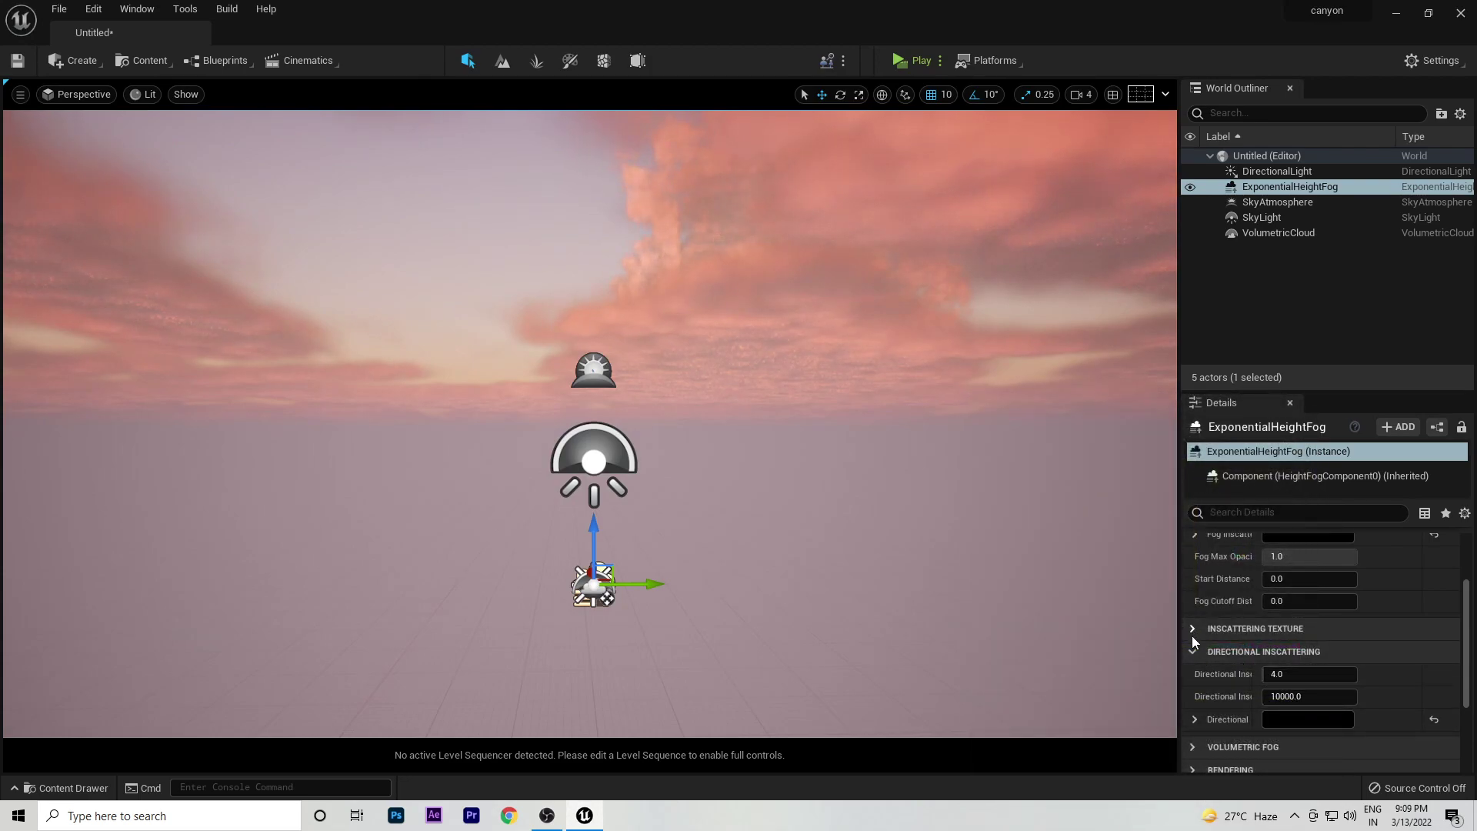
Enable Volumetric Fog on the exponential height fog.
{"action": "scroll", "coordinate": [1244, 640], "scroll_direction": "down", "scroll_amount": 3}
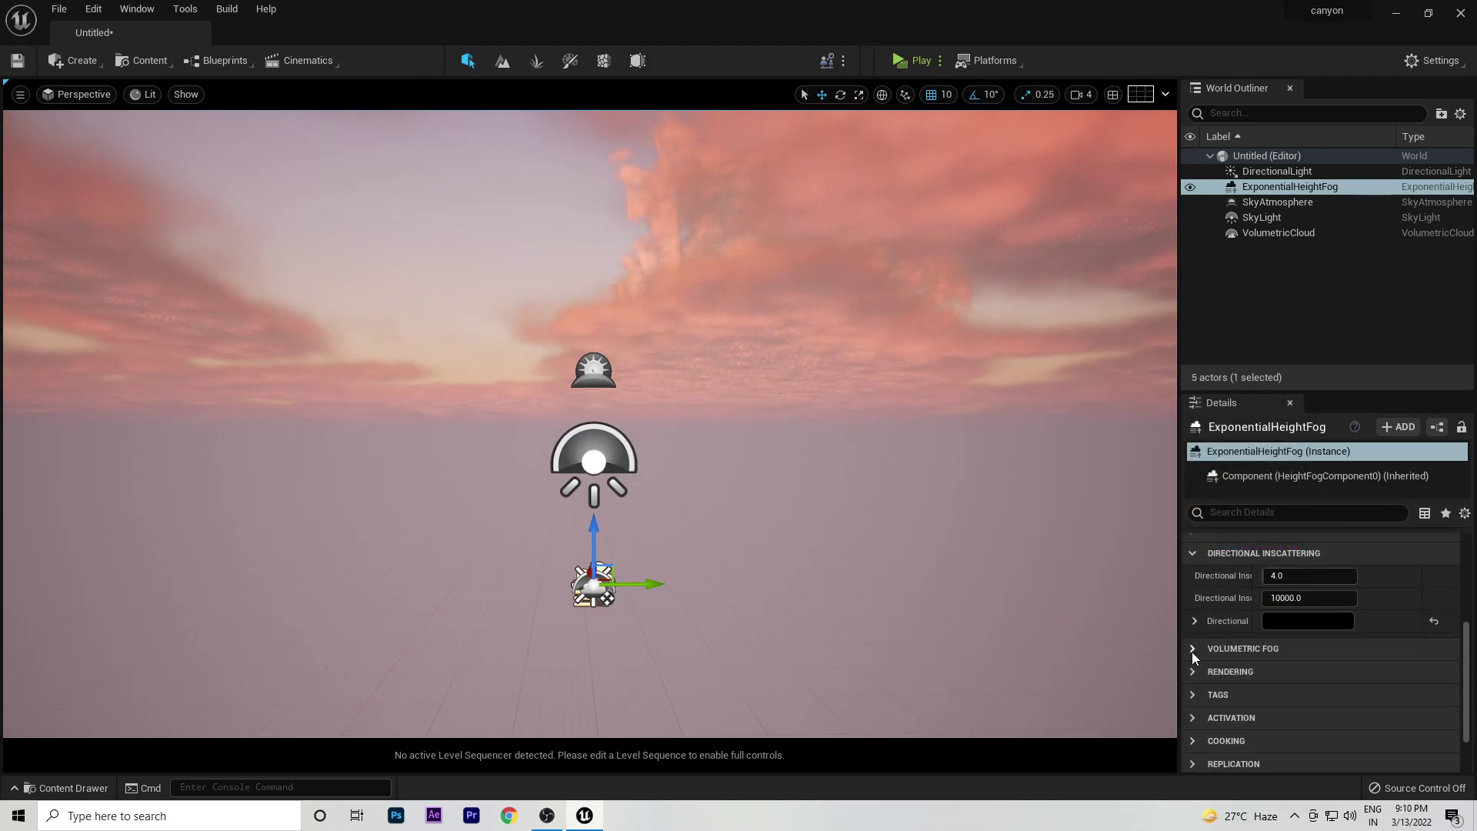
{"action": "left_click", "coordinate": [1191, 648]}
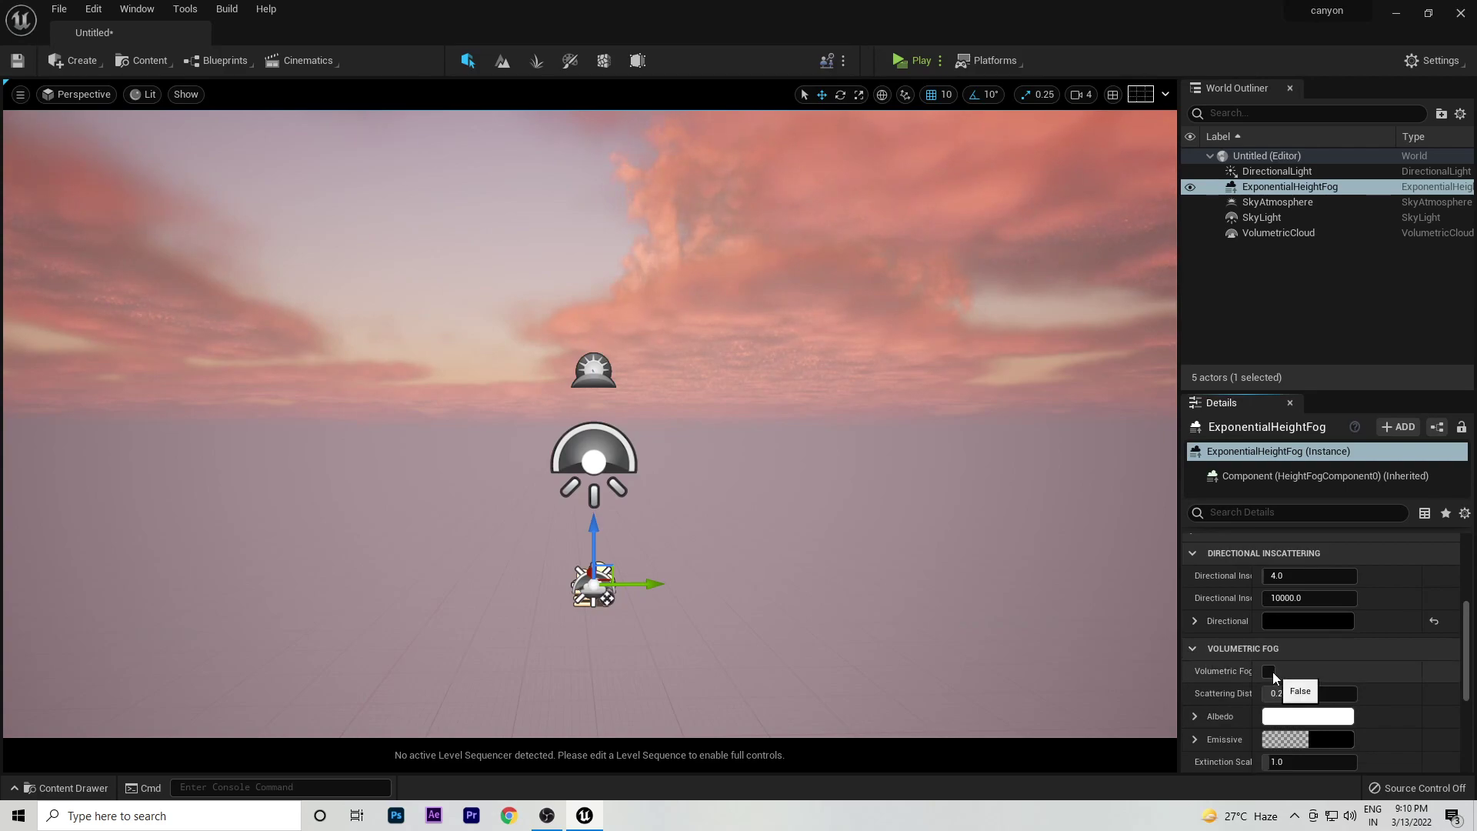
{"action": "left_click", "coordinate": [1269, 672]}
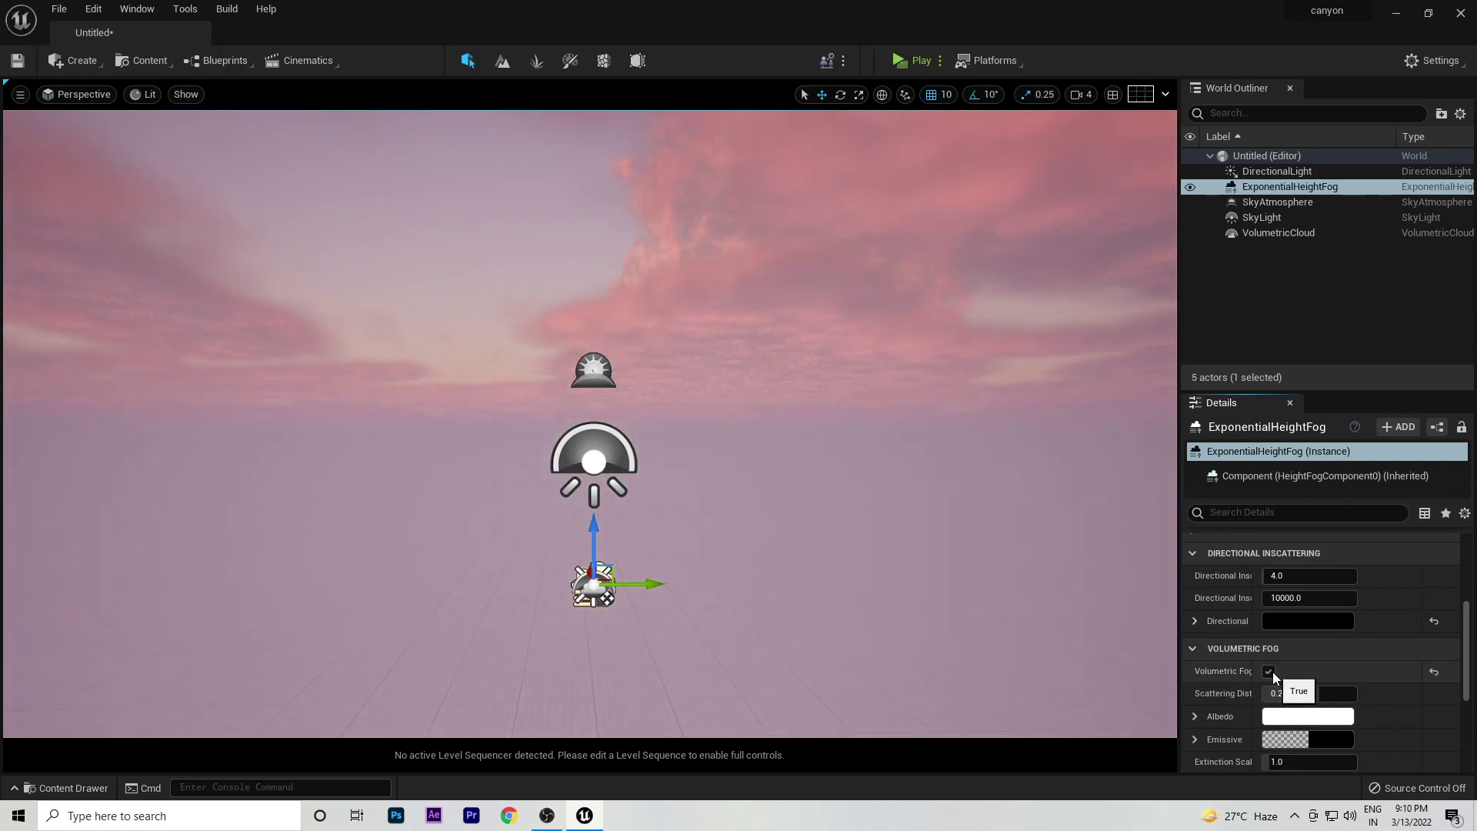
Adjust the sun's direction in the viewport, raising it well above the horizon for a blue daytime sky with white clouds.
{"action": "mouse_move", "coordinate": [820, 241]}
{"action": "right_mouse_down"}
{"action": "mouse_move", "coordinate": [738, 246]}
{"action": "mouse_move", "coordinate": [829, 247]}
{"action": "right_mouse_up"}
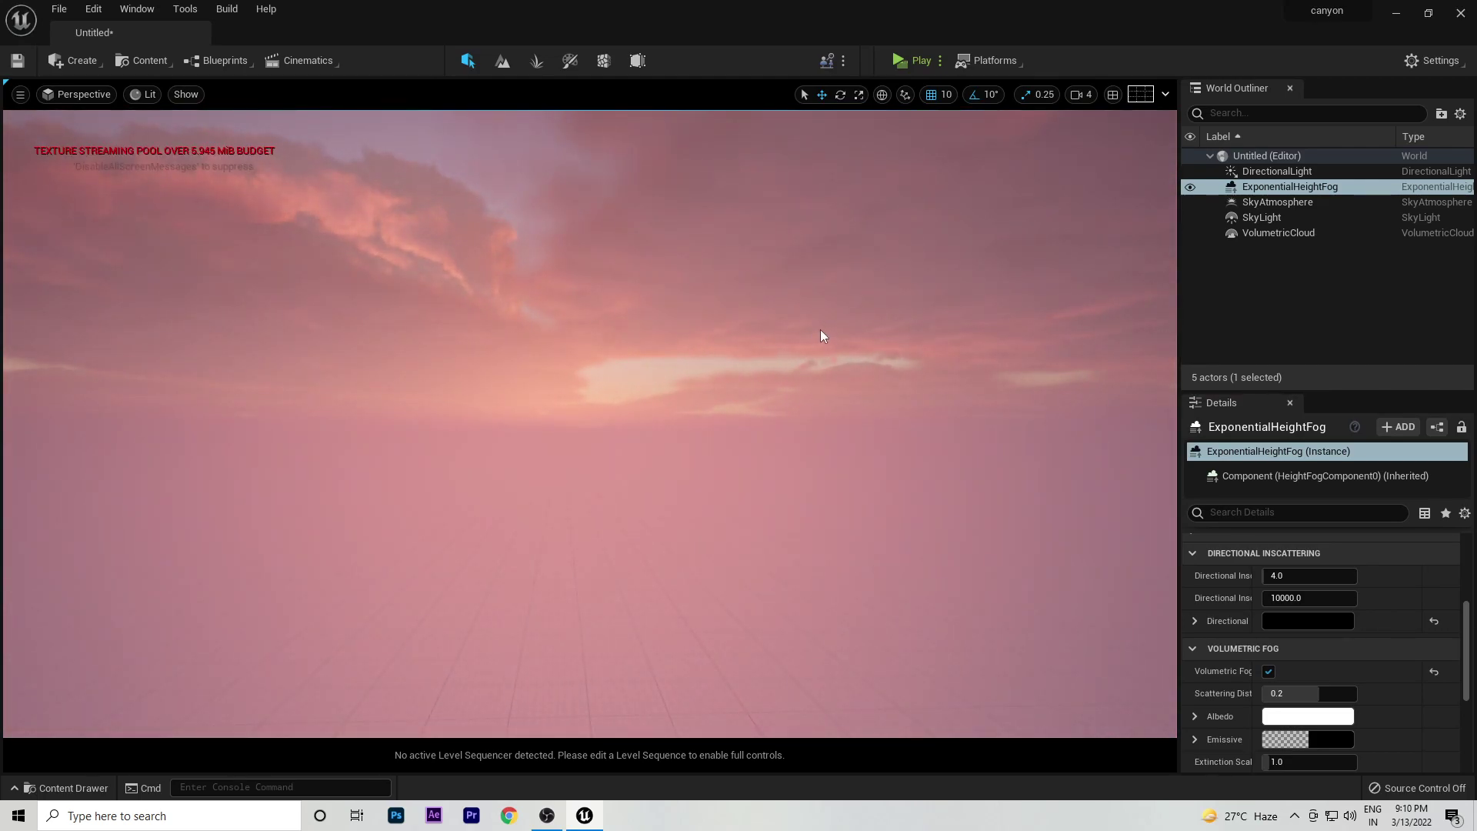
{"action": "key", "text": "ctrl+l"}
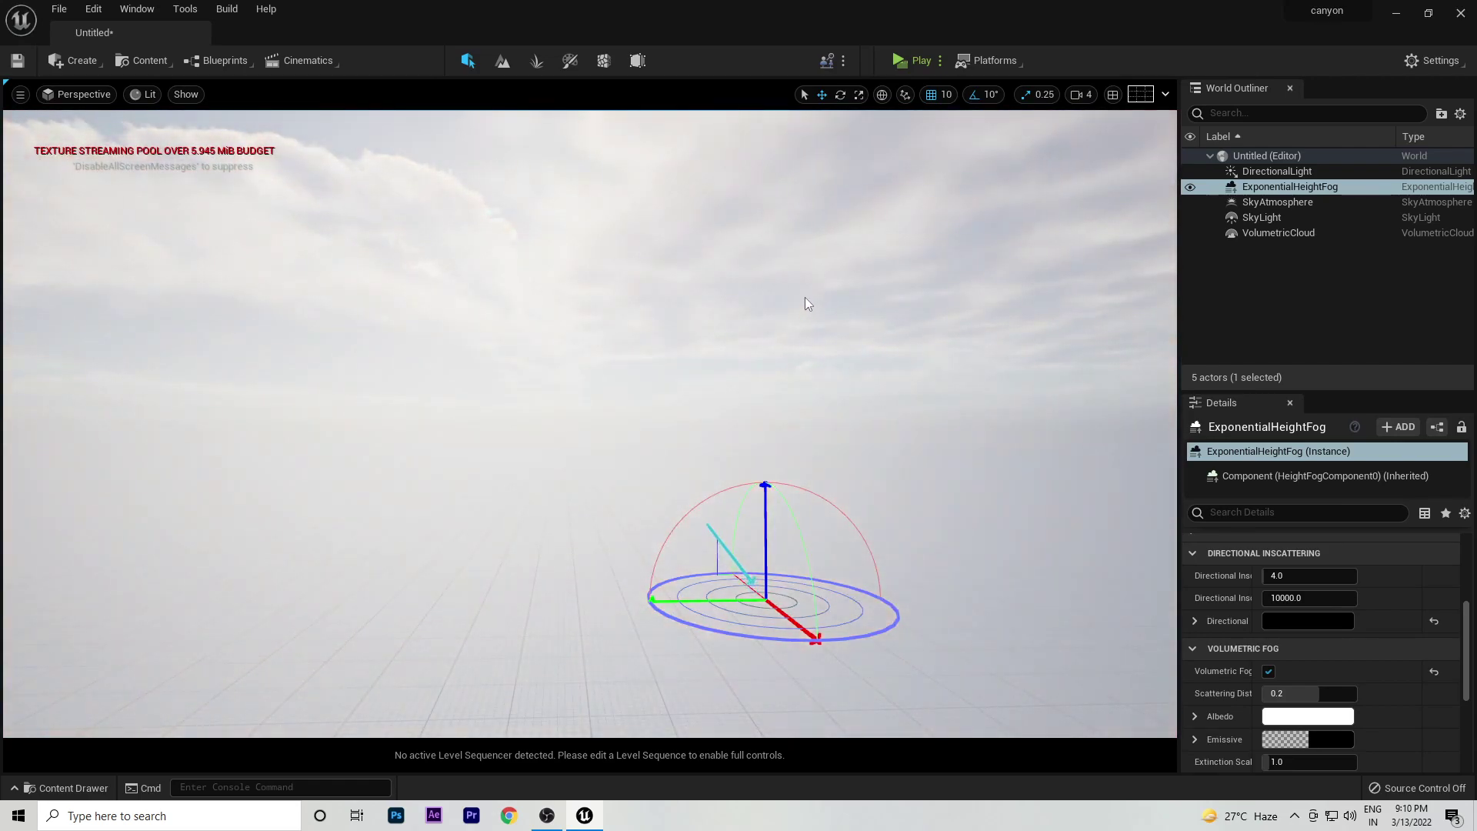
{"action": "key", "text": "ctrl+l"}
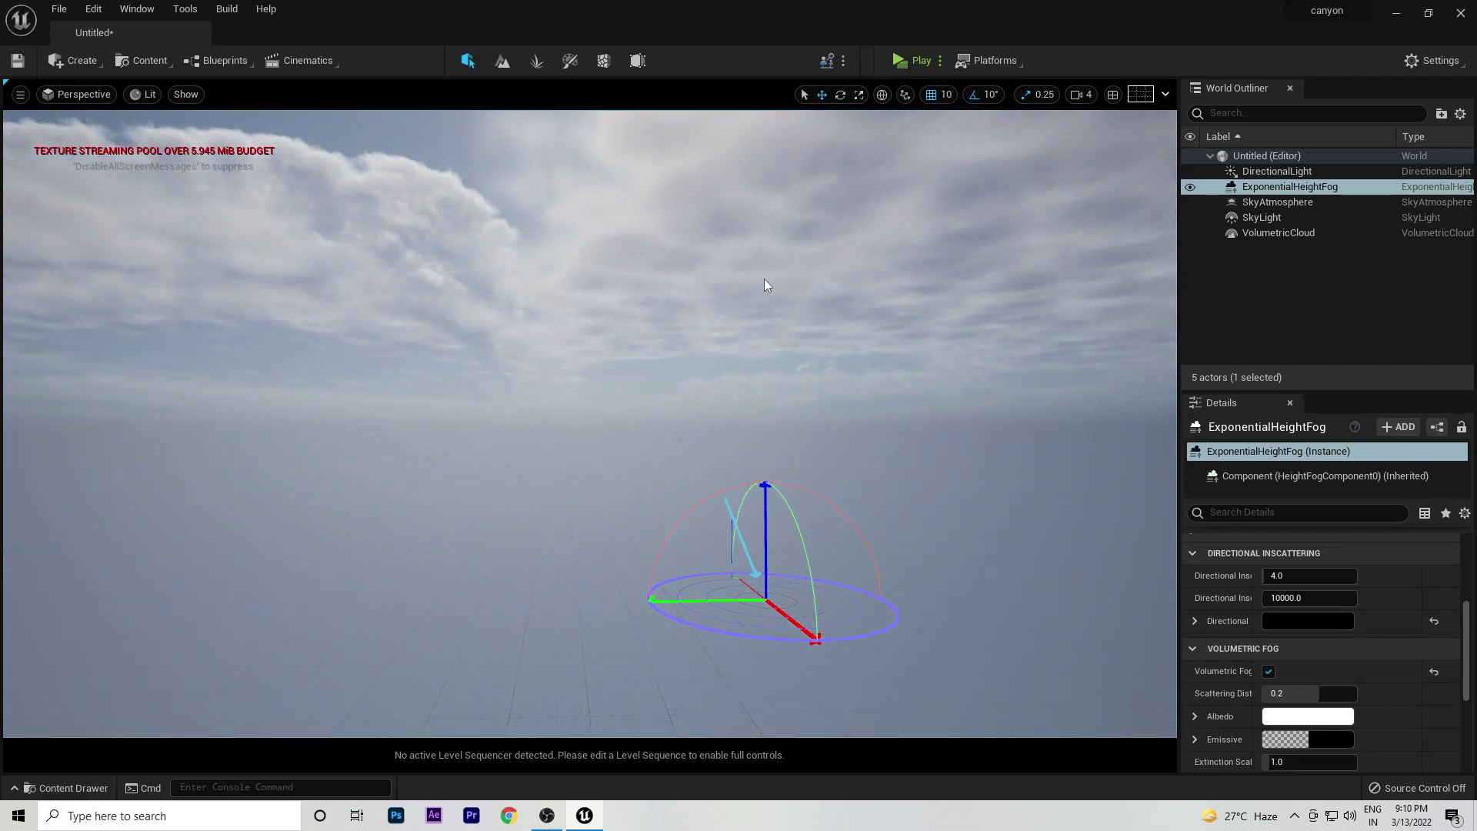
{"action": "key", "text": "ctrl+l"}
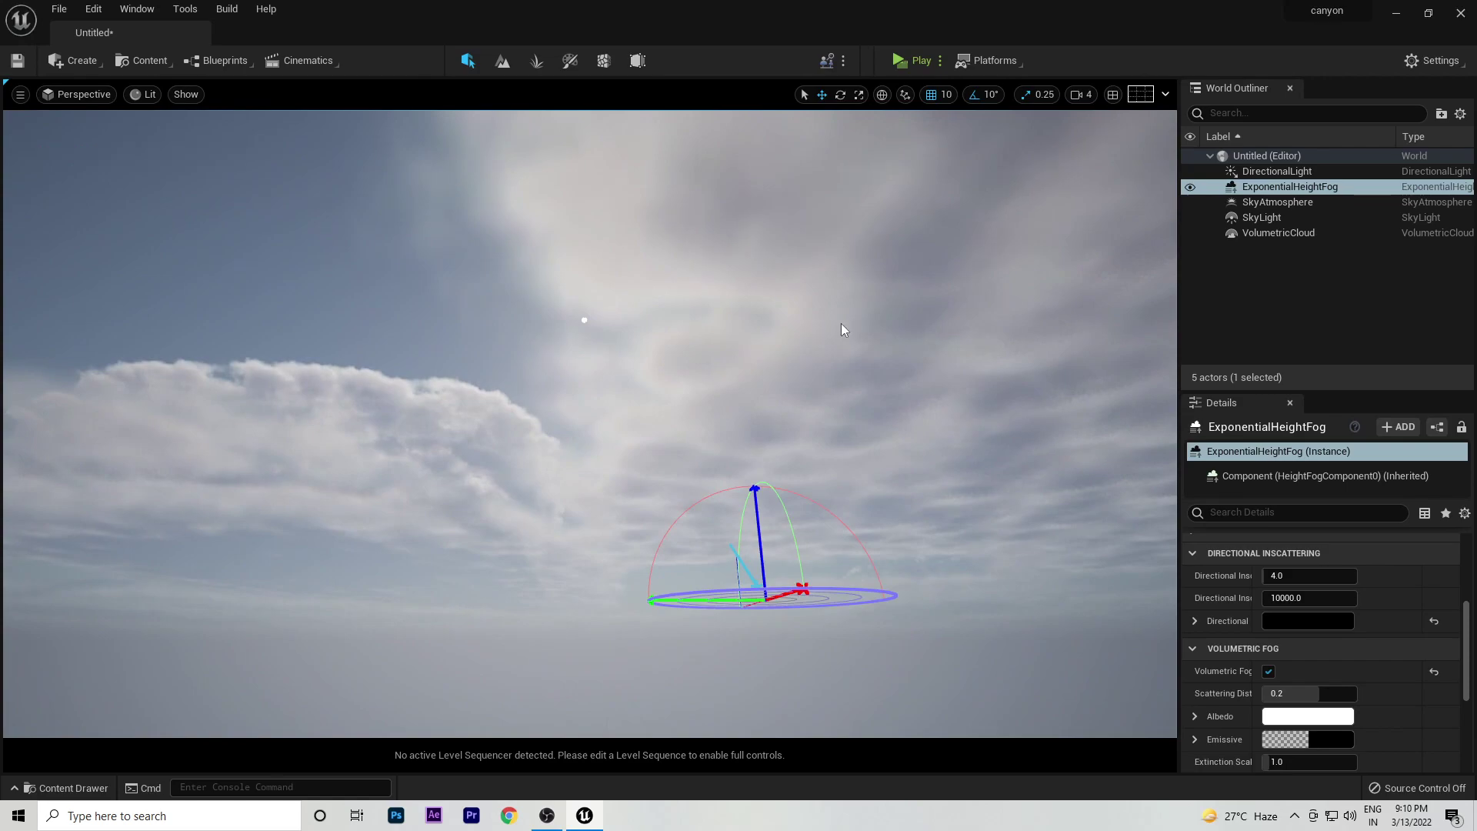
{"action": "key", "text": "ctrl+l"}
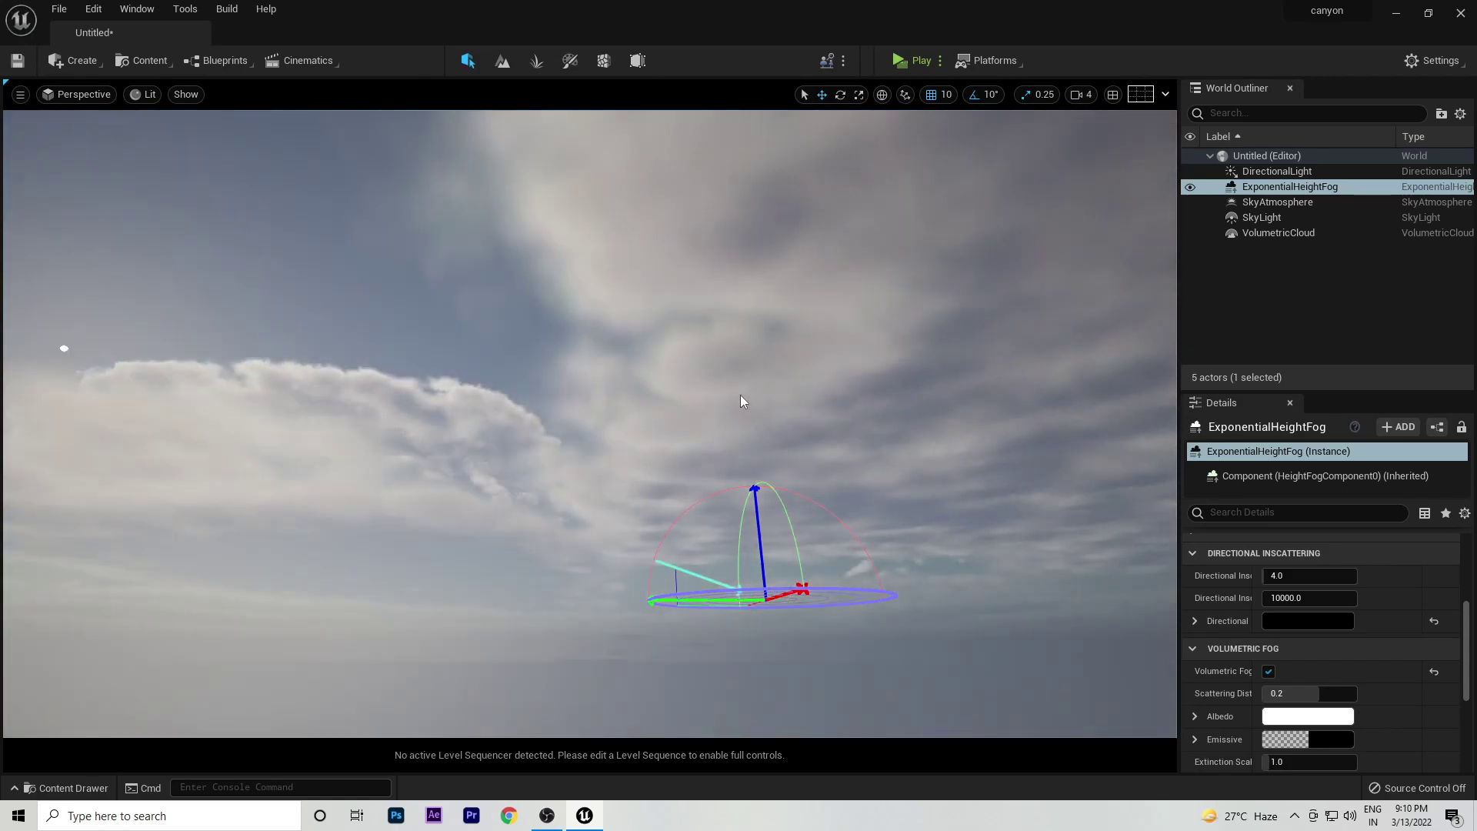
{"action": "key", "text": "ctrl+l"}
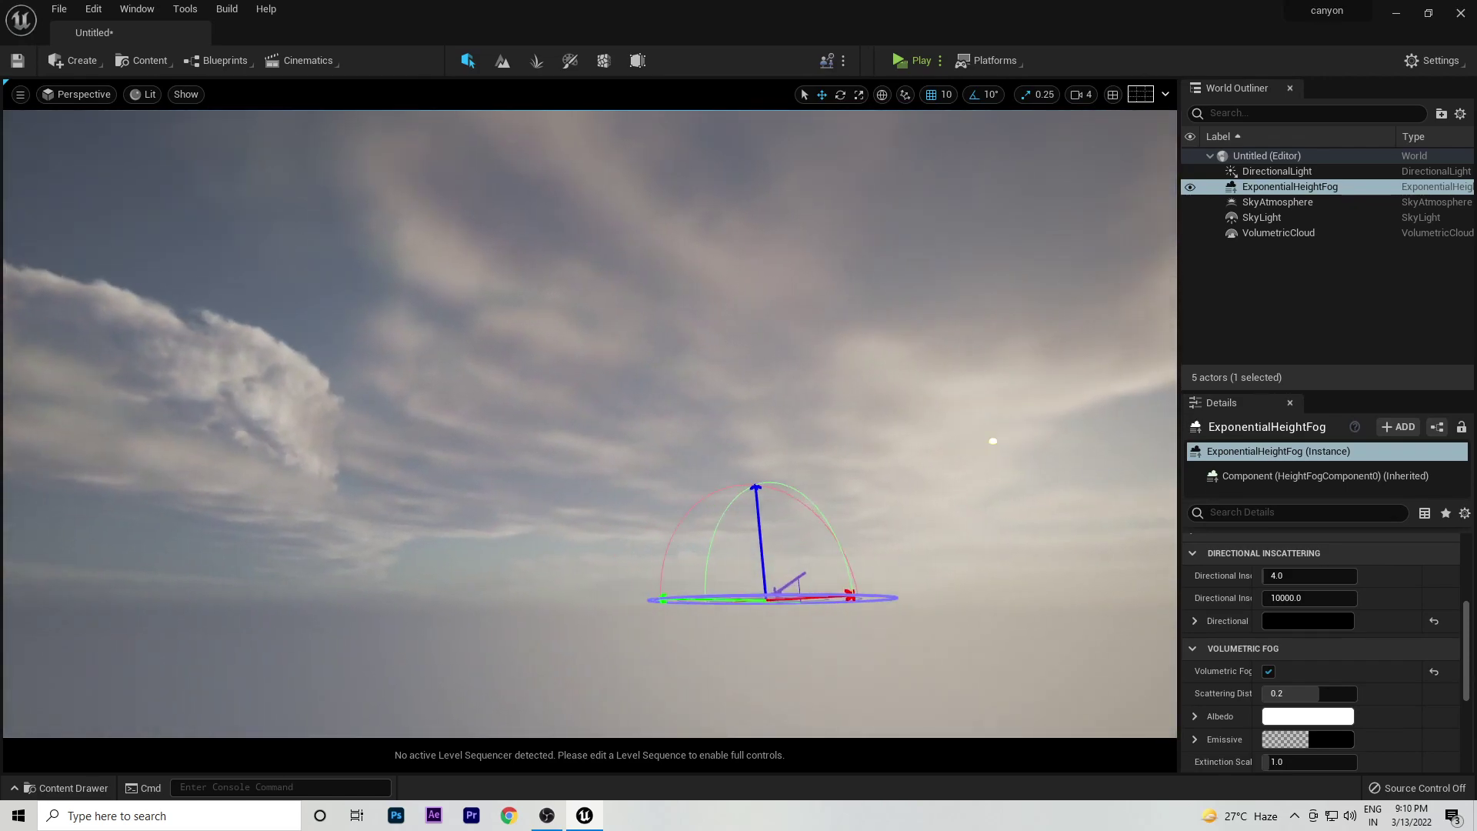
{"action": "key", "text": "ctrl+l"}
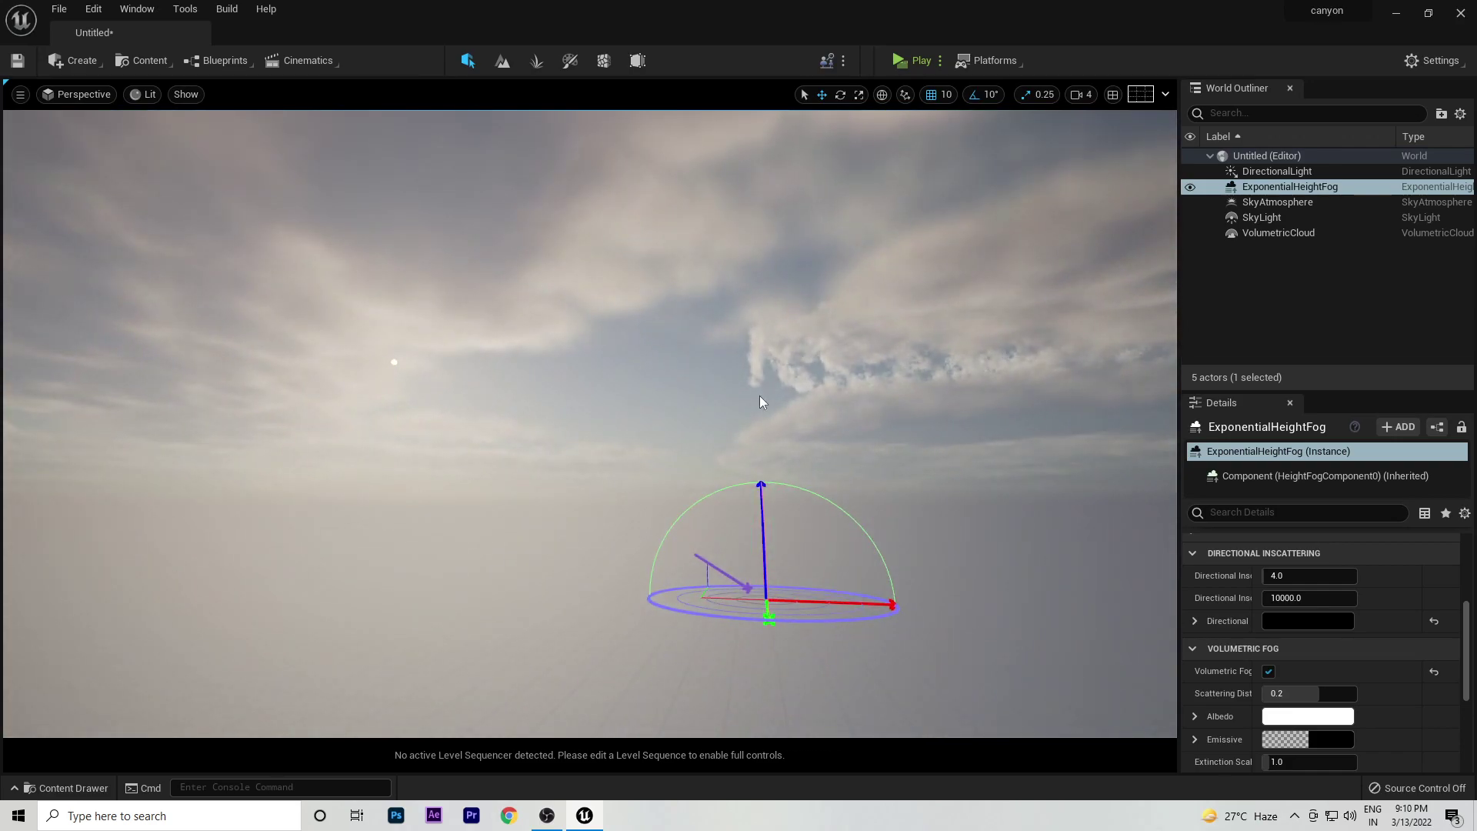
{"action": "key", "text": "ctrl+l"}
{"action": "key", "text": "ctrl+l"}
{"action": "key", "text": "ctrl+l"}
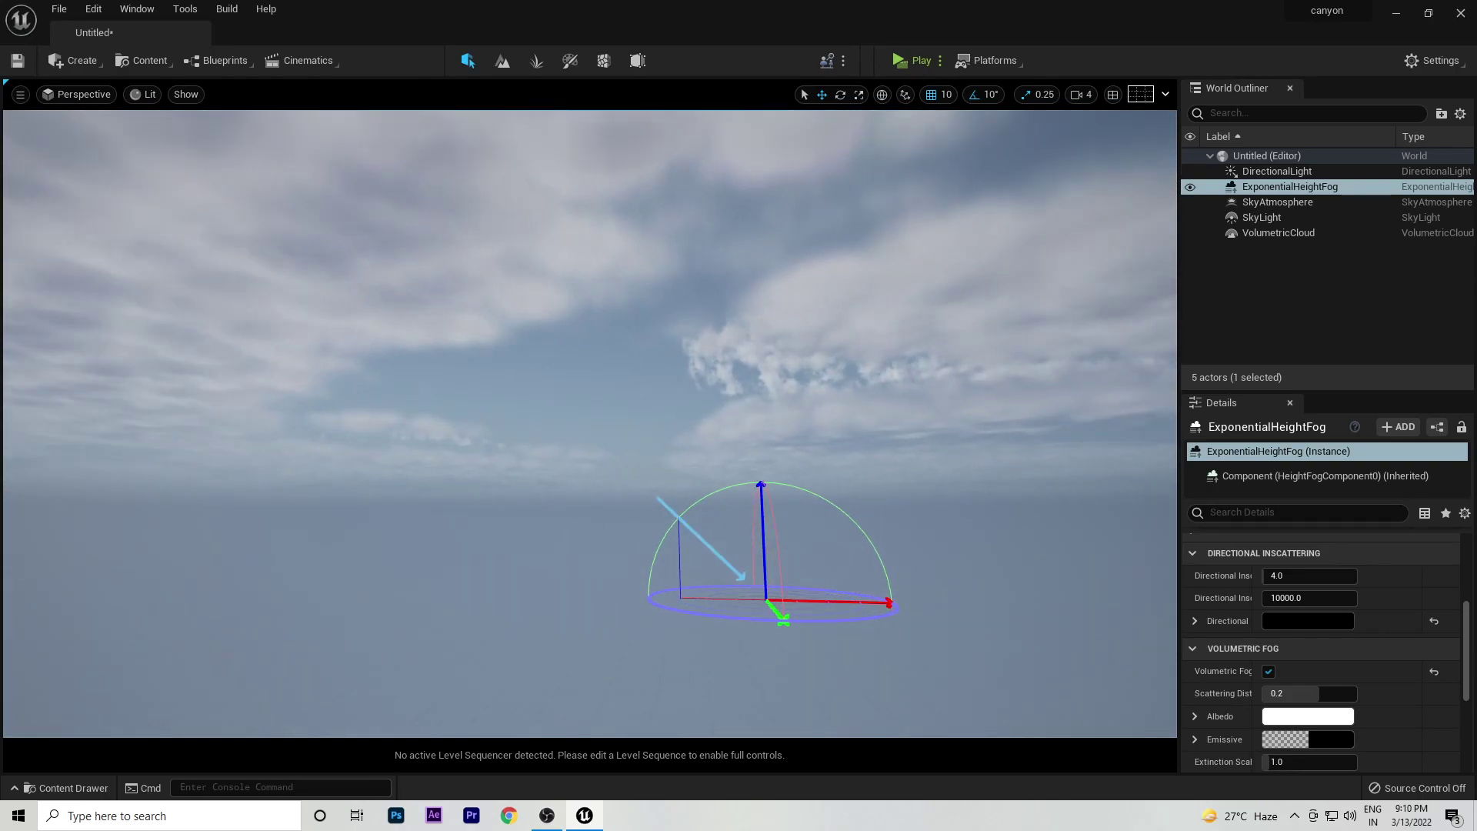
Create a new landscape with 63×63 quad sections, 8 × 8 components and an overall resolution of 505 × 505.
{"action": "right_click_drag", "start_coordinate": [718, 352], "coordinate": [718, 385]}
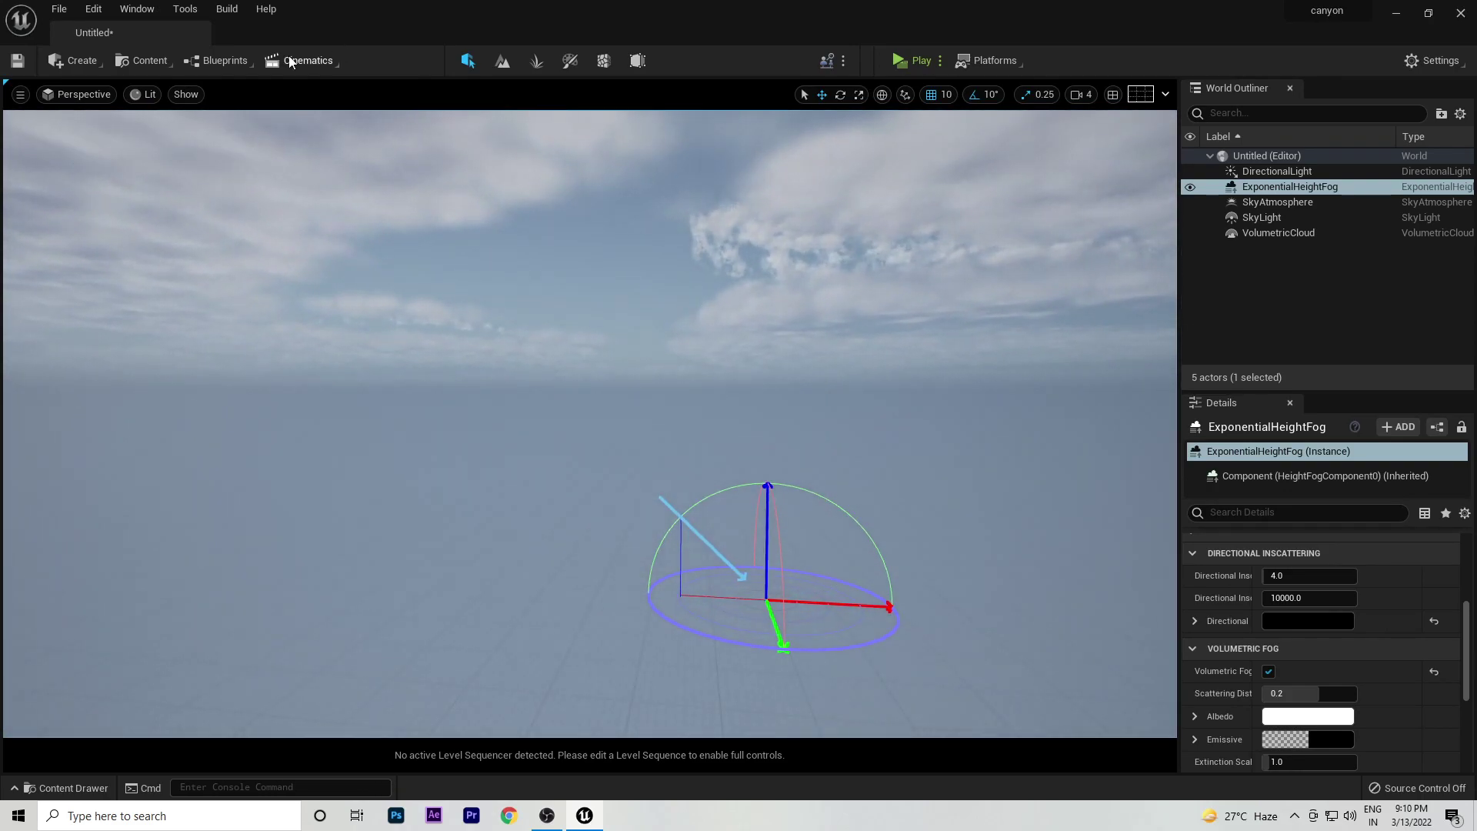
{"action": "left_click", "coordinate": [502, 63]}
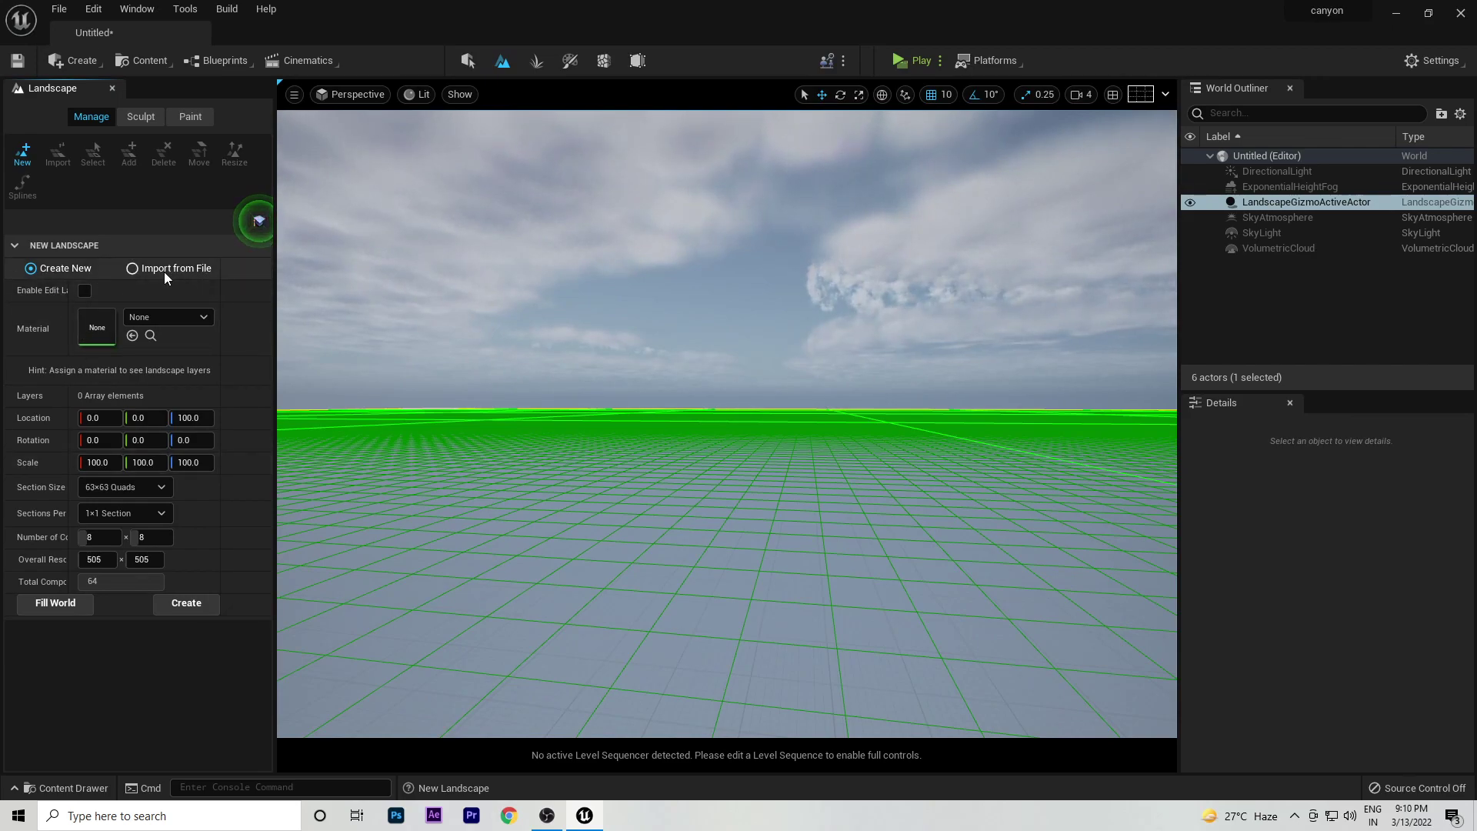
{"action": "left_click", "coordinate": [186, 603]}
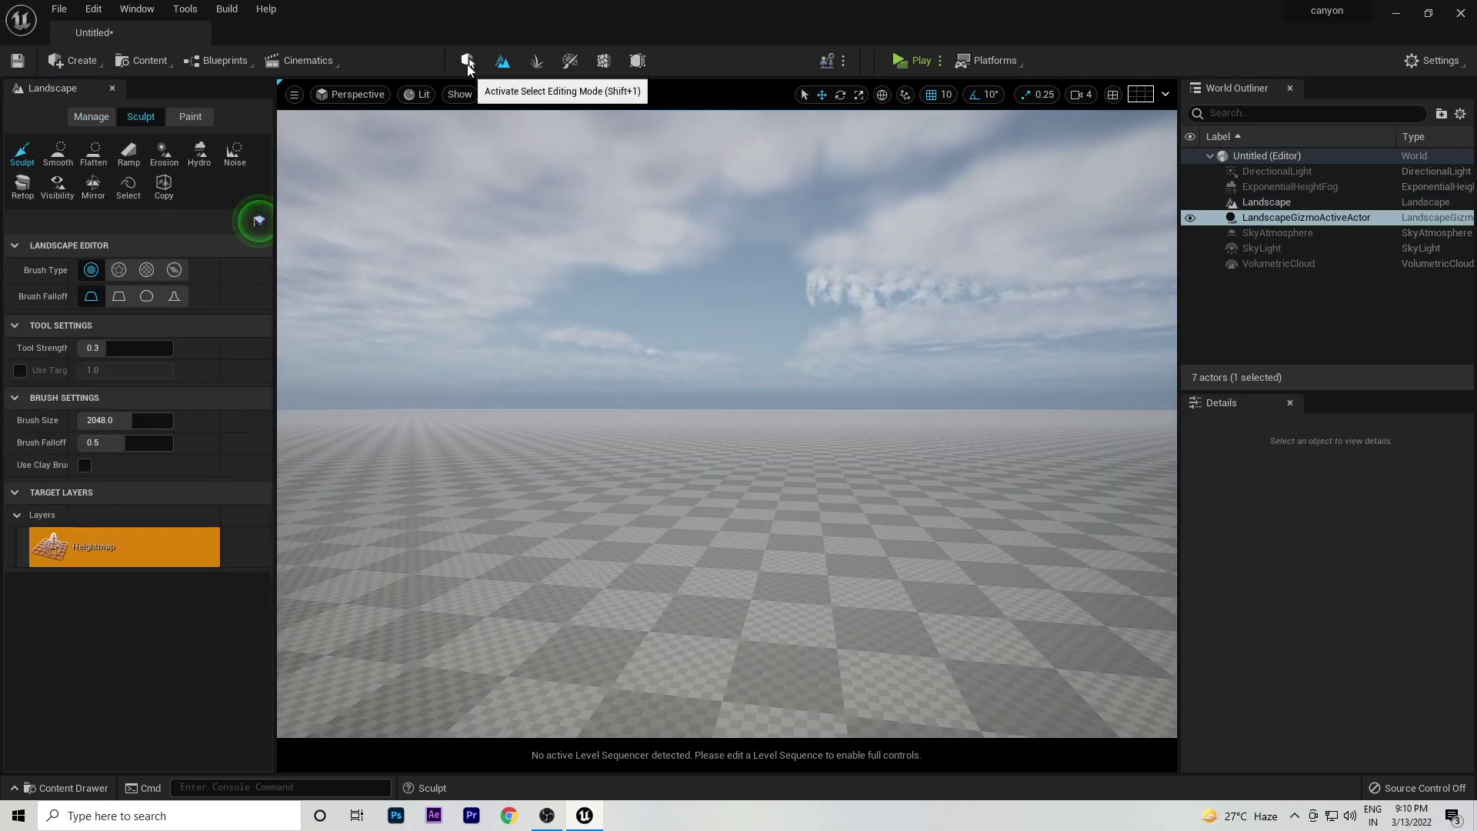
Leave landscape sculpting for the Select editing mode and look down over the new landscape.
{"action": "left_click", "coordinate": [468, 62]}
{"action": "mouse_move", "coordinate": [517, 469]}
{"action": "right_mouse_down"}
{"action": "mouse_move", "coordinate": [548, 464]}
{"action": "mouse_move", "coordinate": [527, 465]}
{"action": "right_mouse_up"}
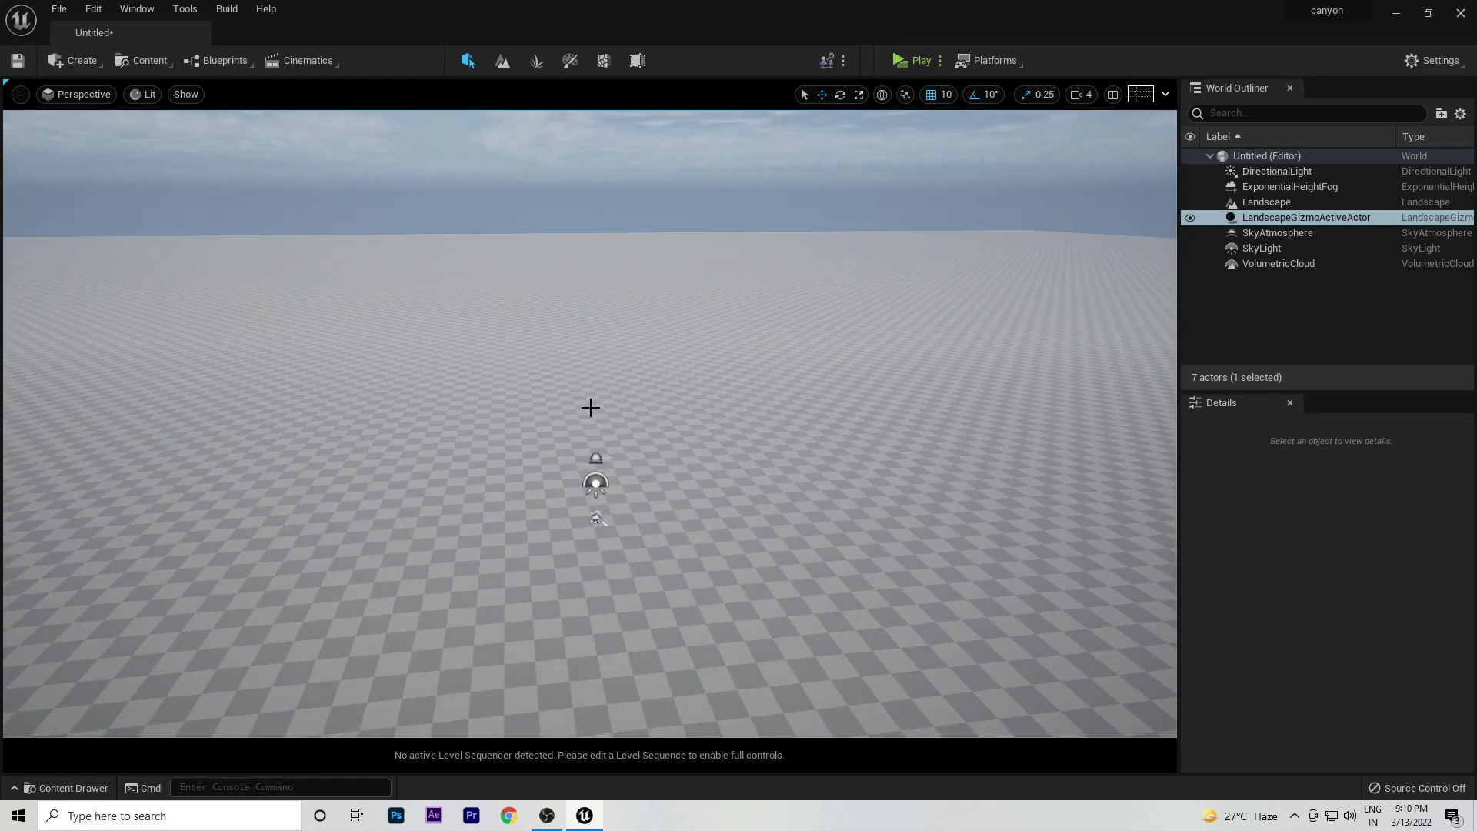
{"action": "key", "text": "ctrl+space"}
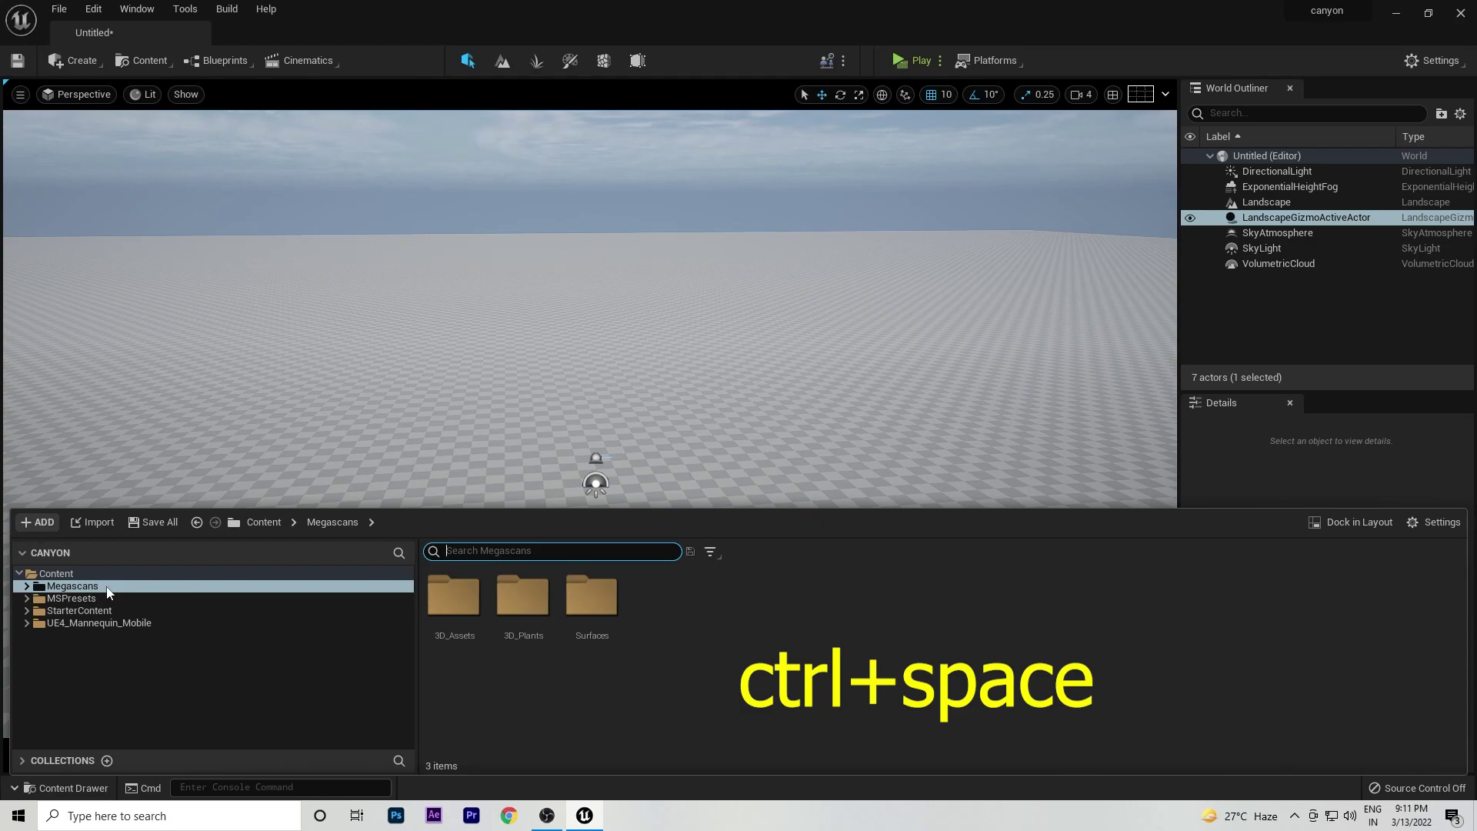
{"action": "right_click", "coordinate": [667, 740]}
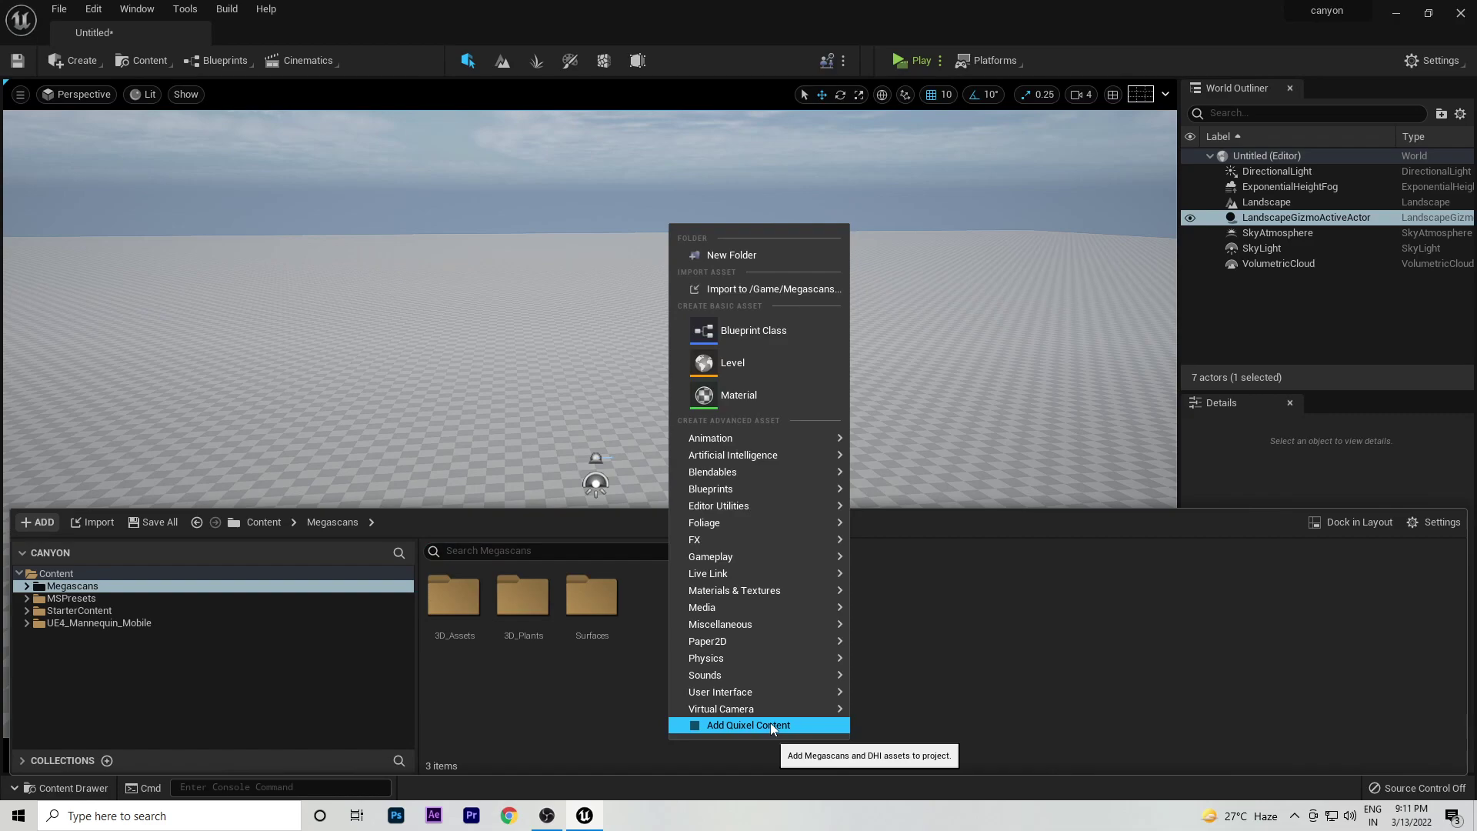
{"action": "left_click", "coordinate": [909, 703]}
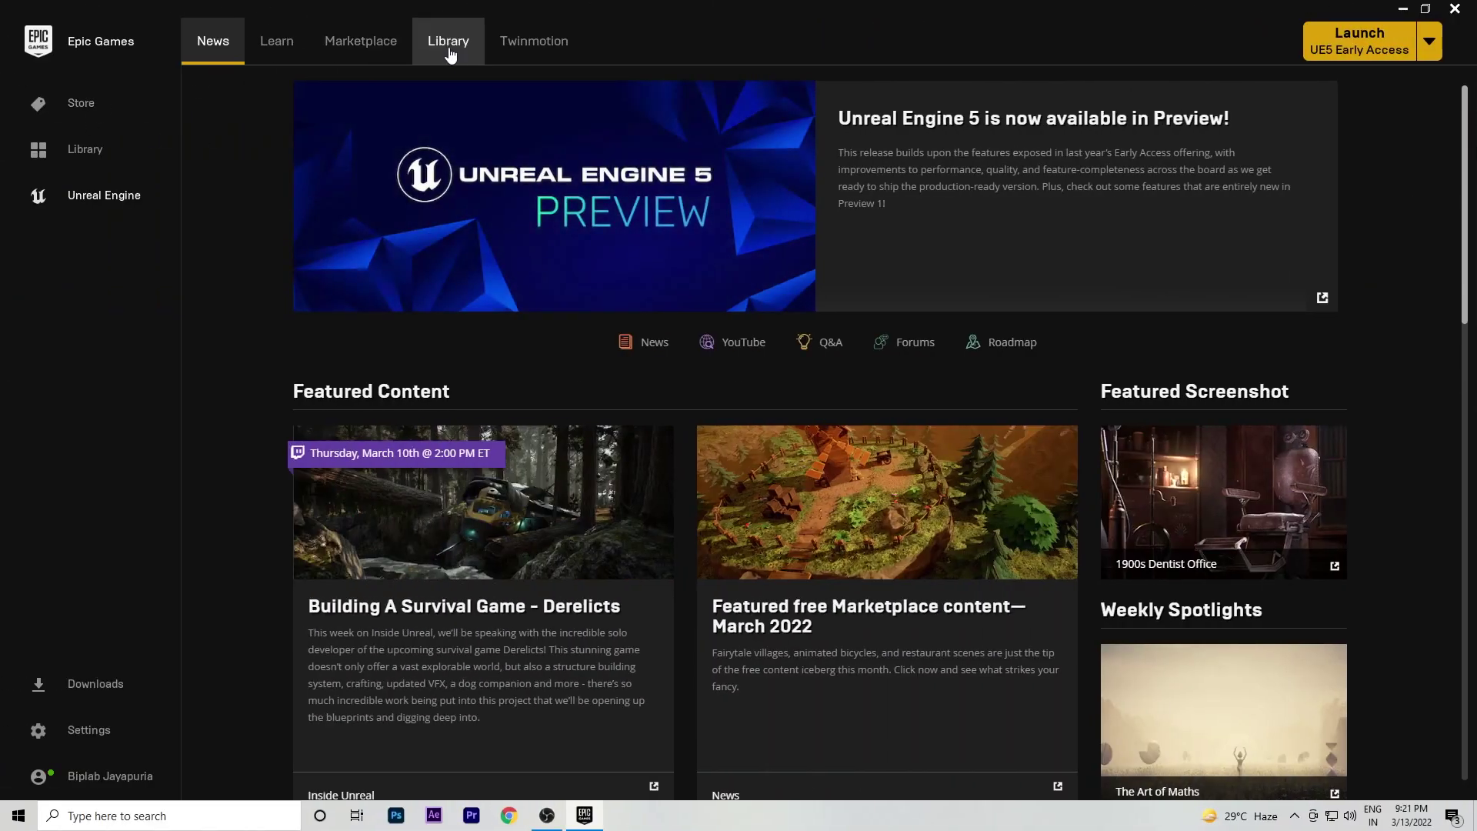
Switch to the Epic Games Launcher and try to install the Quixel Bridge plugin from the library's vault to the engine.
{"action": "left_click", "coordinate": [436, 51]}
{"action": "scroll", "coordinate": [483, 367], "scroll_direction": "down", "scroll_amount": 1}
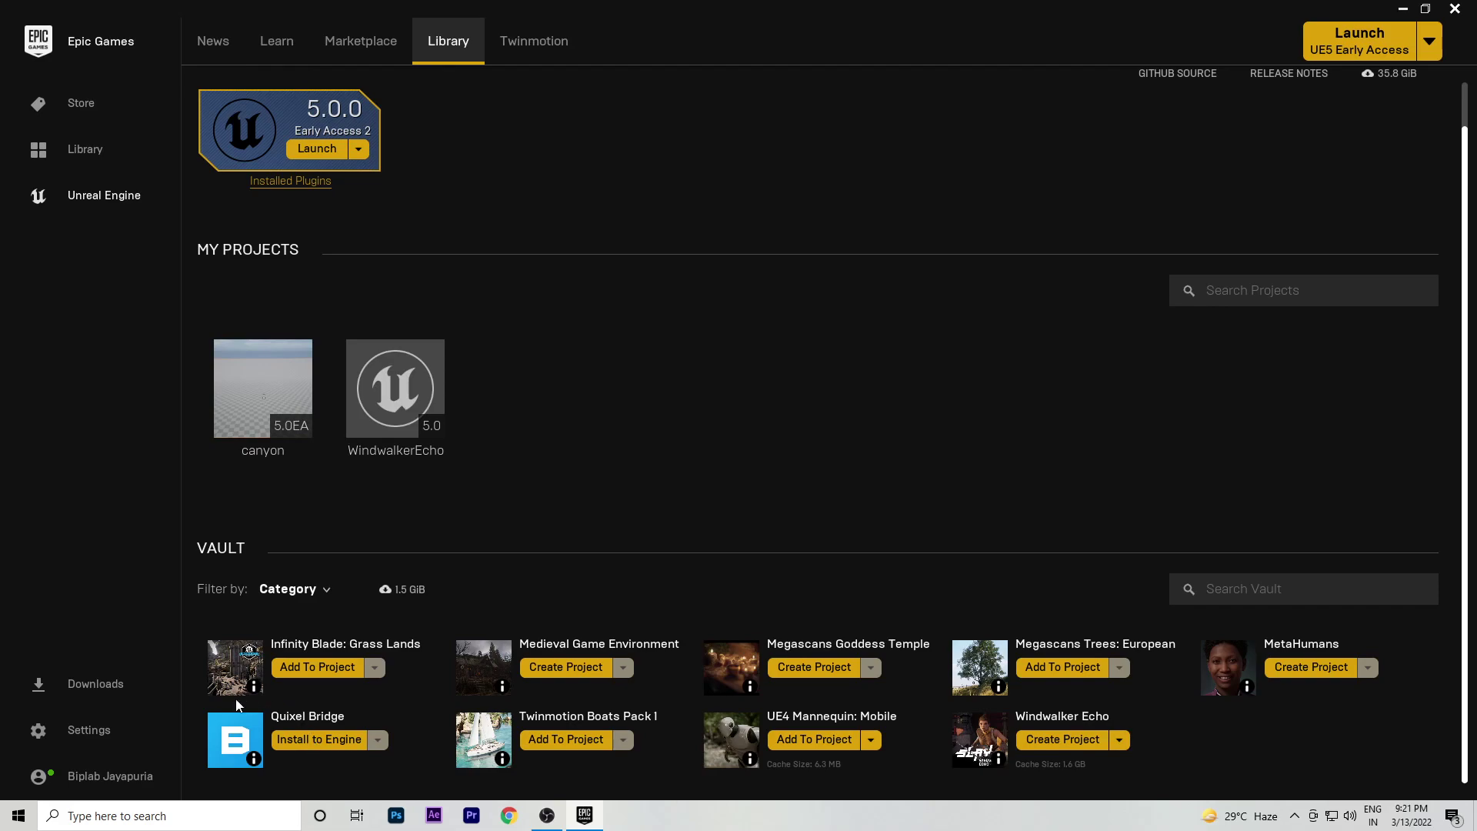
{"action": "left_click", "coordinate": [310, 742]}
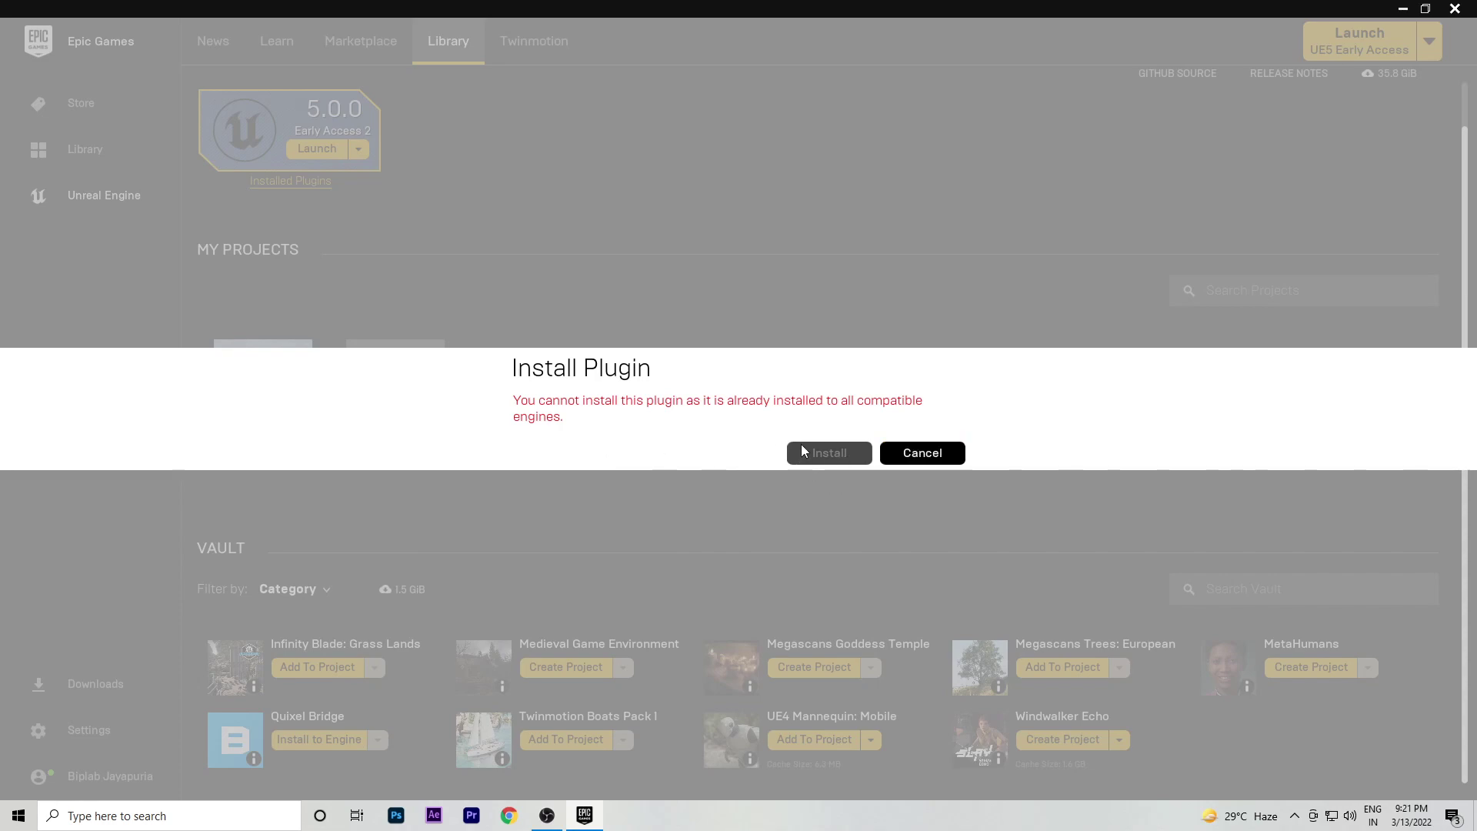
{"action": "left_click", "coordinate": [926, 452]}
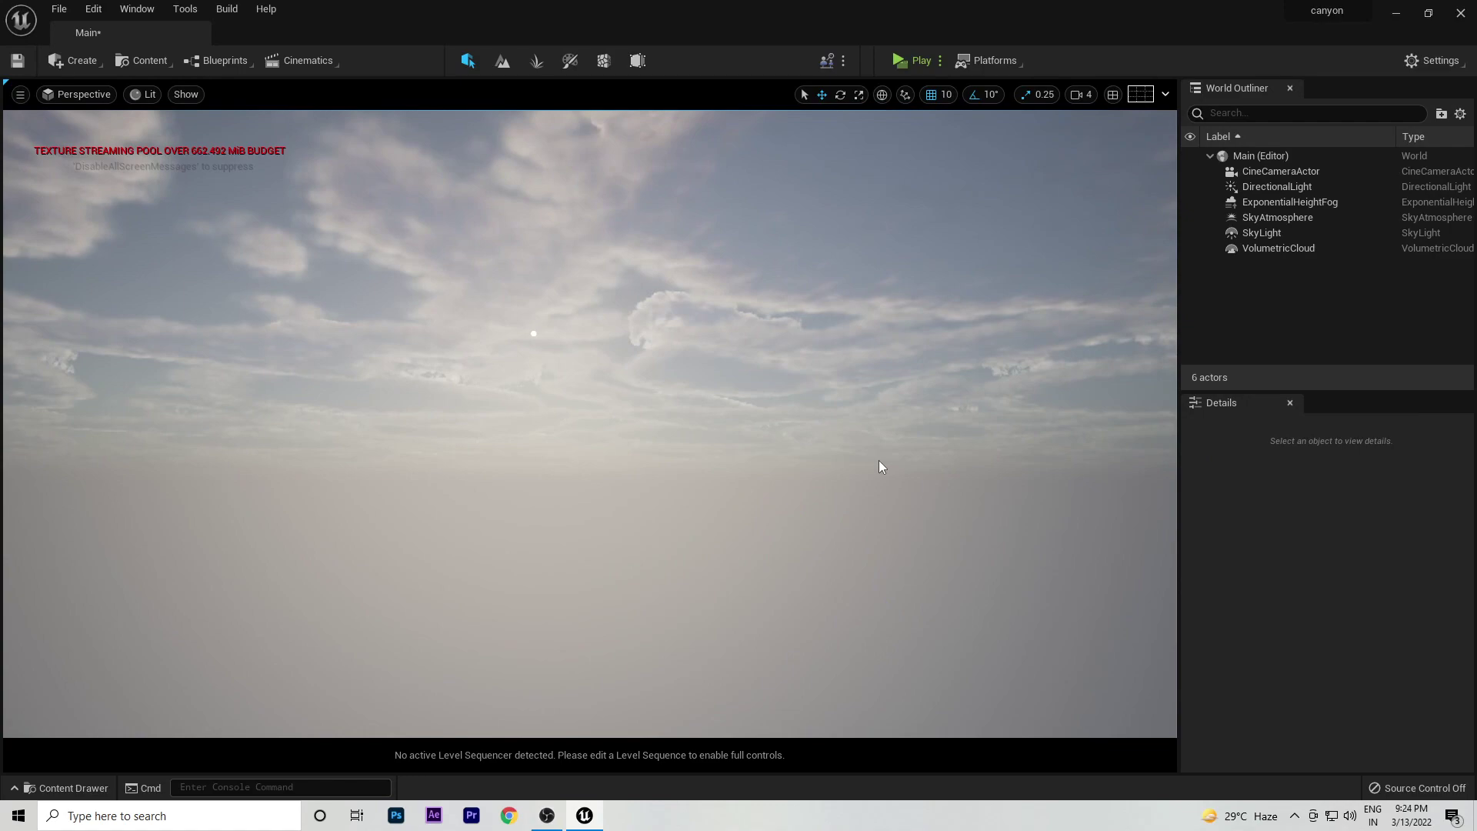
Launch Quixel Bridge from the project's Megascans folder, maximize its window and open the account options.
{"action": "key", "text": "ctrl+space"}
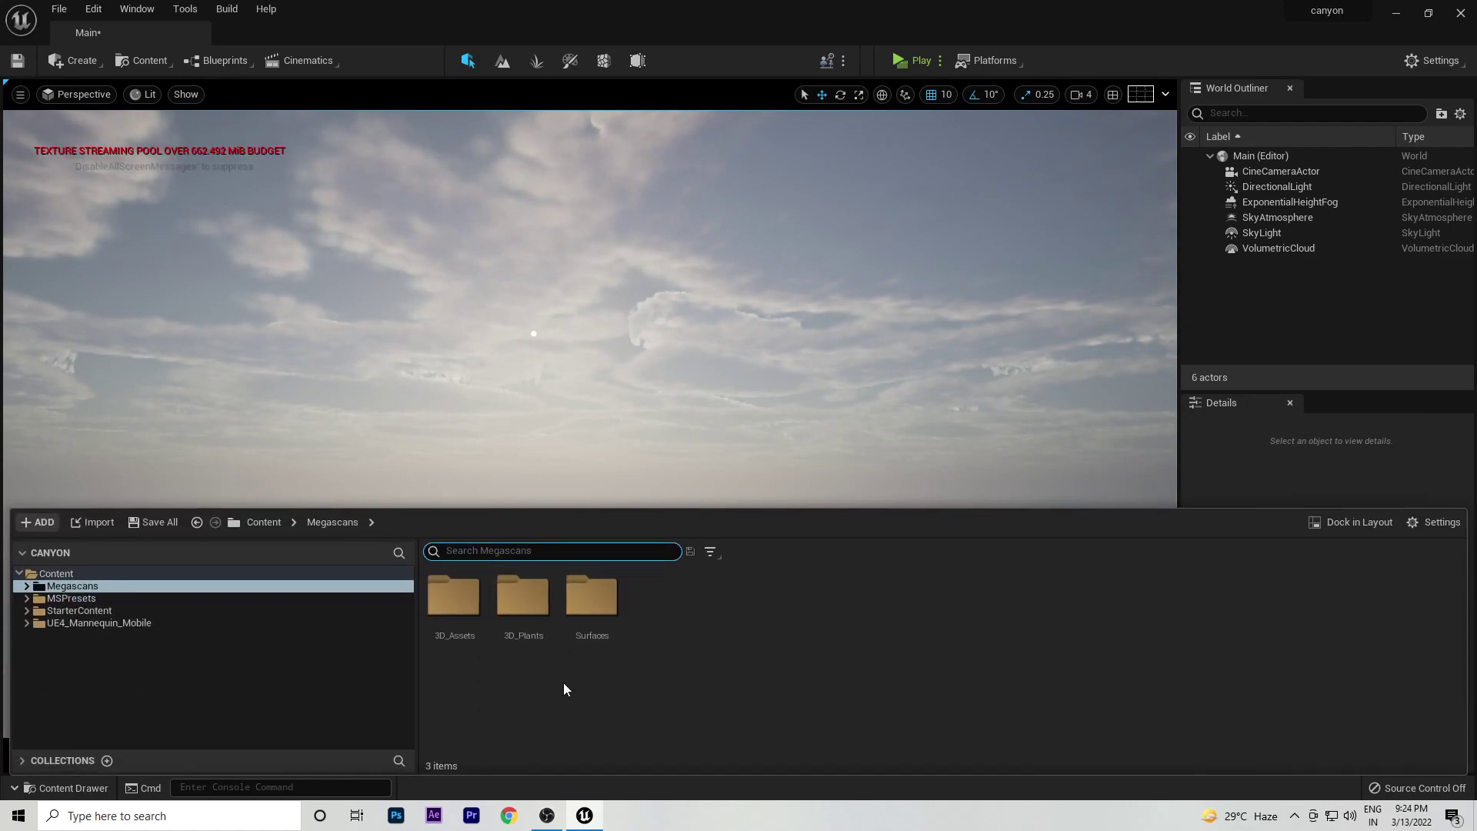
{"action": "right_click", "coordinate": [817, 669]}
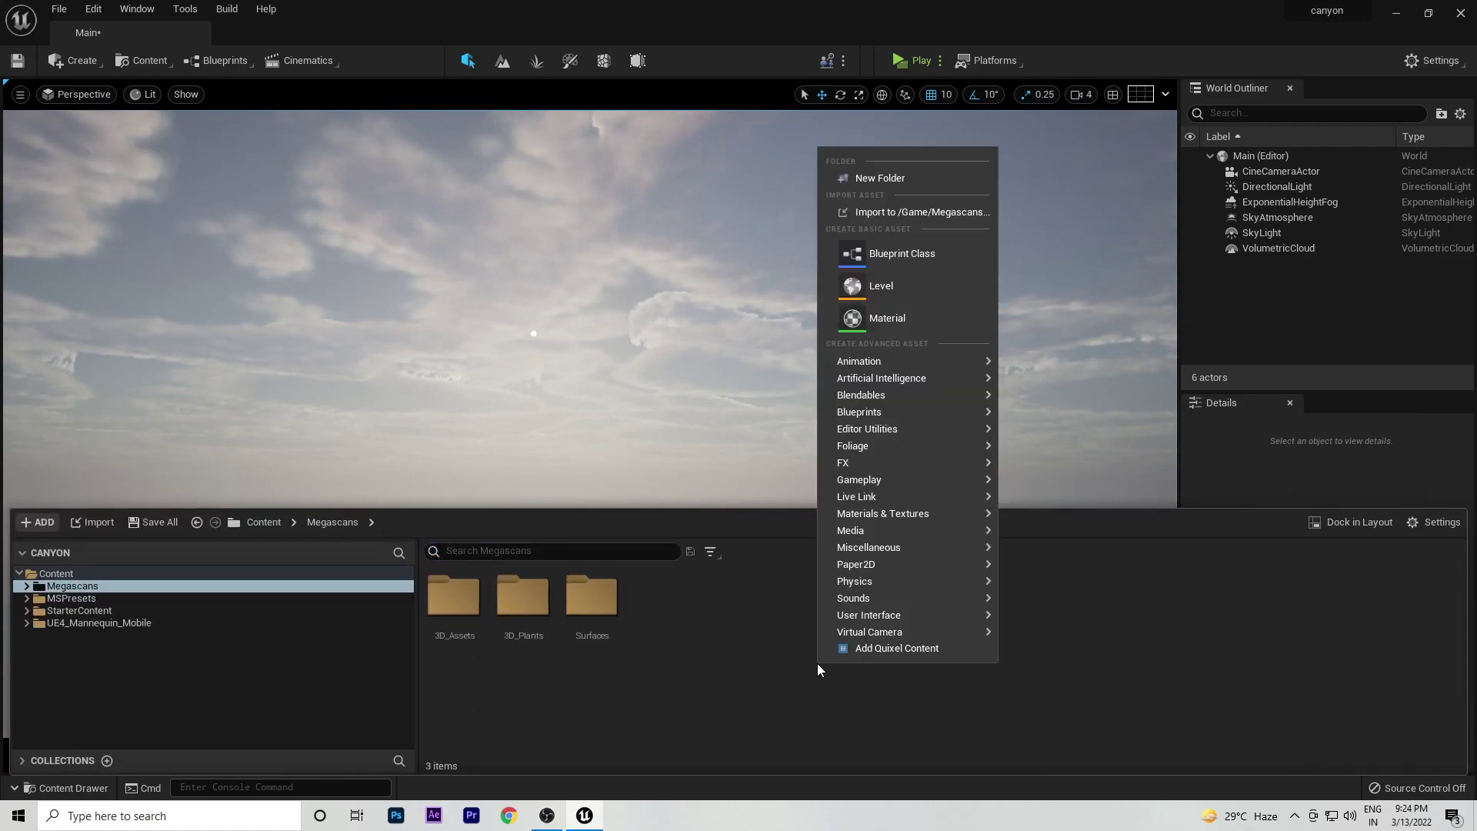
{"action": "left_click", "coordinate": [892, 649]}
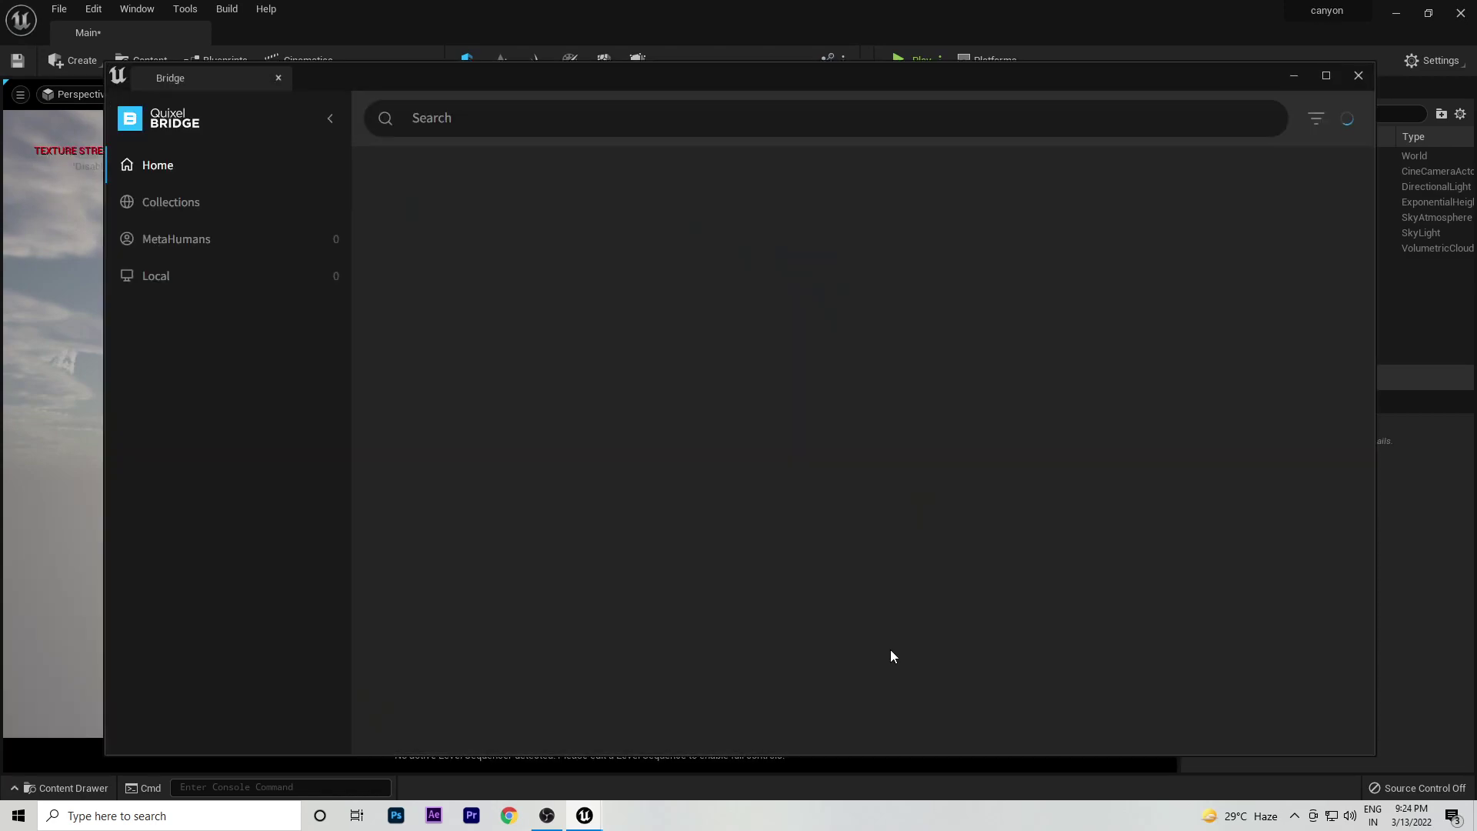
{"action": "left_click", "coordinate": [1326, 76]}
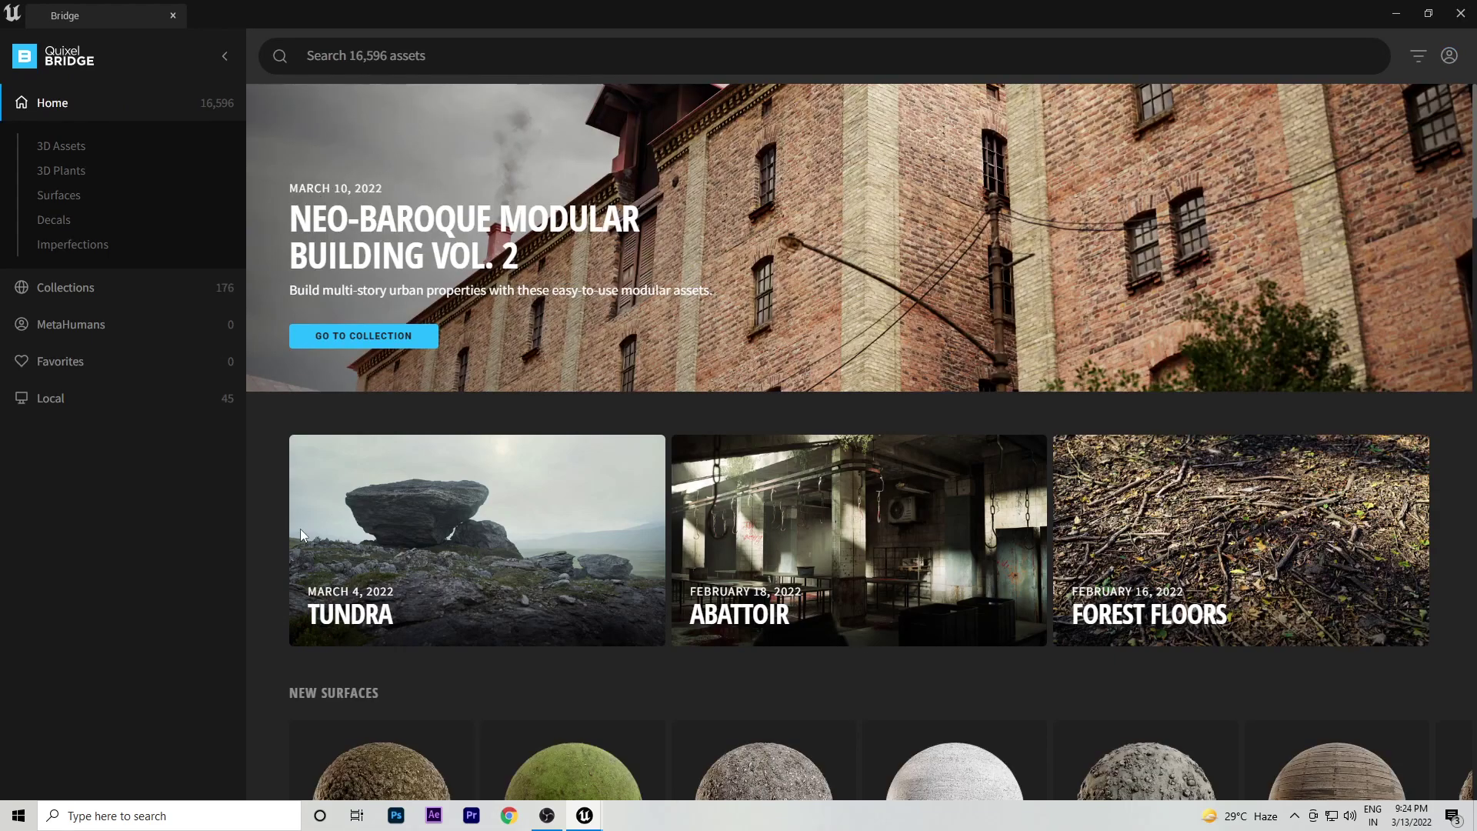
{"action": "left_click", "coordinate": [1447, 58]}
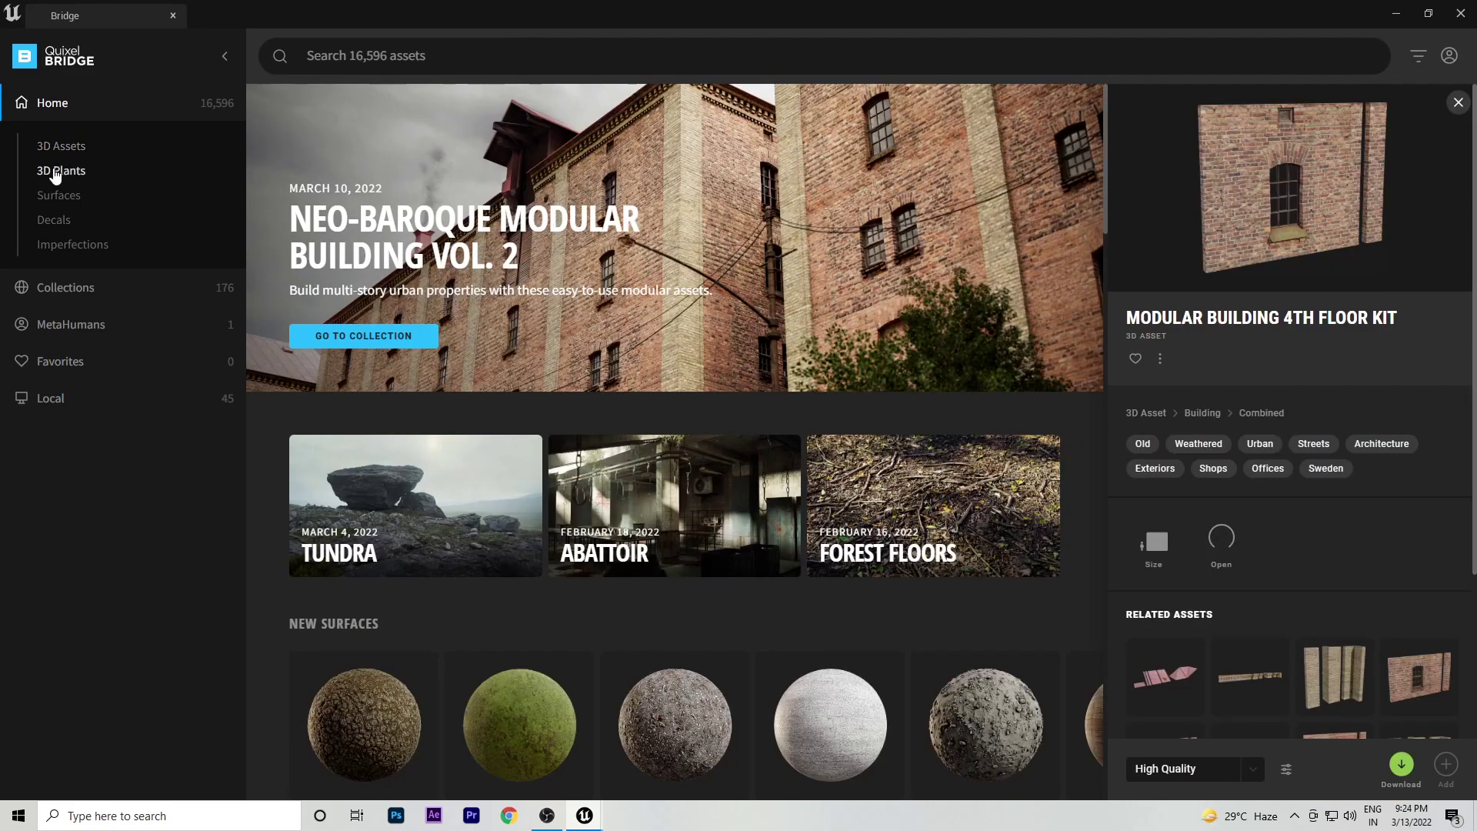
Examine the 3D Plants and Surfaces categories of the Bridge library.
{"action": "left_click", "coordinate": [61, 170]}
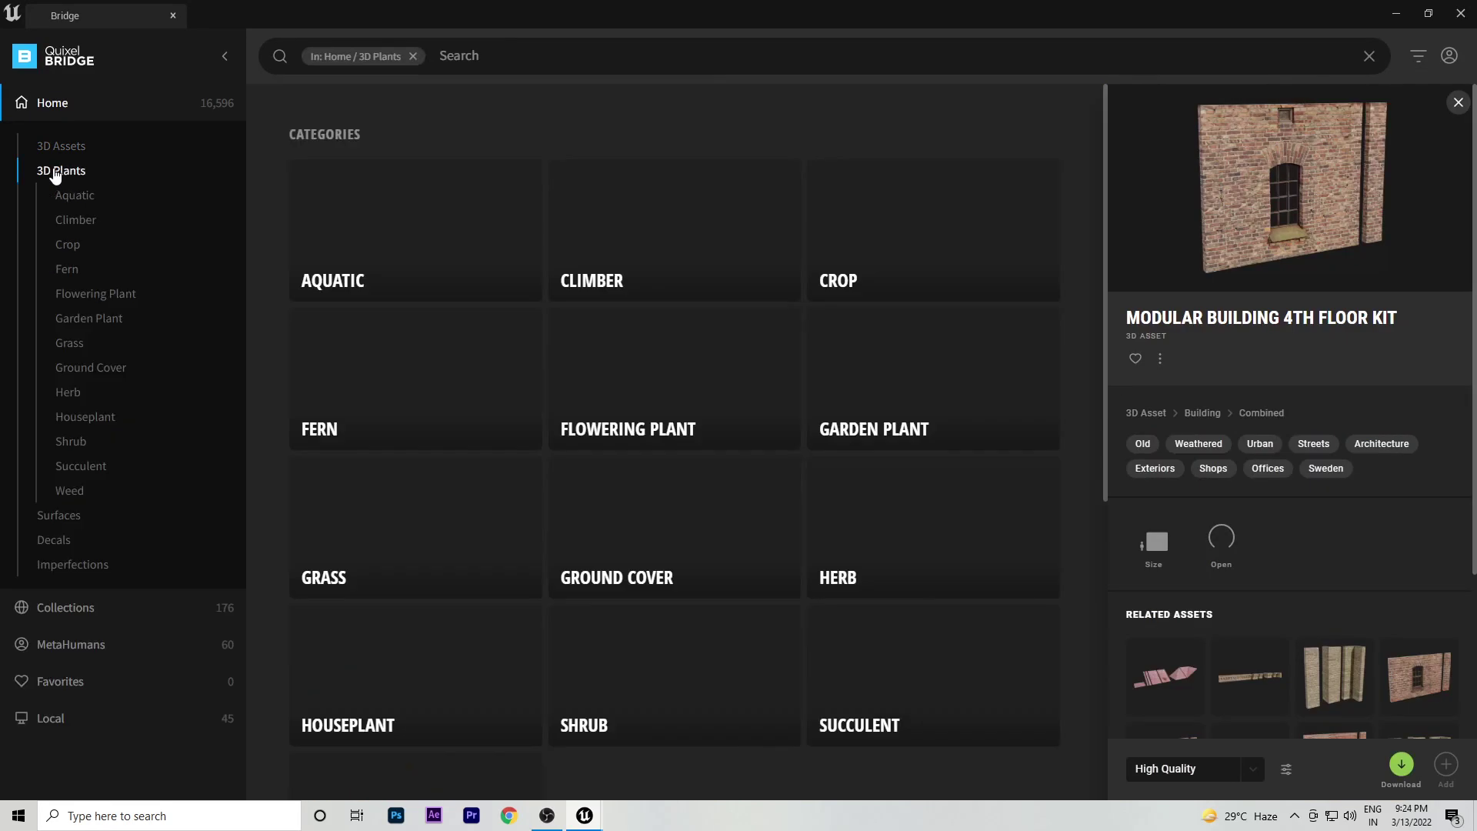
{"action": "left_click", "coordinate": [1458, 103]}
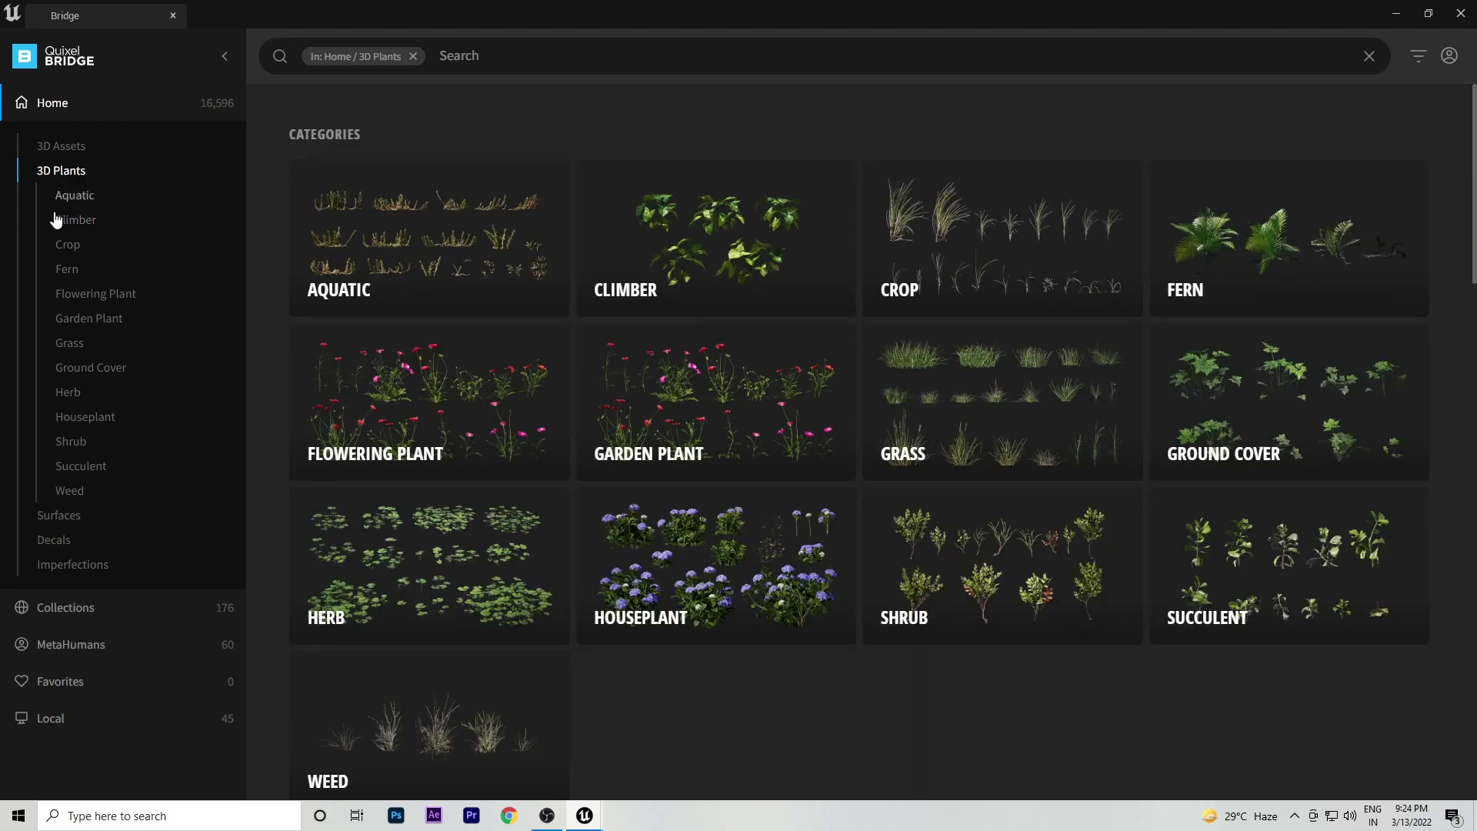
{"action": "left_click", "coordinate": [59, 515]}
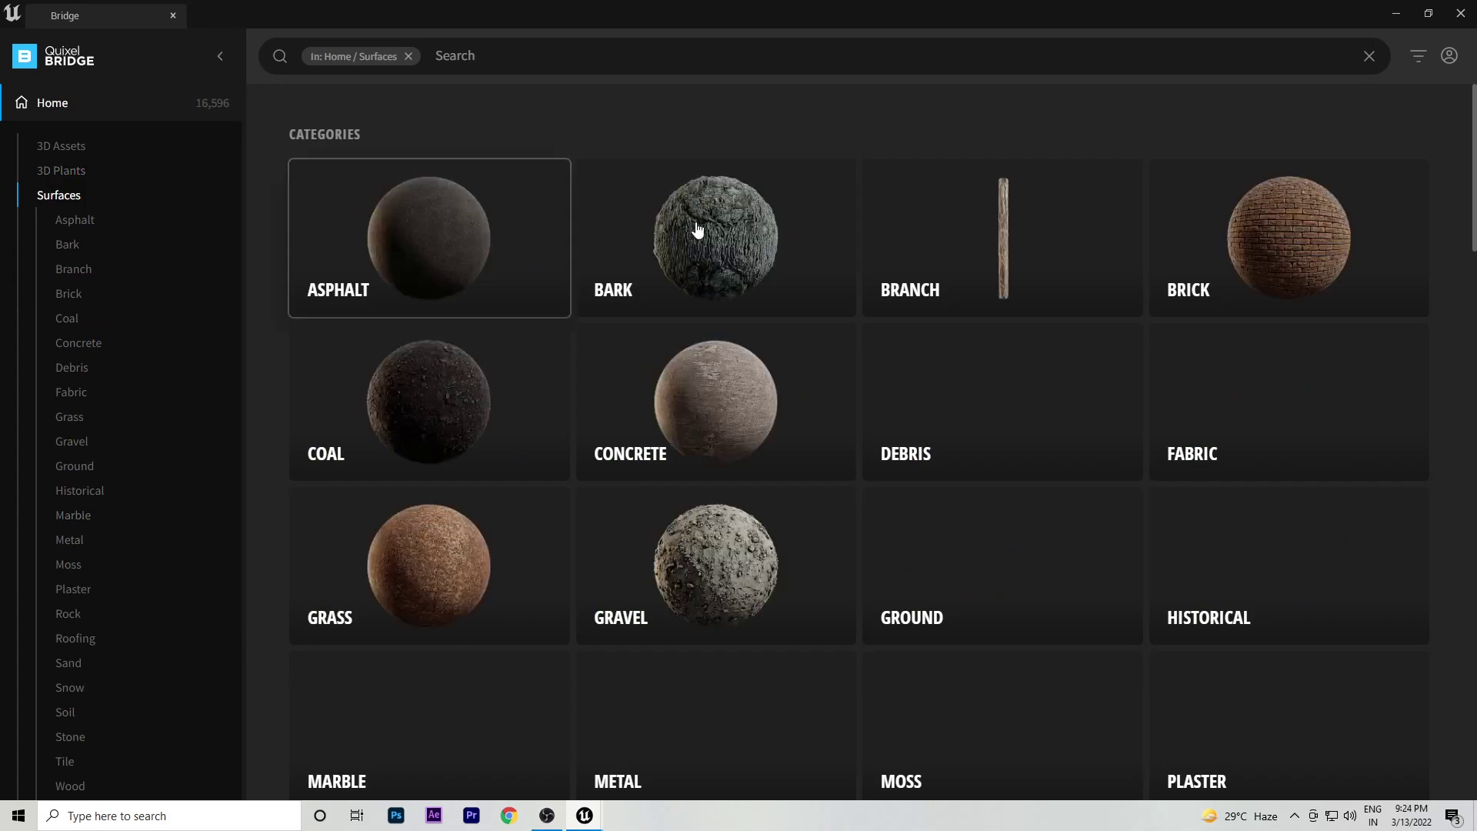
{"action": "scroll", "coordinate": [537, 509], "scroll_direction": "down", "scroll_amount": 10}
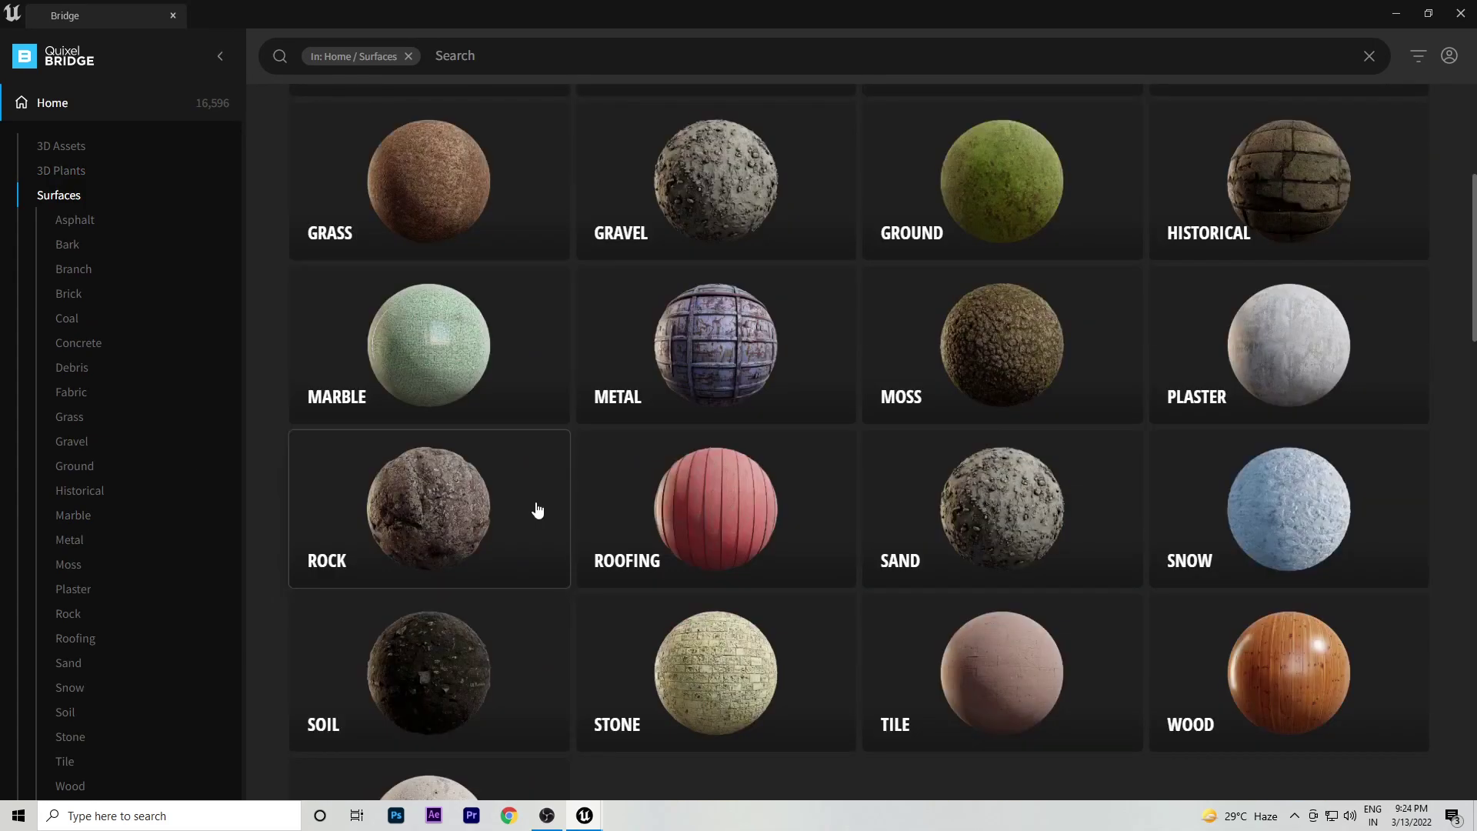
{"action": "scroll", "coordinate": [537, 505], "scroll_direction": "down", "scroll_amount": 3}
{"action": "scroll", "coordinate": [537, 508], "scroll_direction": "up", "scroll_amount": 8}
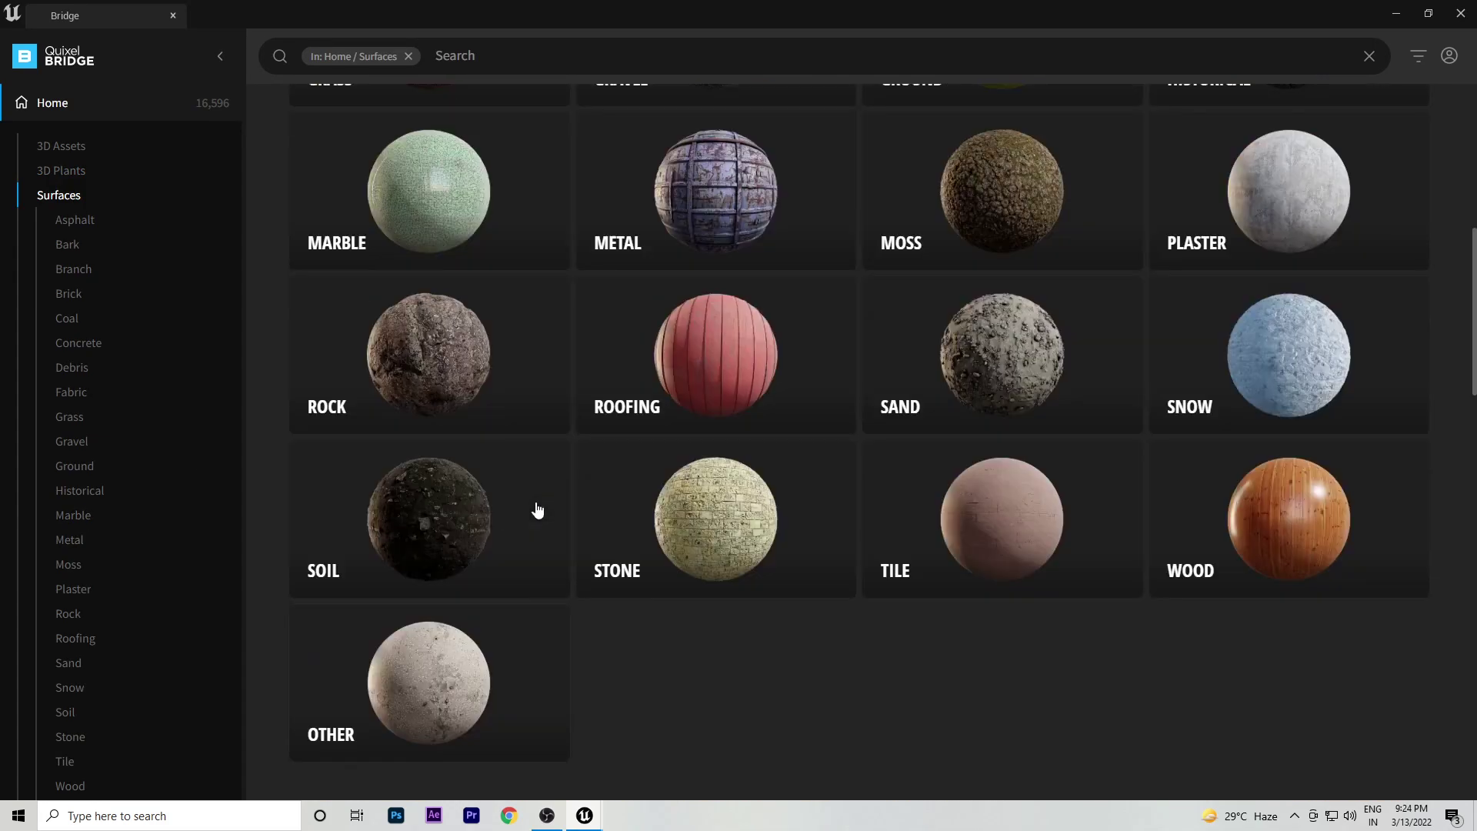
Examine the Bridge collections, including the assets of the Medieval Village House community collection.
{"action": "left_click", "coordinate": [44, 106]}
{"action": "left_click", "coordinate": [66, 287]}
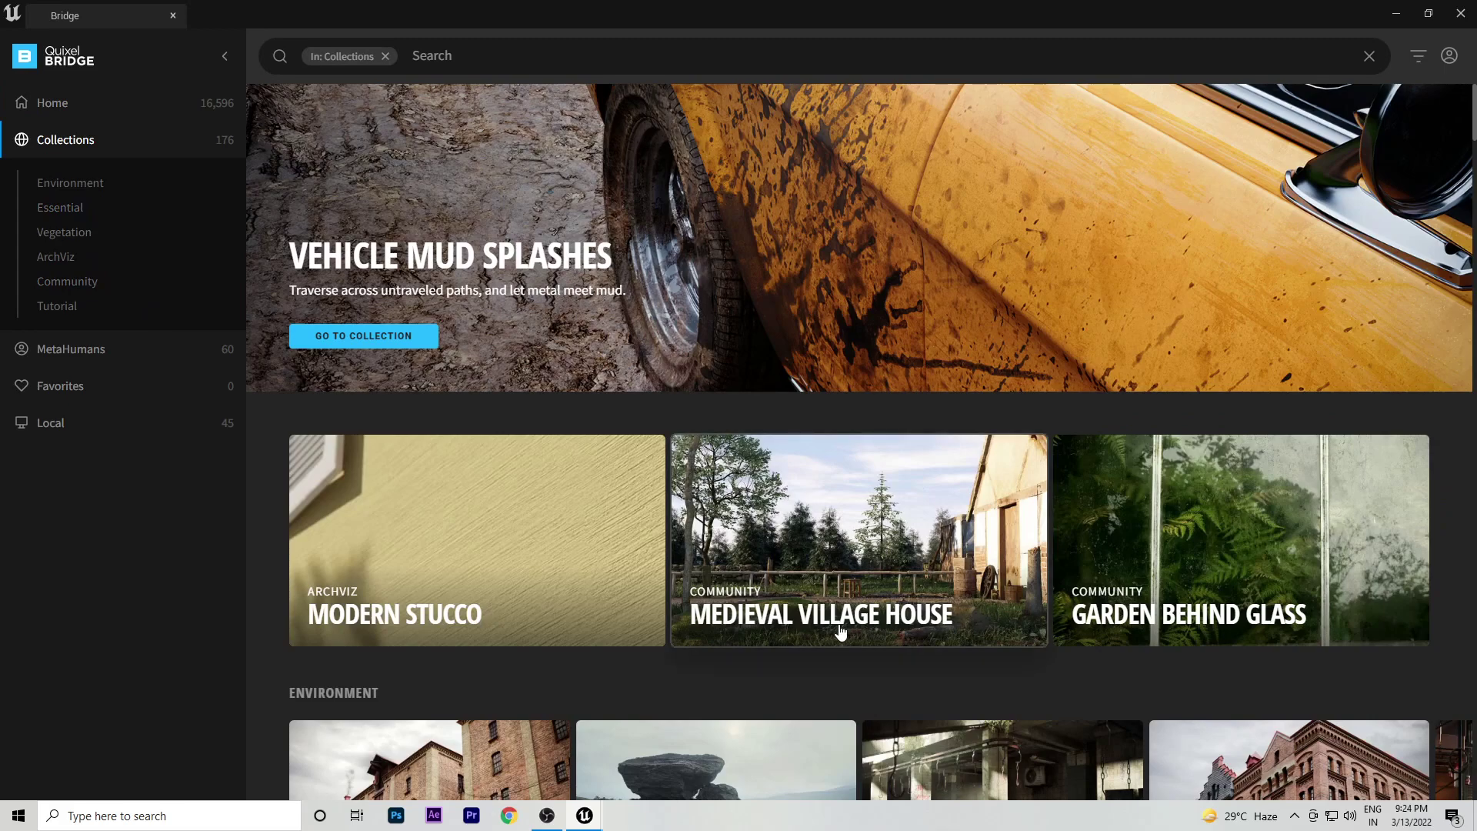
{"action": "scroll", "coordinate": [1206, 577], "scroll_direction": "down", "scroll_amount": 4}
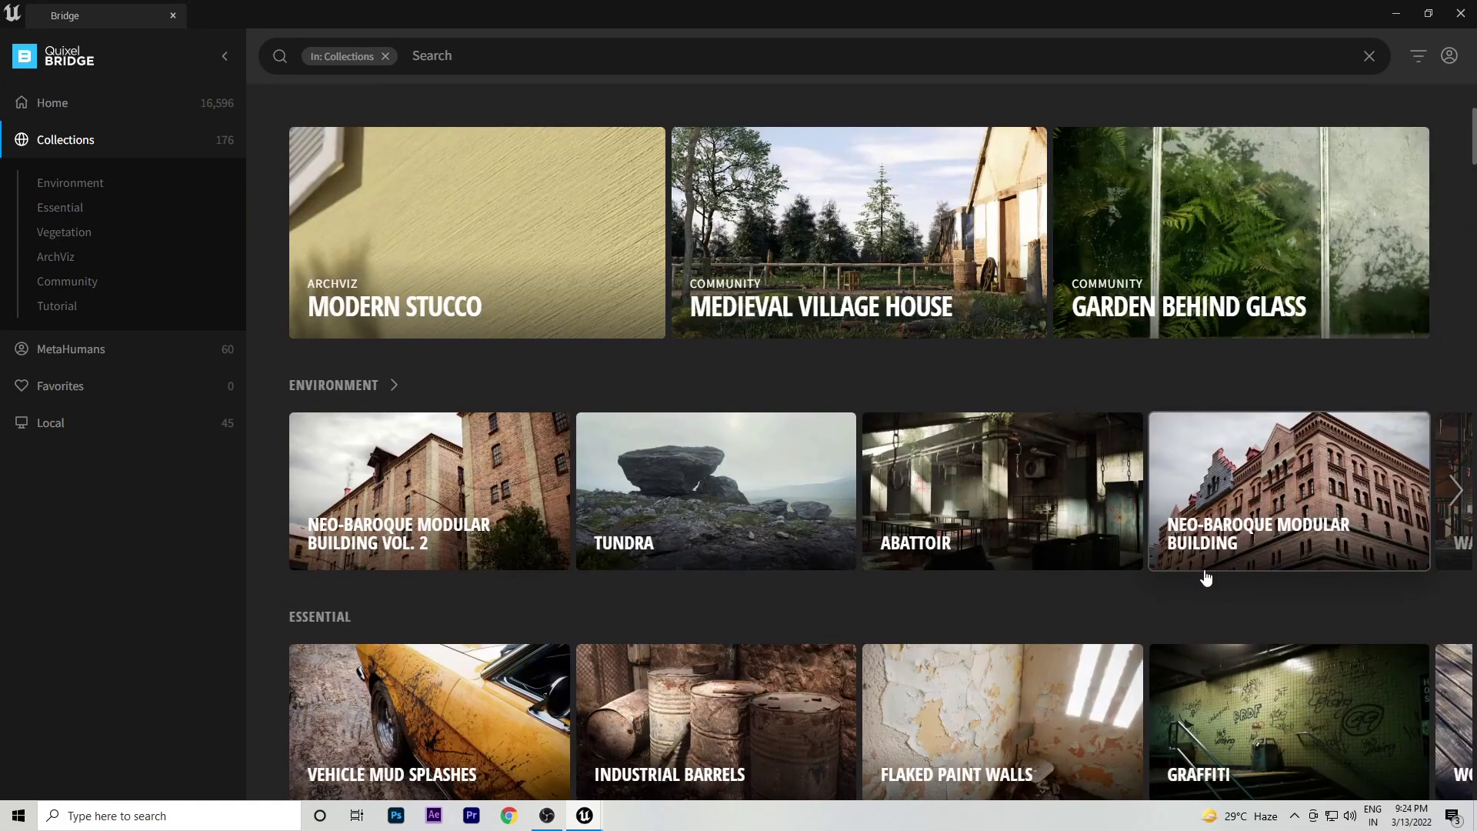
{"action": "scroll", "coordinate": [1206, 577], "scroll_direction": "up", "scroll_amount": 4}
{"action": "left_click", "coordinate": [857, 617]}
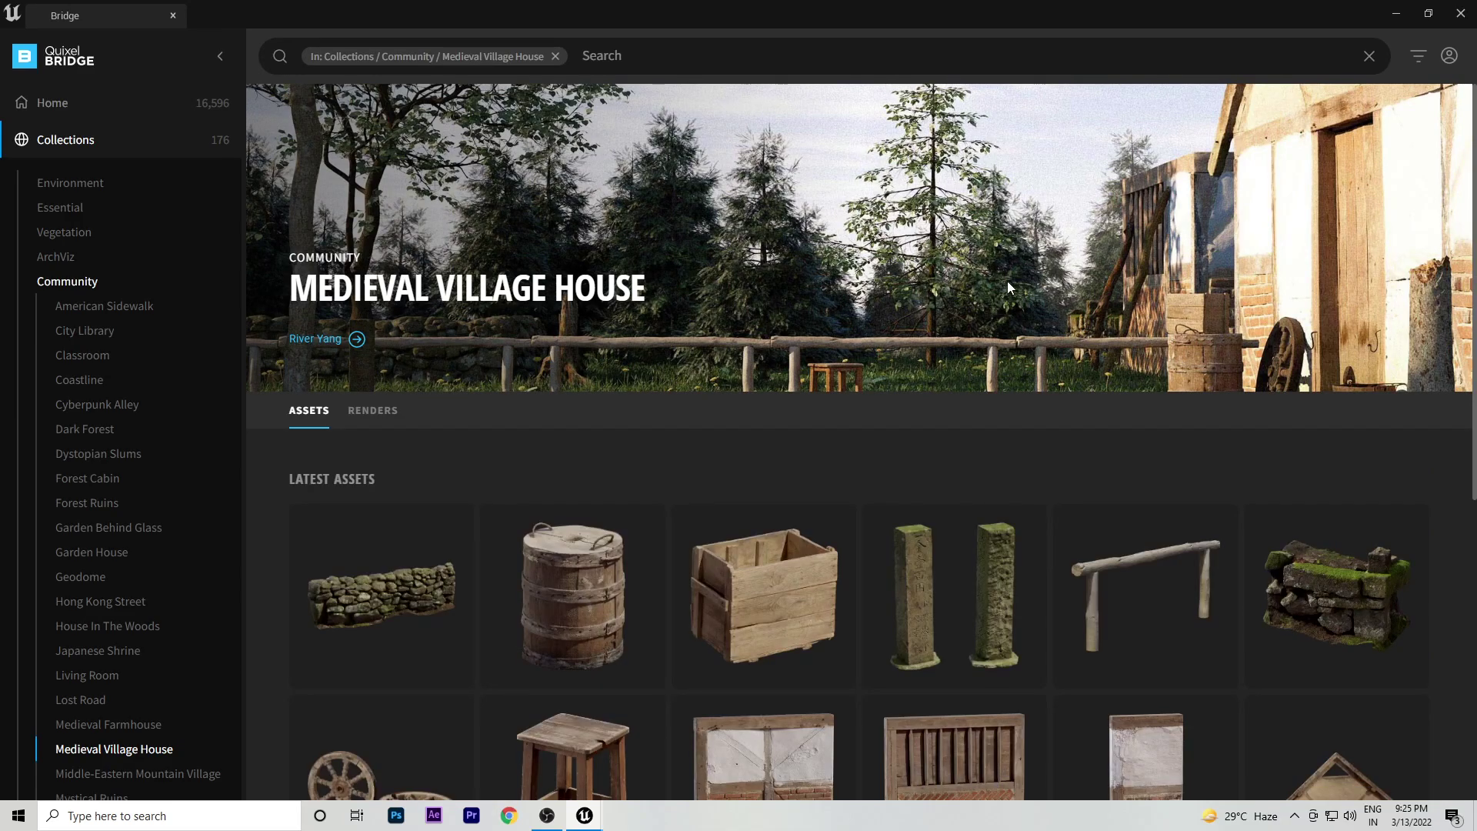
{"action": "scroll", "coordinate": [736, 602], "scroll_direction": "down", "scroll_amount": 5}
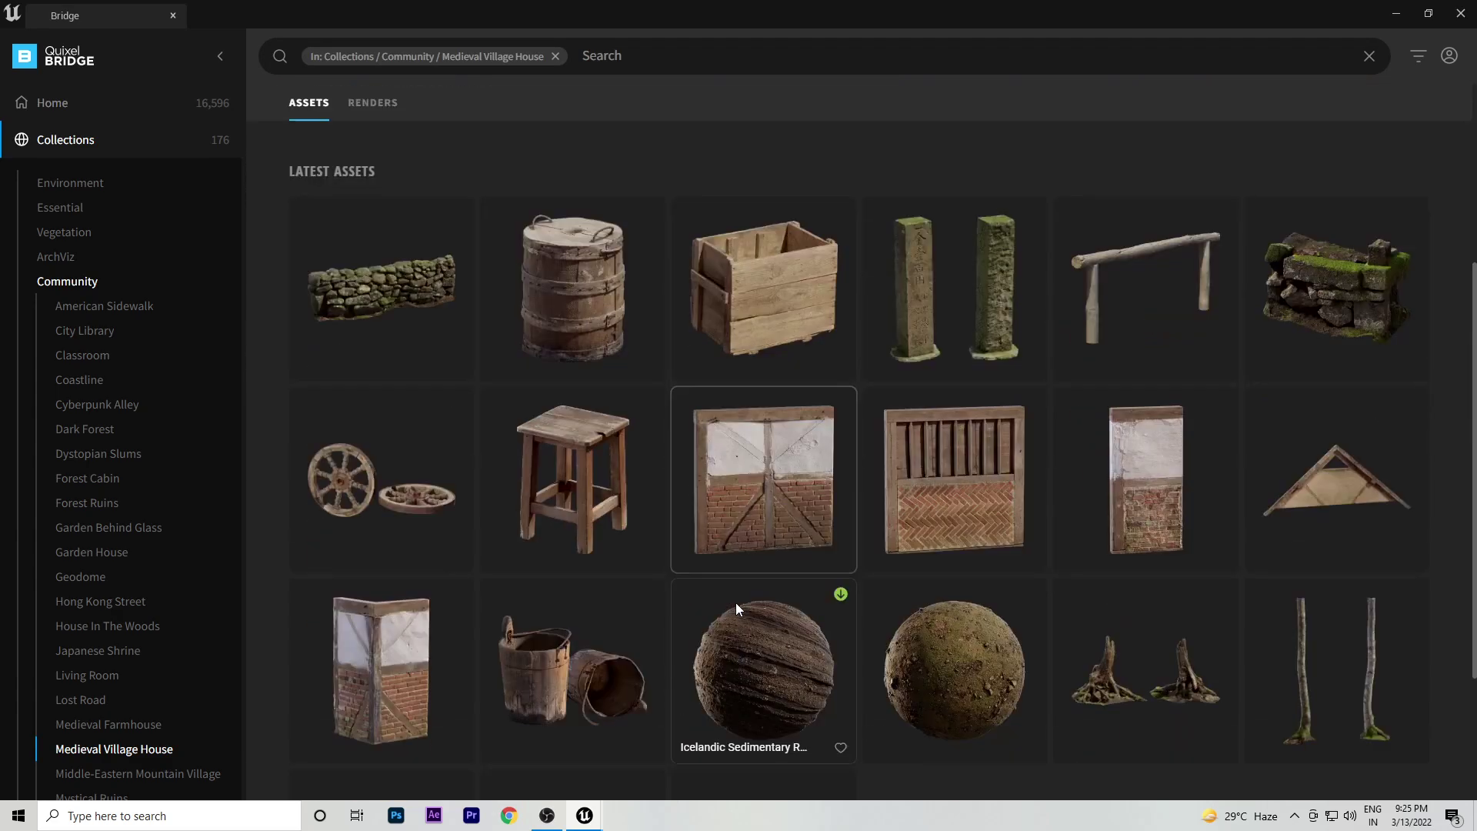
{"action": "scroll", "coordinate": [704, 560], "scroll_direction": "up", "scroll_amount": 3}
{"action": "left_click", "coordinate": [62, 142]}
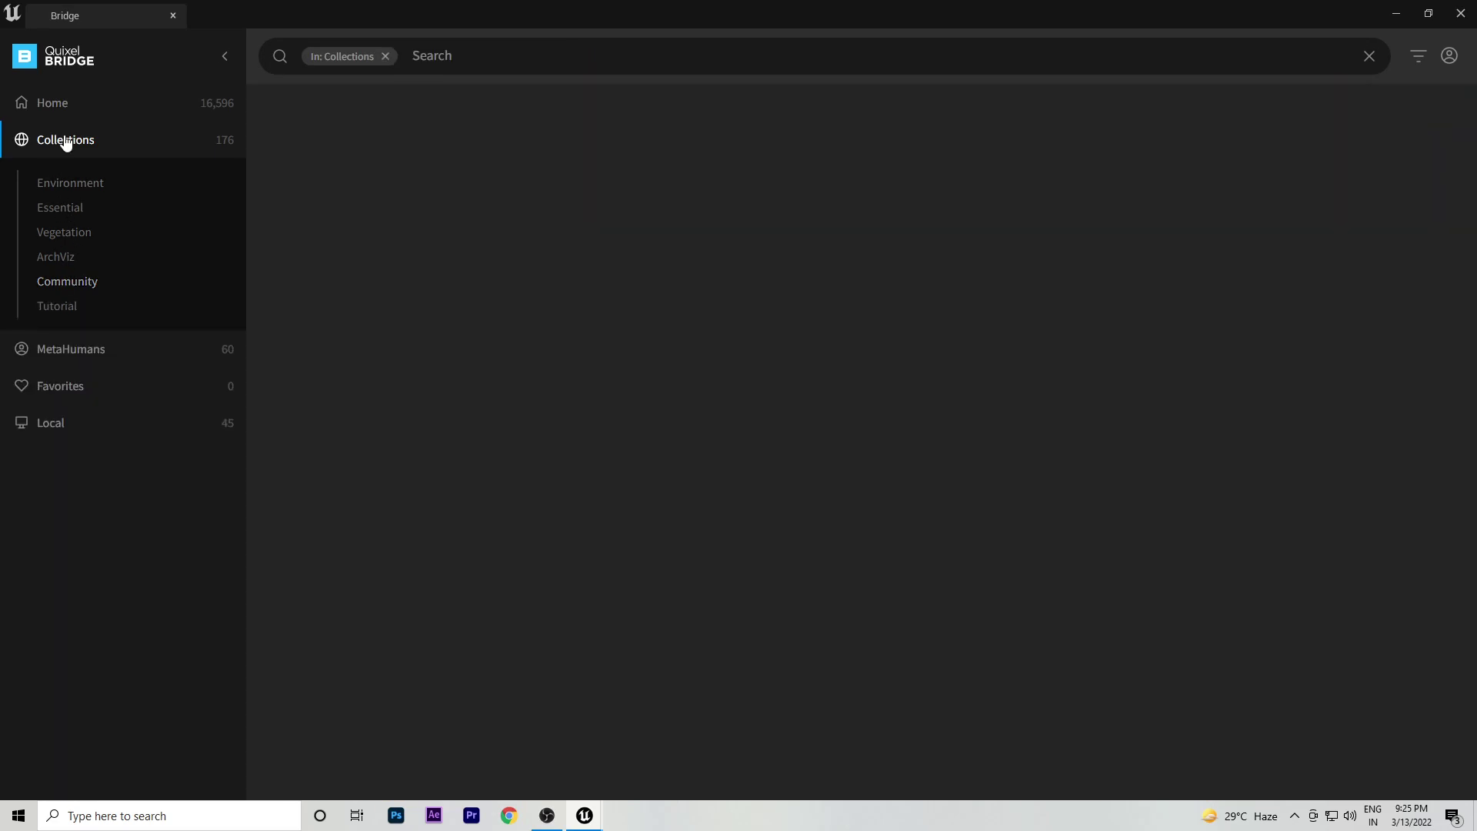
Navigate from the Bridge home page to the 3D Assets / Nature / Rock / Sandstone category.
{"action": "left_click", "coordinate": [47, 102]}
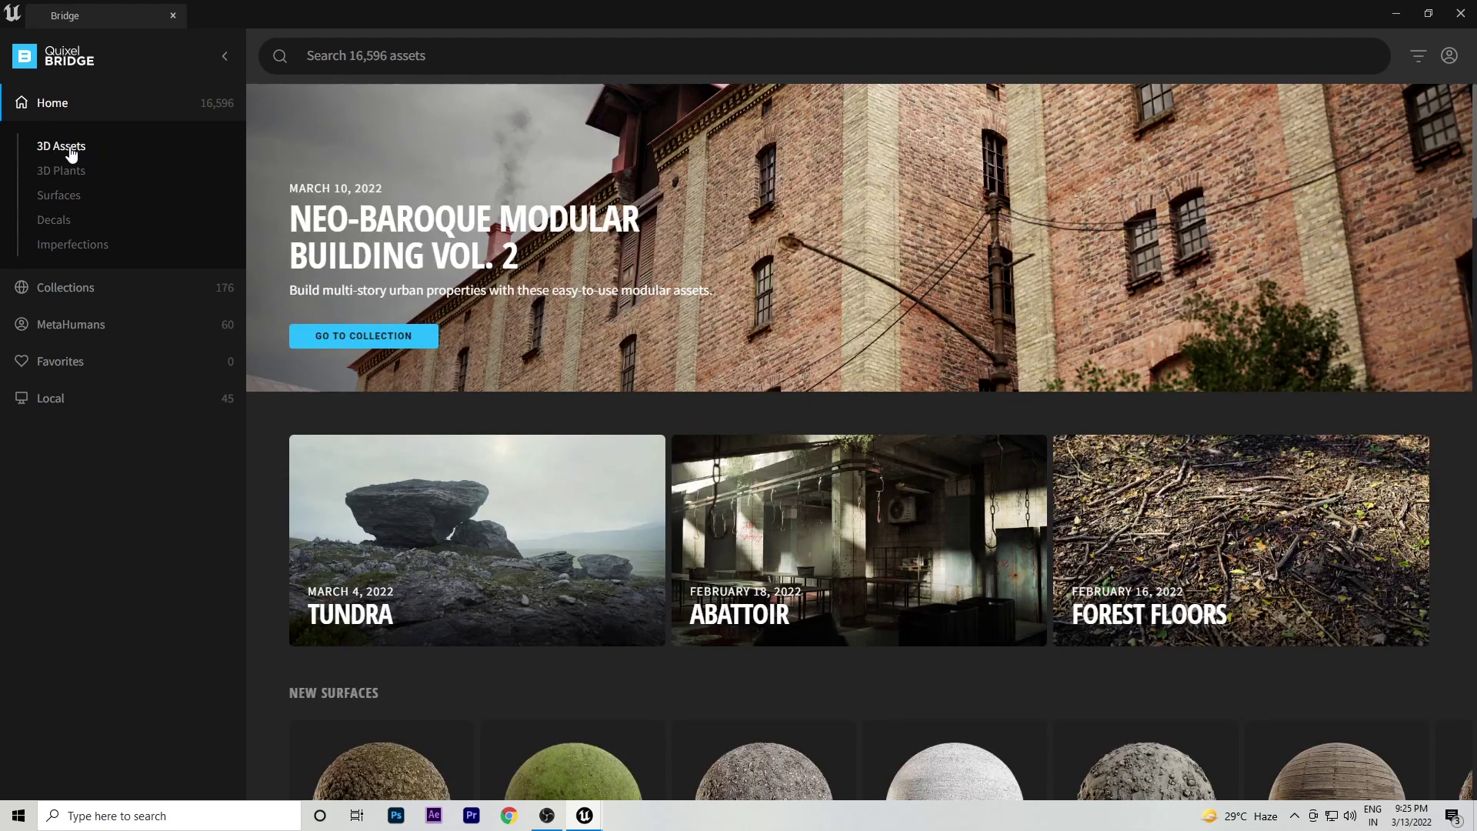
{"action": "left_click", "coordinate": [59, 148]}
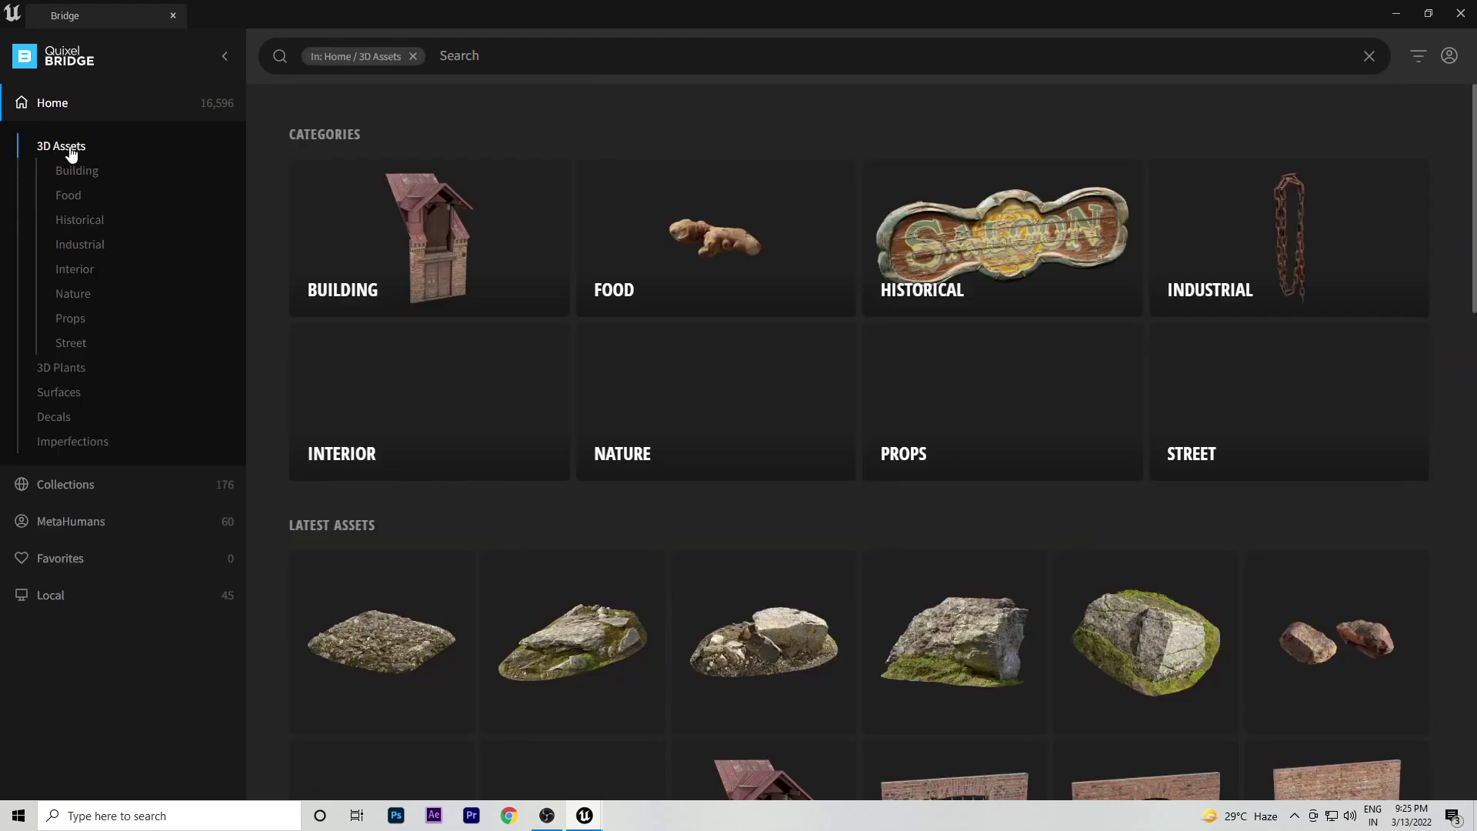
{"action": "left_click", "coordinate": [650, 438]}
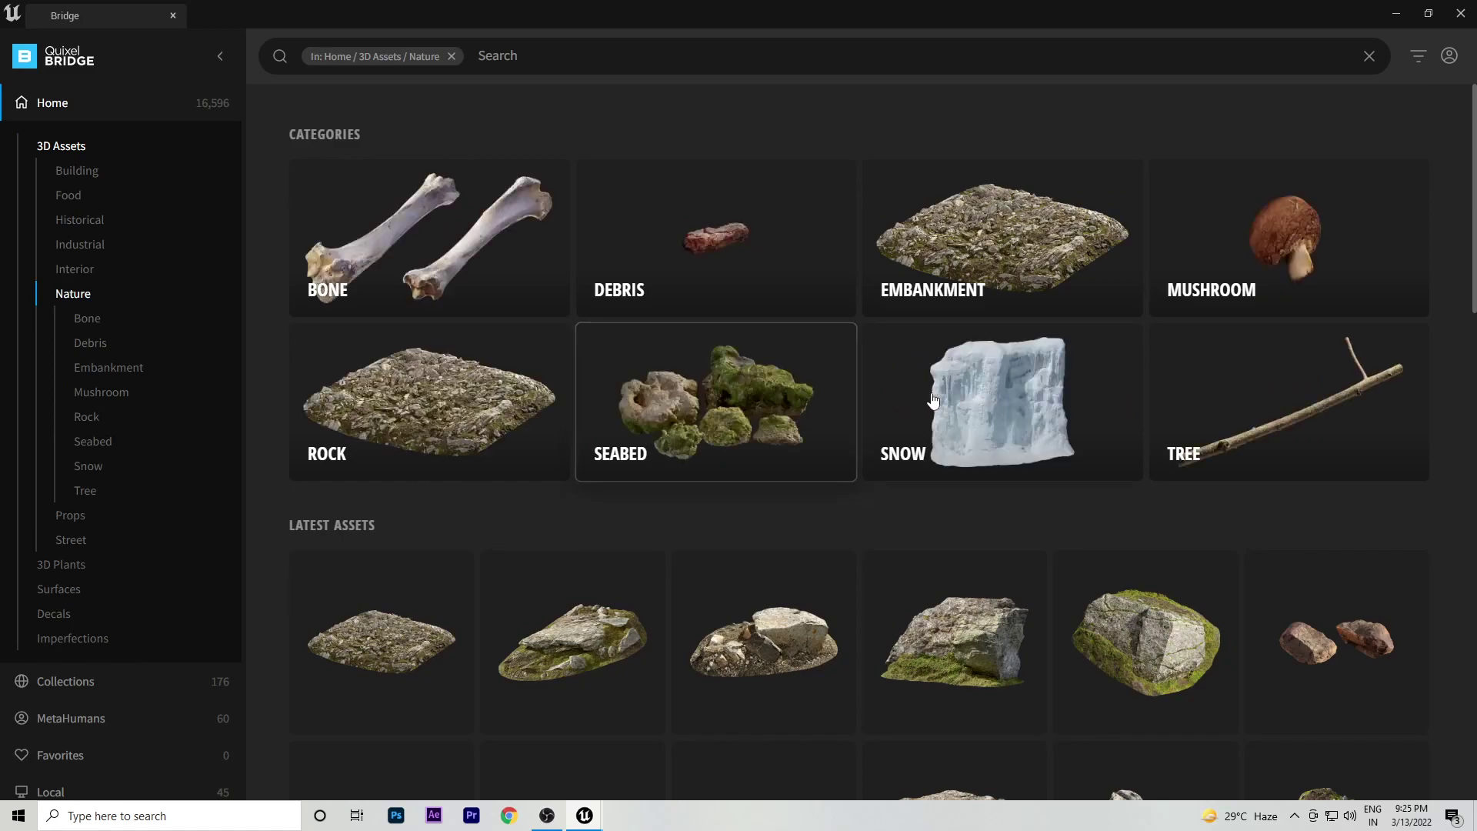
{"action": "left_click", "coordinate": [405, 406]}
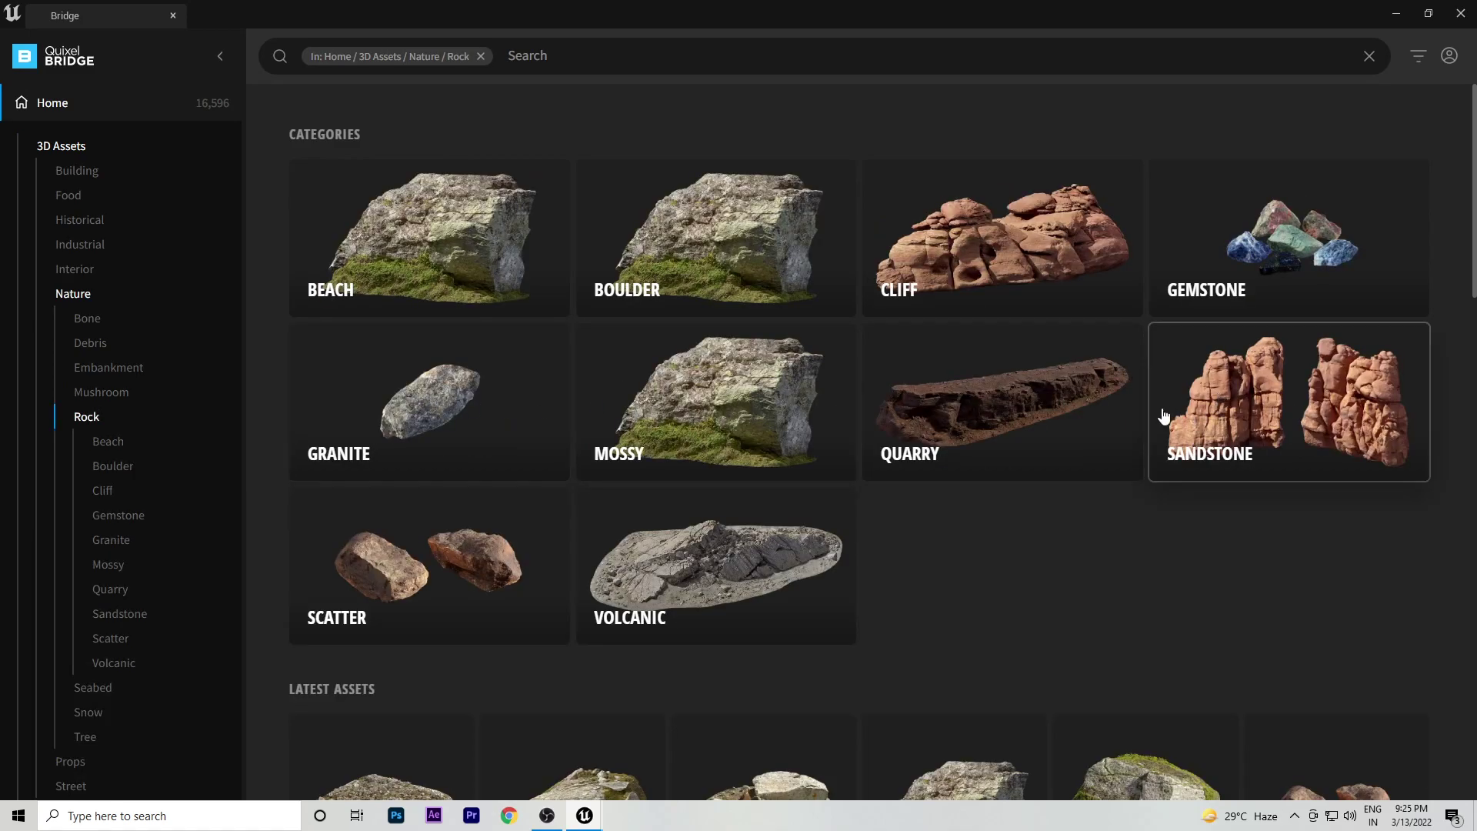
{"action": "left_click", "coordinate": [1217, 423]}
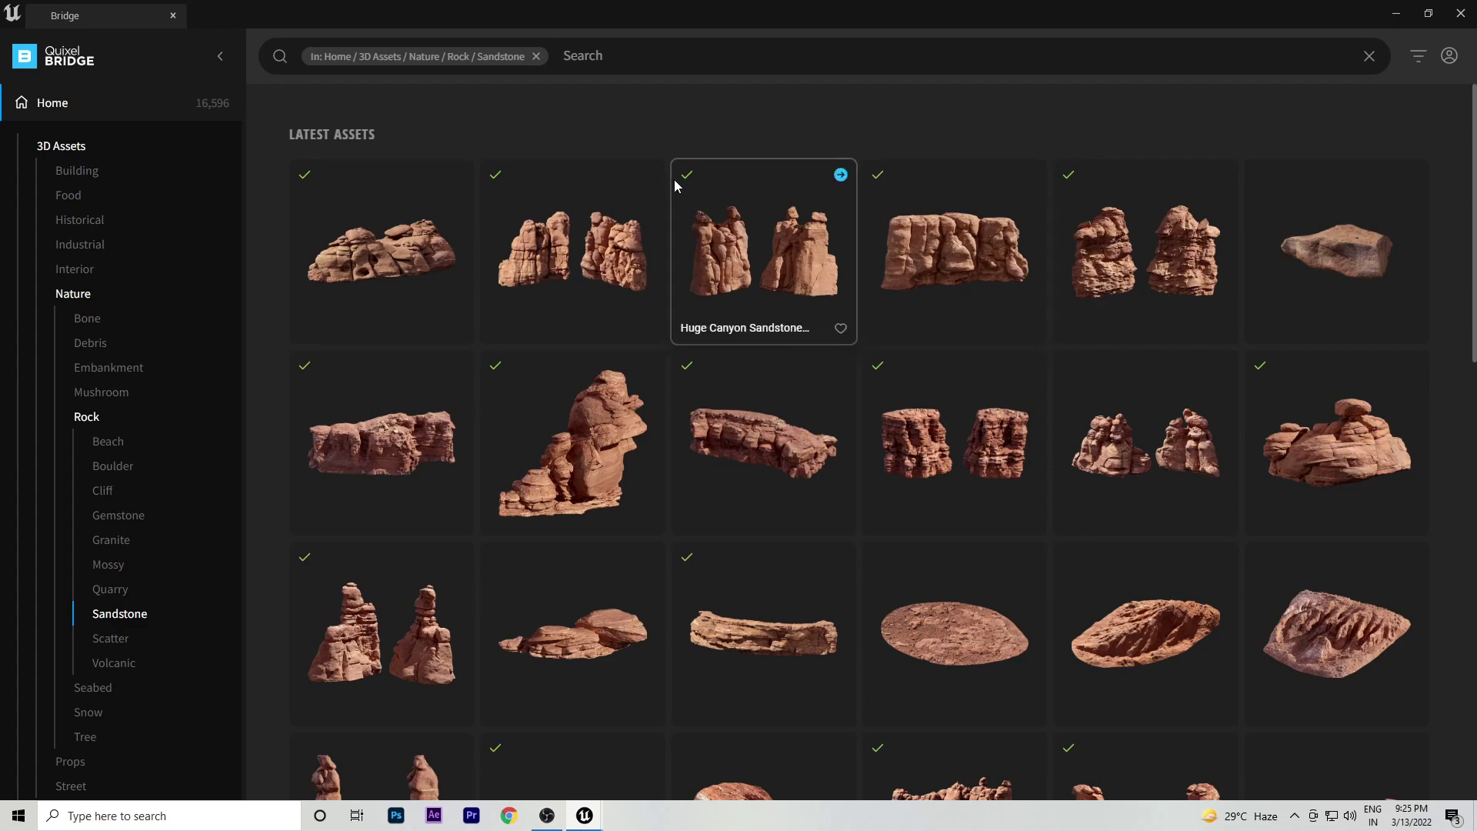
Download the Canyon Sandstone Rocky Ground asset in Nanite quality.
{"action": "scroll", "coordinate": [664, 454], "scroll_direction": "down", "scroll_amount": 4}
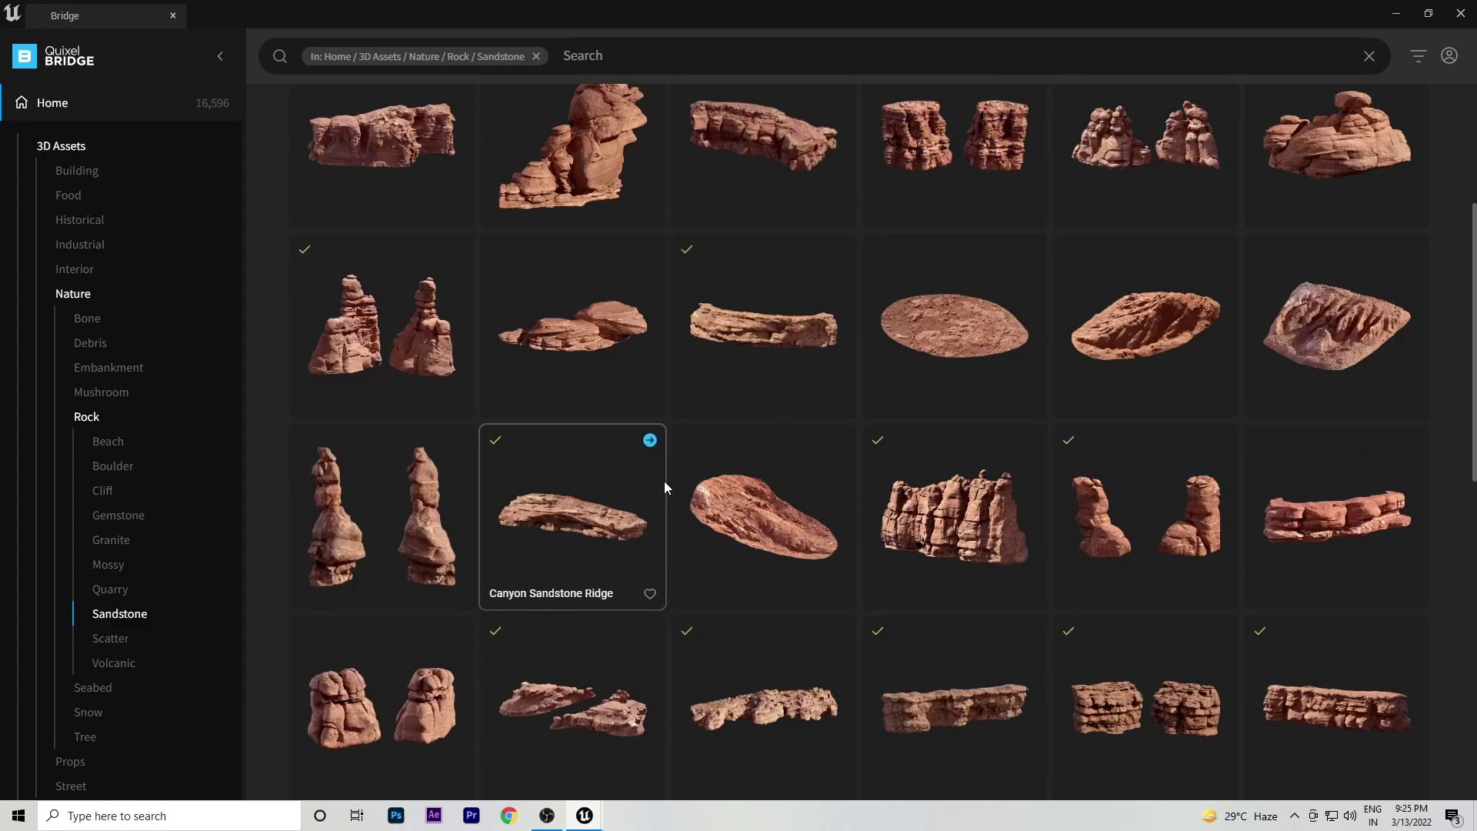
{"action": "left_click", "coordinate": [958, 311]}
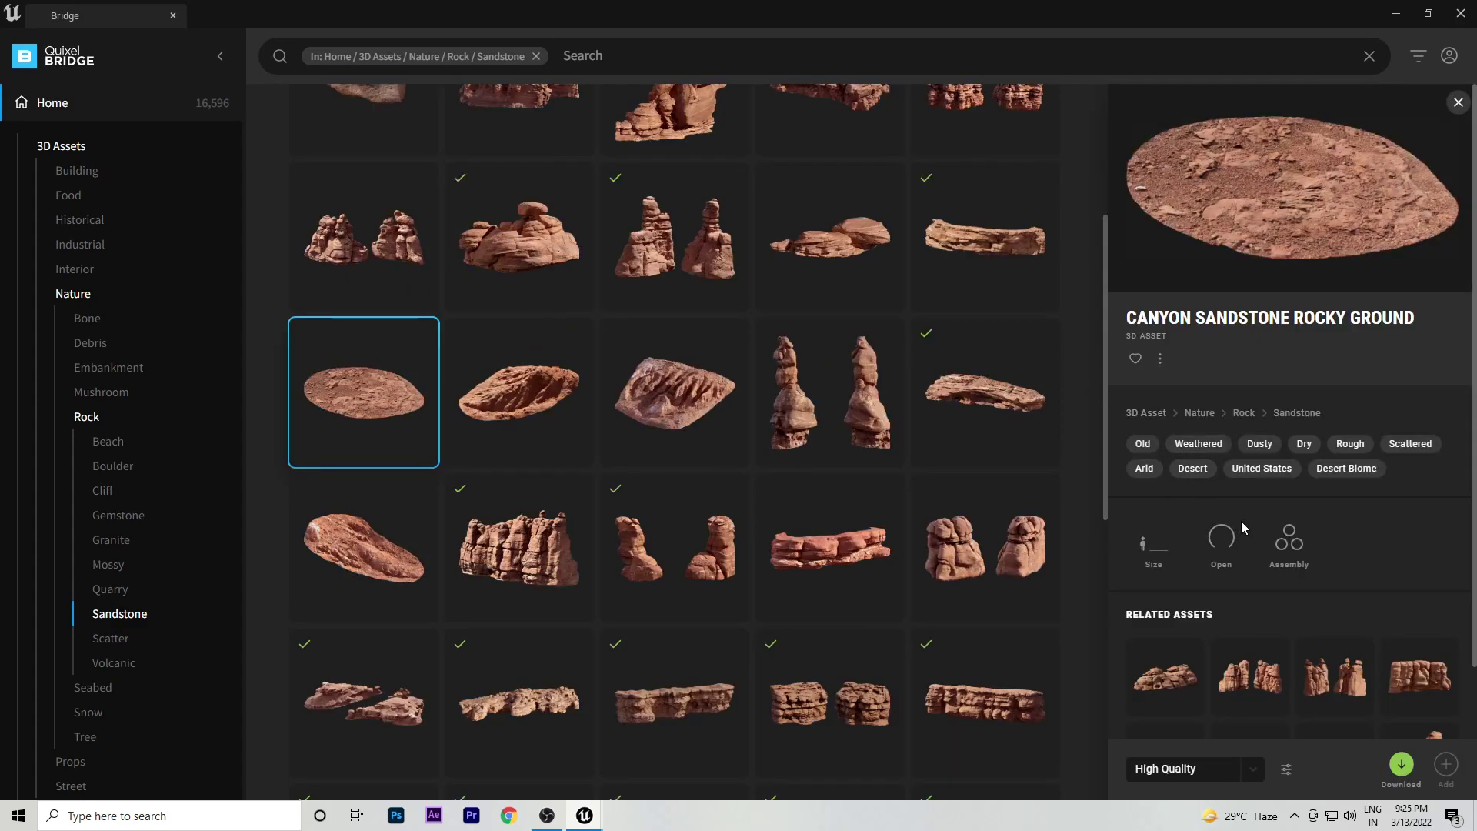
{"action": "left_click", "coordinate": [1251, 770]}
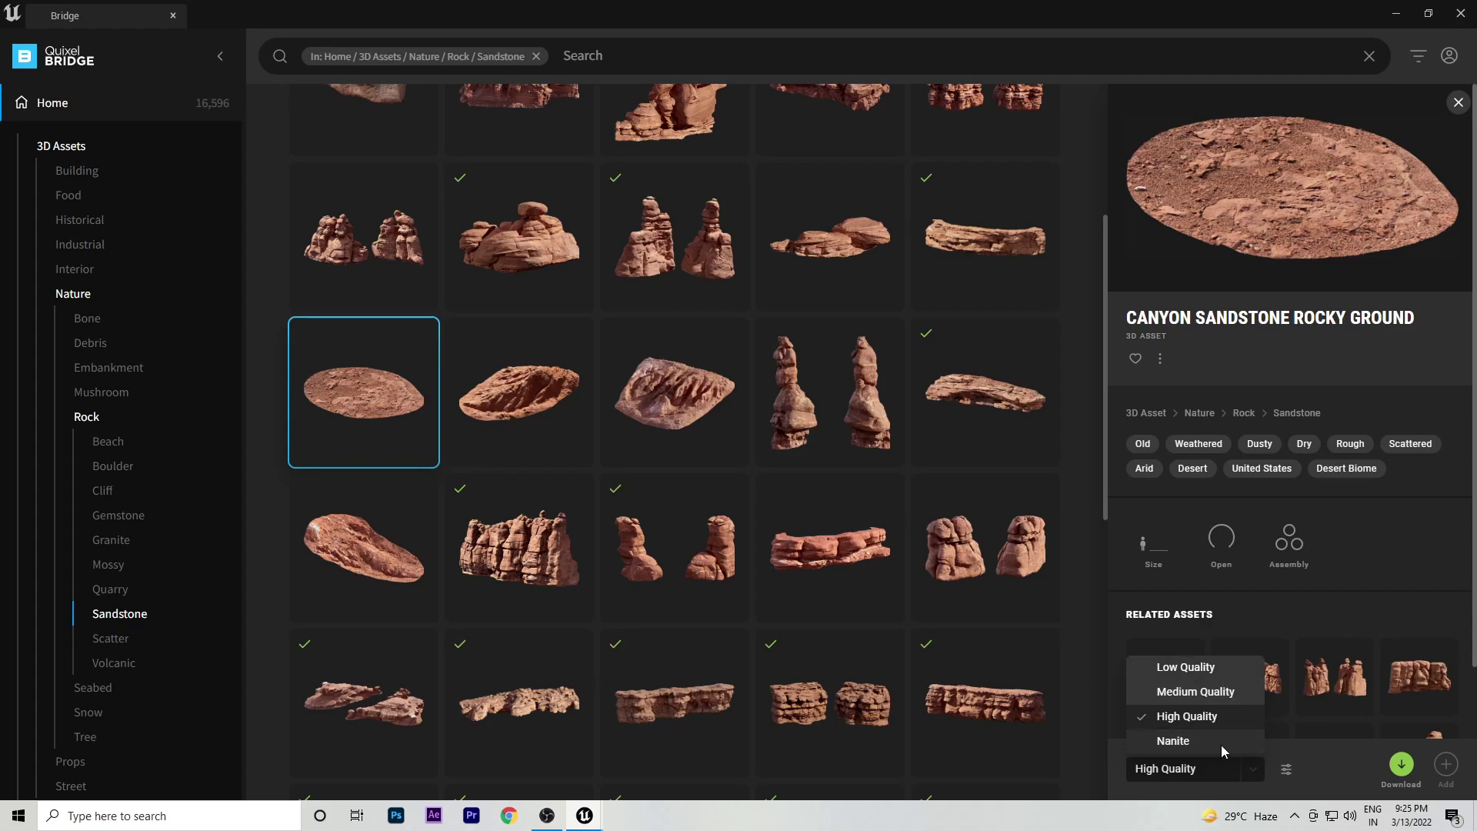
{"action": "left_click", "coordinate": [1177, 742]}
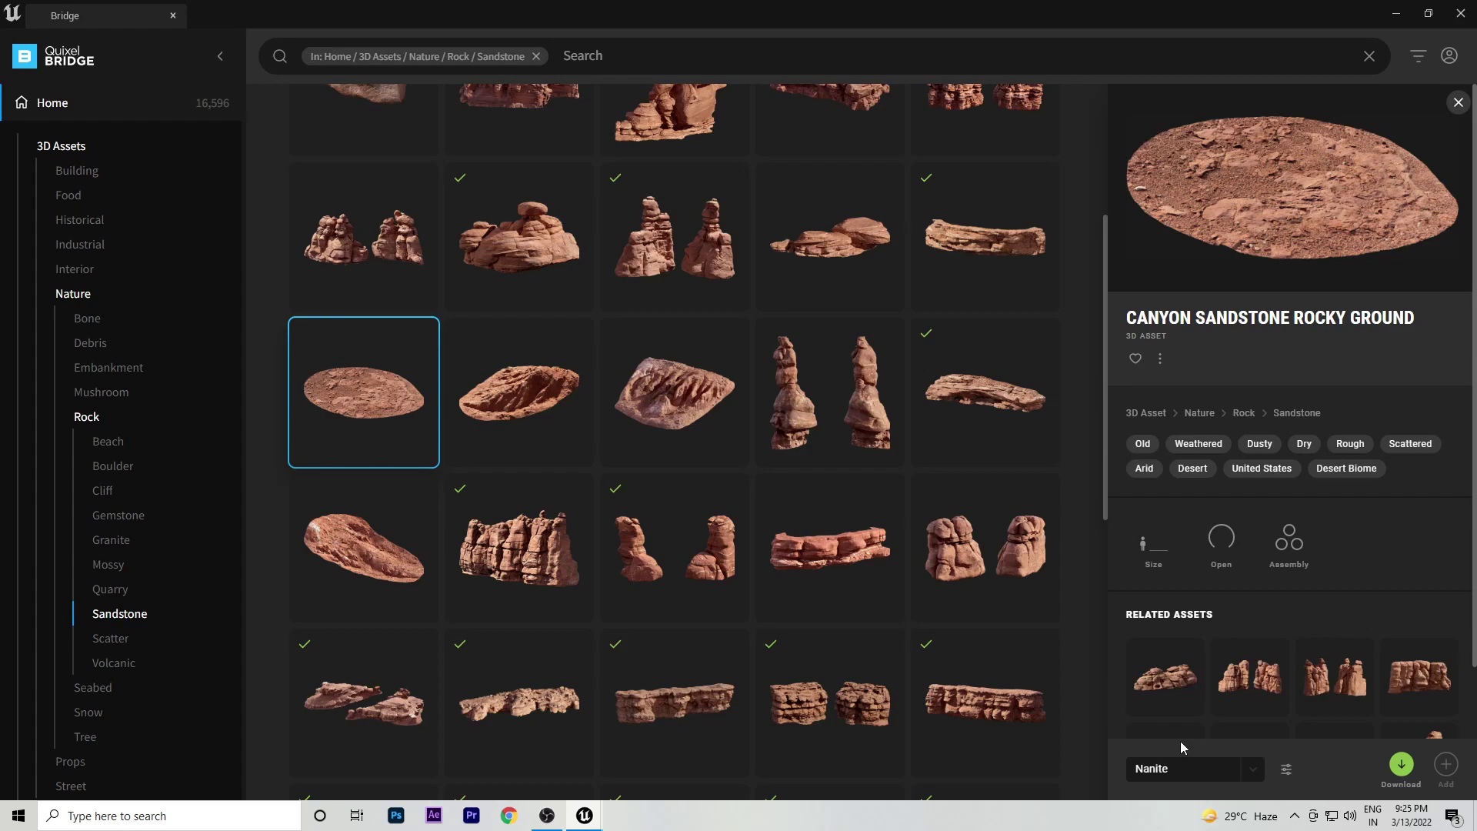
{"action": "left_click", "coordinate": [1399, 766]}
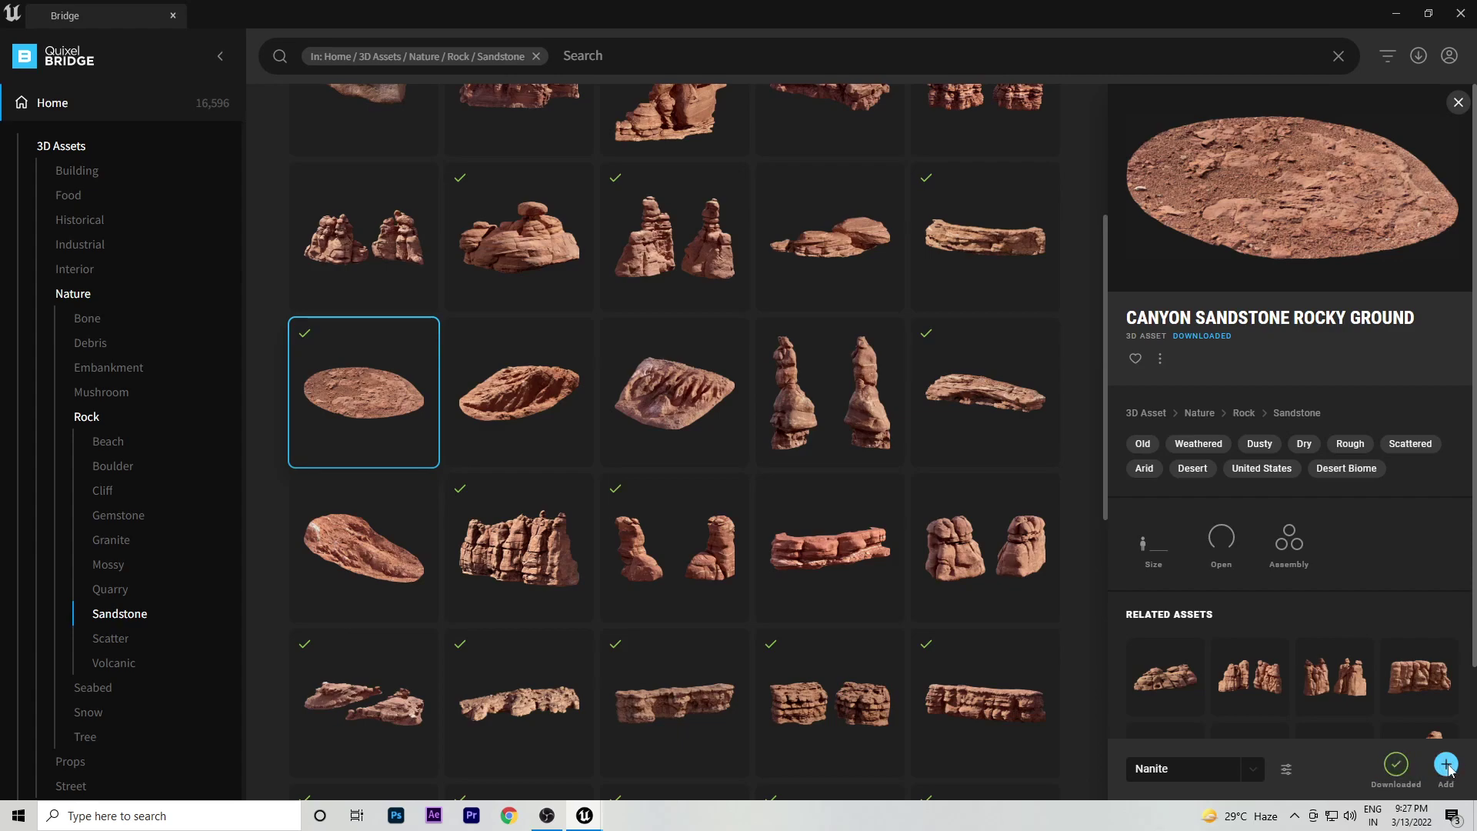
Restore the Bridge window to a smaller size, minimize it and show the project's Megascans folder in the level editor.
{"action": "left_click", "coordinate": [1423, 20]}
{"action": "left_click_drag", "start_coordinate": [162, 67], "coordinate": [540, 123]}
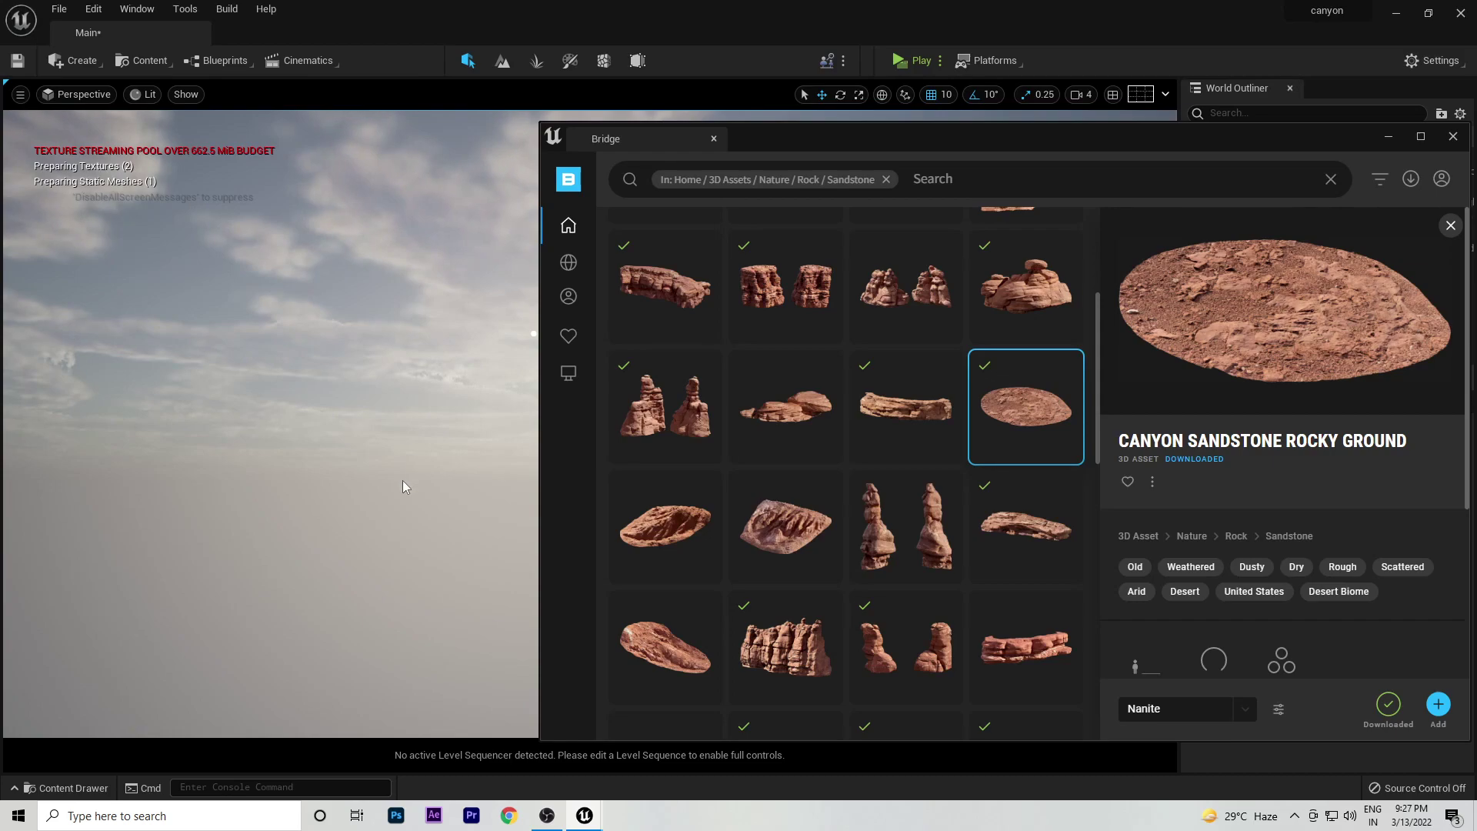
{"action": "left_click_drag", "start_coordinate": [975, 143], "coordinate": [758, 85]}
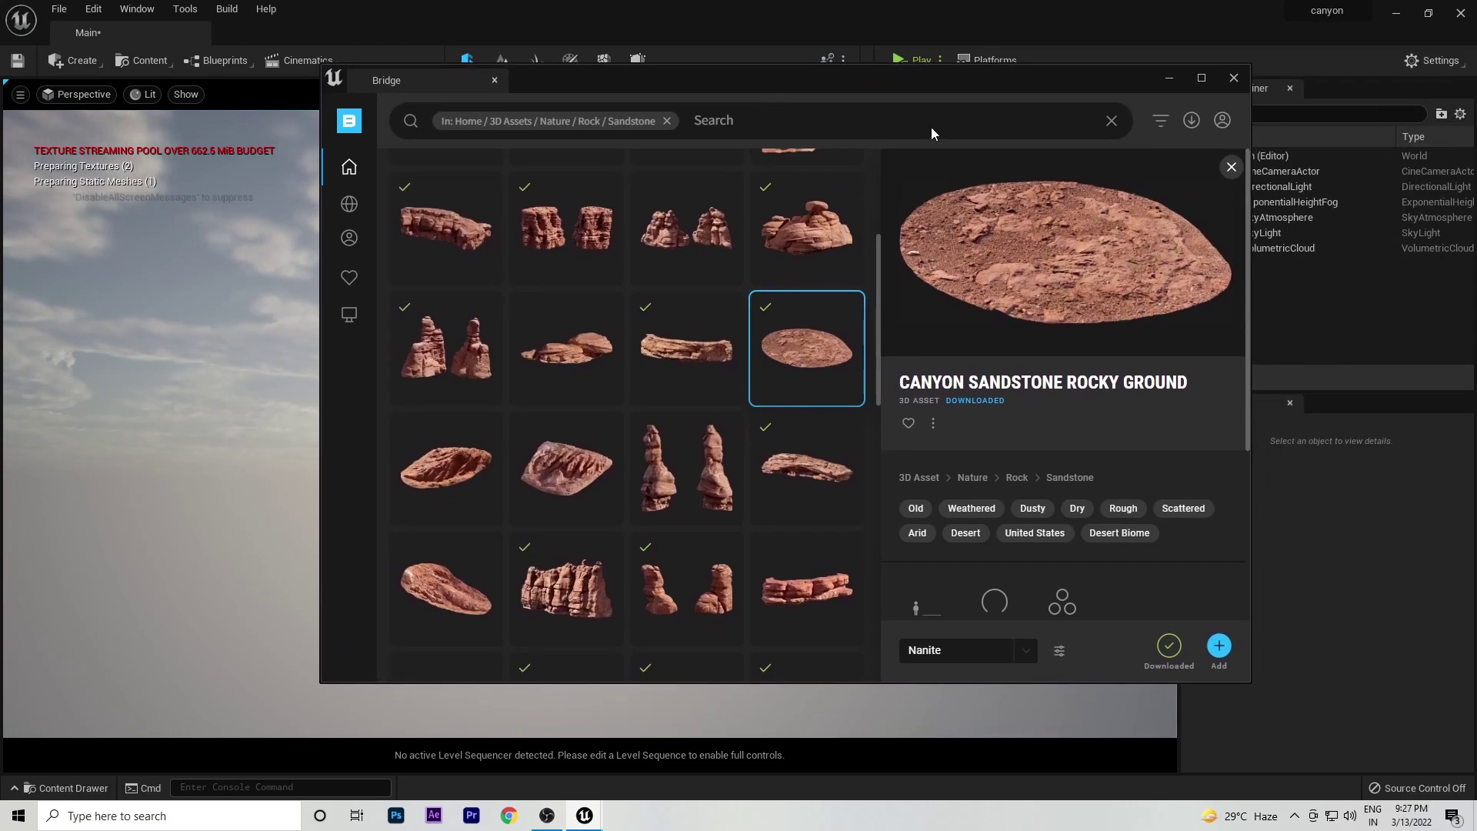
{"action": "left_click", "coordinate": [1169, 80]}
{"action": "key", "text": "ctrl+space"}
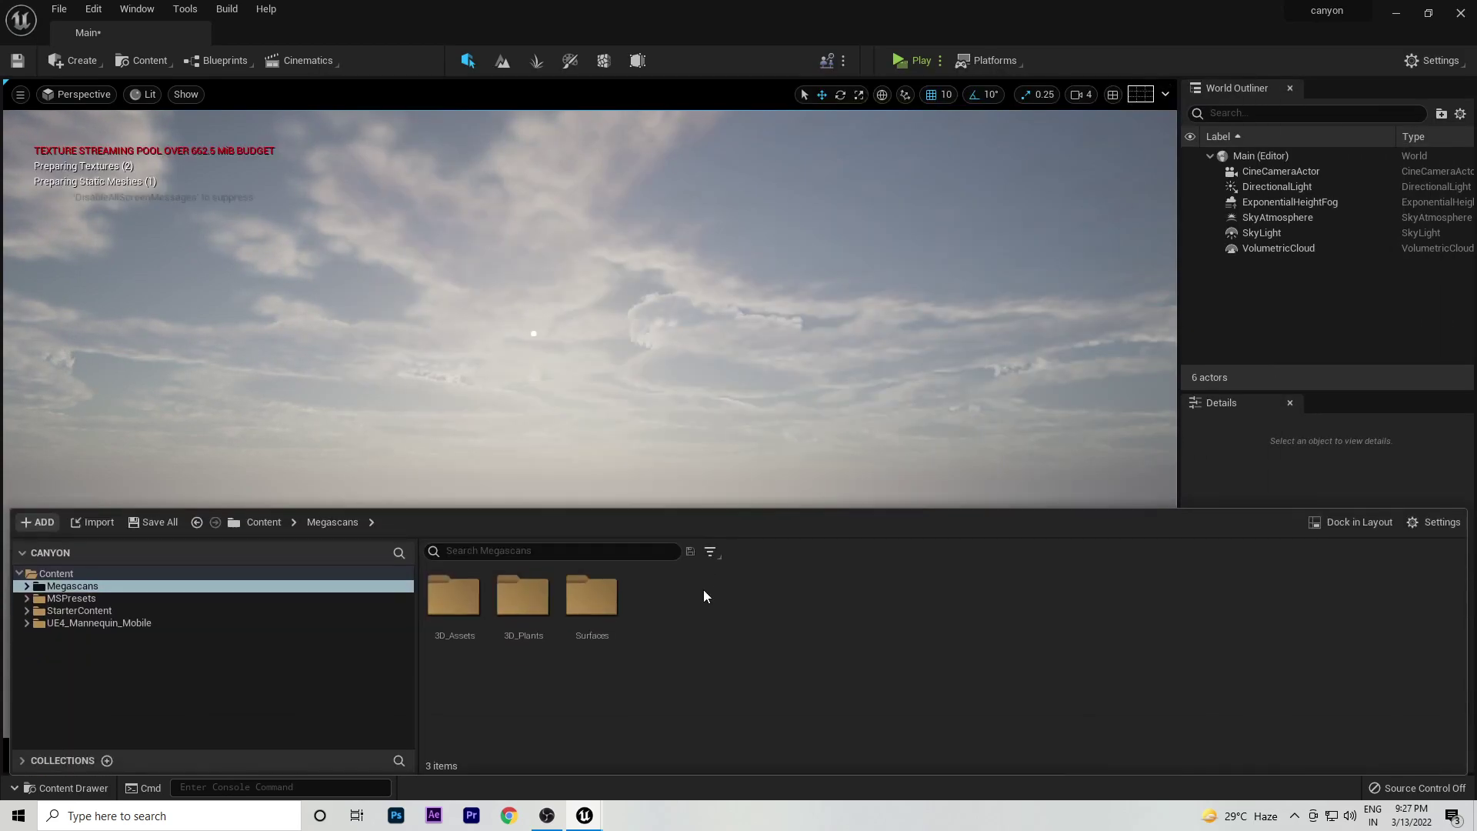
Examine the contents of the downloaded sandstone asset folders under Megascans/3D_Assets, from Canyon_Sandstone_Cliff_Base_ulqtdgx down to the Rock_Sandstone folders.
{"action": "left_click", "coordinate": [27, 586]}
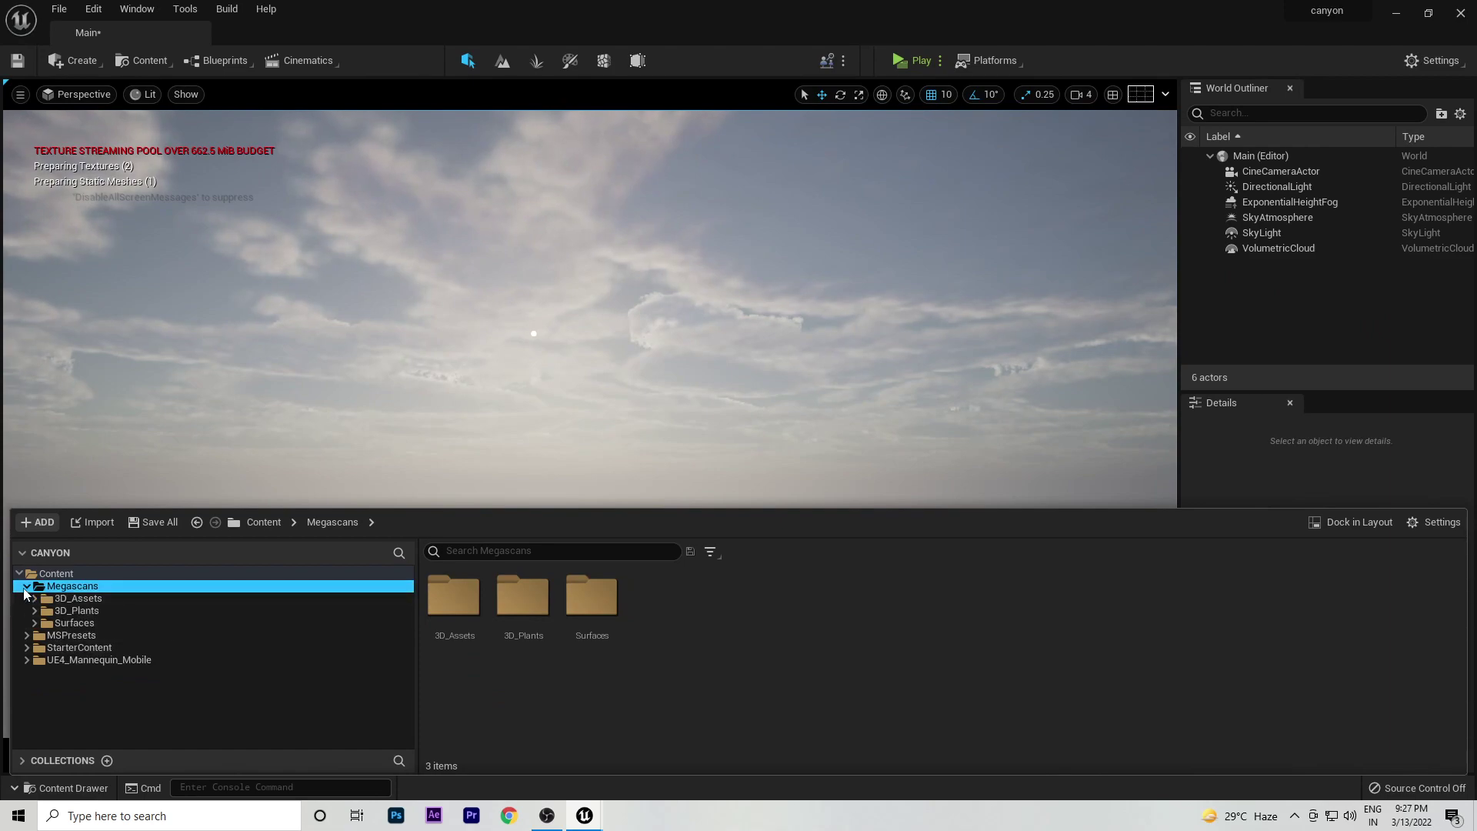
{"action": "left_click", "coordinate": [35, 599]}
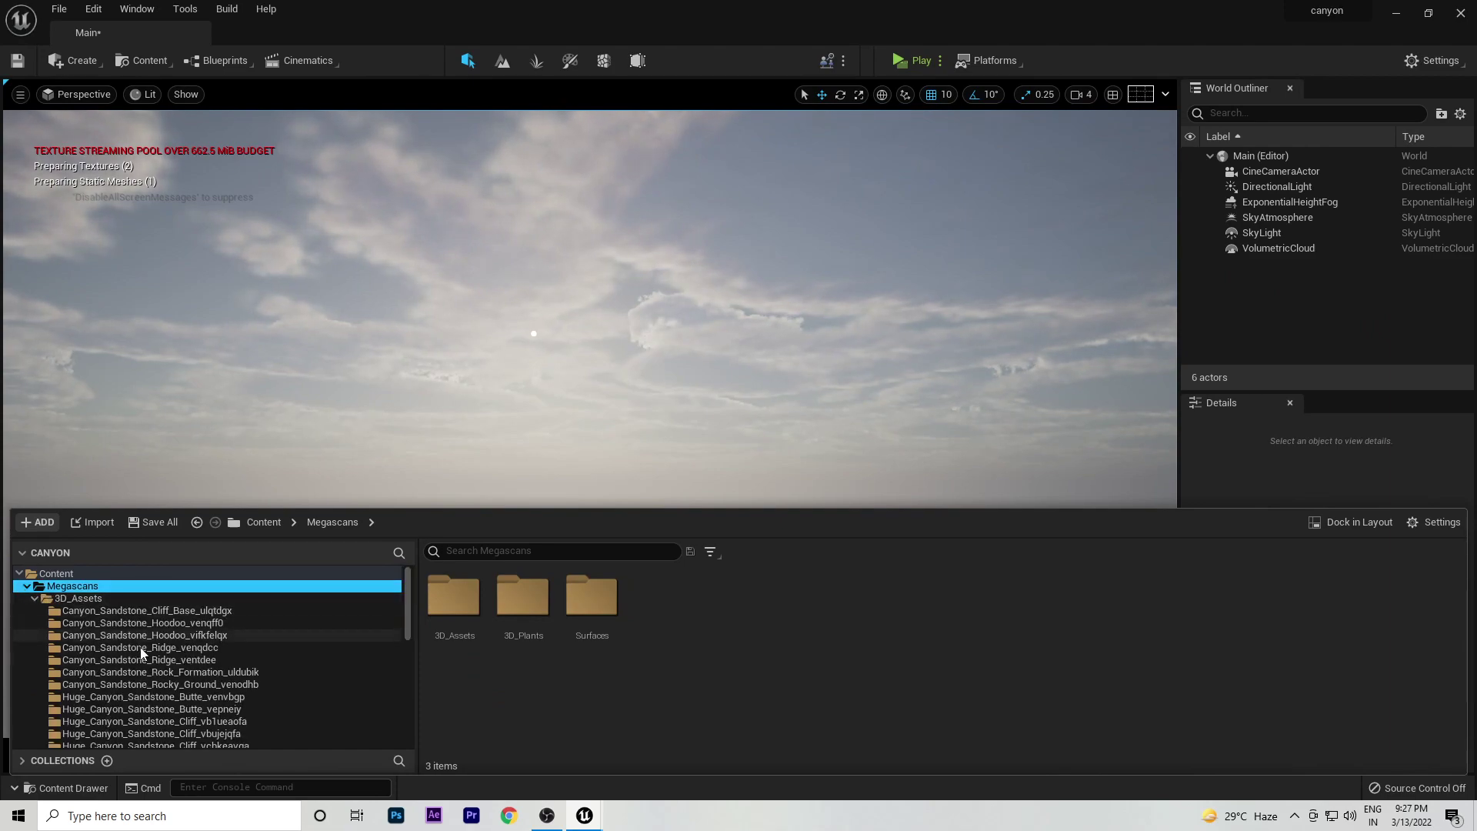
{"action": "left_click", "coordinate": [111, 684]}
{"action": "left_click", "coordinate": [115, 610]}
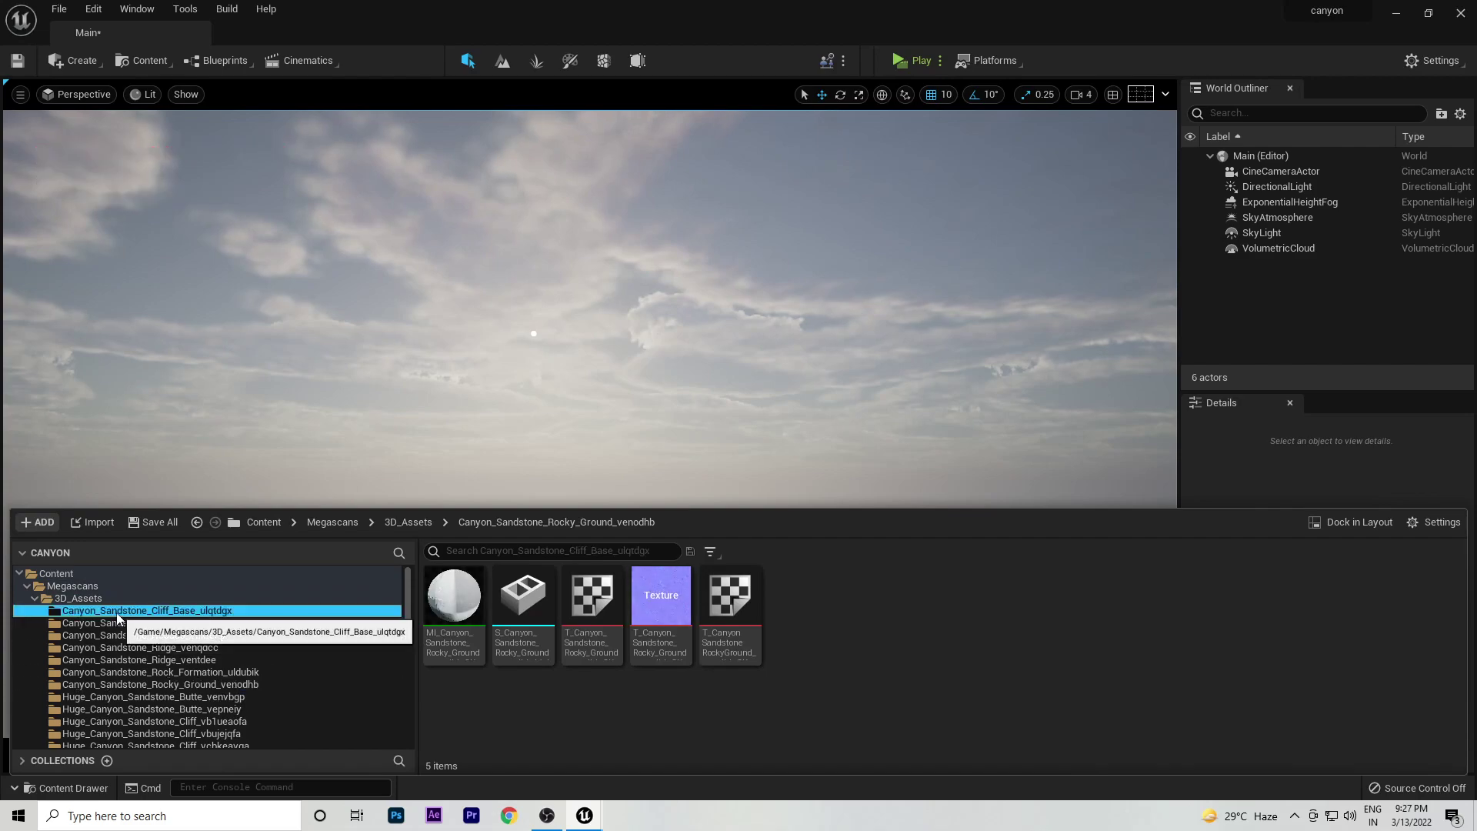
{"action": "key", "text": "Down"}
{"action": "key", "text": "Down"}
{"action": "key", "text": "Down"}
{"action": "key", "text": "Down"}
{"action": "key", "text": "Down"}
{"action": "key", "text": "Down"}
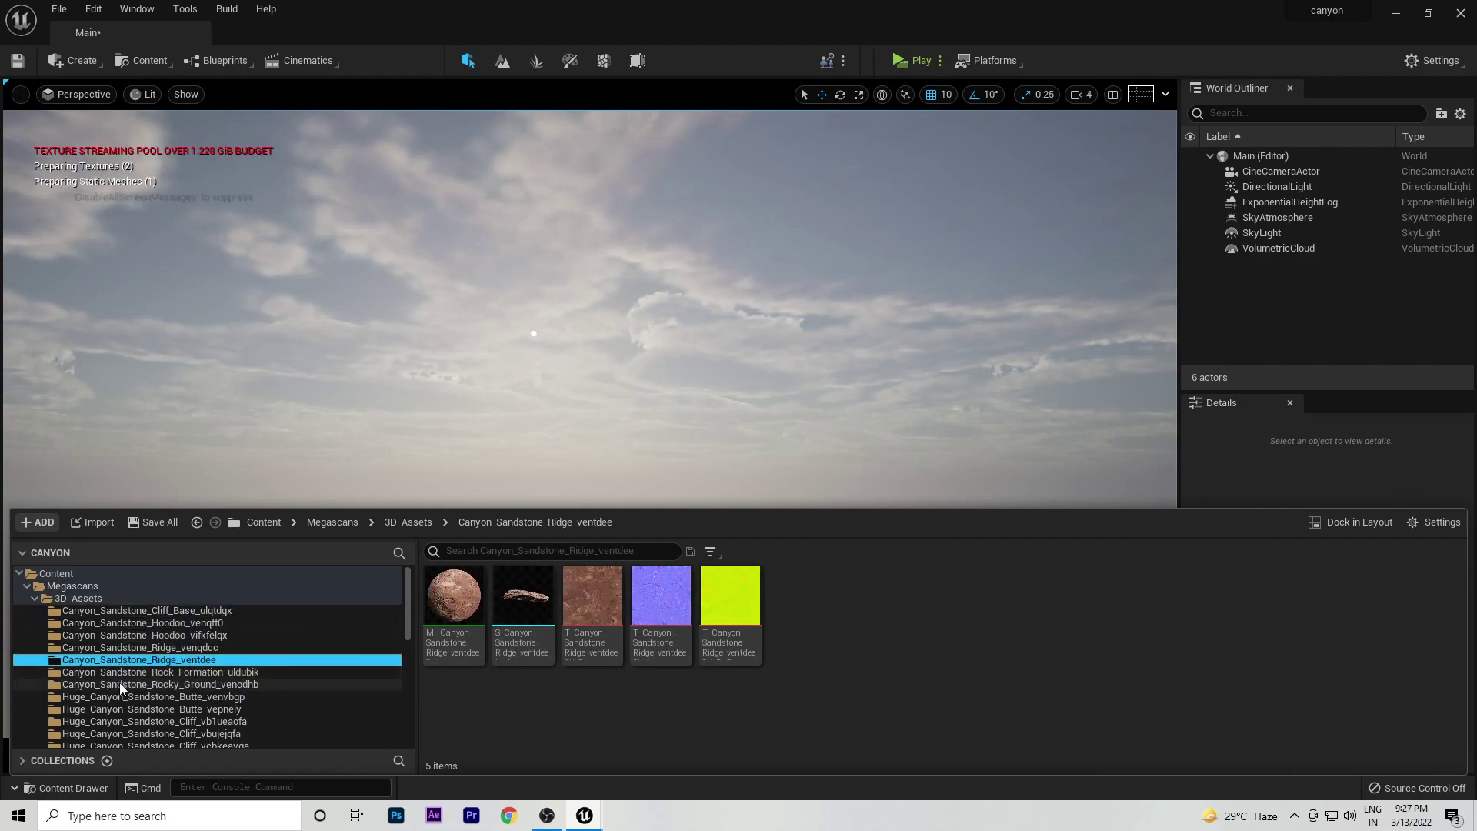
{"action": "scroll", "coordinate": [119, 681], "scroll_direction": "down", "scroll_amount": 5}
{"action": "left_click", "coordinate": [118, 682]}
{"action": "left_click", "coordinate": [117, 697]}
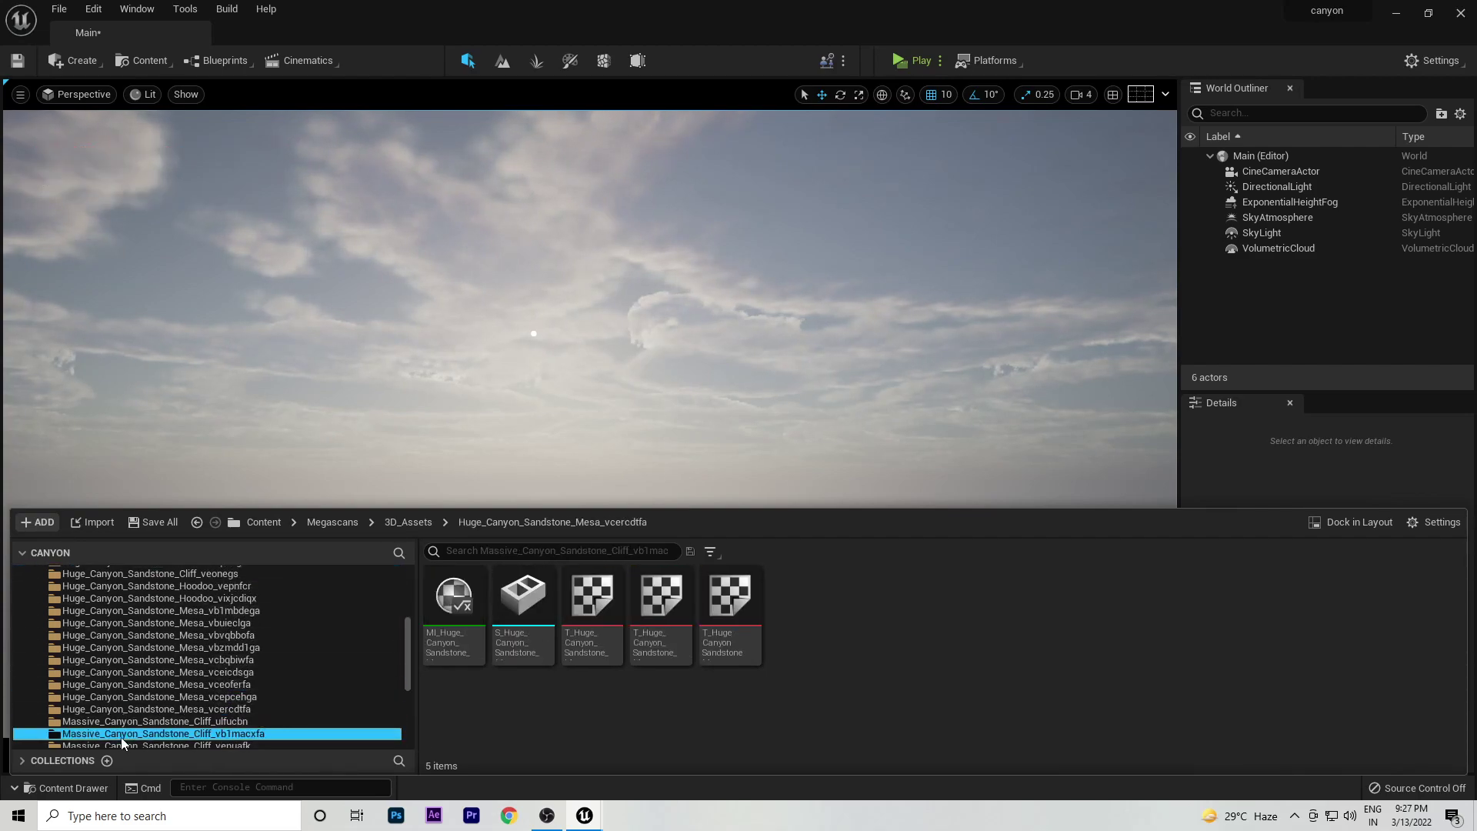
{"action": "left_click", "coordinate": [121, 733]}
{"action": "scroll", "coordinate": [137, 714], "scroll_direction": "down", "scroll_amount": 10}
{"action": "left_click", "coordinate": [113, 667]}
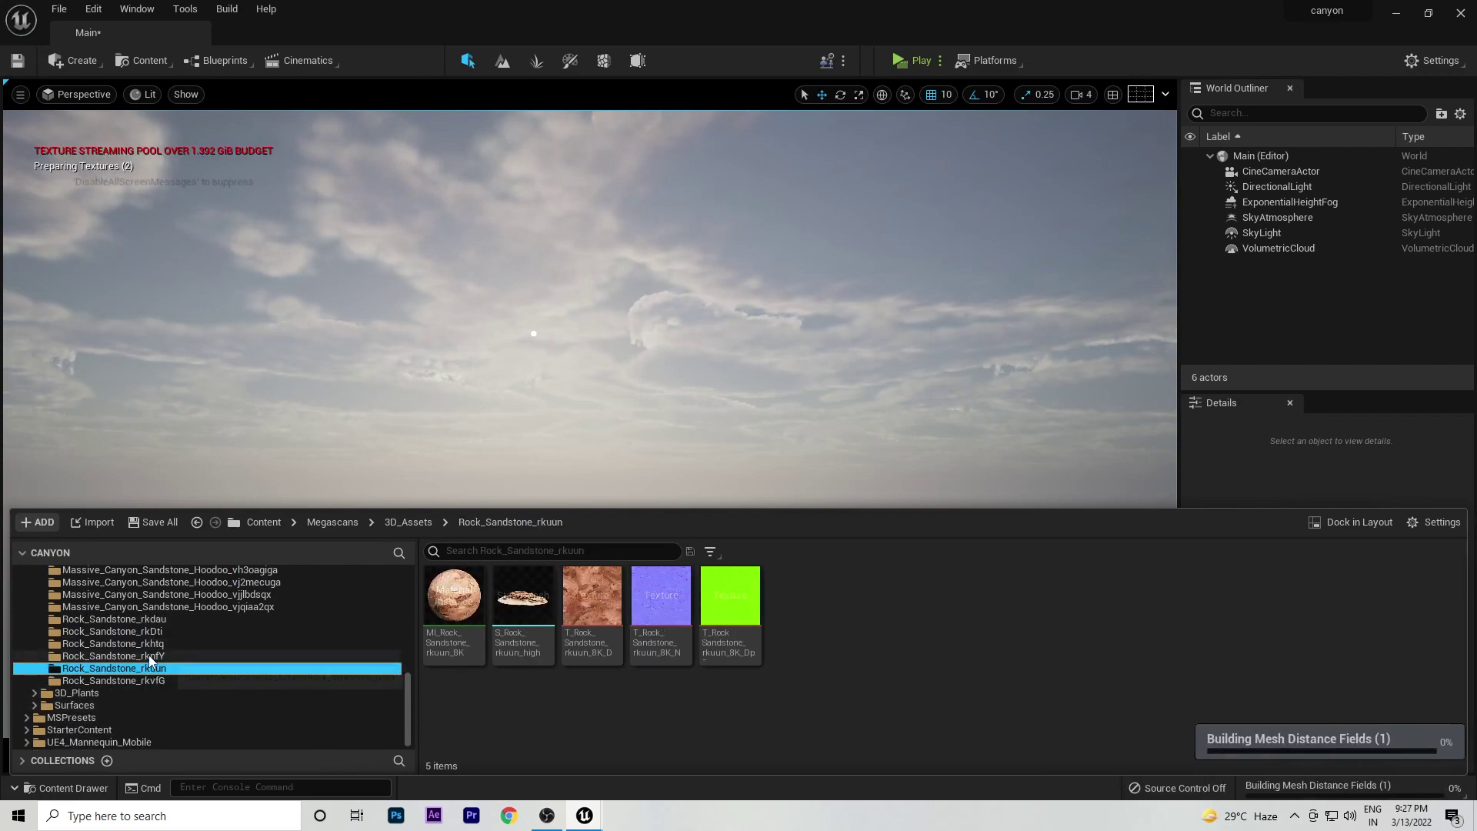
{"action": "left_click", "coordinate": [113, 643]}
{"action": "left_click", "coordinate": [601, 306]}
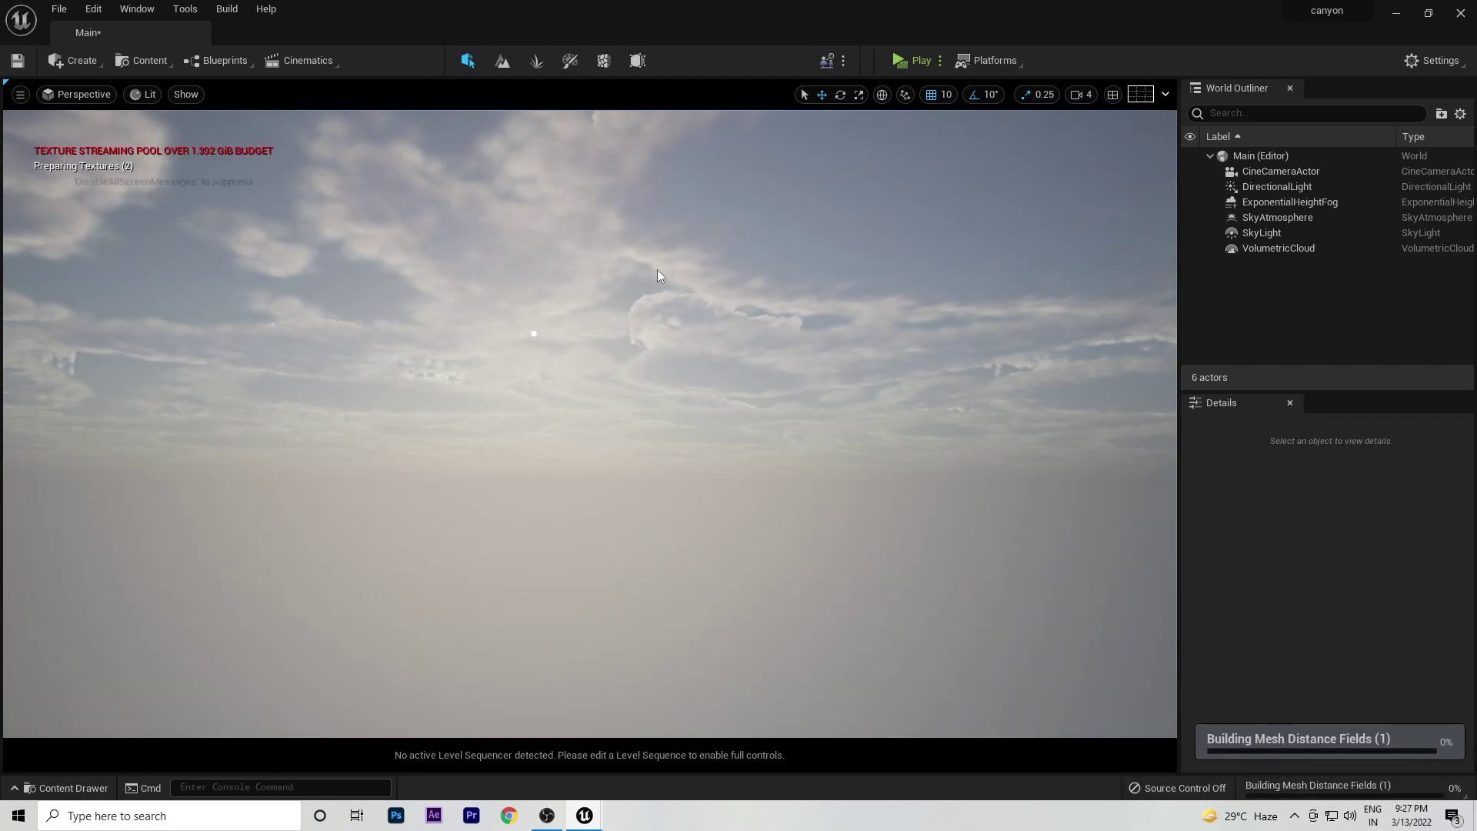
Create a new landscape with the default settings (63×63 quads, 8 × 8 components) and return to selection mode.
{"action": "left_click", "coordinate": [501, 63]}
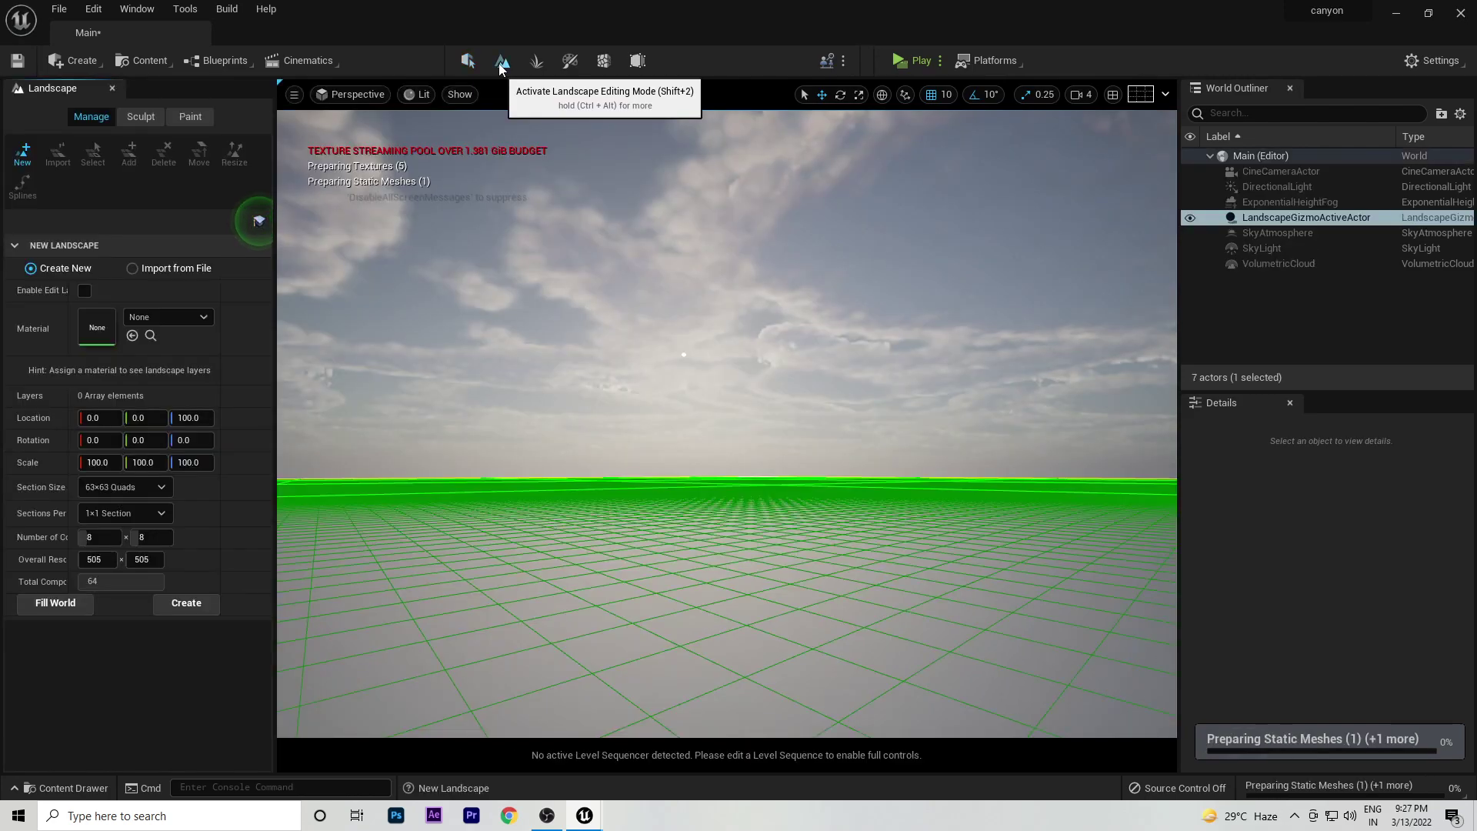
{"action": "left_click", "coordinate": [181, 604]}
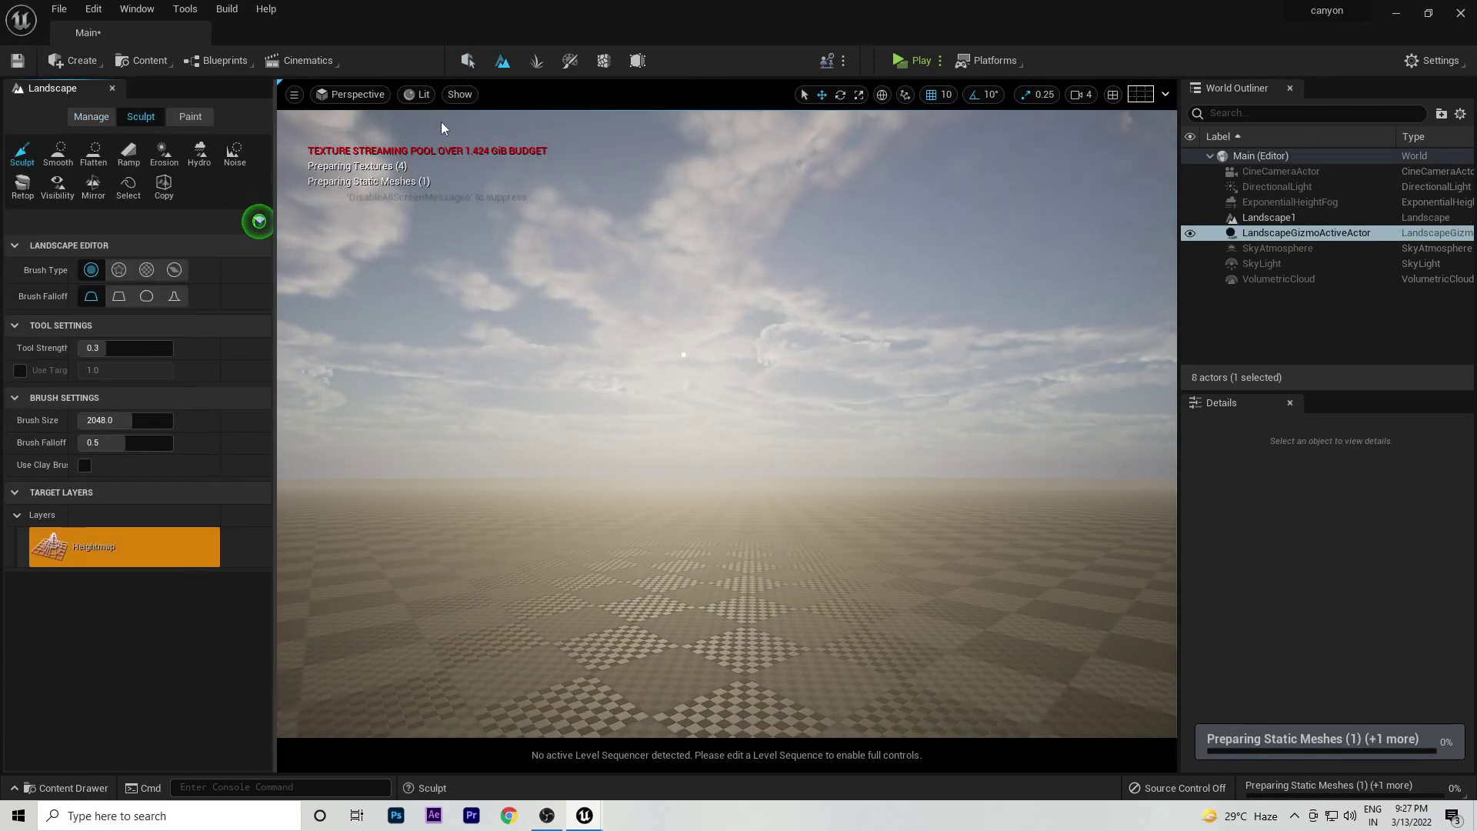
{"action": "left_click", "coordinate": [467, 62]}
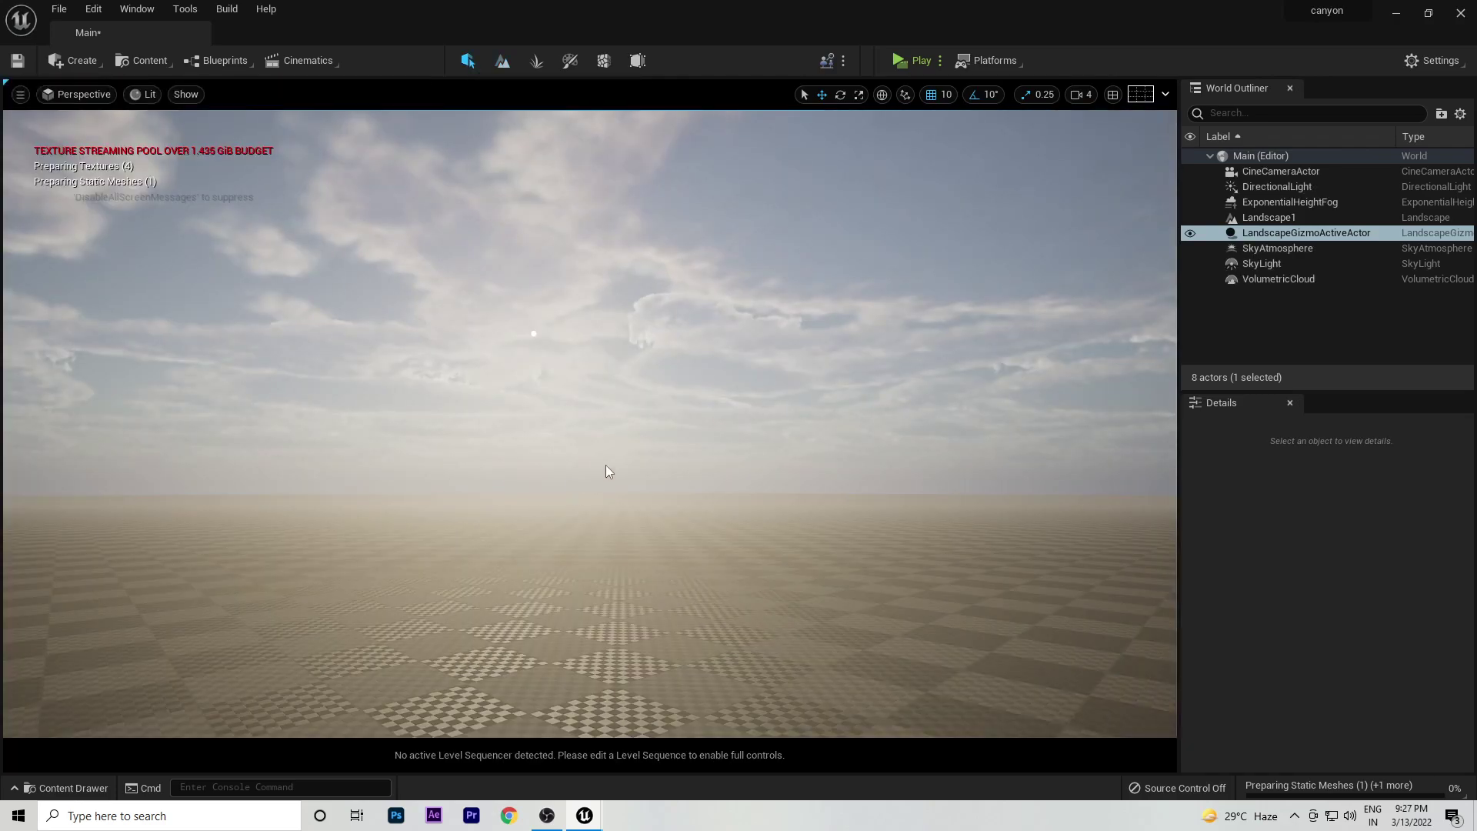
Place the S_Rock_Sandstone_rkhtq_high mesh on the landscape and set its mobility to Movable.
{"action": "right_click_drag", "start_coordinate": [606, 464], "coordinate": [606, 459]}
{"action": "key", "text": "ctrl+space"}
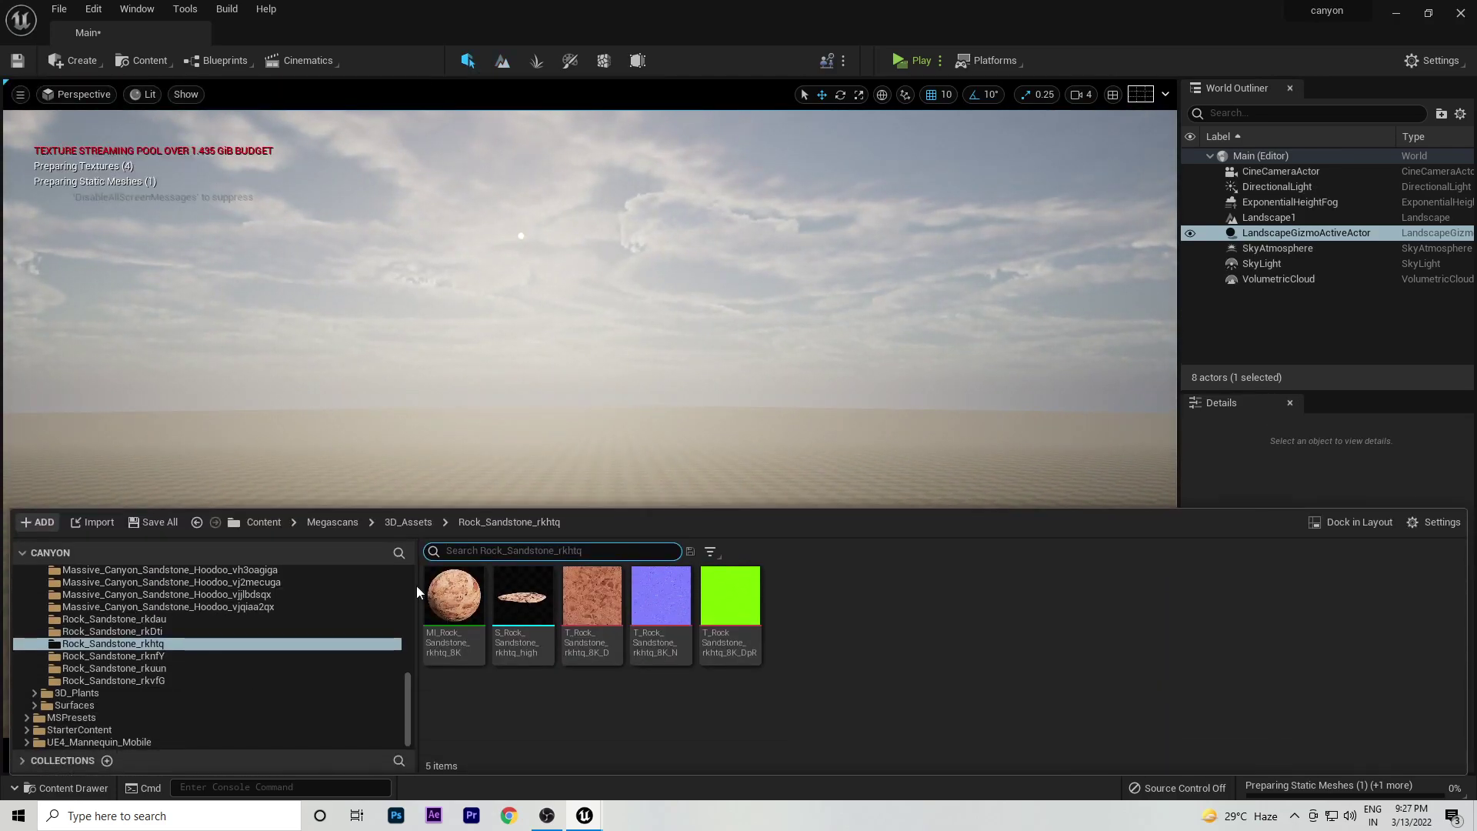
{"action": "left_click", "coordinate": [524, 596]}
{"action": "left_click_drag", "start_coordinate": [367, 487], "coordinate": [476, 551]}
{"action": "right_click_drag", "start_coordinate": [526, 566], "coordinate": [523, 564]}
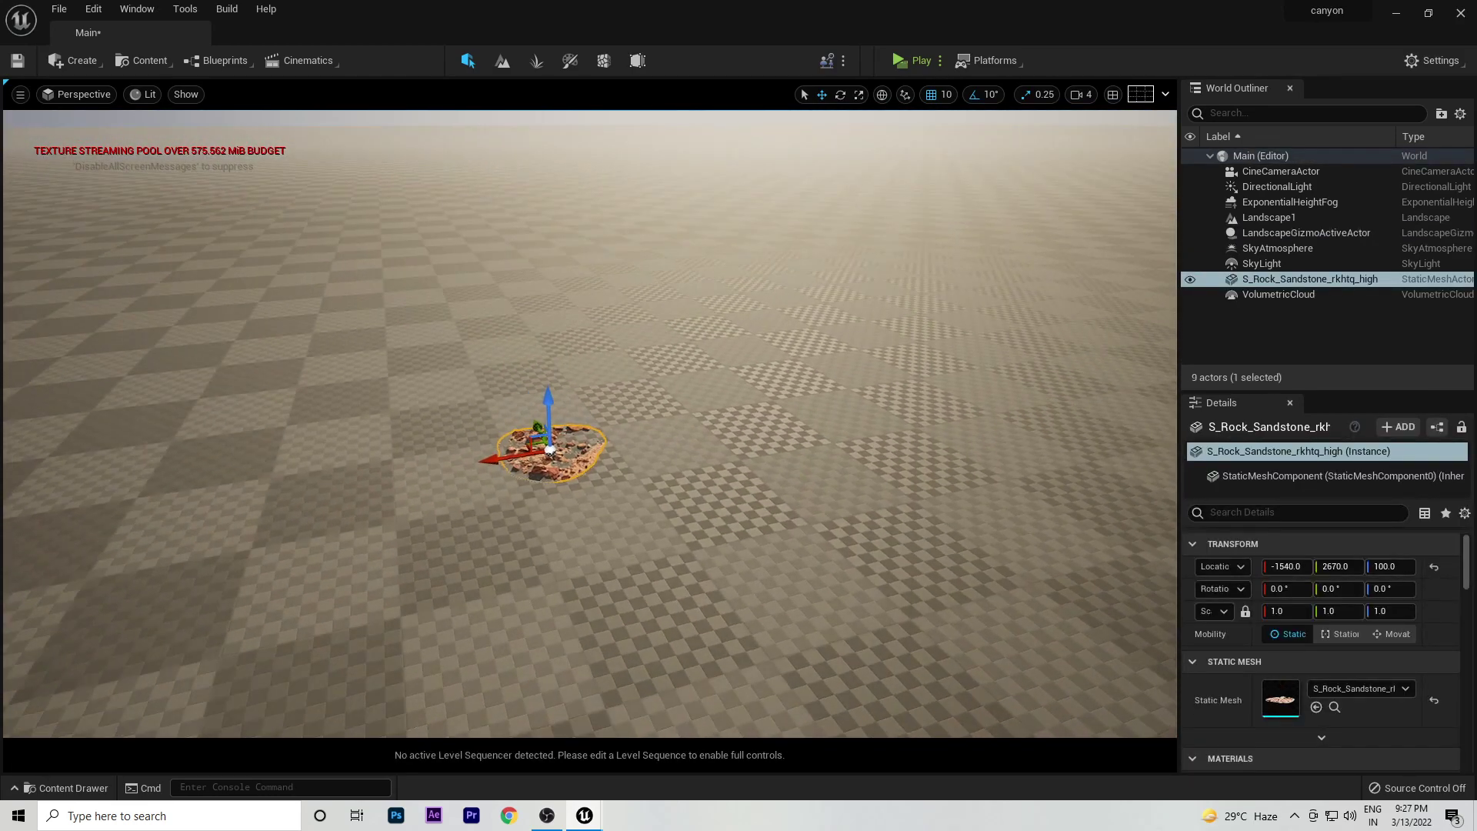
{"action": "scroll", "coordinate": [529, 513], "scroll_direction": "up", "scroll_amount": 4}
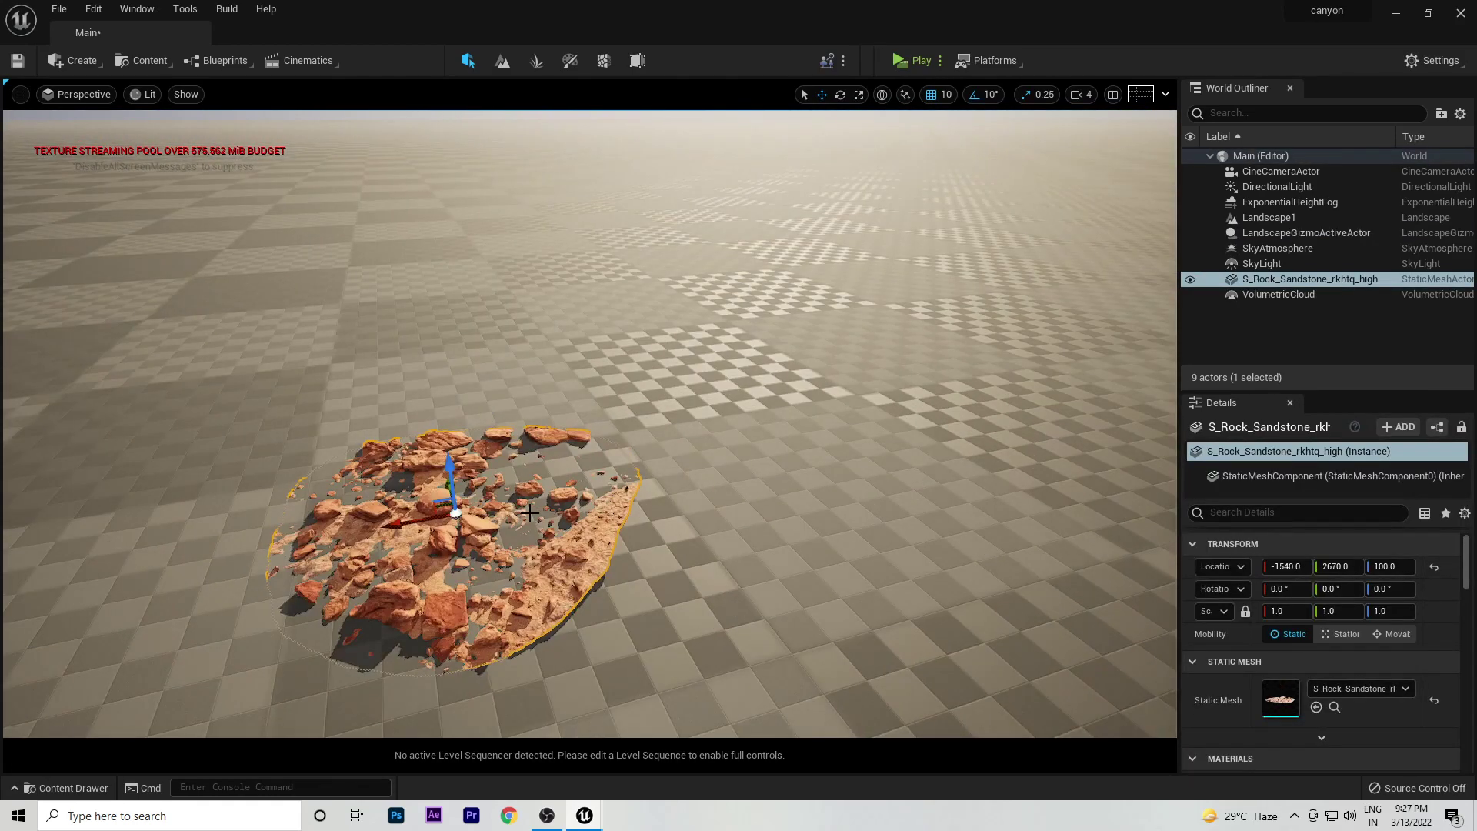
{"action": "left_click", "coordinate": [1369, 634]}
Try scaling the rock patch uniformly to about 2.07 and rotating it, and undo both changes.
{"action": "left_click_drag", "start_coordinate": [1286, 610], "coordinate": [1389, 611]}
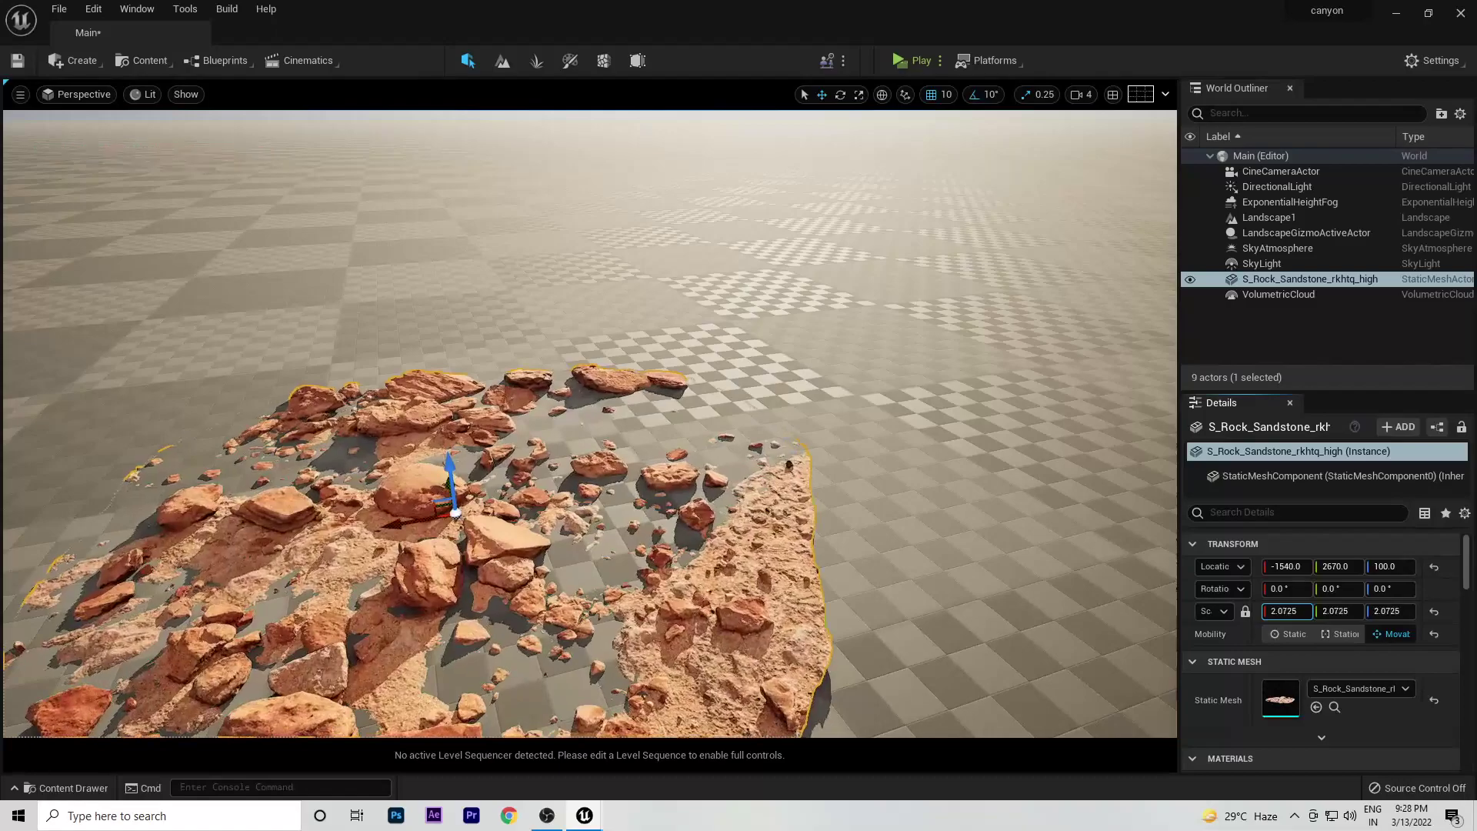
{"action": "left_click", "coordinate": [840, 95]}
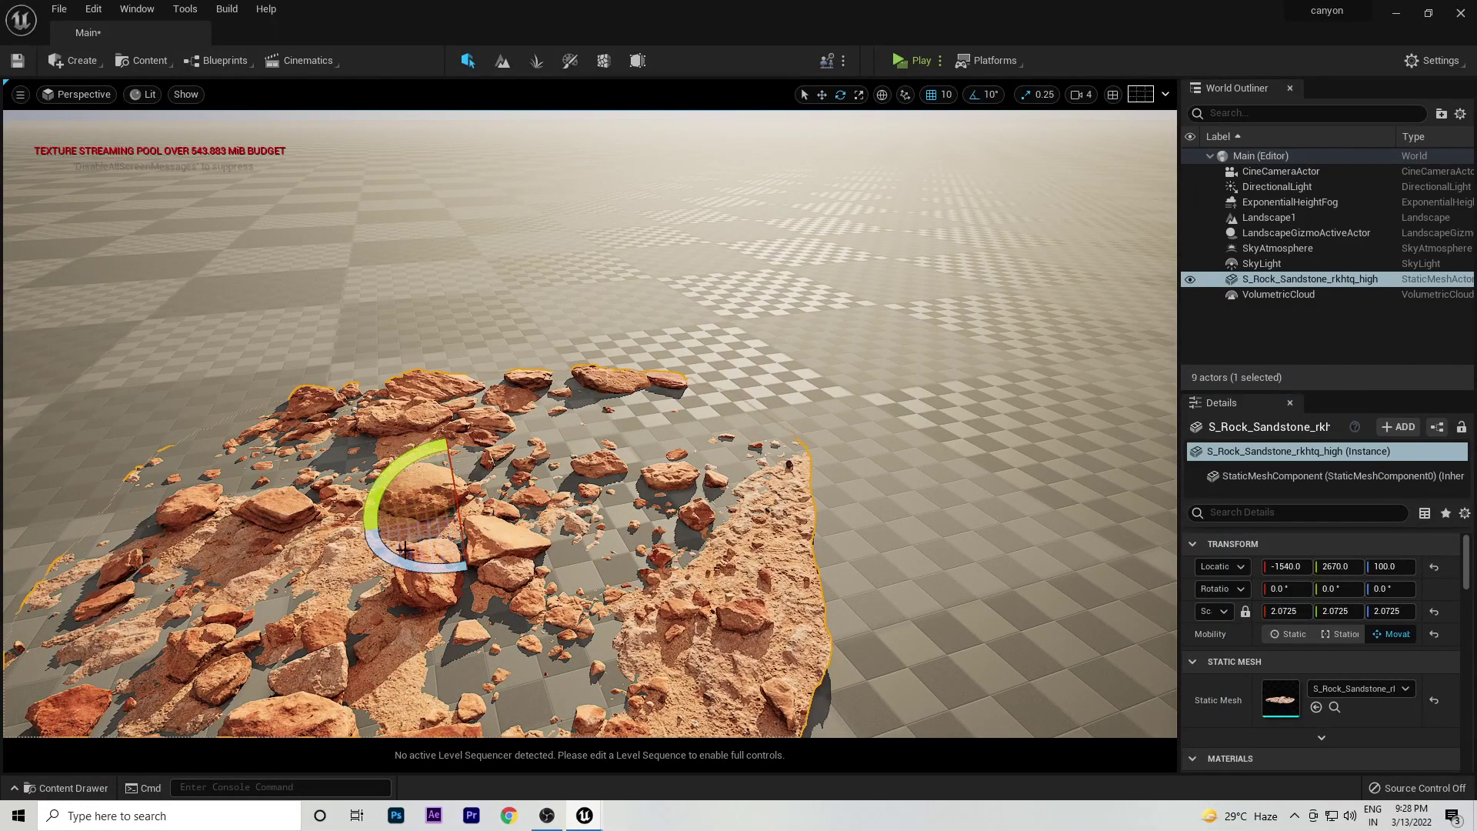
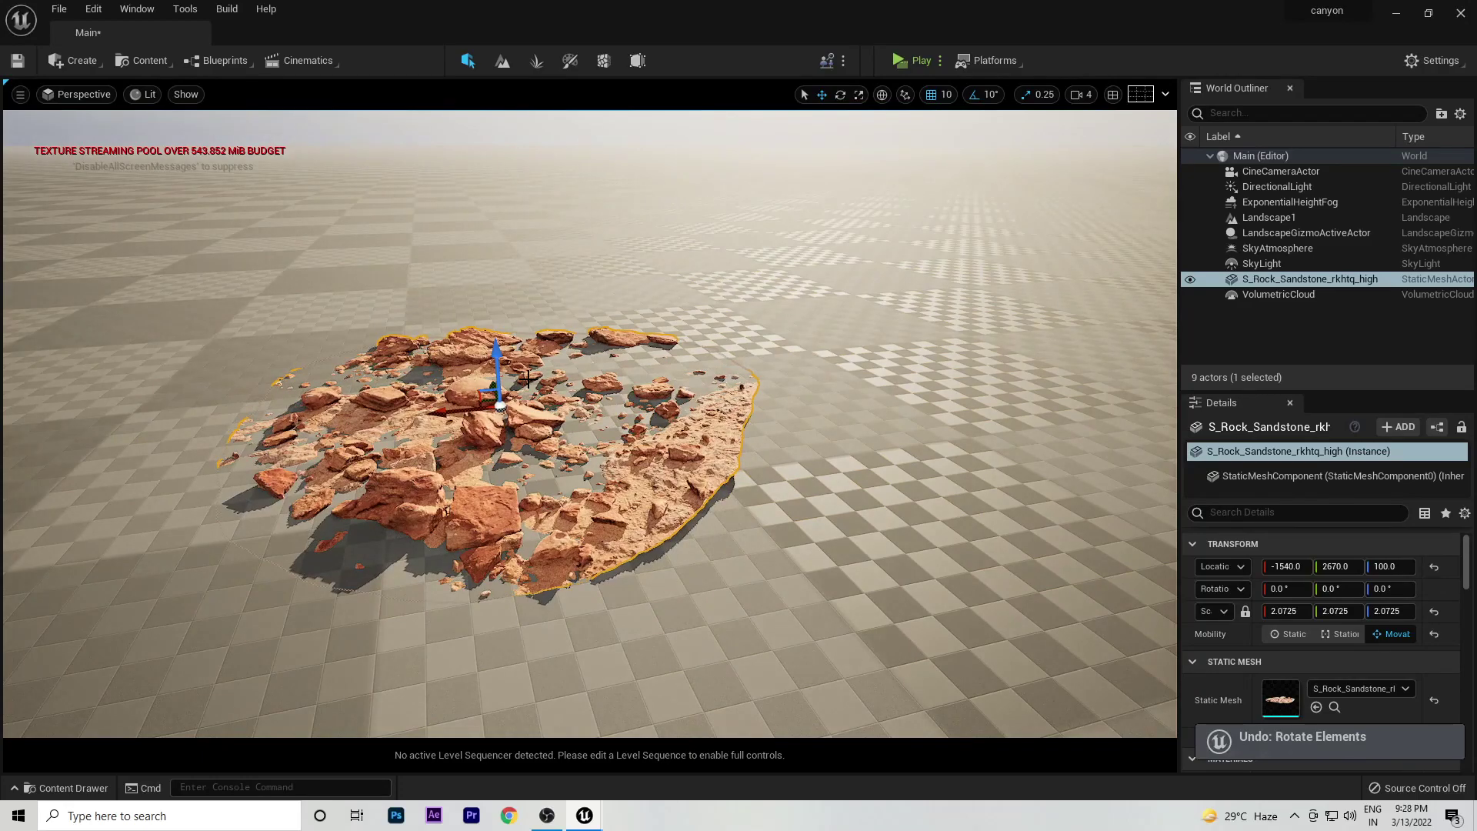
{"action": "type", "text": "1"}
{"action": "key", "text": "Return"}
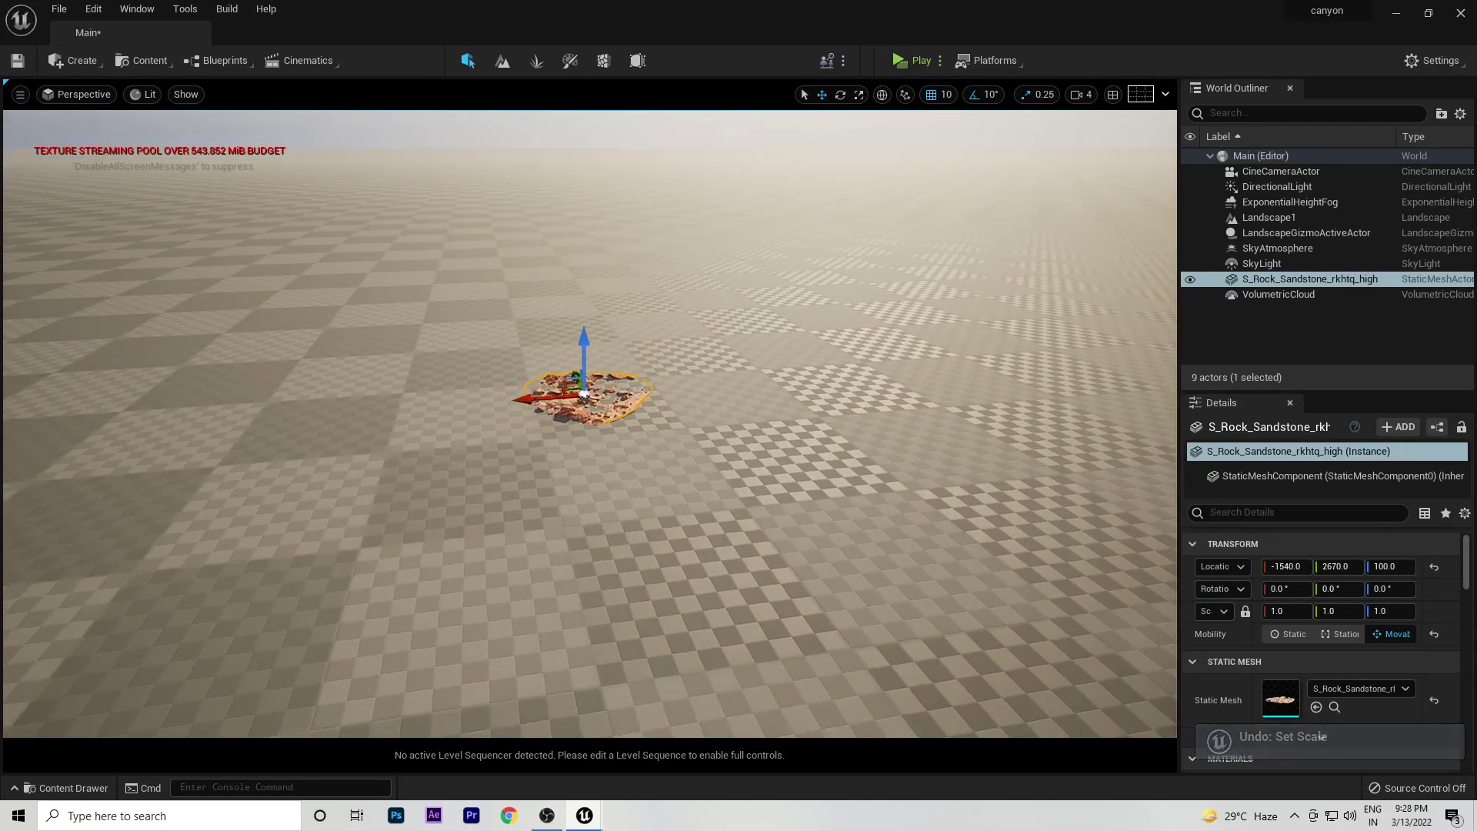
Place the S_Rock_Sandstone_rkDti_high mesh on the landscape just behind the first rock patch.
{"action": "key", "text": "f"}
{"action": "scroll", "coordinate": [718, 385], "scroll_direction": "down", "scroll_amount": 10}
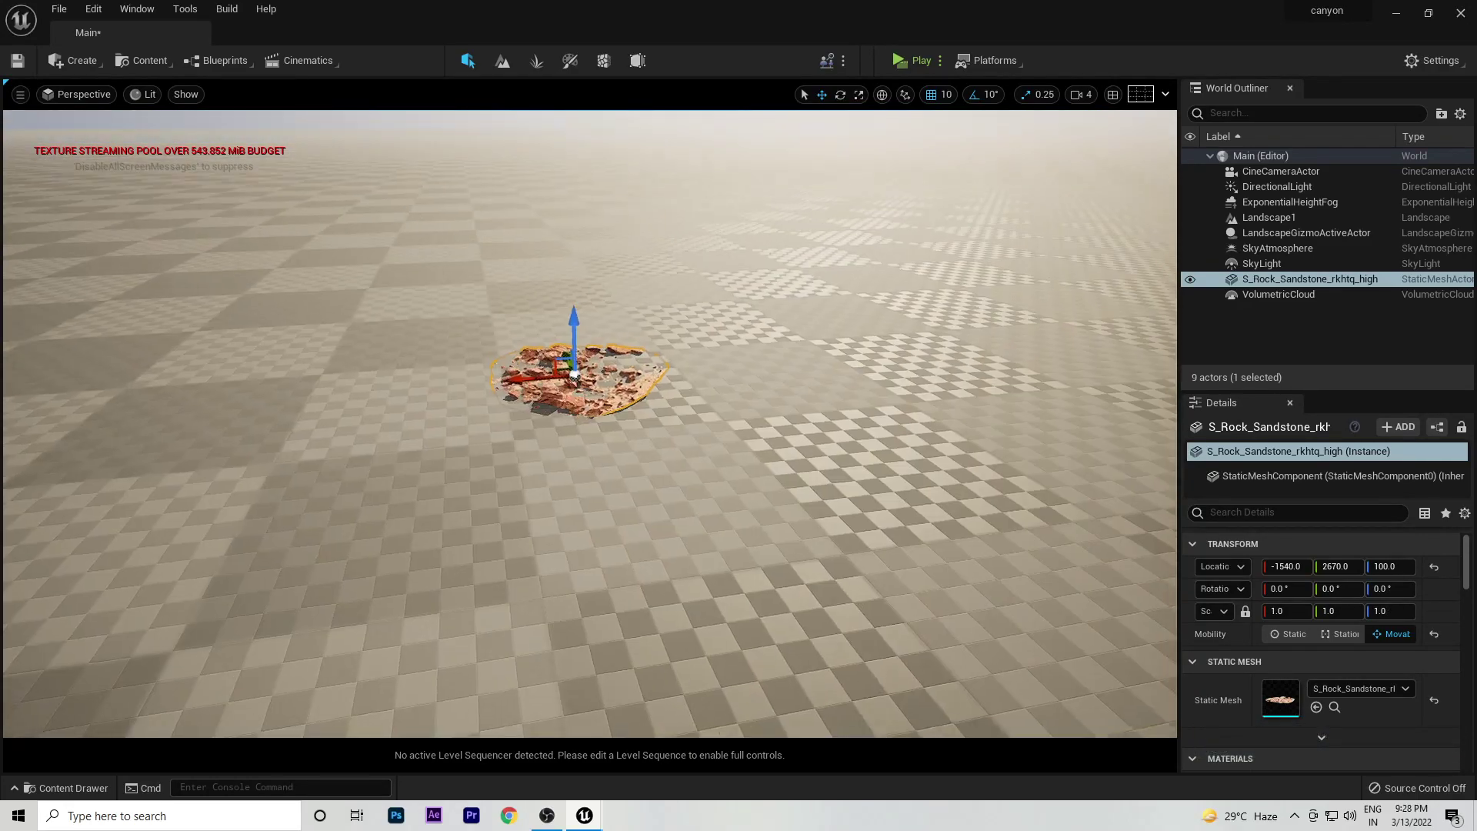
{"action": "right_click_drag", "start_coordinate": [718, 384], "coordinate": [718, 384]}
{"action": "right_click_drag", "start_coordinate": [541, 489], "coordinate": [540, 489]}
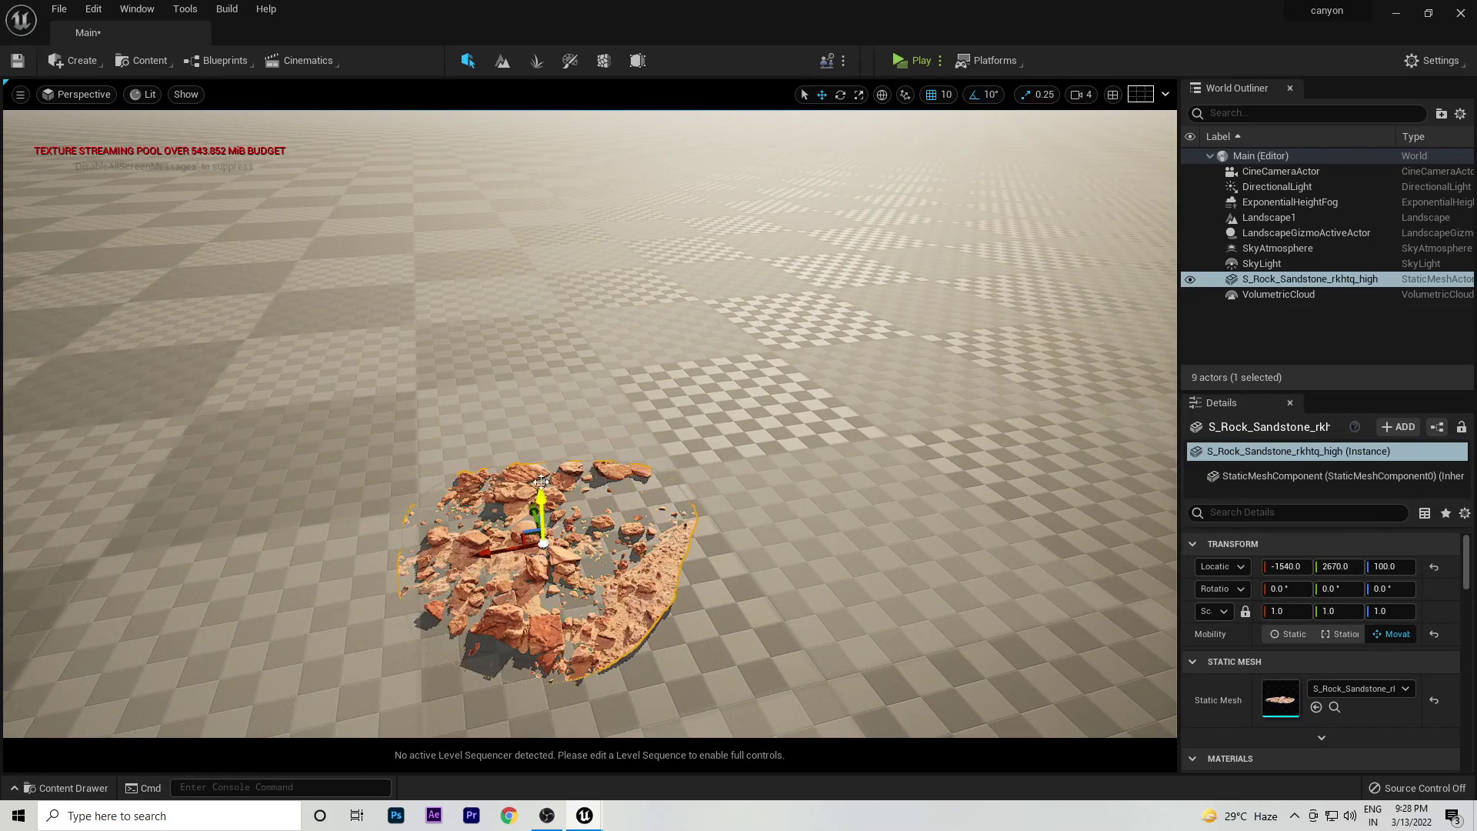
{"action": "key", "text": "ctrl+space"}
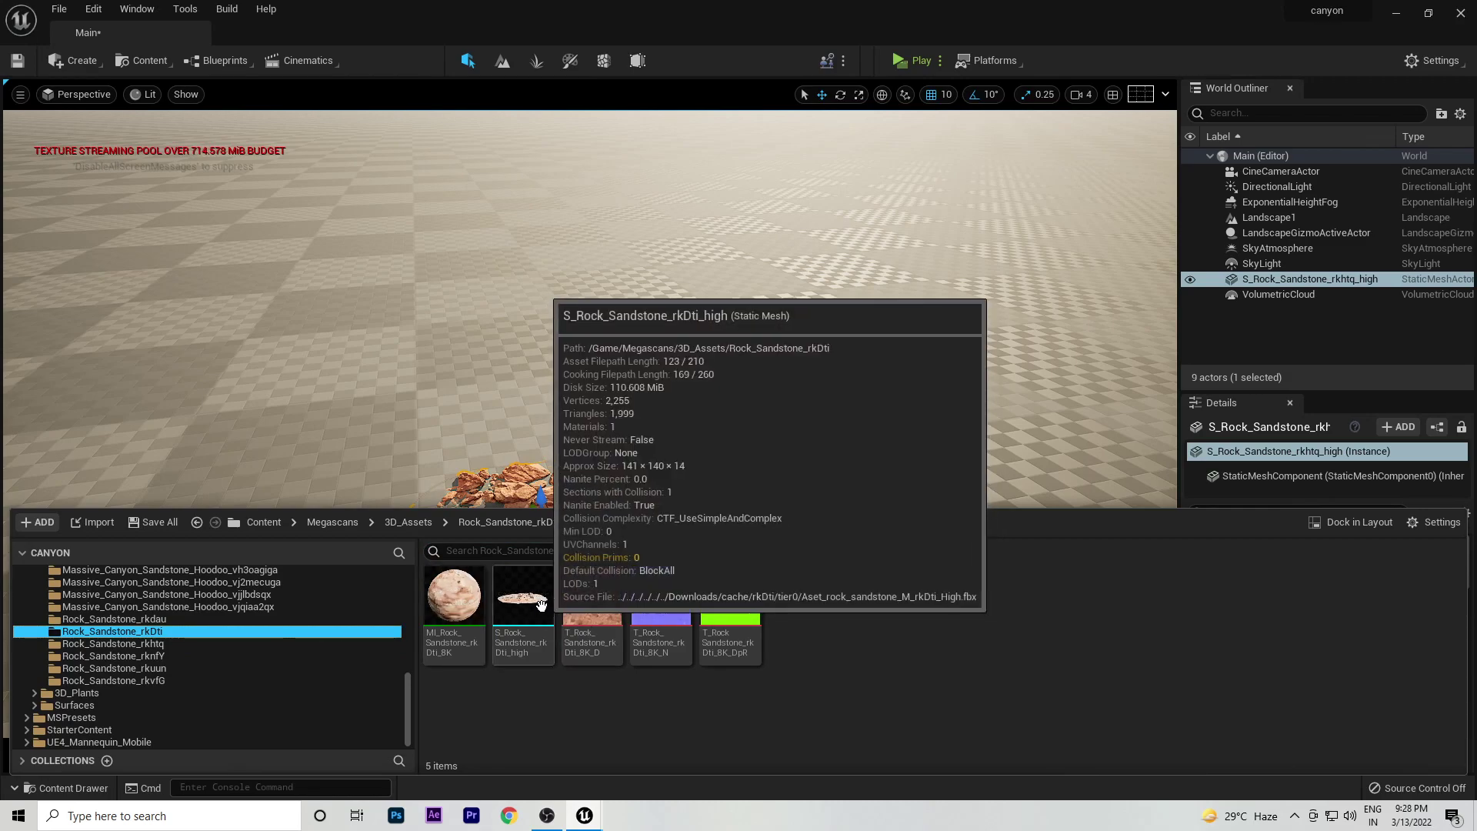
{"action": "left_click_drag", "start_coordinate": [492, 604], "coordinate": [750, 350]}
Place the S_Rock_Sandstone_rkuun_high and S_Rock_Sandstone_rkvfG_high meshes beside the existing rock patches.
{"action": "key", "text": "ctrl+space"}
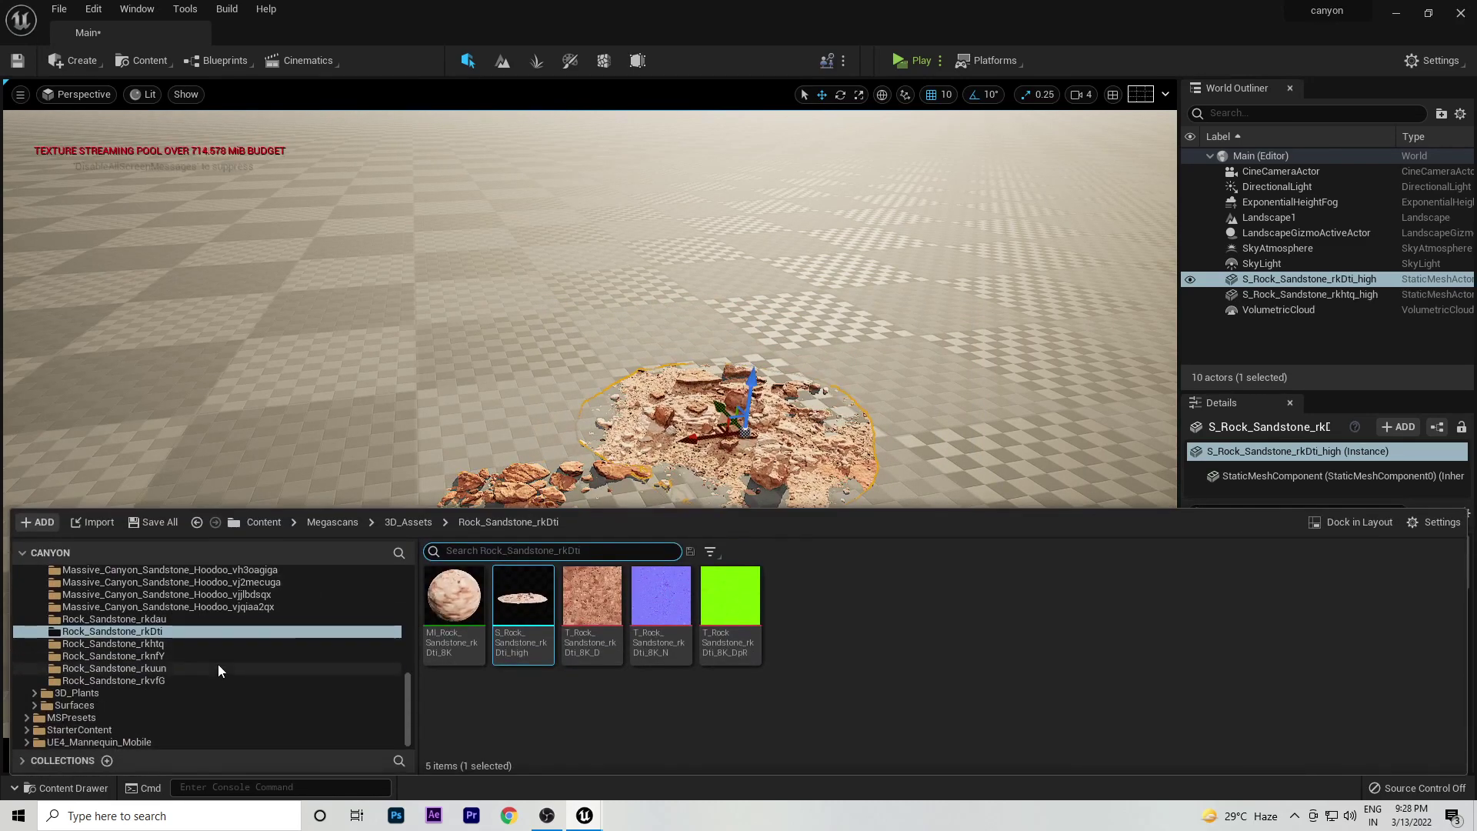
{"action": "left_click", "coordinate": [210, 658]}
{"action": "left_click_drag", "start_coordinate": [523, 596], "coordinate": [510, 432]}
{"action": "key", "text": "ctrl+space"}
{"action": "left_click", "coordinate": [158, 680]}
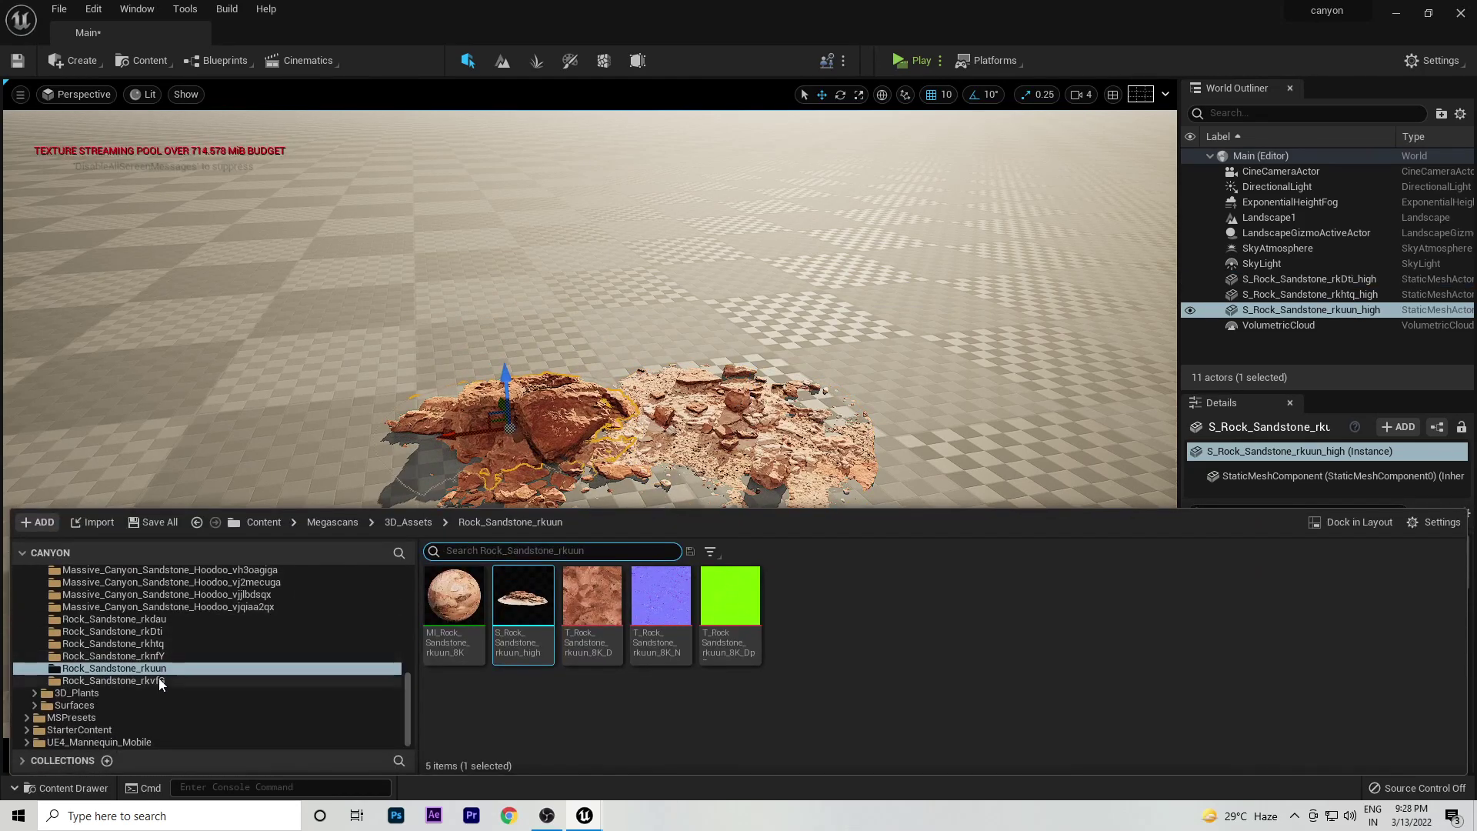
{"action": "left_click_drag", "start_coordinate": [505, 629], "coordinate": [294, 461]}
{"action": "left_click", "coordinate": [642, 485]}
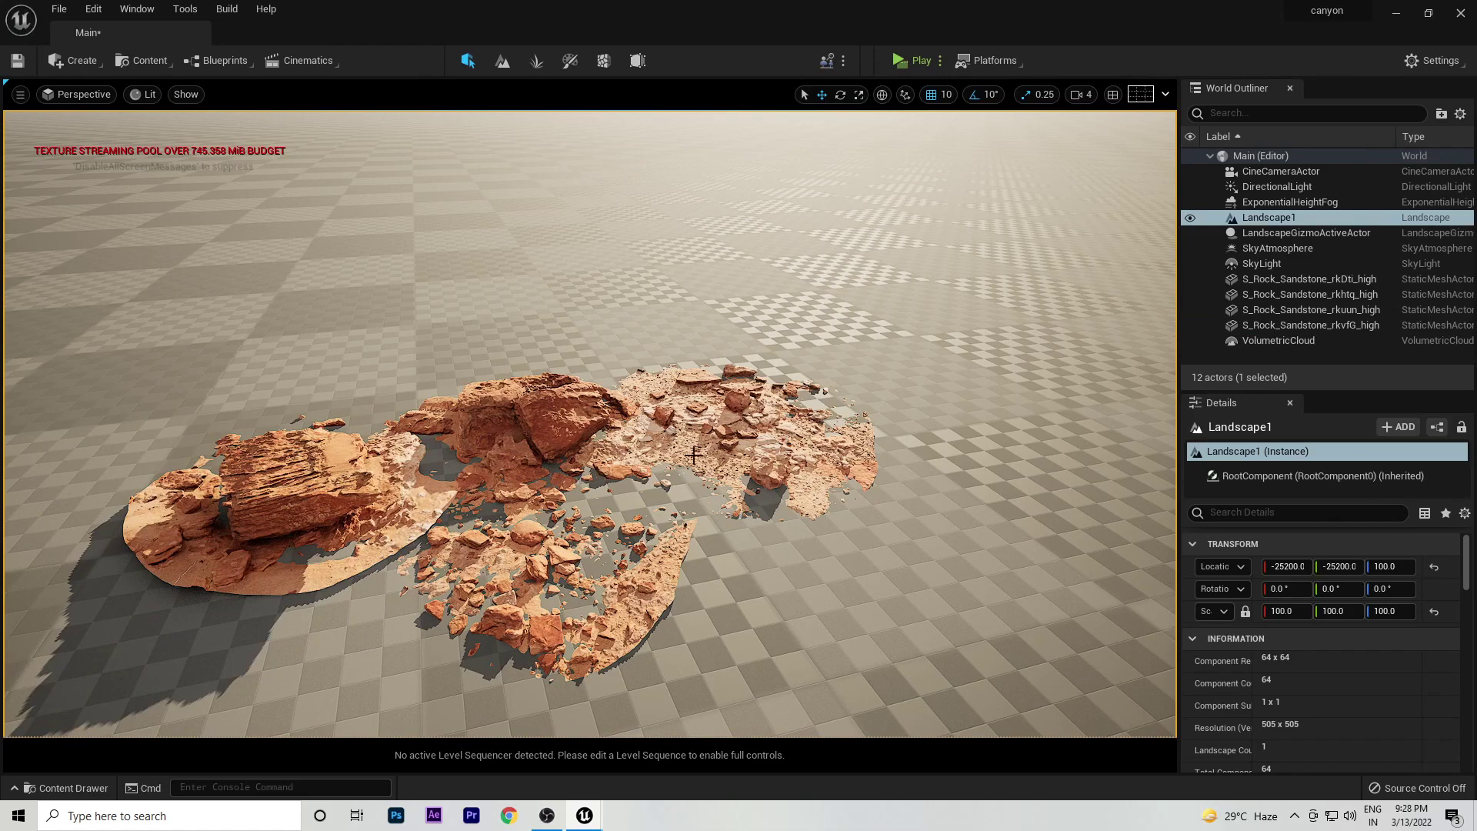
Place two instances of the S_Rock_Sandstone_rkdau_high mesh side by side along the back of the rock cluster.
{"action": "key", "text": "ctrl+space"}
{"action": "left_click", "coordinate": [146, 620]}
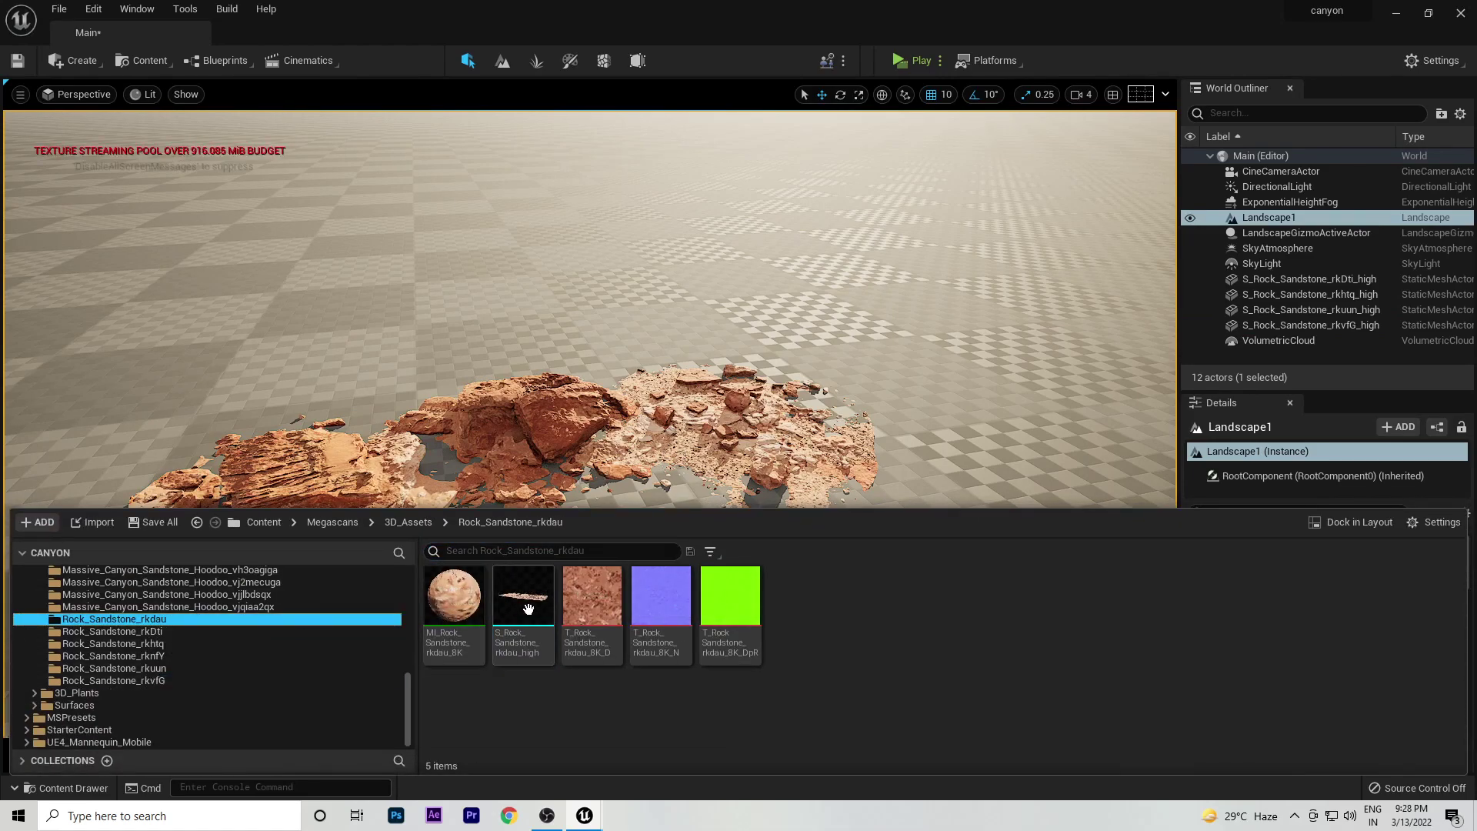
{"action": "left_click_drag", "start_coordinate": [528, 610], "coordinate": [343, 371]}
Duplicate the S_Rock_Sandstone_rkhtq_high patch and place the copy beside it at X -1580, Y 2630.
{"action": "left_click", "coordinate": [546, 555]}
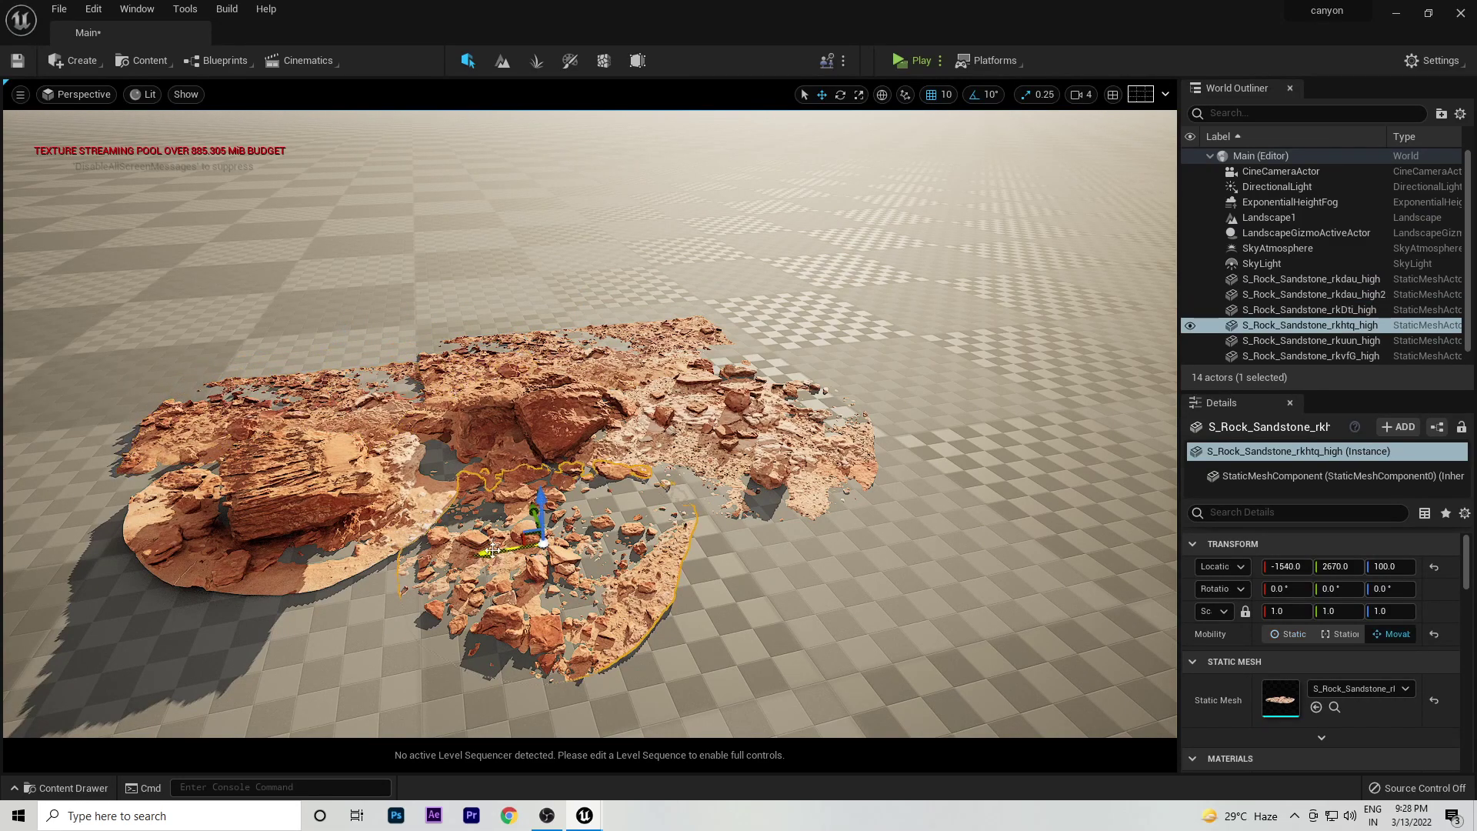
{"action": "left_click_drag", "start_coordinate": [493, 550], "coordinate": [798, 487], "text": "alt"}
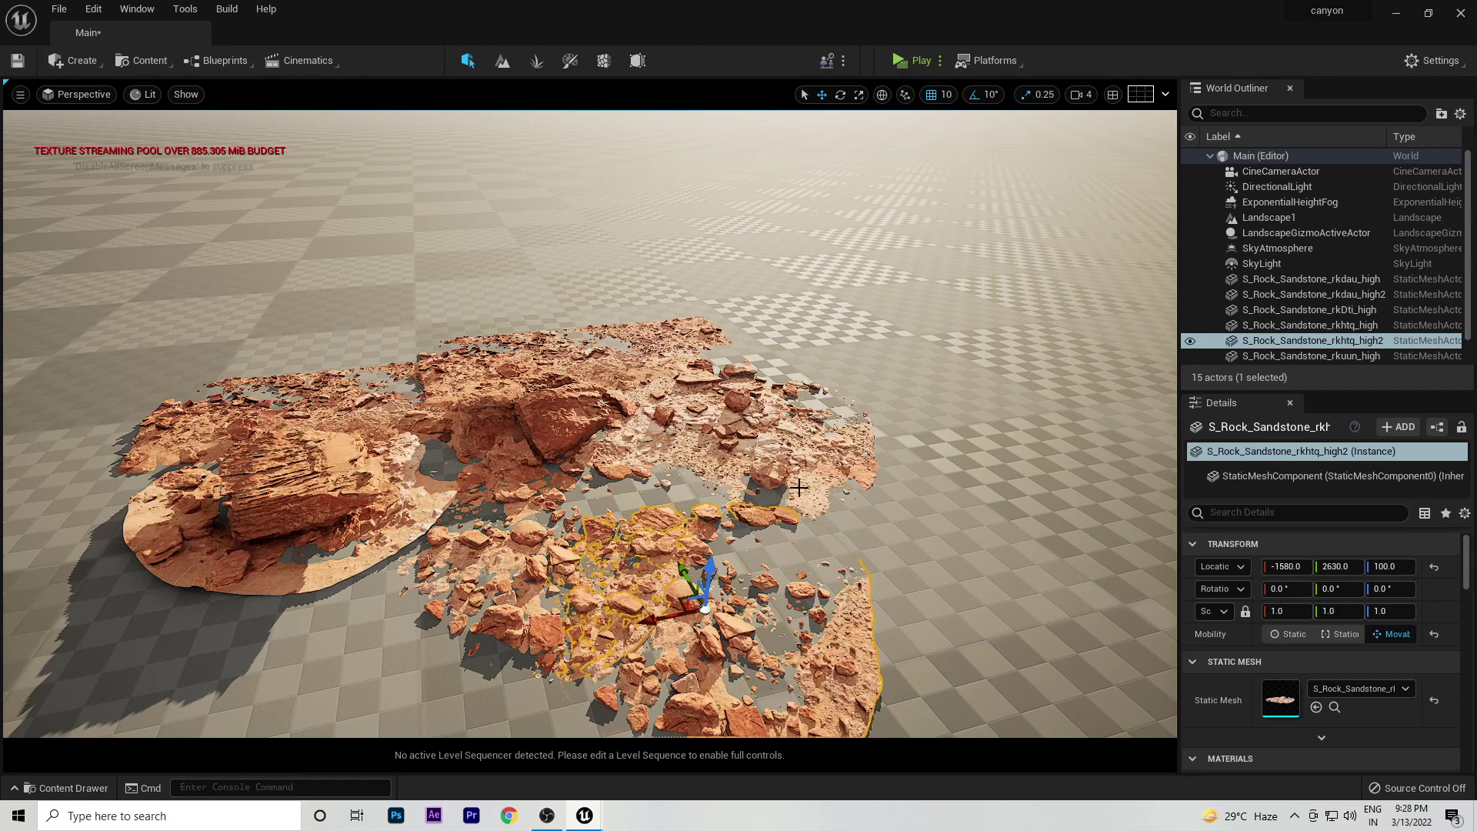
{"action": "scroll", "coordinate": [798, 487], "scroll_direction": "down", "scroll_amount": 3}
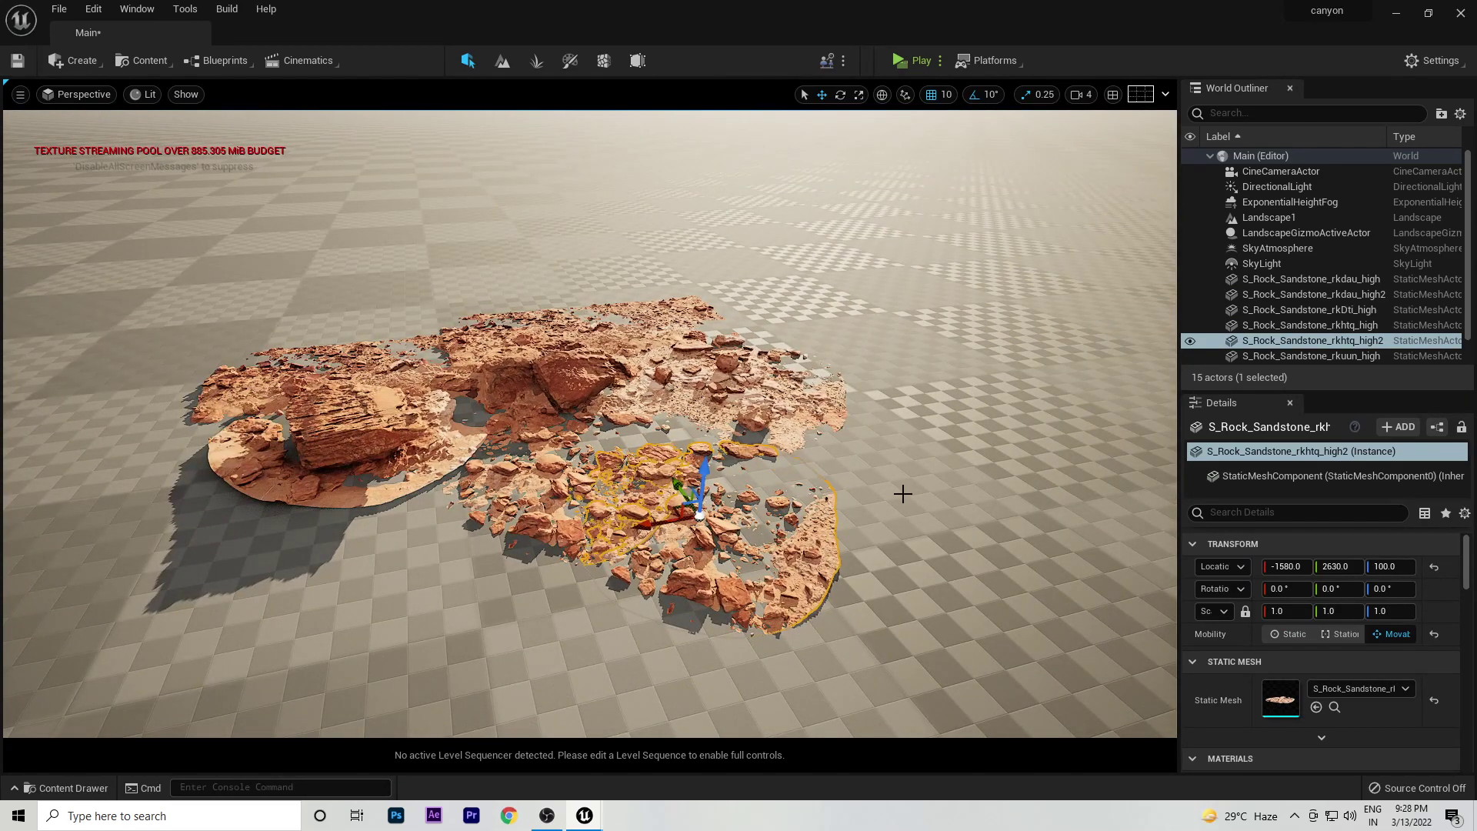
{"action": "left_click", "coordinate": [917, 363]}
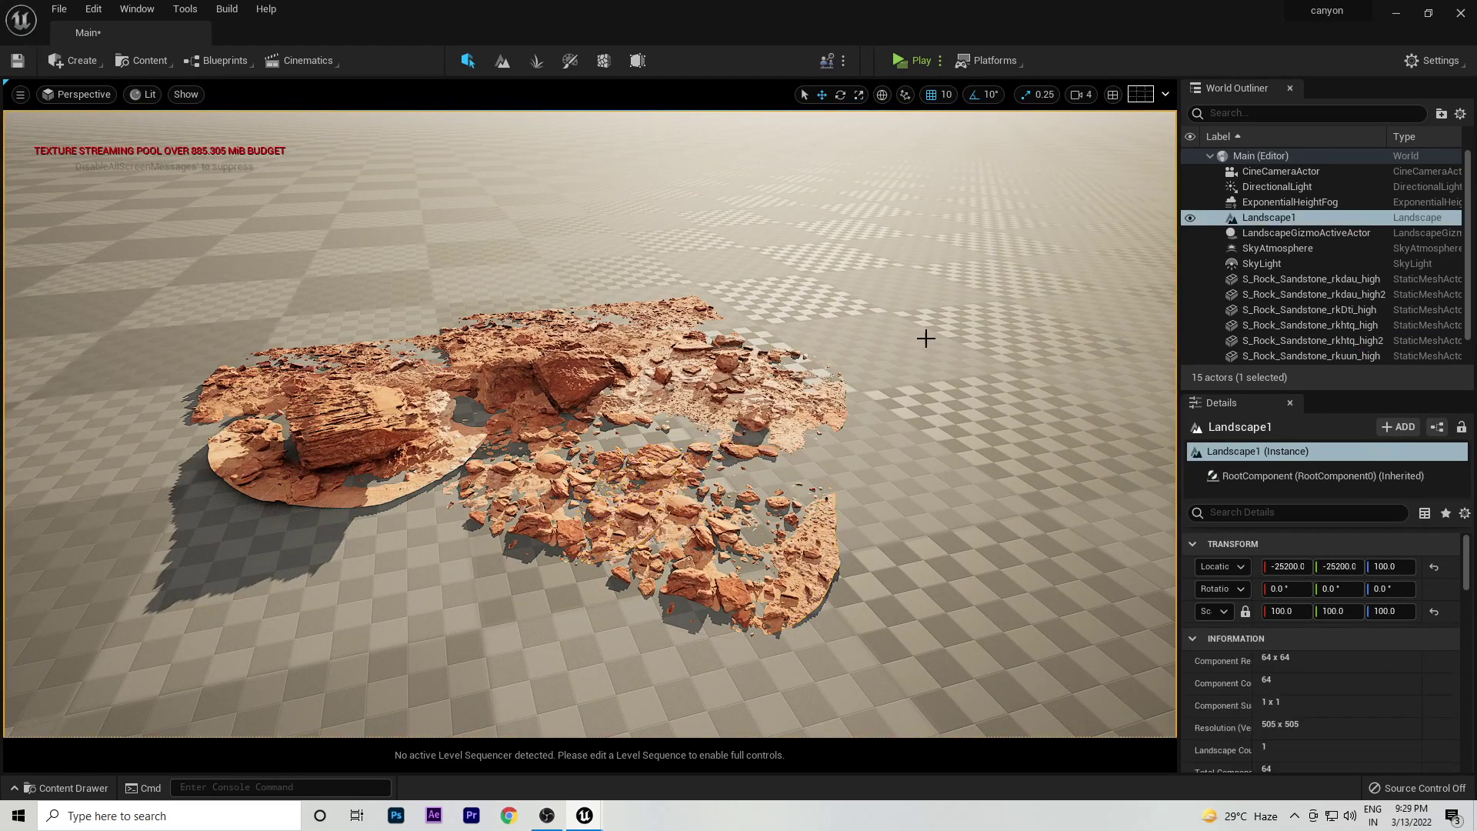
Collapse the project's Megascans folder and open Quixel Bridge from it to add more content.
{"action": "key", "text": "ctrl+space"}
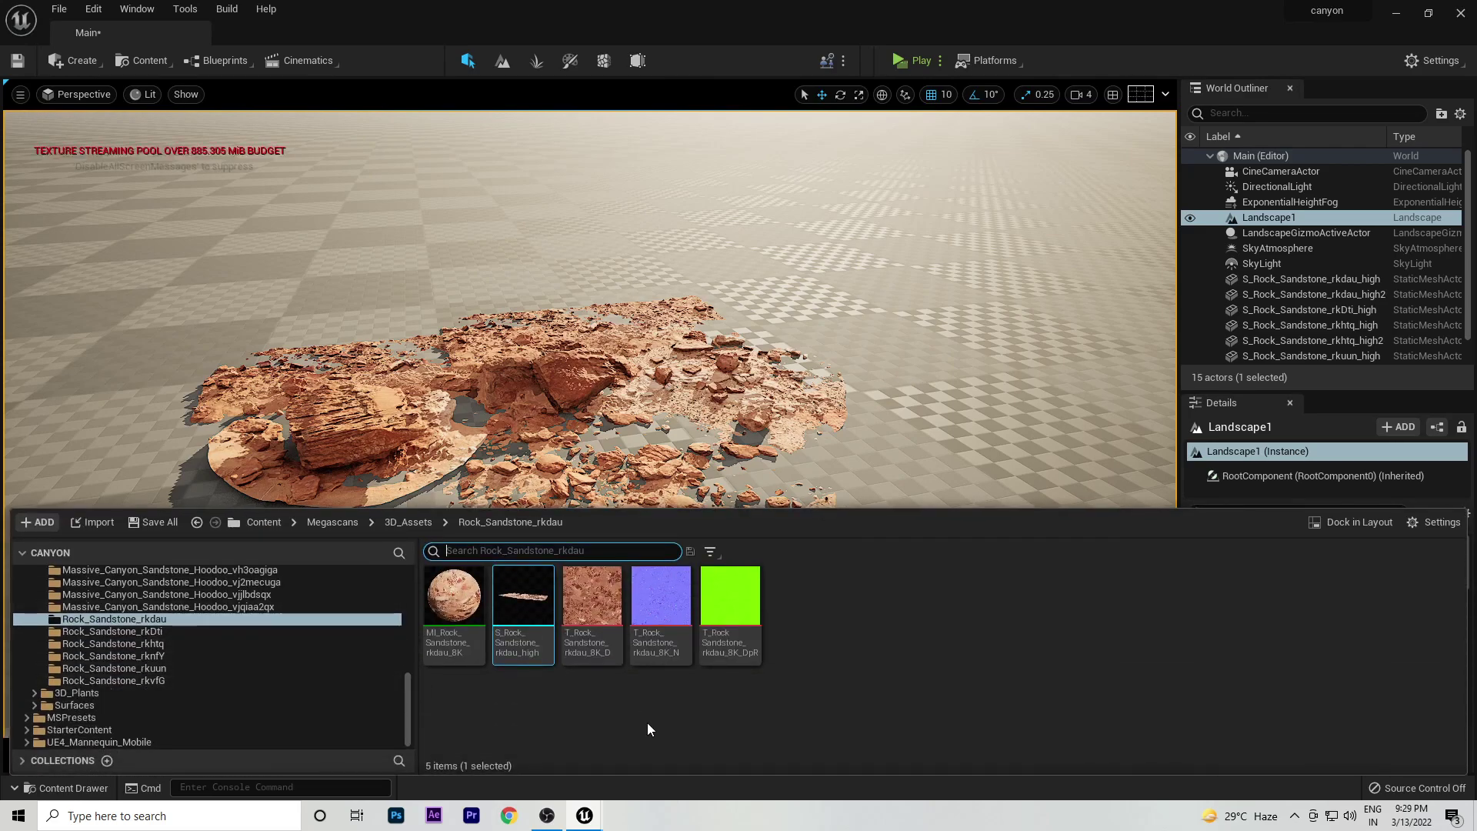
{"action": "scroll", "coordinate": [182, 637], "scroll_direction": "up", "scroll_amount": 10}
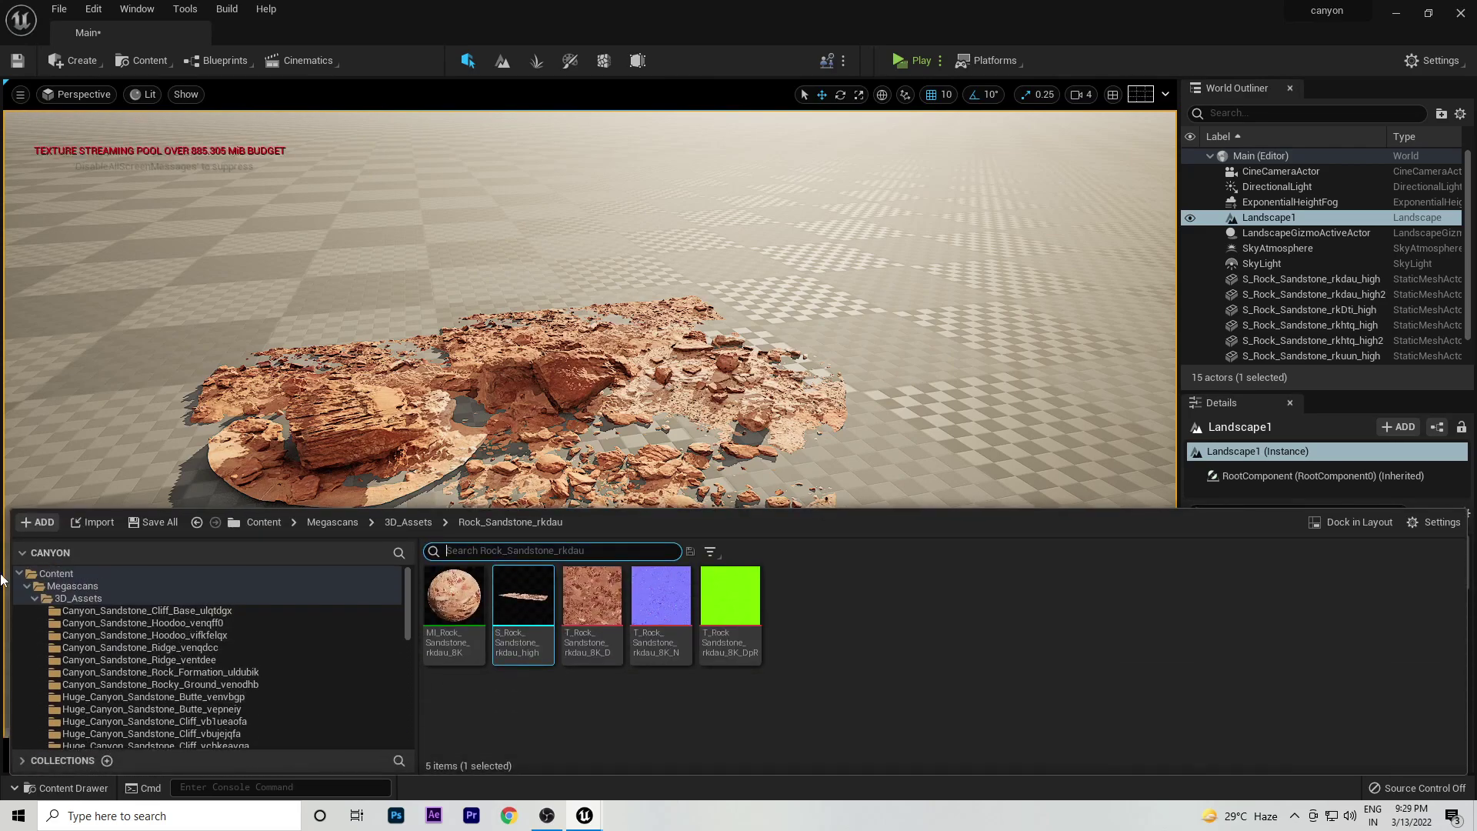
{"action": "left_click", "coordinate": [27, 586]}
{"action": "right_click", "coordinate": [634, 702]}
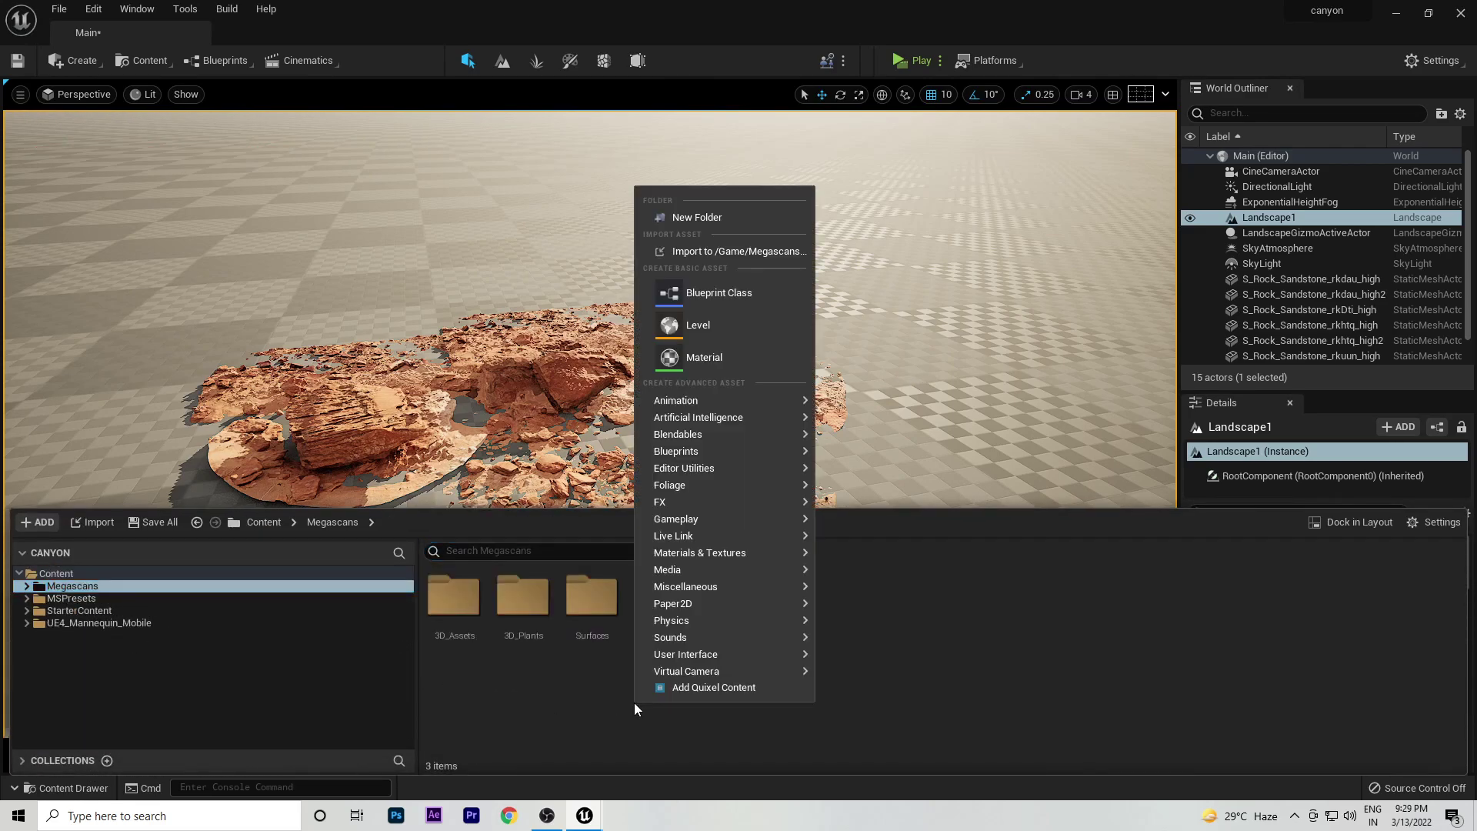
{"action": "left_click", "coordinate": [681, 688]}
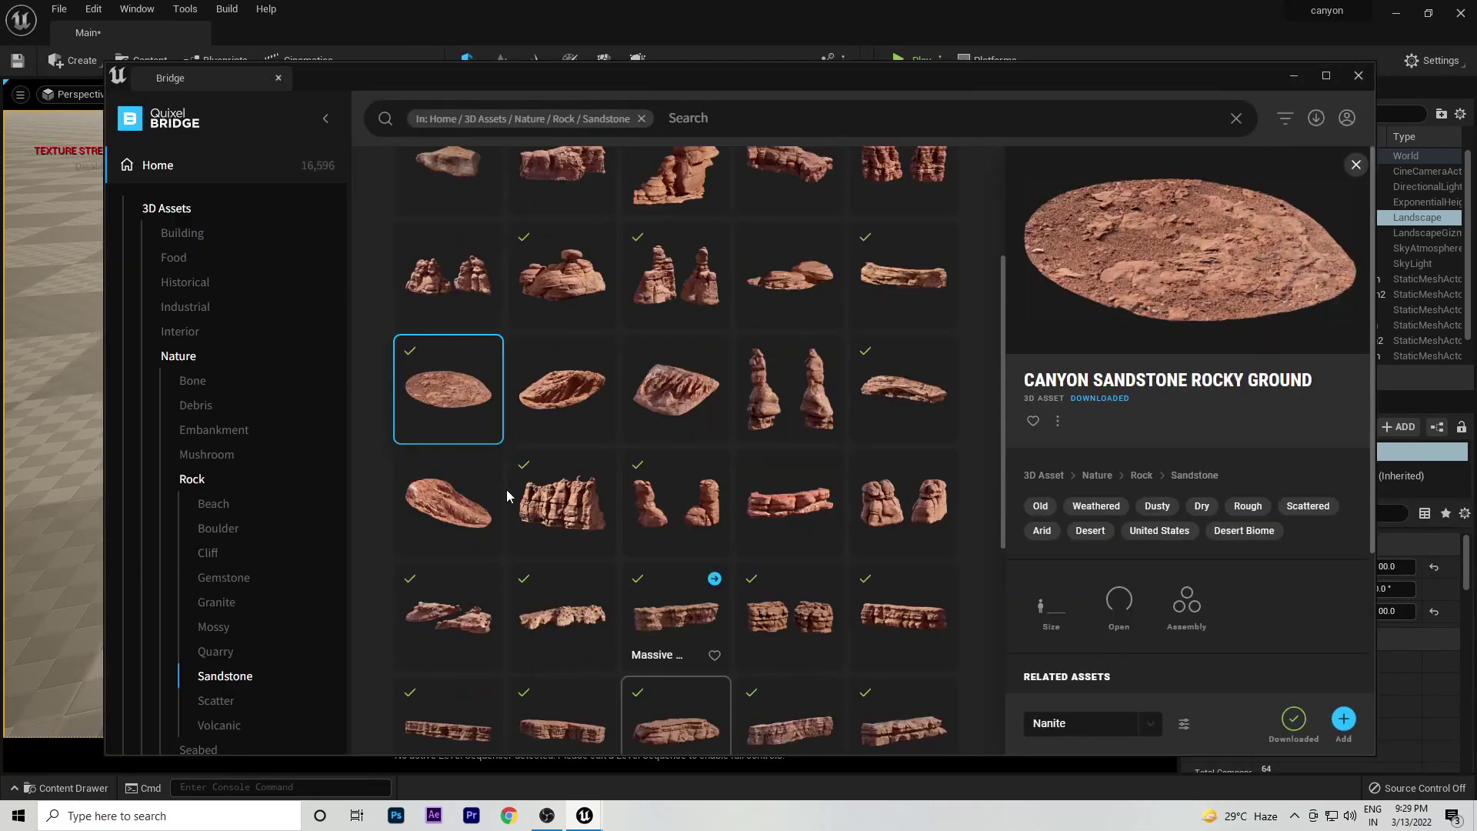
Switch Bridge to the Surfaces category and close the Canyon Sandstone Rocky Ground details.
{"action": "left_click", "coordinate": [166, 209]}
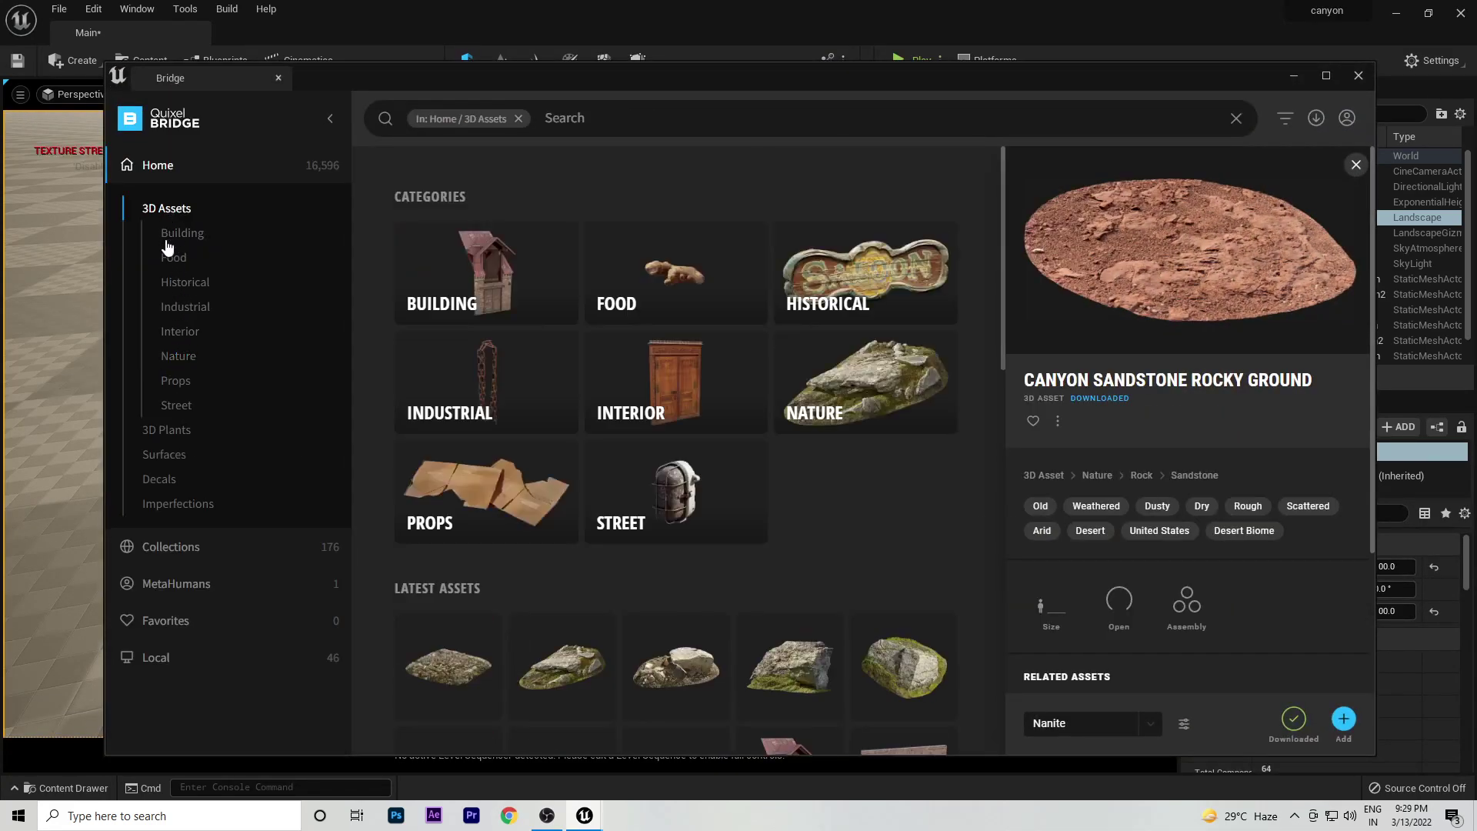
{"action": "left_click", "coordinate": [164, 455]}
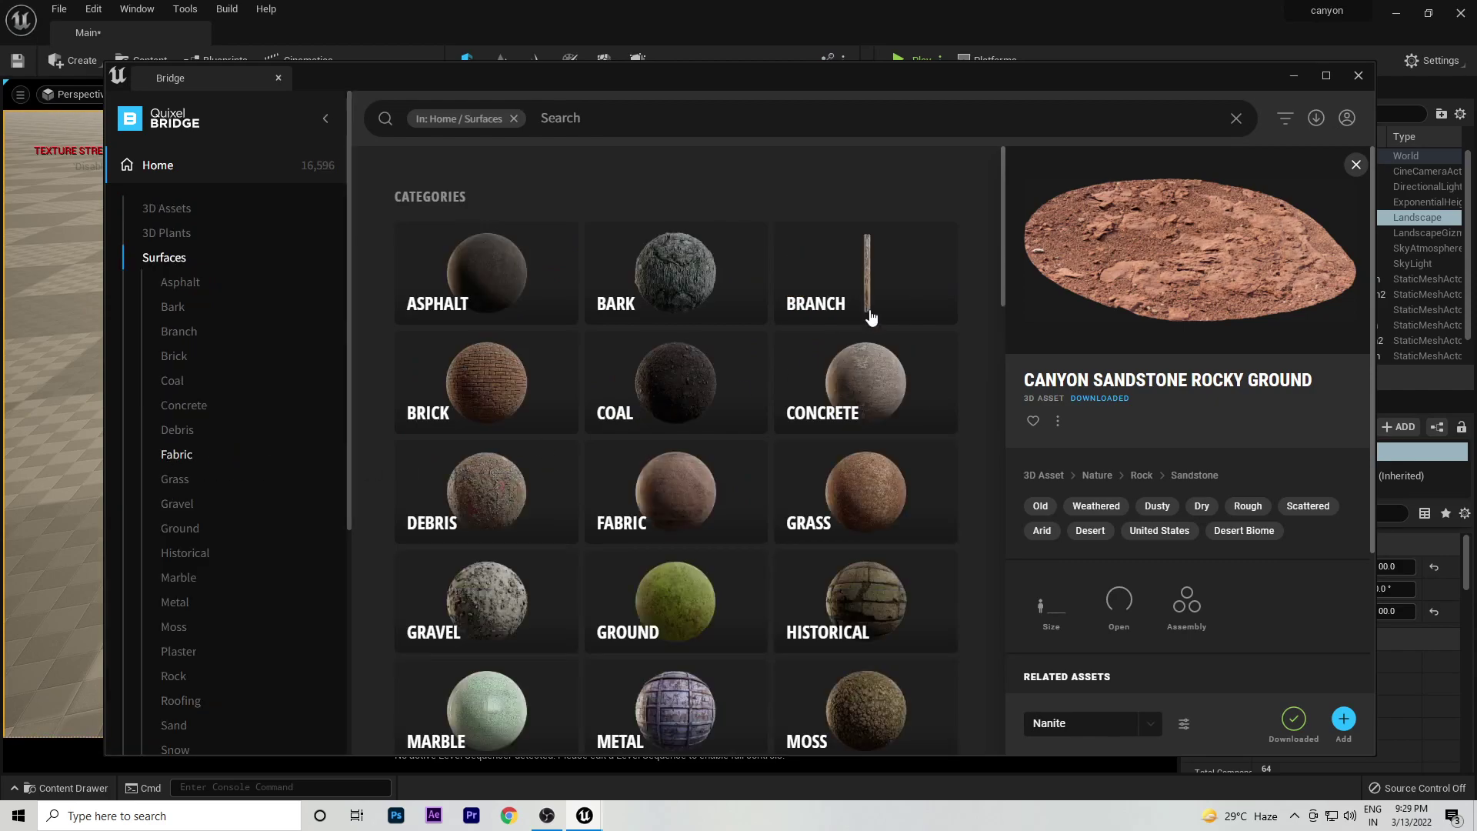
{"action": "left_click", "coordinate": [1356, 165]}
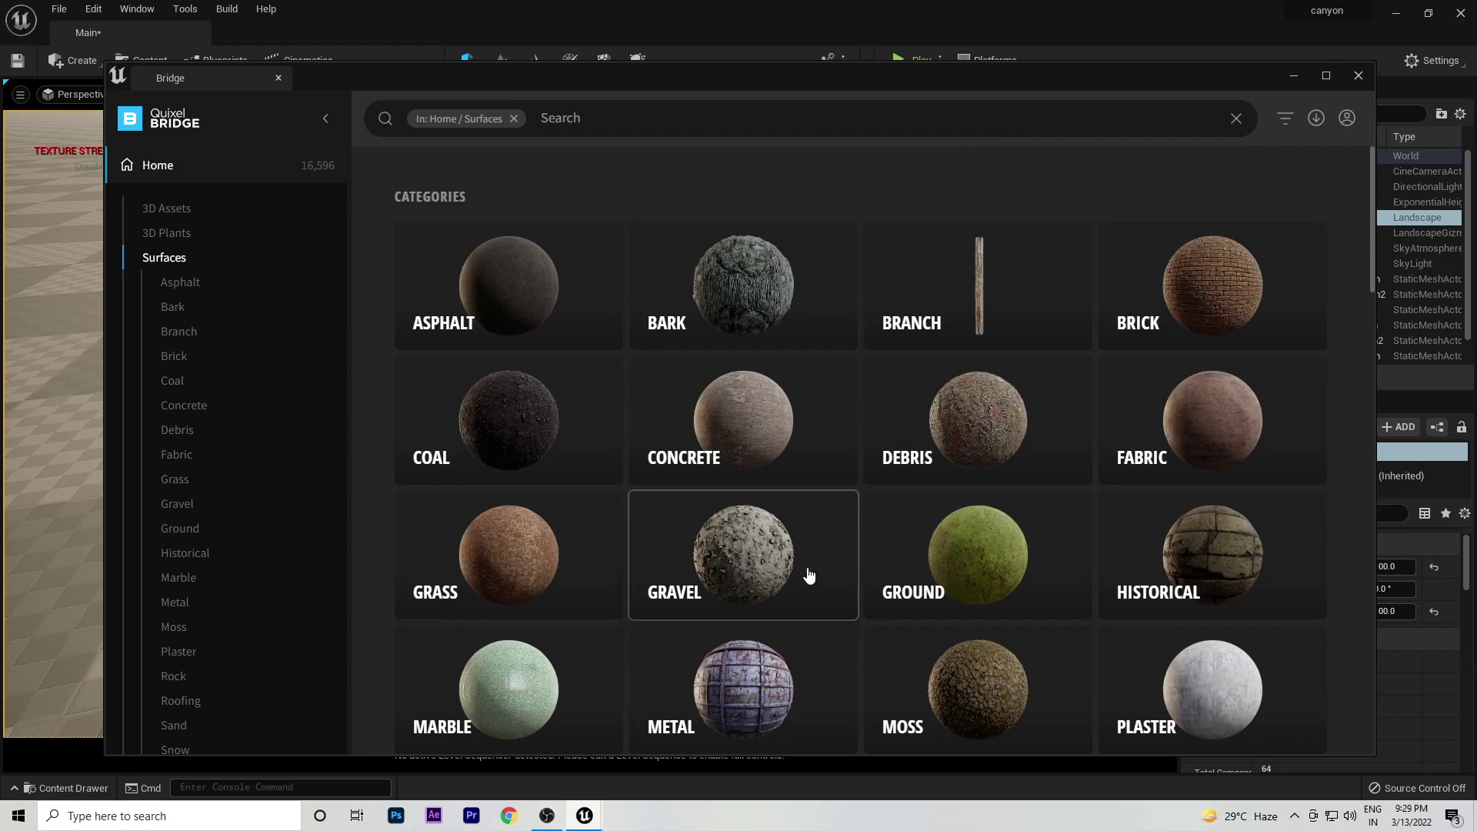
Browse the surfaces in the Ground / Other category for a suitable canyon ground.
{"action": "left_click", "coordinate": [880, 573]}
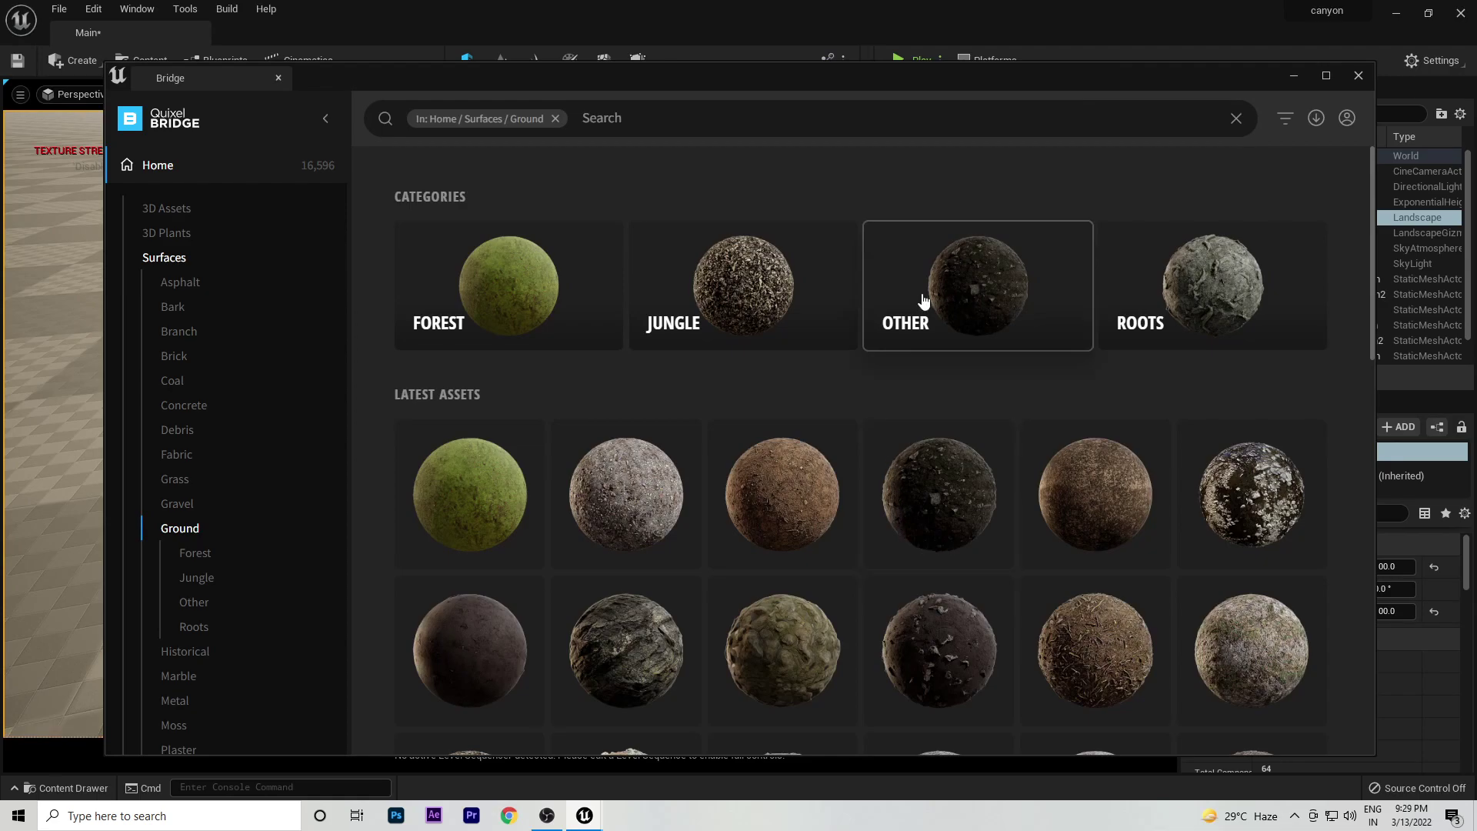
{"action": "left_click", "coordinate": [947, 298]}
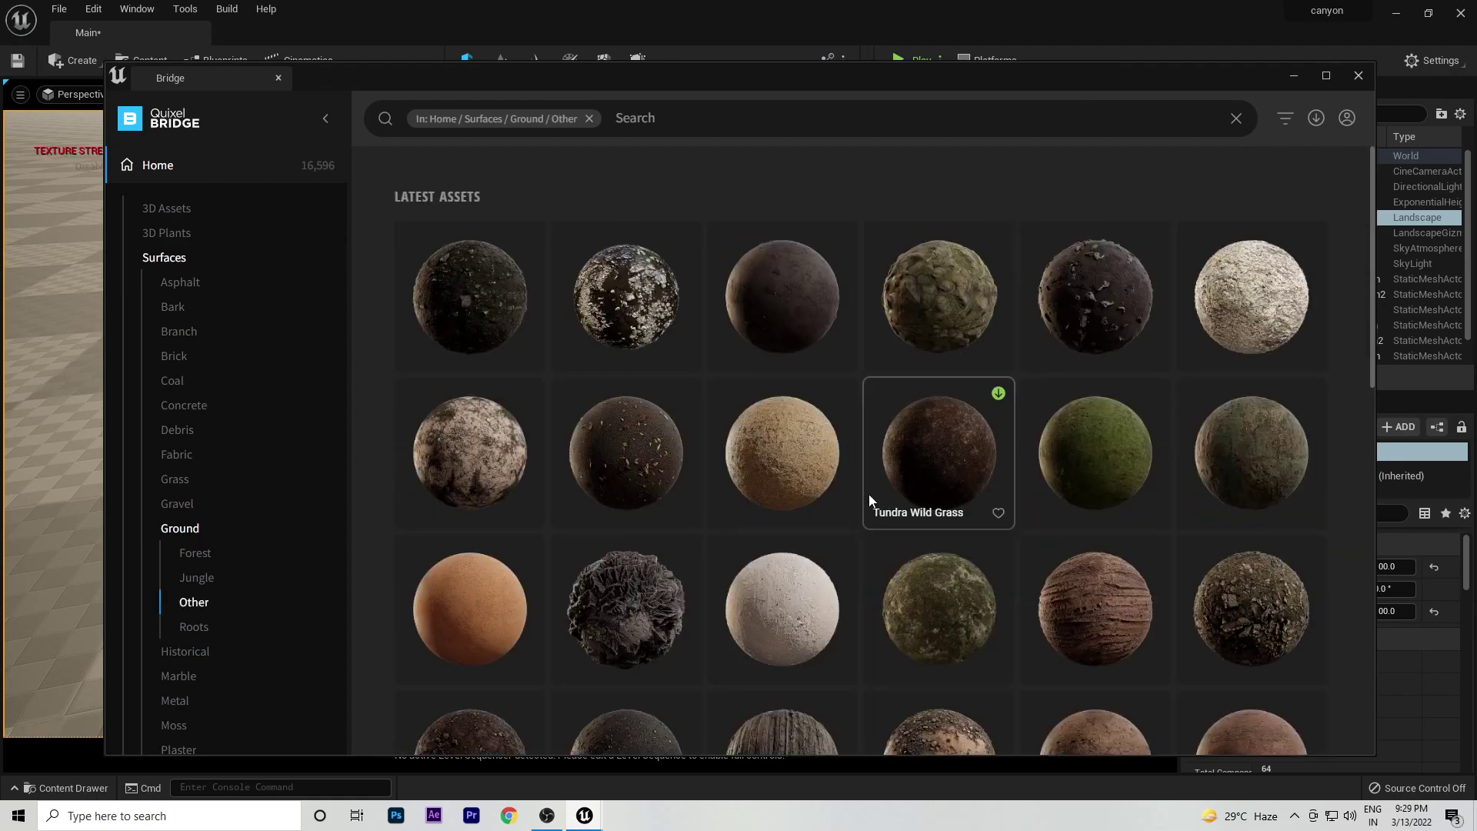
{"action": "scroll", "coordinate": [866, 504], "scroll_direction": "down", "scroll_amount": 5}
{"action": "scroll", "coordinate": [865, 503], "scroll_direction": "down", "scroll_amount": 5}
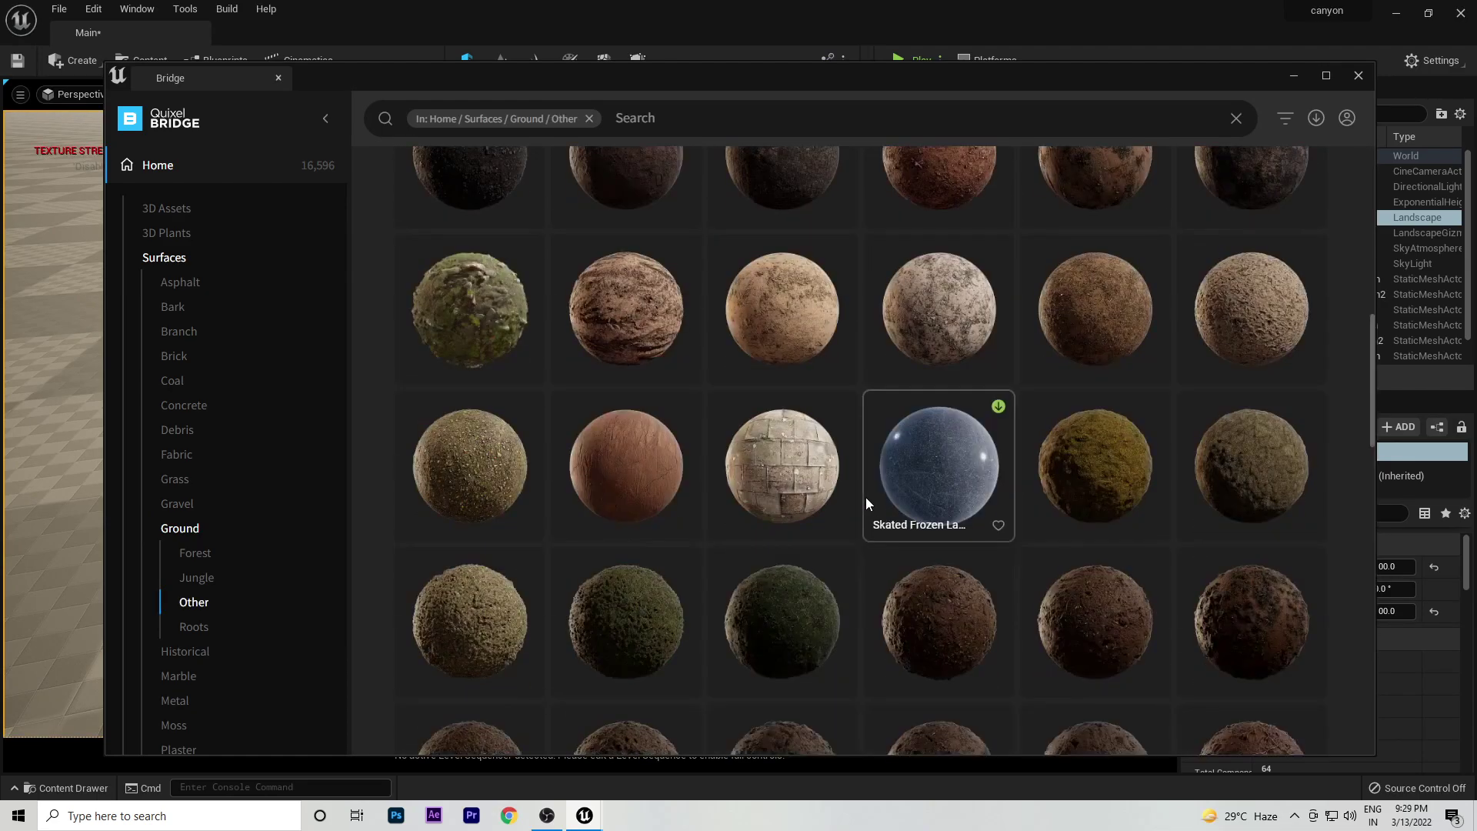
{"action": "scroll", "coordinate": [865, 504], "scroll_direction": "down", "scroll_amount": 4}
{"action": "scroll", "coordinate": [866, 500], "scroll_direction": "down", "scroll_amount": 10}
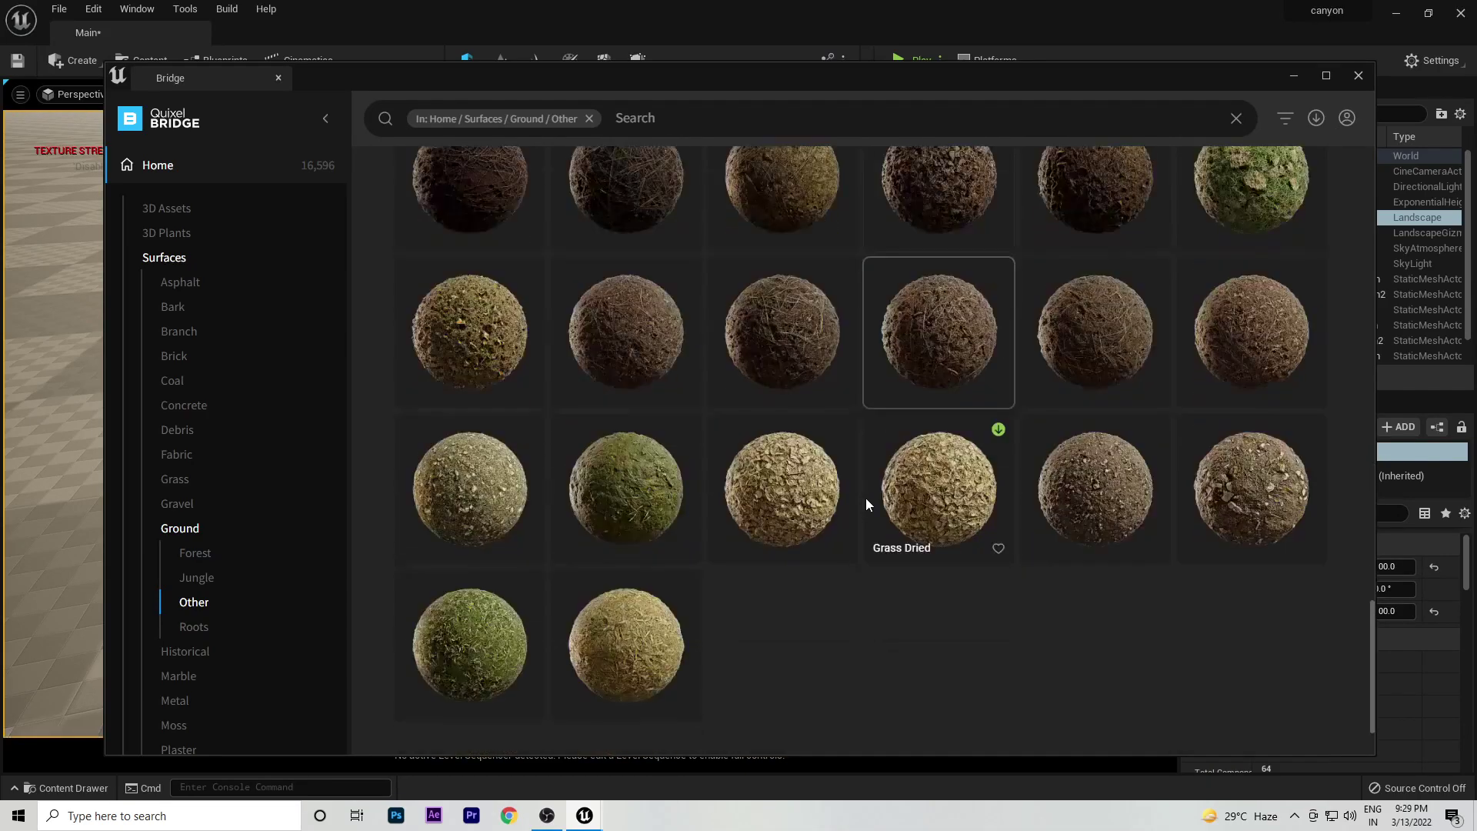
{"action": "scroll", "coordinate": [865, 497], "scroll_direction": "up", "scroll_amount": 15}
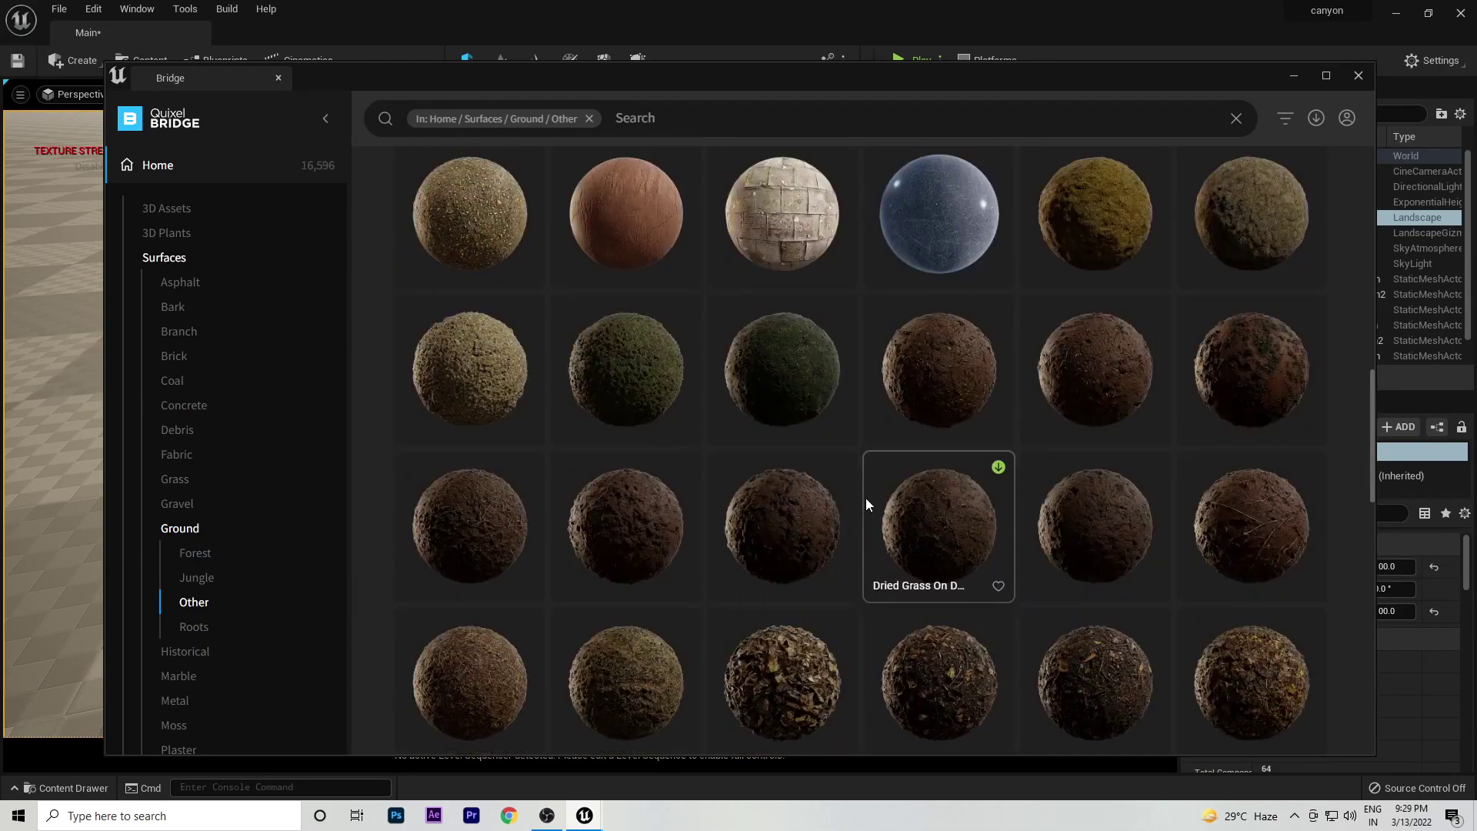
Search the Ground / Other surfaces for "CANYON".
{"action": "left_click", "coordinate": [678, 117]}
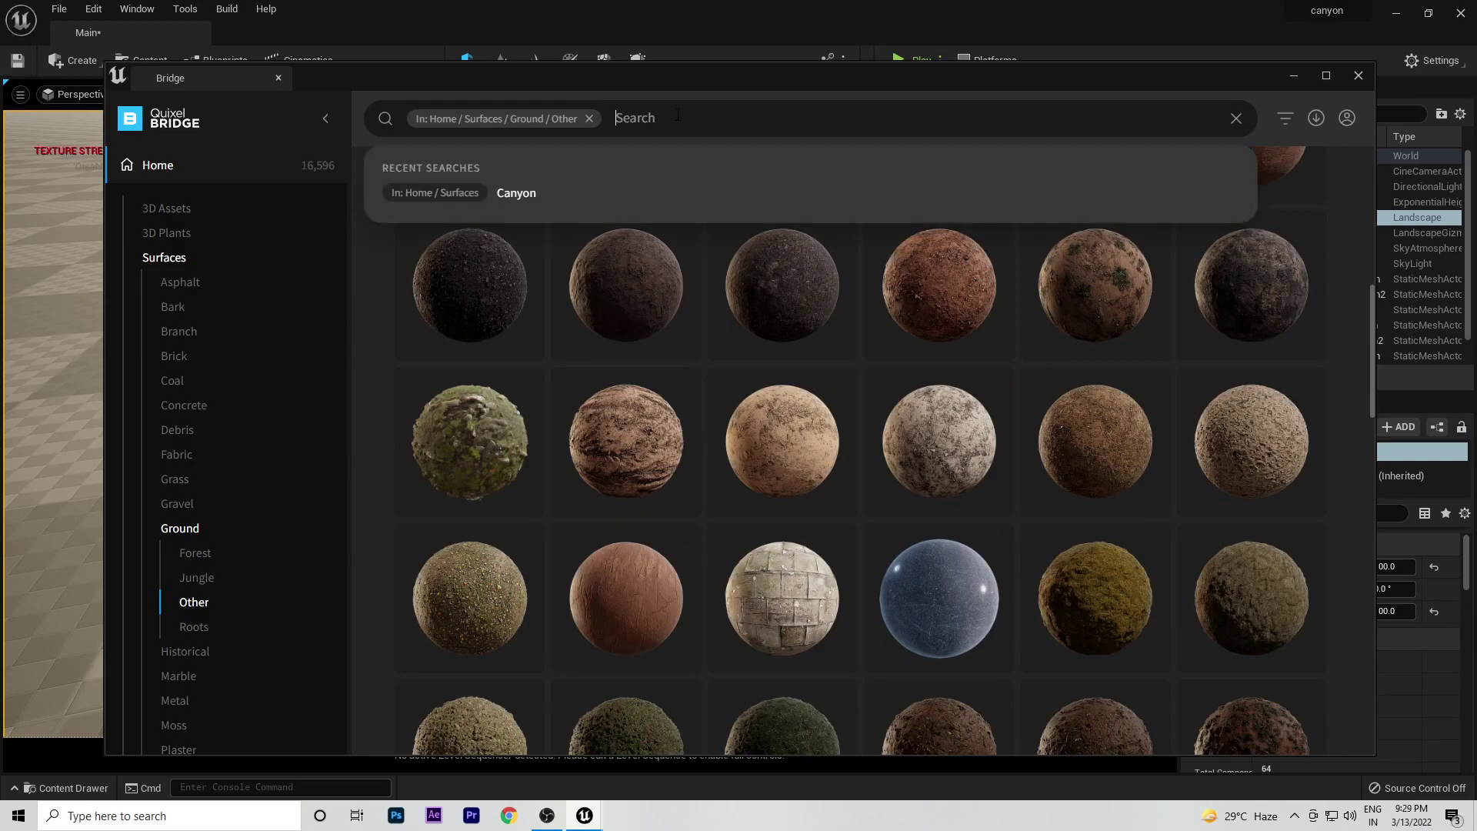
{"action": "type", "text": "S"}
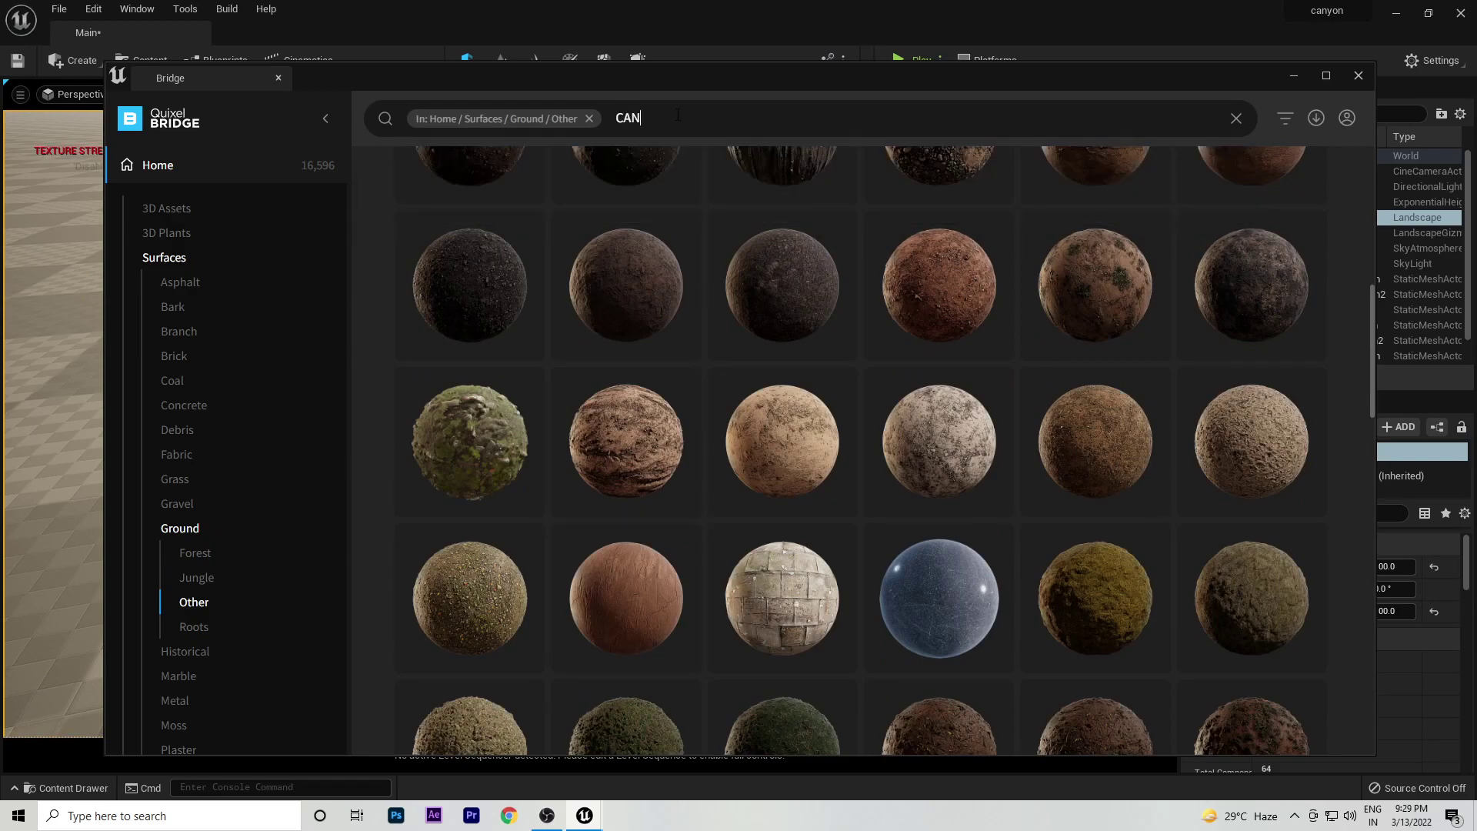
{"action": "key", "text": "Return"}
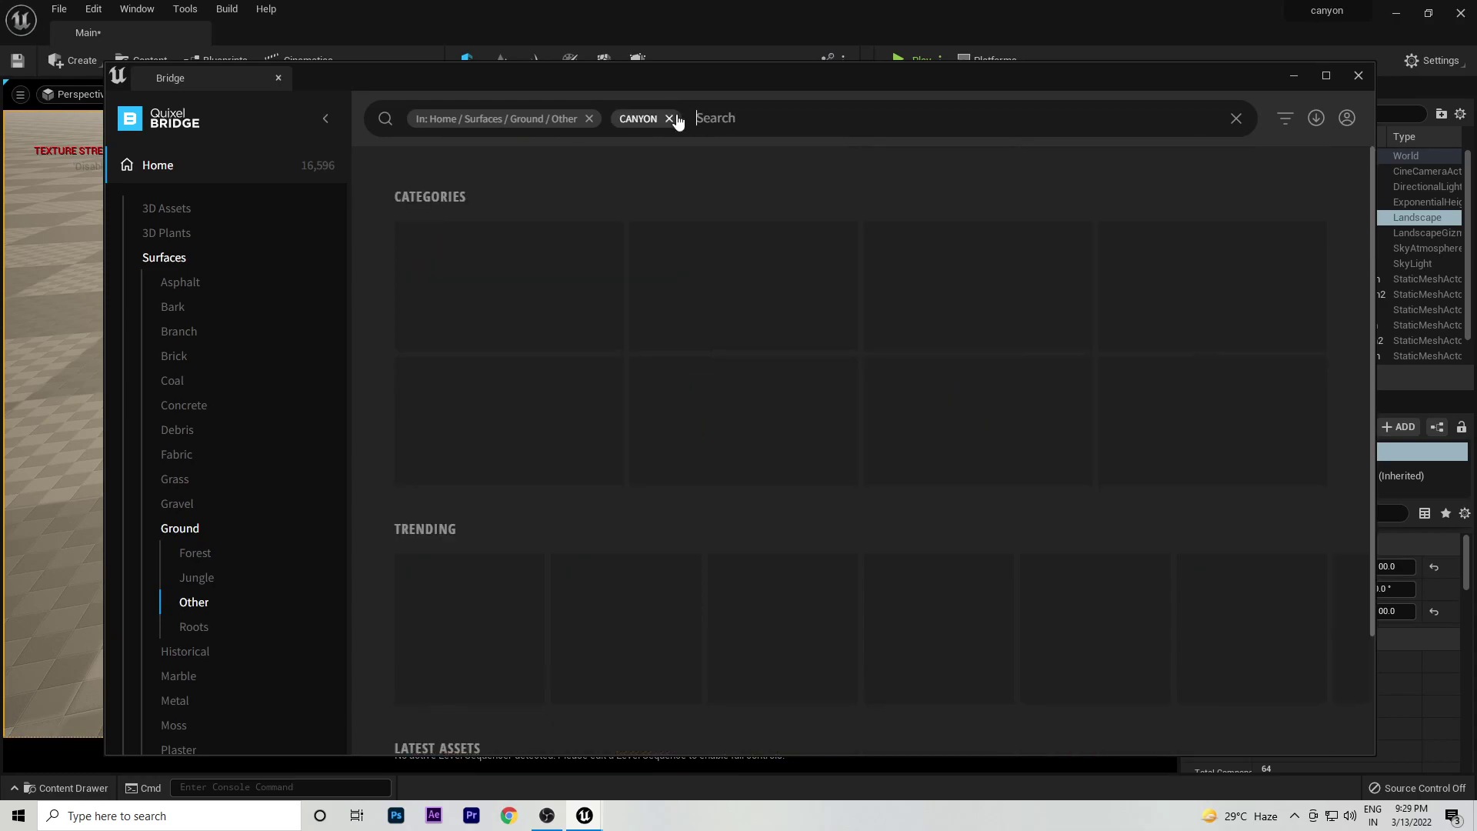
Return to the full Surfaces category and search it for "CANYON".
{"action": "left_click", "coordinate": [182, 527]}
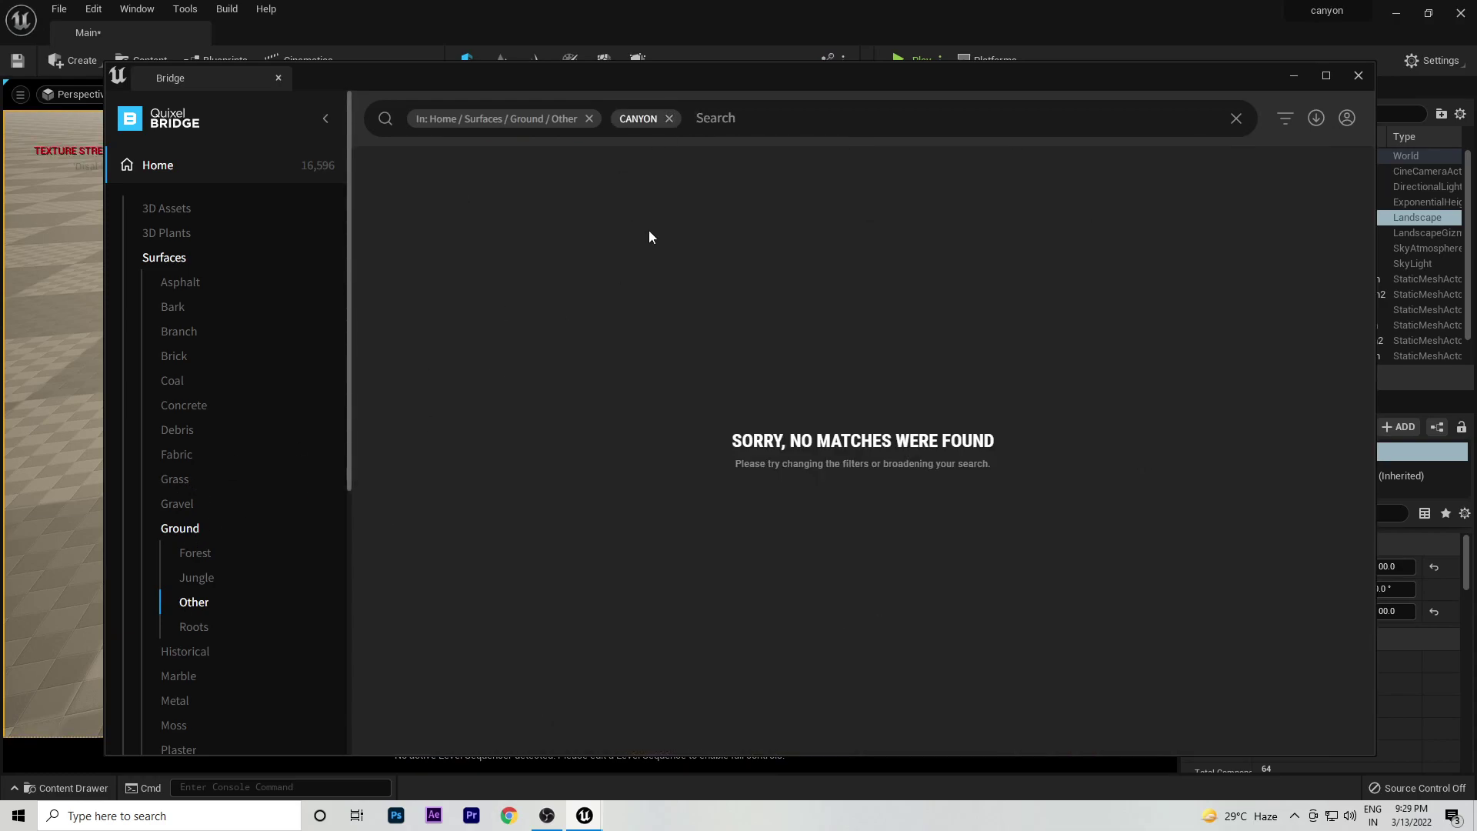
{"action": "left_click", "coordinate": [171, 259]}
{"action": "left_click", "coordinate": [648, 117]}
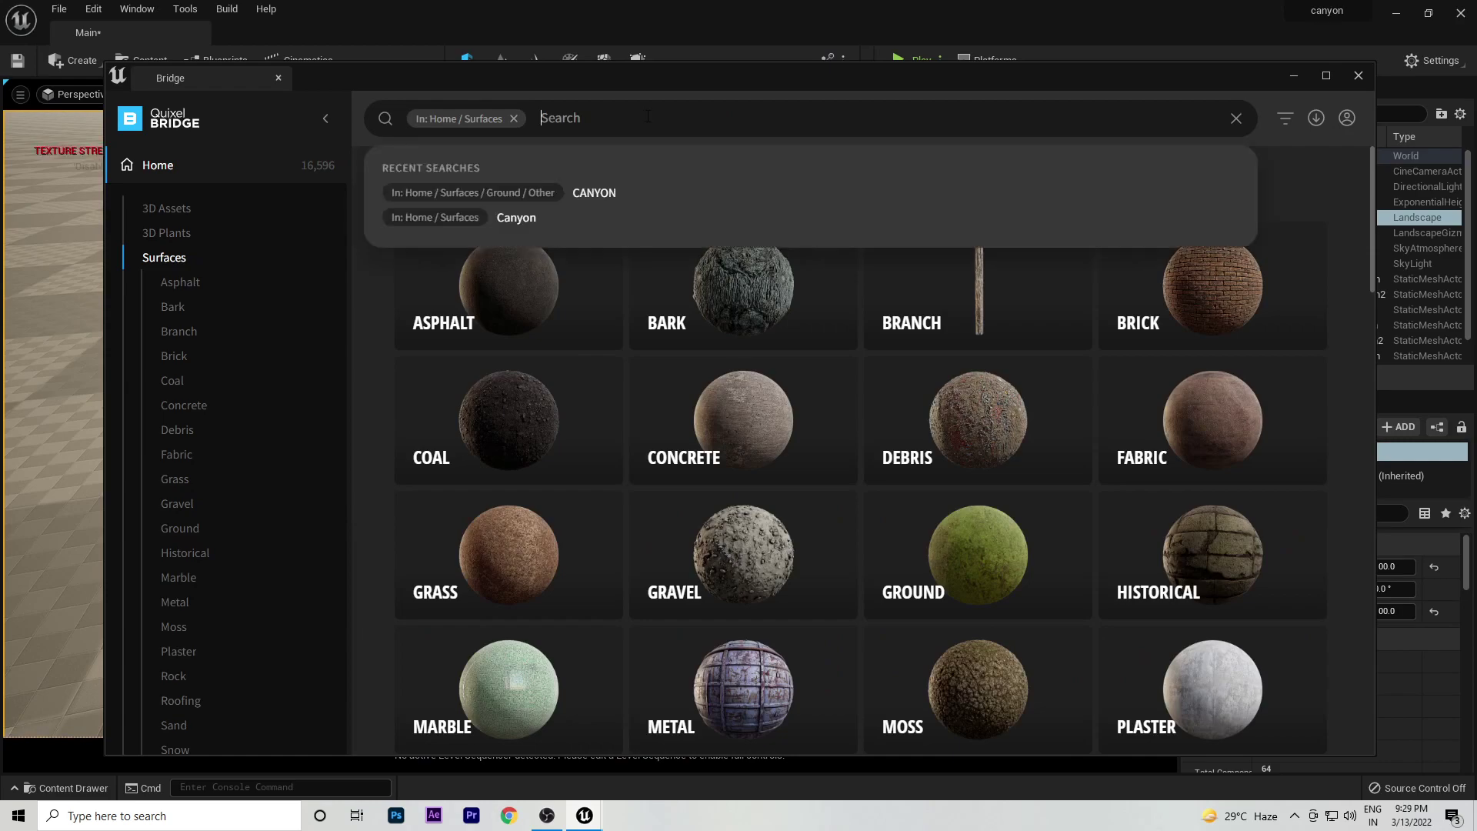
{"action": "type", "text": "GROU"}
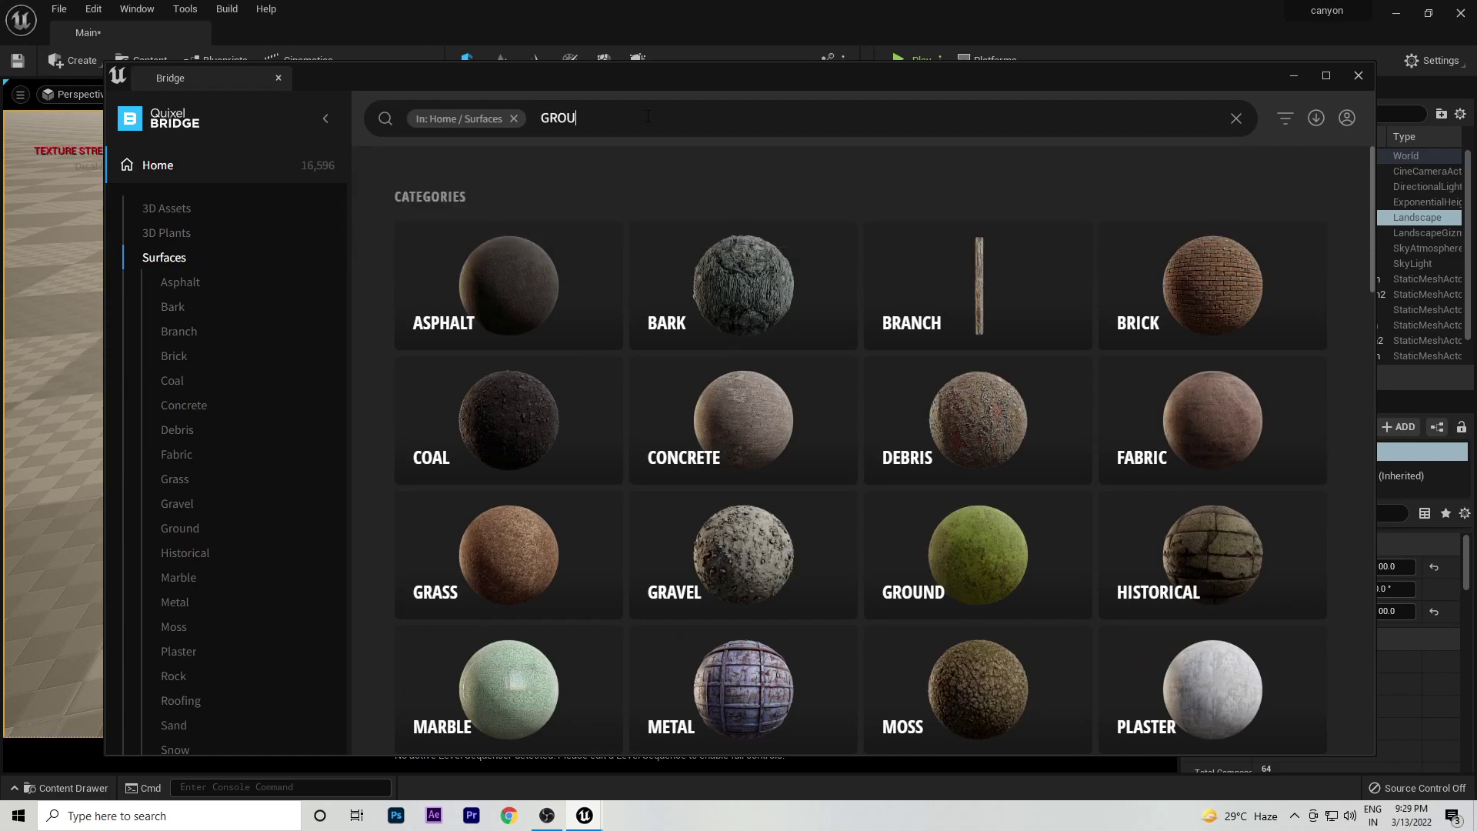
{"action": "type", "text": "CANY"}
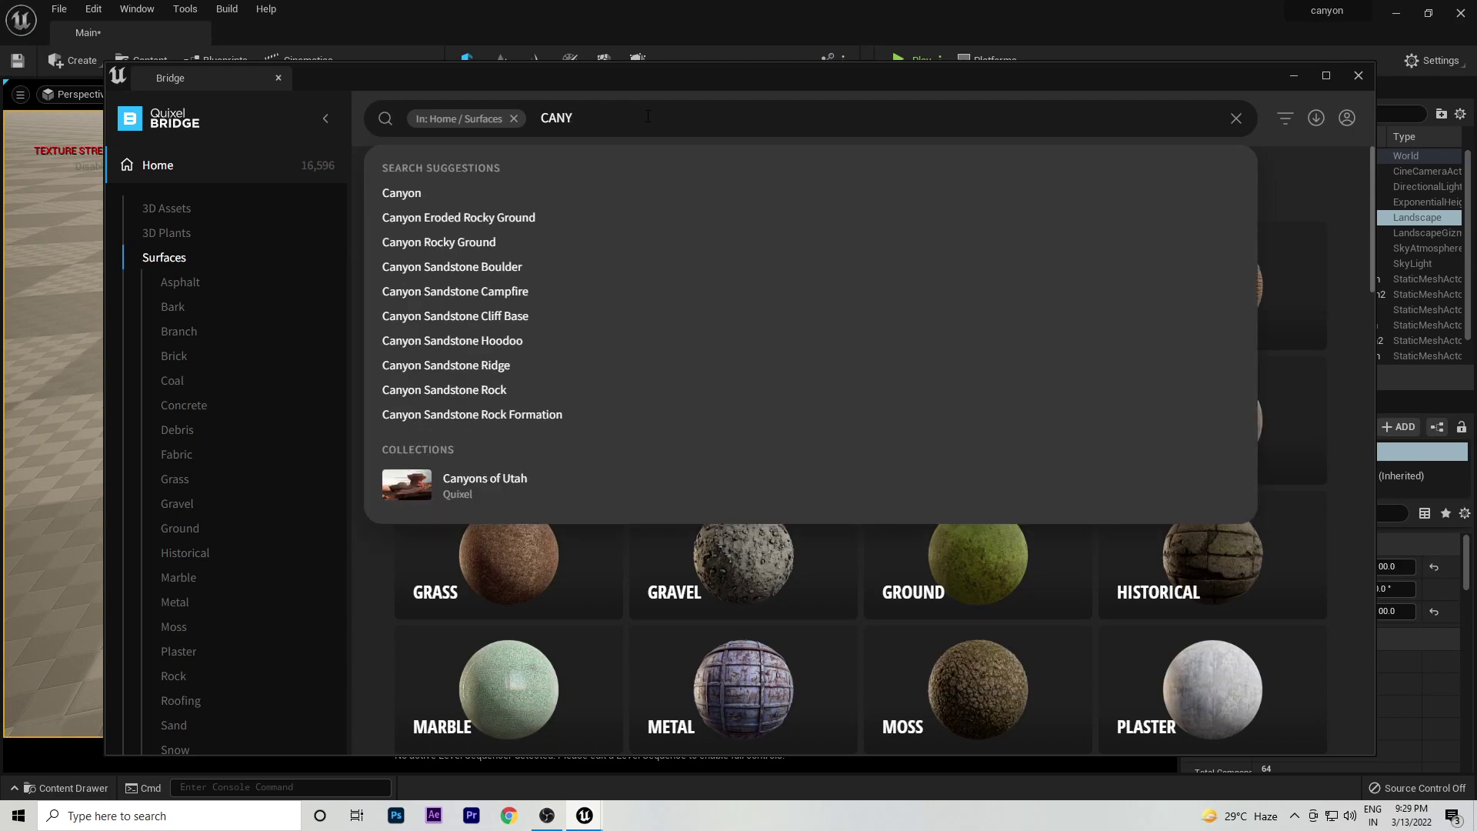
{"action": "type", "text": "ON"}
{"action": "key", "text": "Return"}
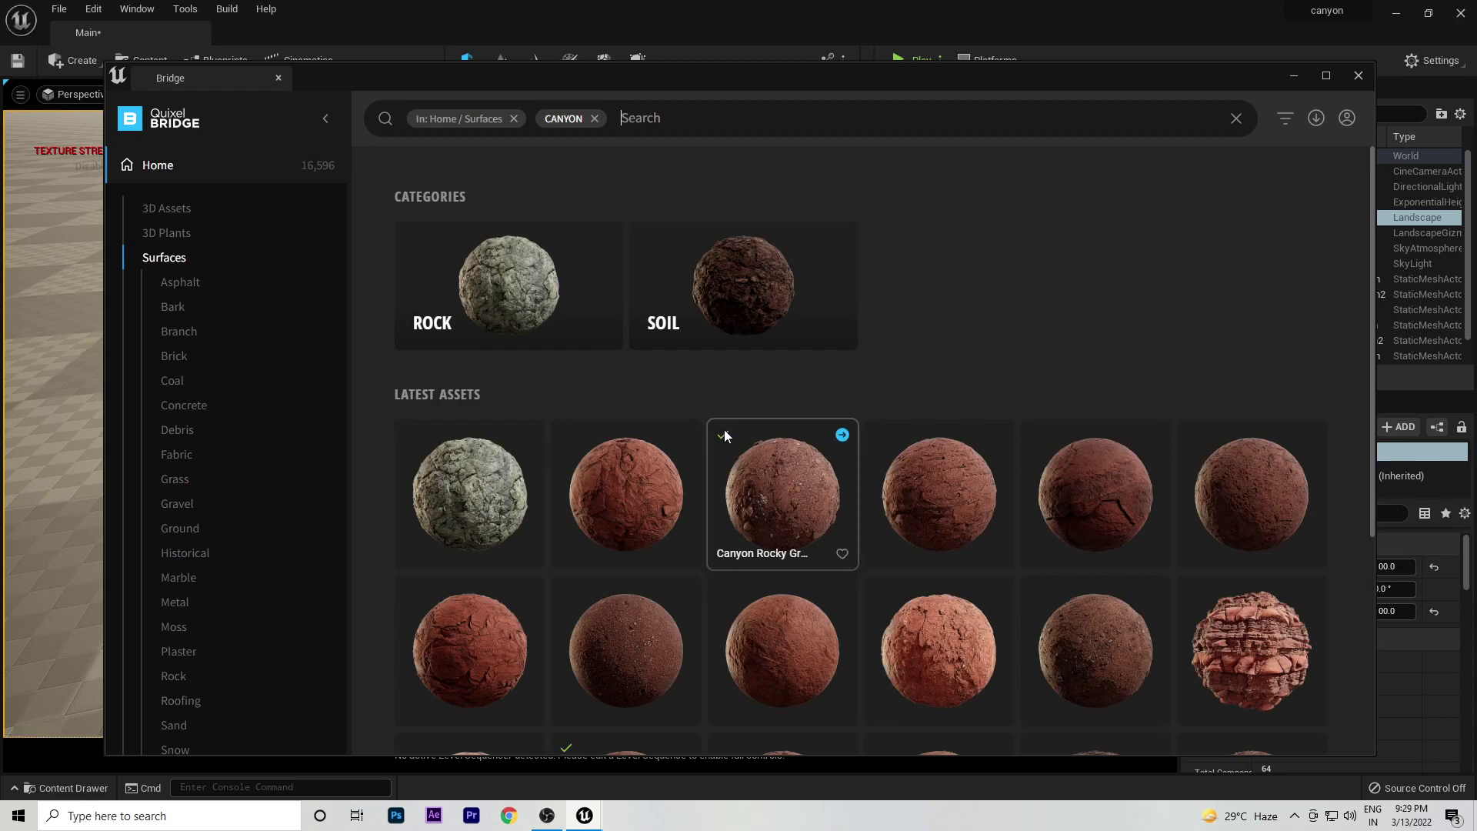
Download the dark, gritty Canyon Rocky Ground surface at Highest Quality and minimize Bridge.
{"action": "scroll", "coordinate": [556, 584], "scroll_direction": "down", "scroll_amount": 4}
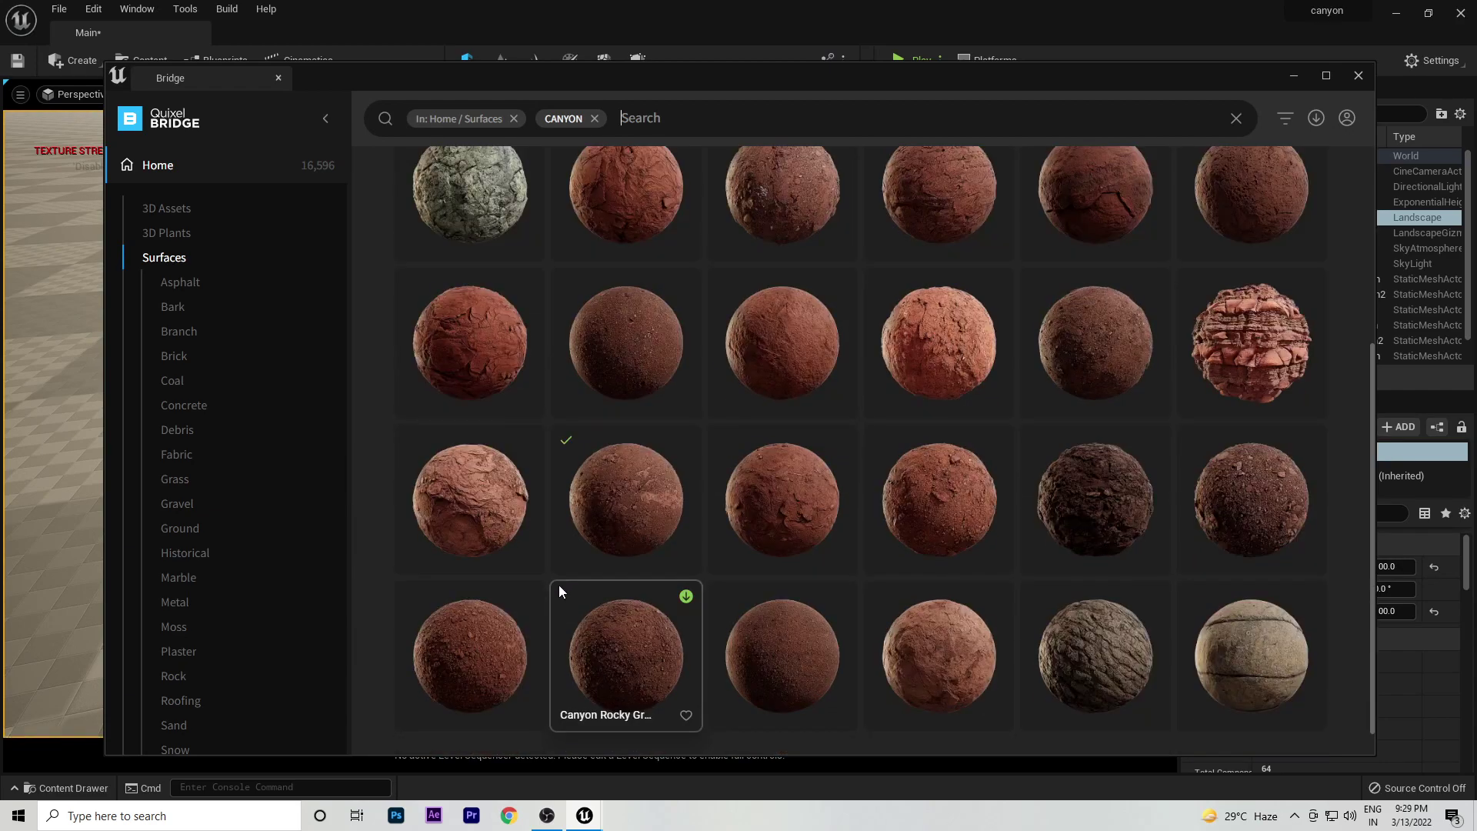
{"action": "scroll", "coordinate": [953, 685], "scroll_direction": "down", "scroll_amount": 1}
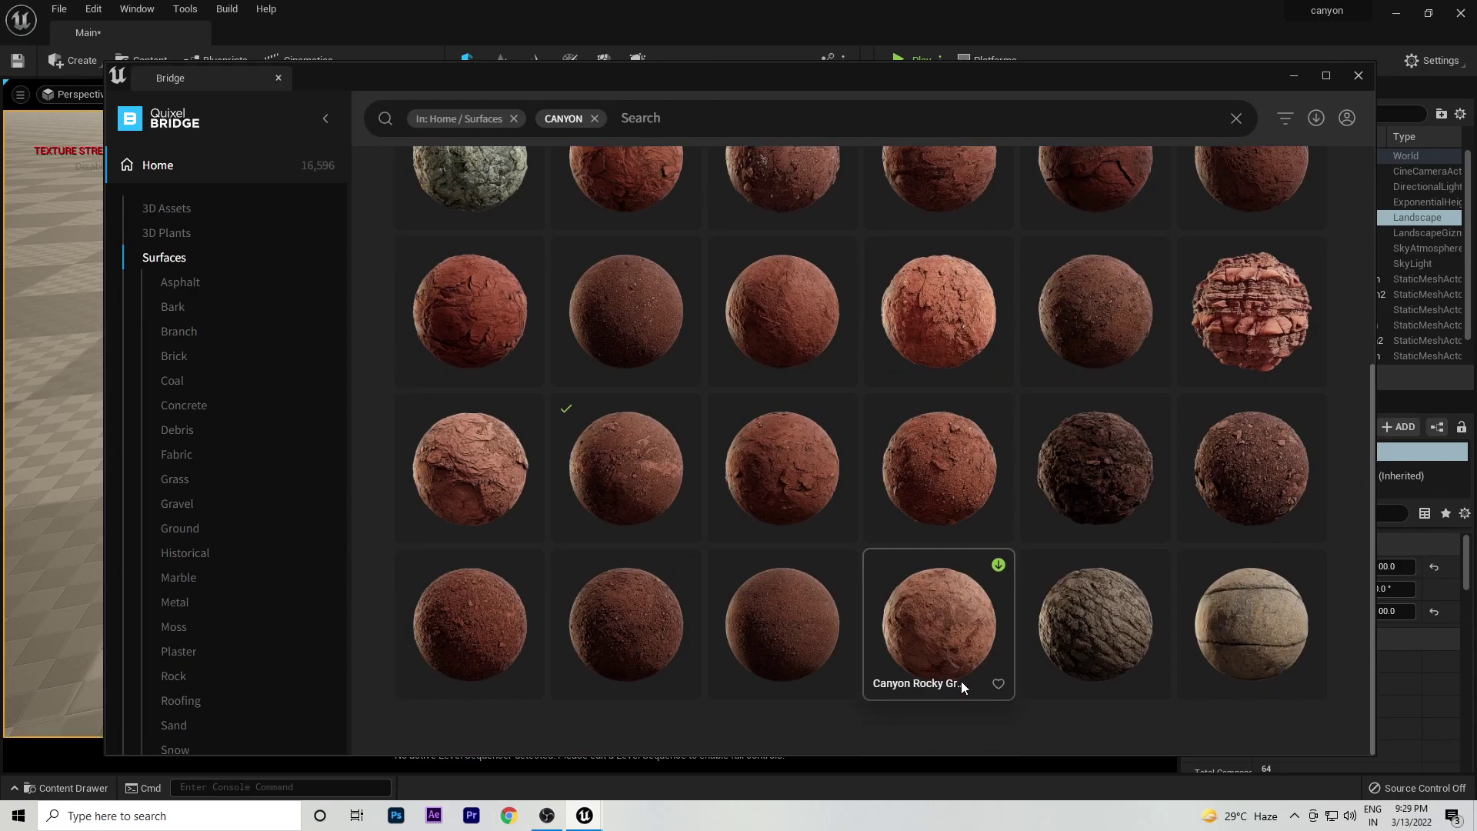
{"action": "left_click", "coordinate": [1220, 473]}
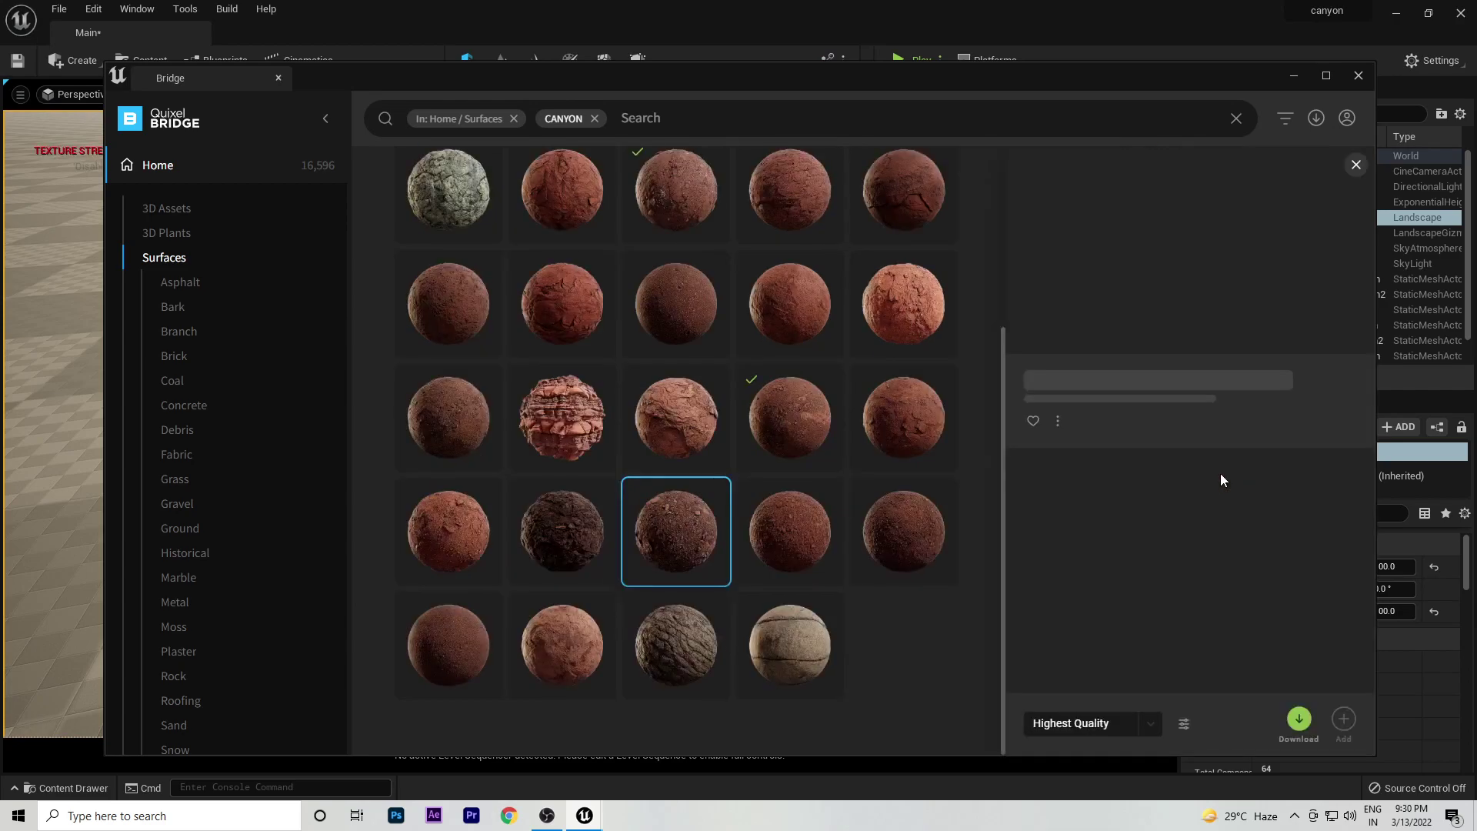
{"action": "left_click", "coordinate": [1299, 719]}
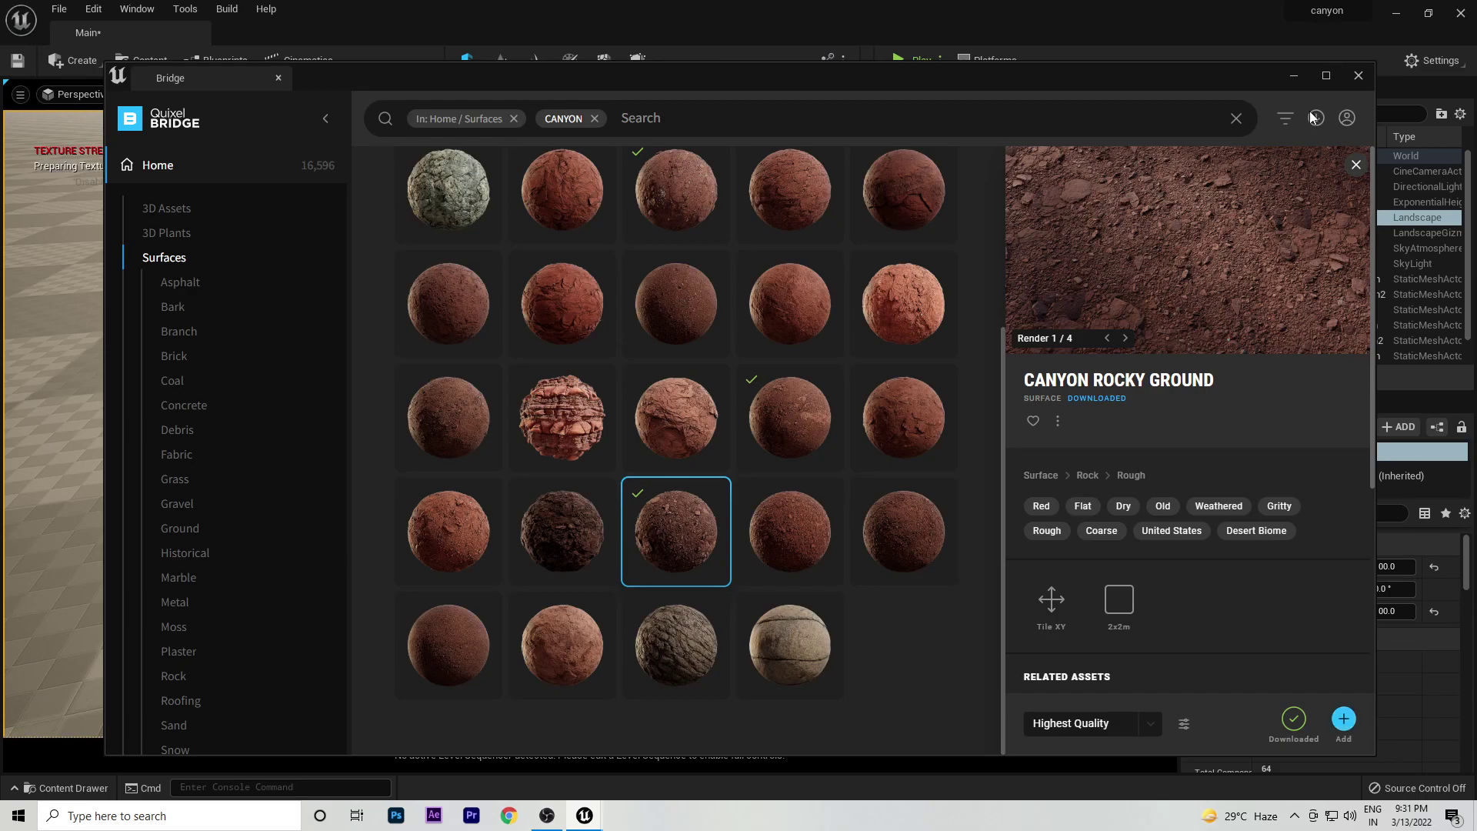
{"action": "left_click", "coordinate": [1299, 77]}
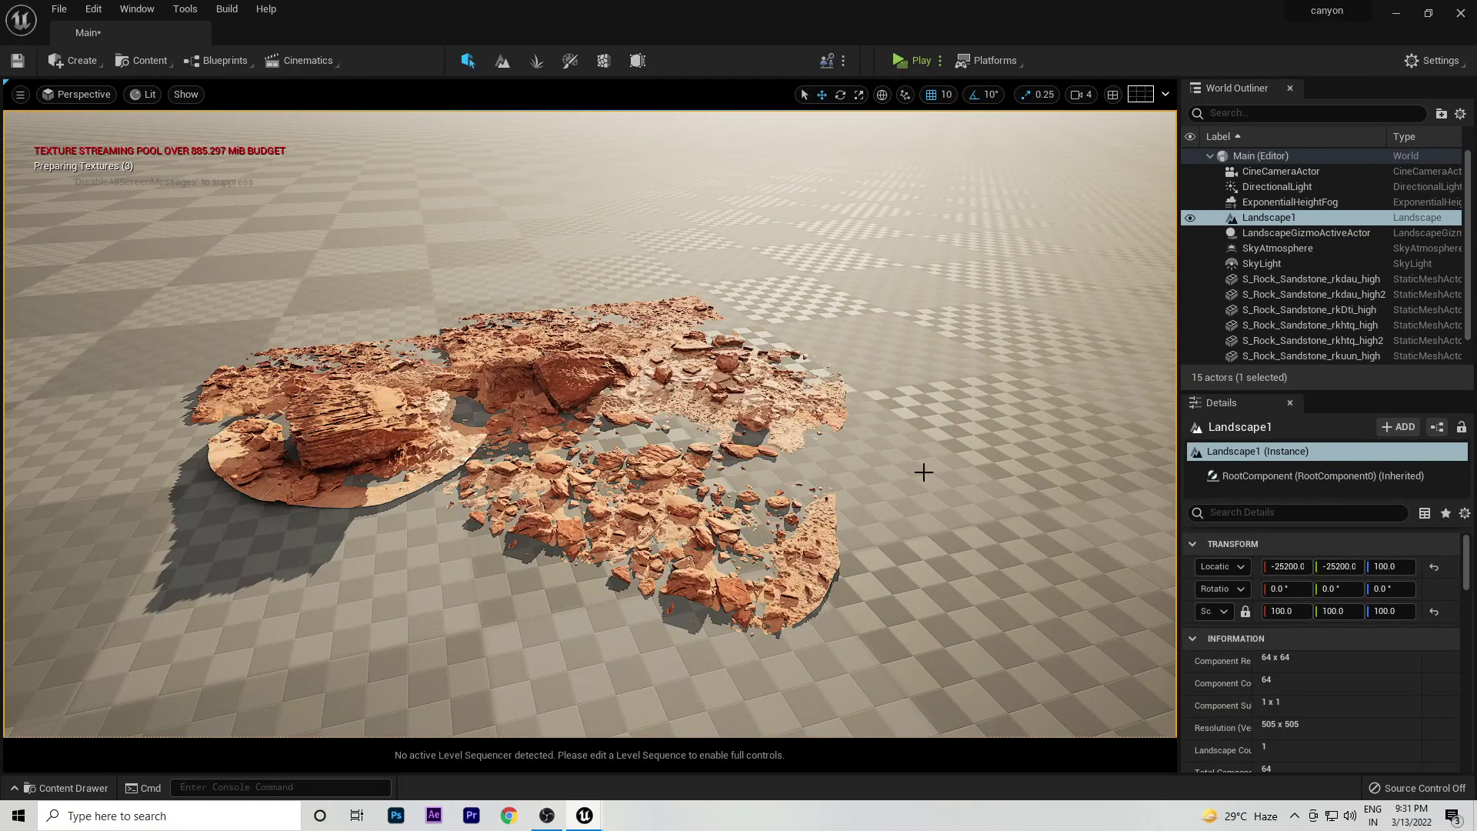
Find the Canyon_Rocky_Ground_vbolffeg folder under Megascans Surfaces and select its MI_Canyon_Rocky_Ground_vbolffeg_8K material instance.
{"action": "key", "text": "ctrl+space"}
{"action": "left_click", "coordinate": [582, 615]}
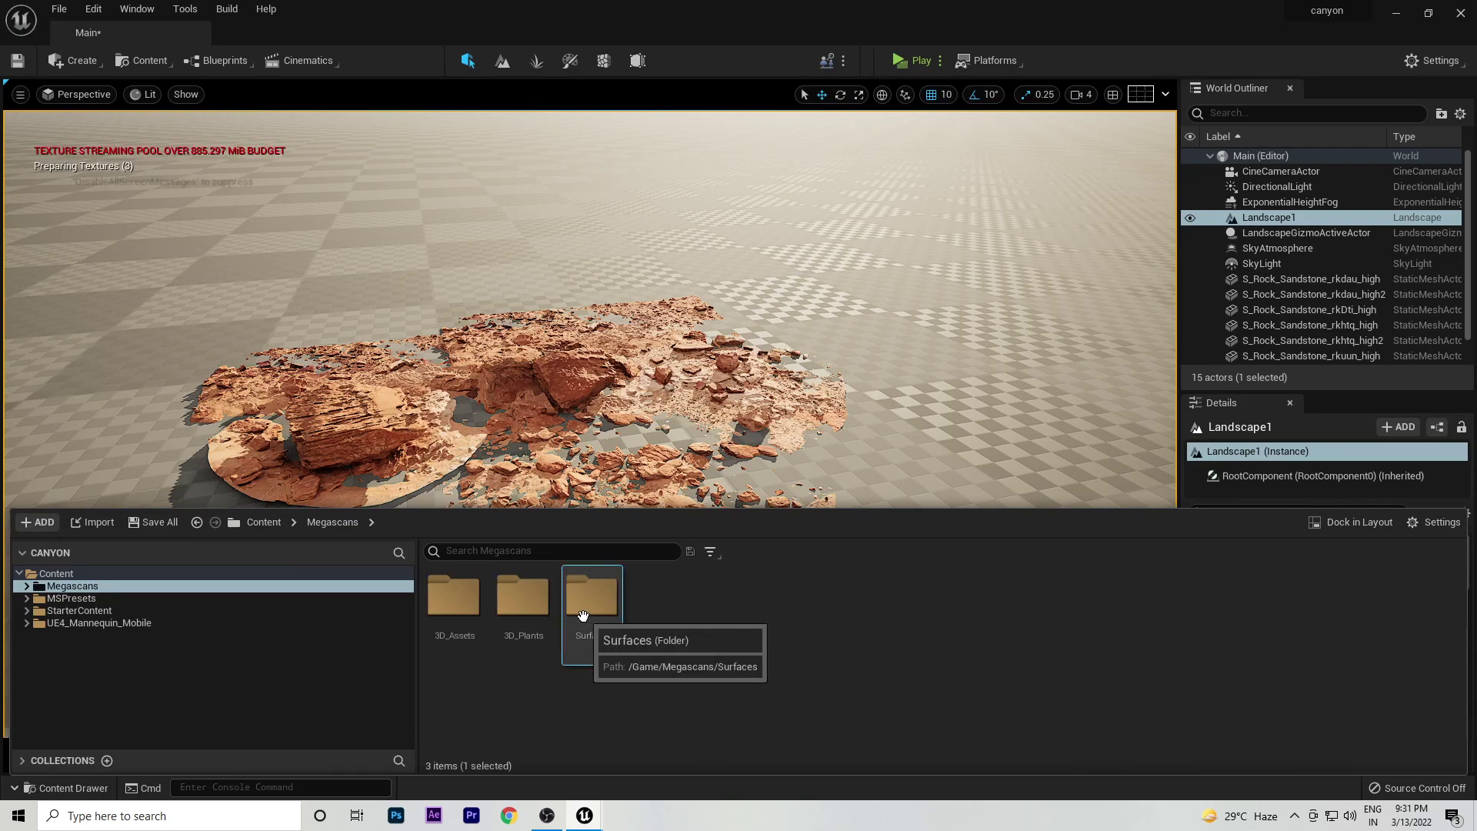
{"action": "double_click", "coordinate": [582, 616]}
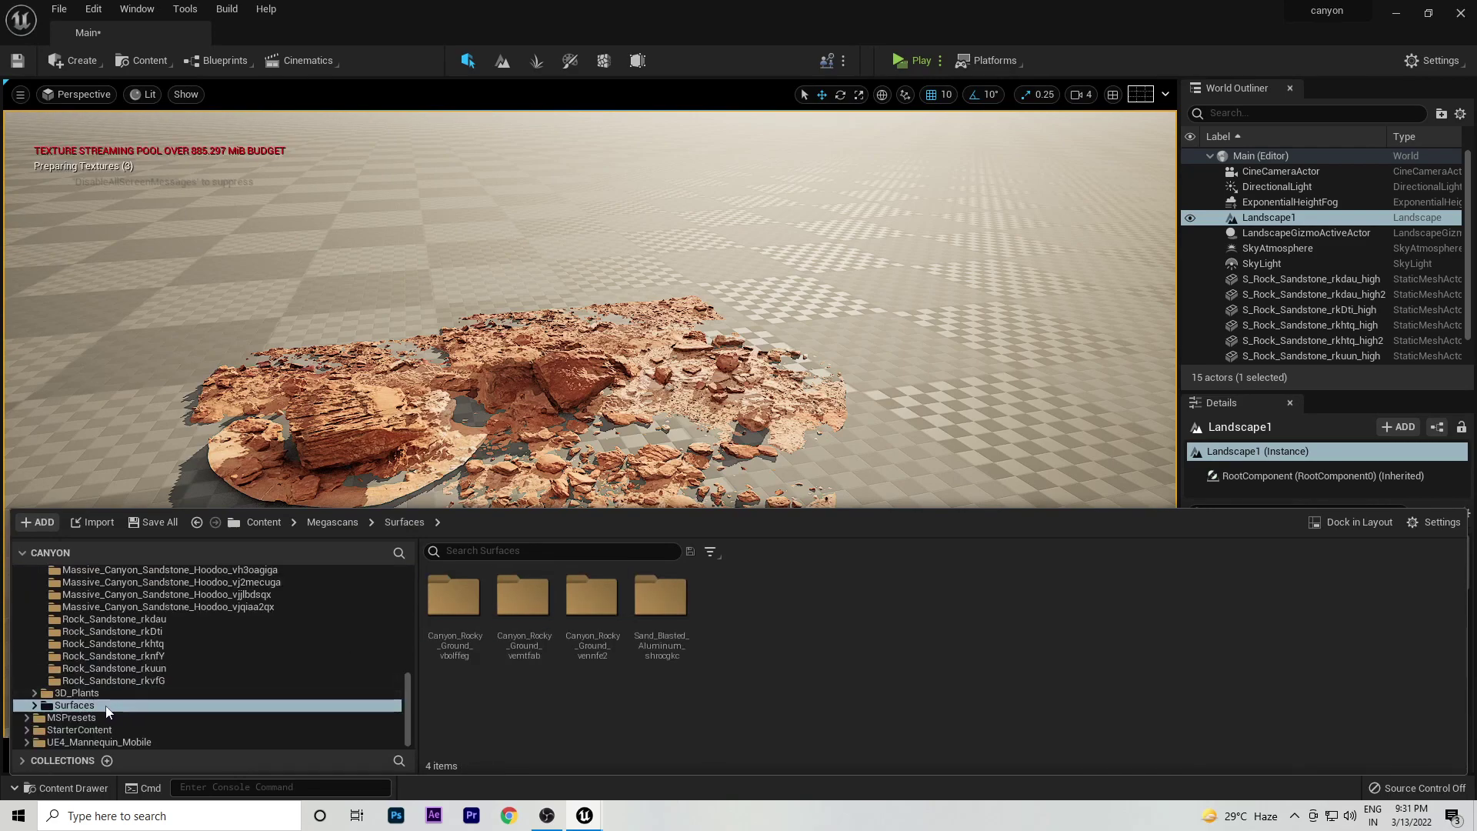
{"action": "left_click", "coordinate": [35, 704]}
{"action": "left_click", "coordinate": [84, 717]}
{"action": "scroll", "coordinate": [92, 711], "scroll_direction": "down", "scroll_amount": 1}
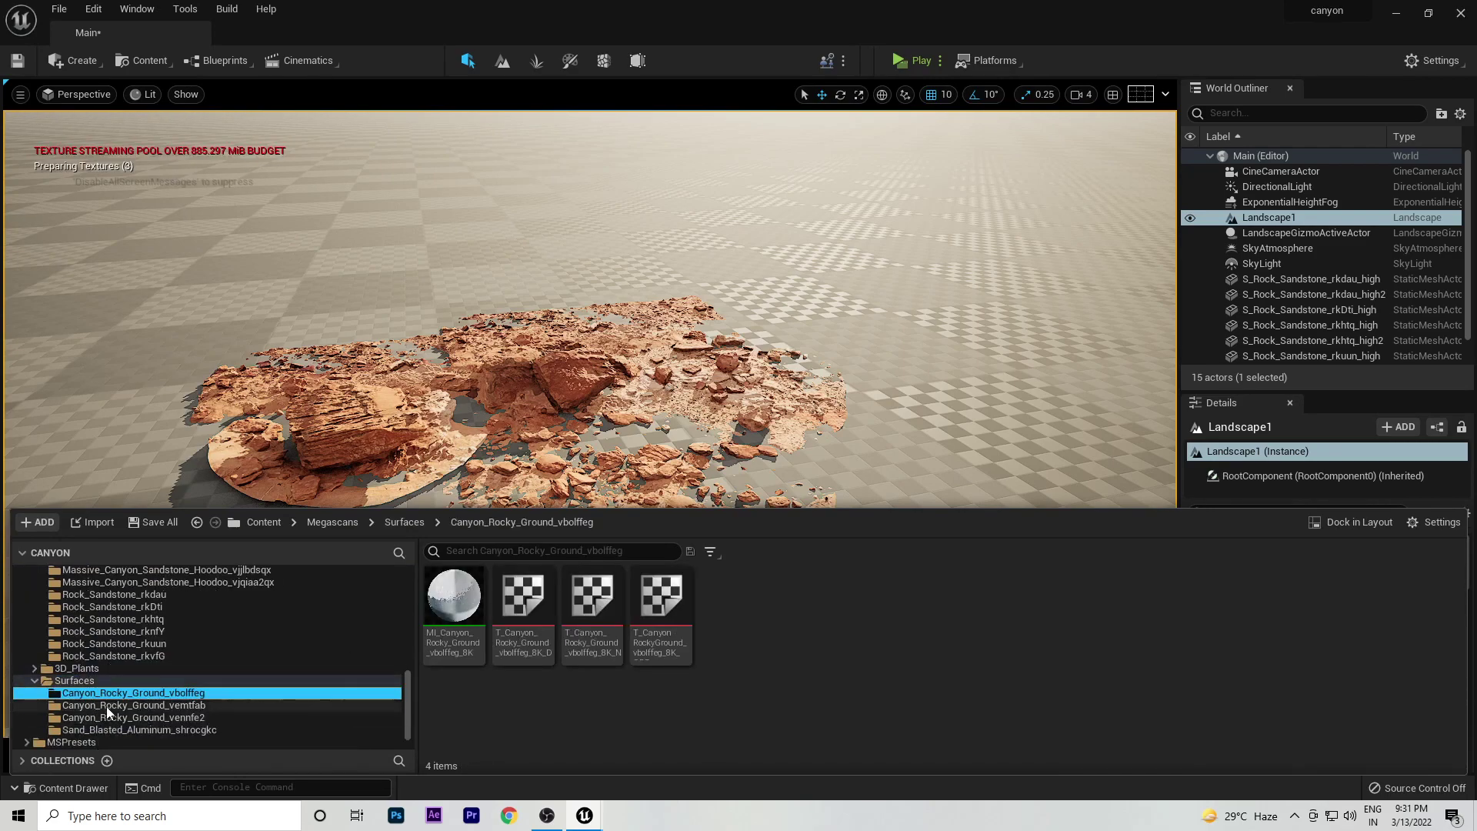
{"action": "left_click", "coordinate": [457, 613]}
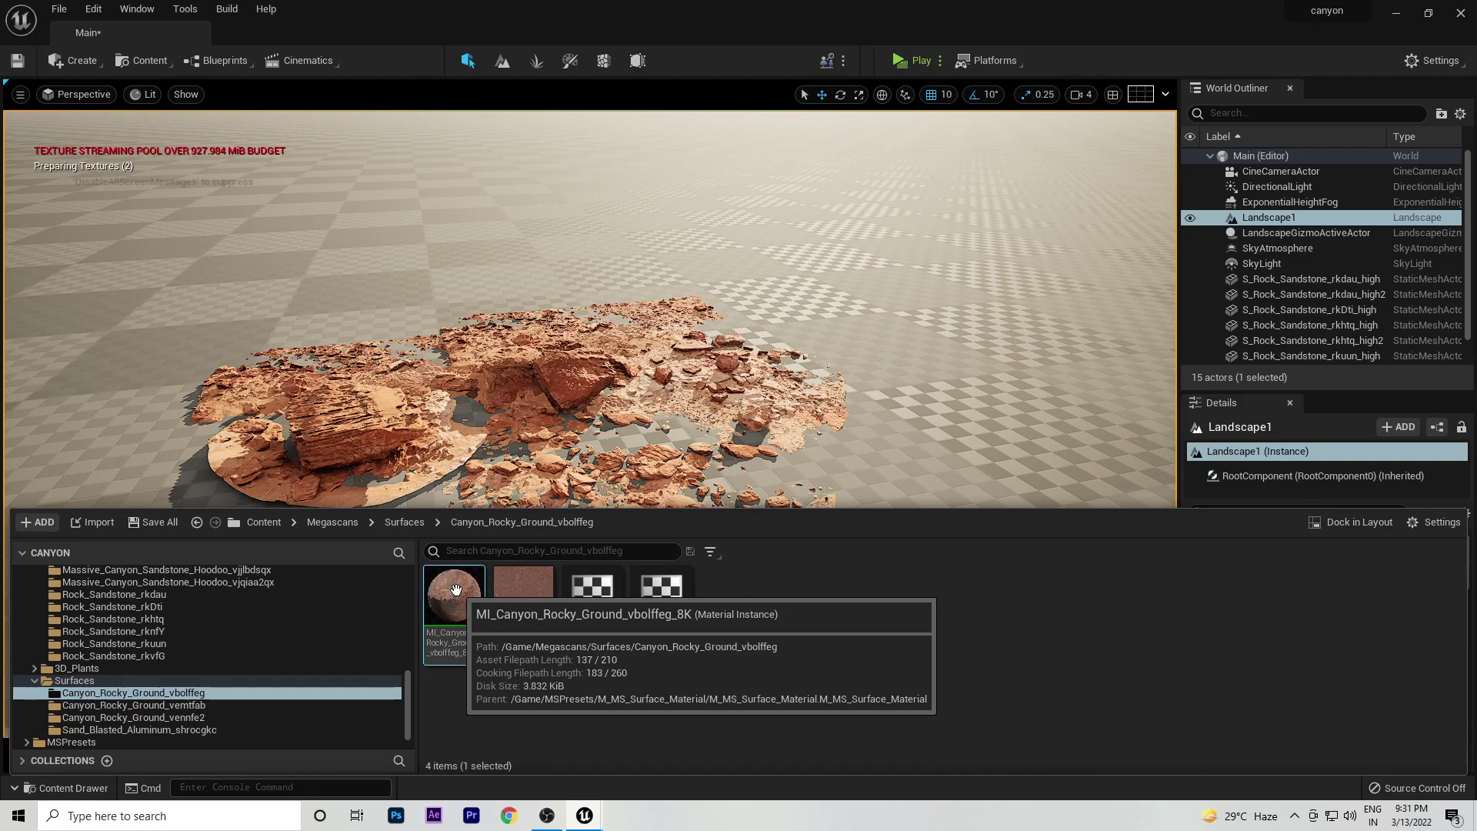
Assign the selected canyon rocky ground material instance as Landscape1's Landscape Material.
{"action": "left_click", "coordinate": [1028, 416]}
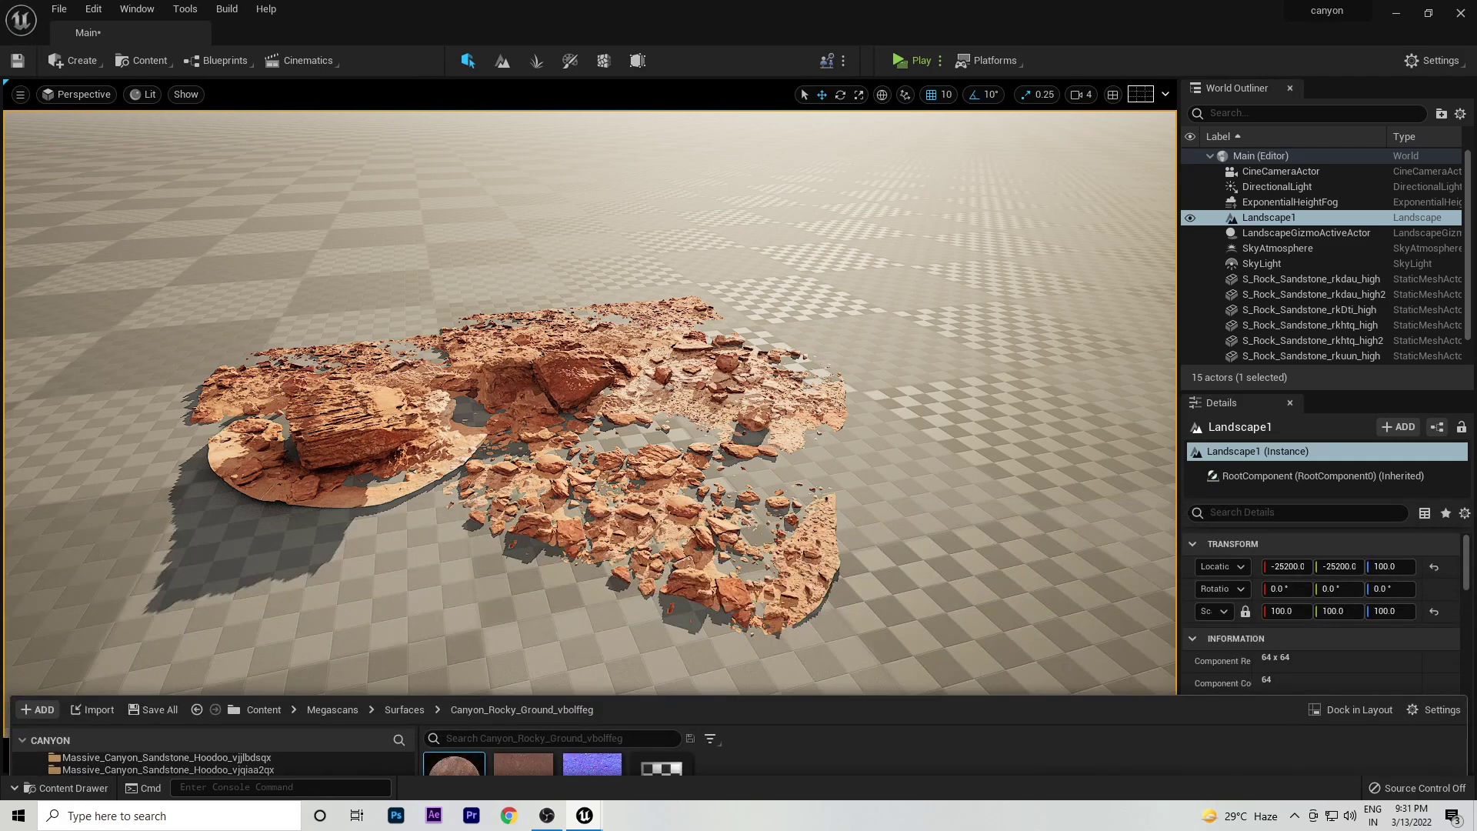
{"action": "scroll", "coordinate": [1291, 705], "scroll_direction": "down", "scroll_amount": 6}
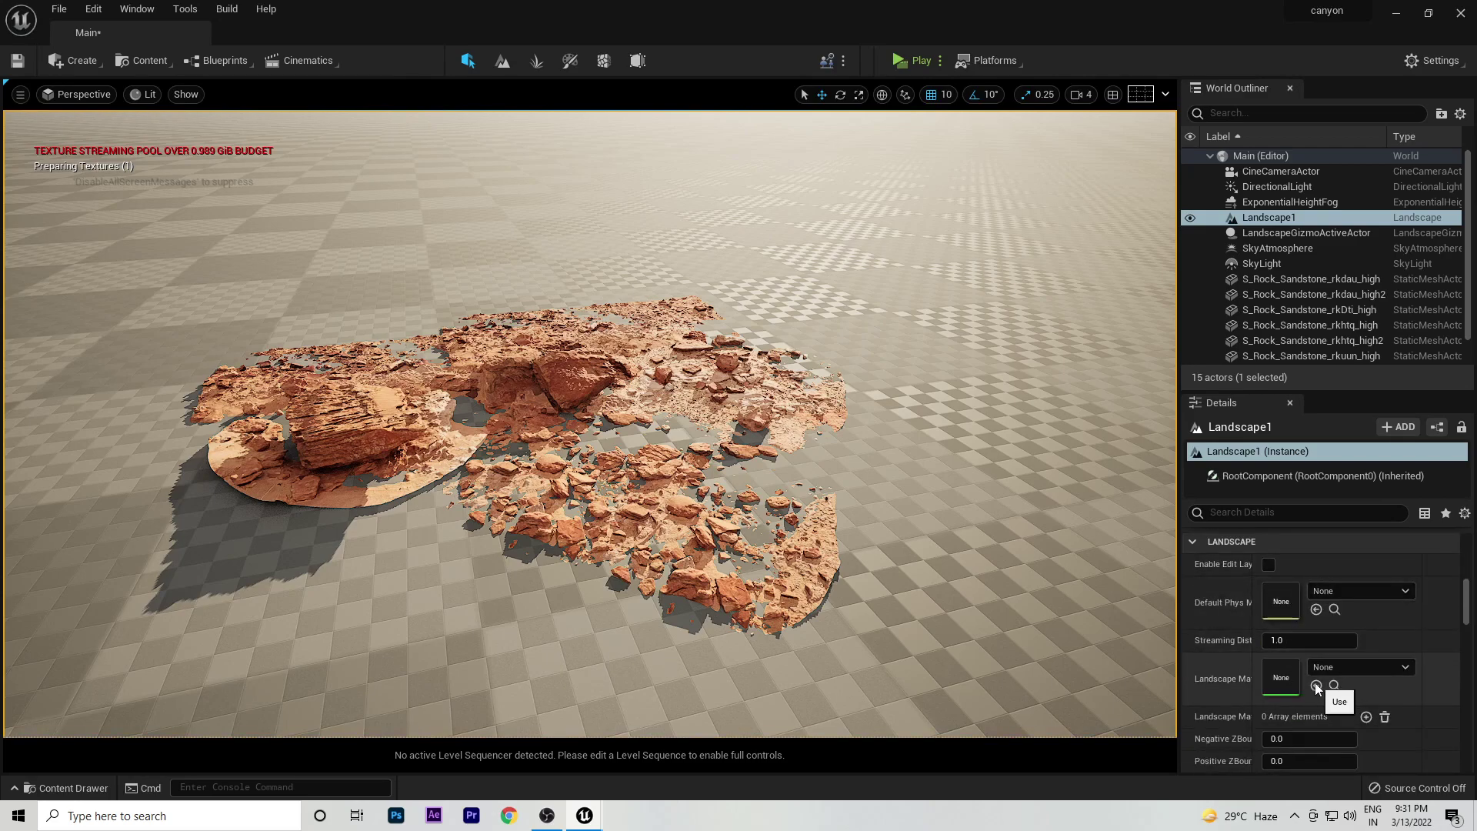
{"action": "left_click", "coordinate": [1315, 684]}
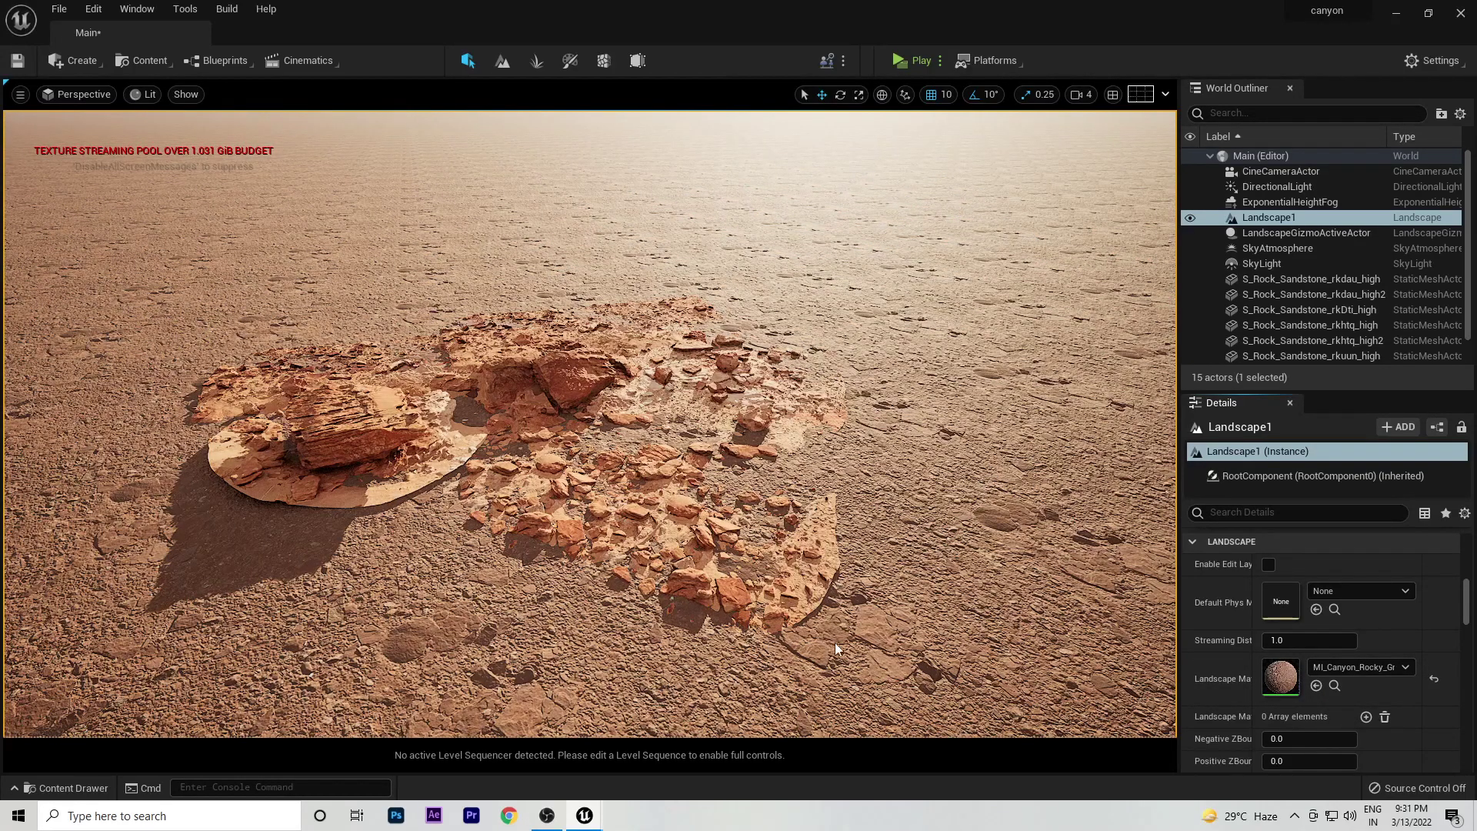
Open the landscape's material instance, enable its Tiling/Offset override, and shrink the editor window so the level stays visible beside it.
{"action": "double_click", "coordinate": [1278, 679]}
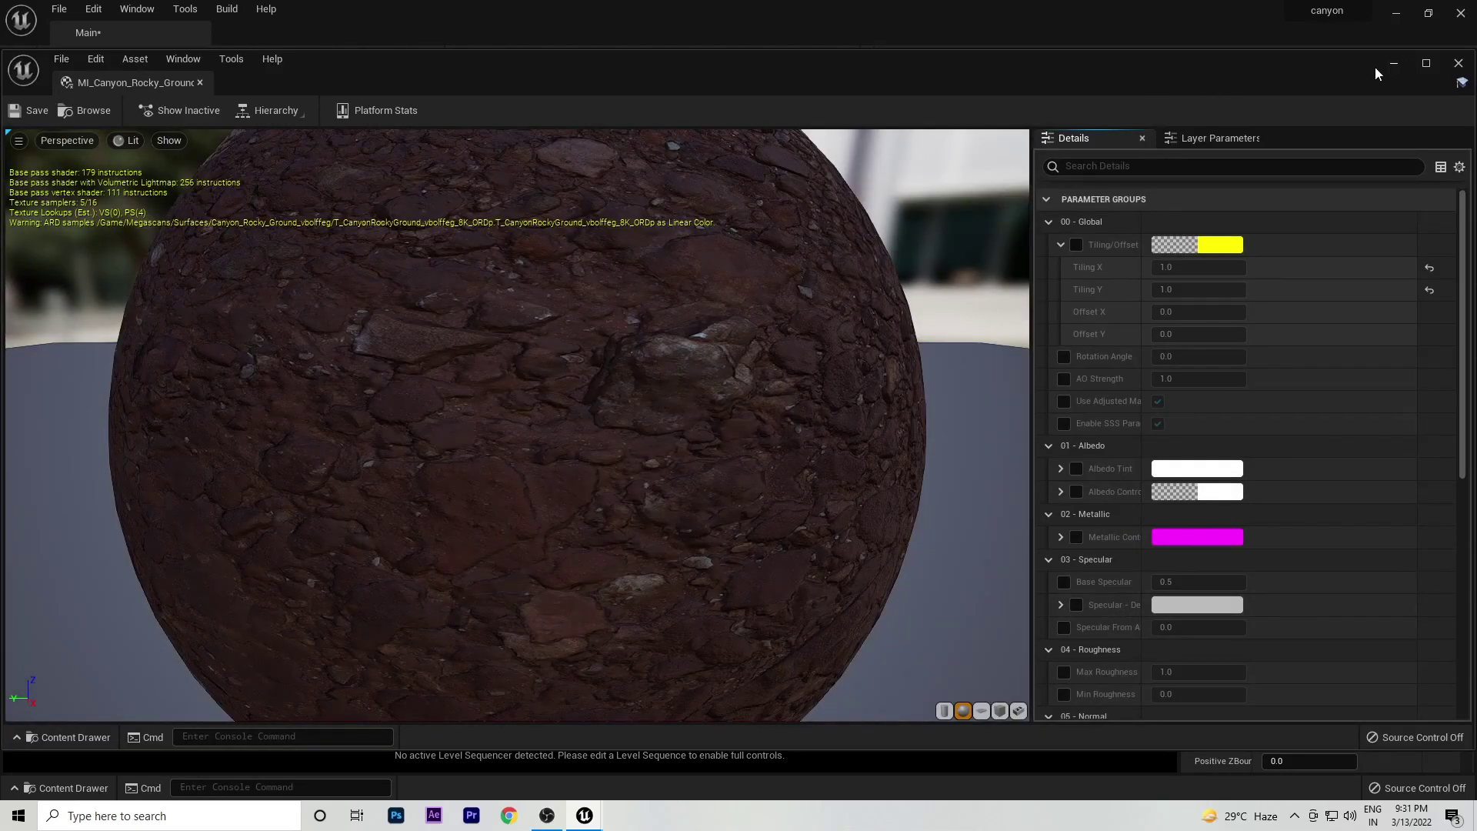
{"action": "left_click", "coordinate": [1076, 245]}
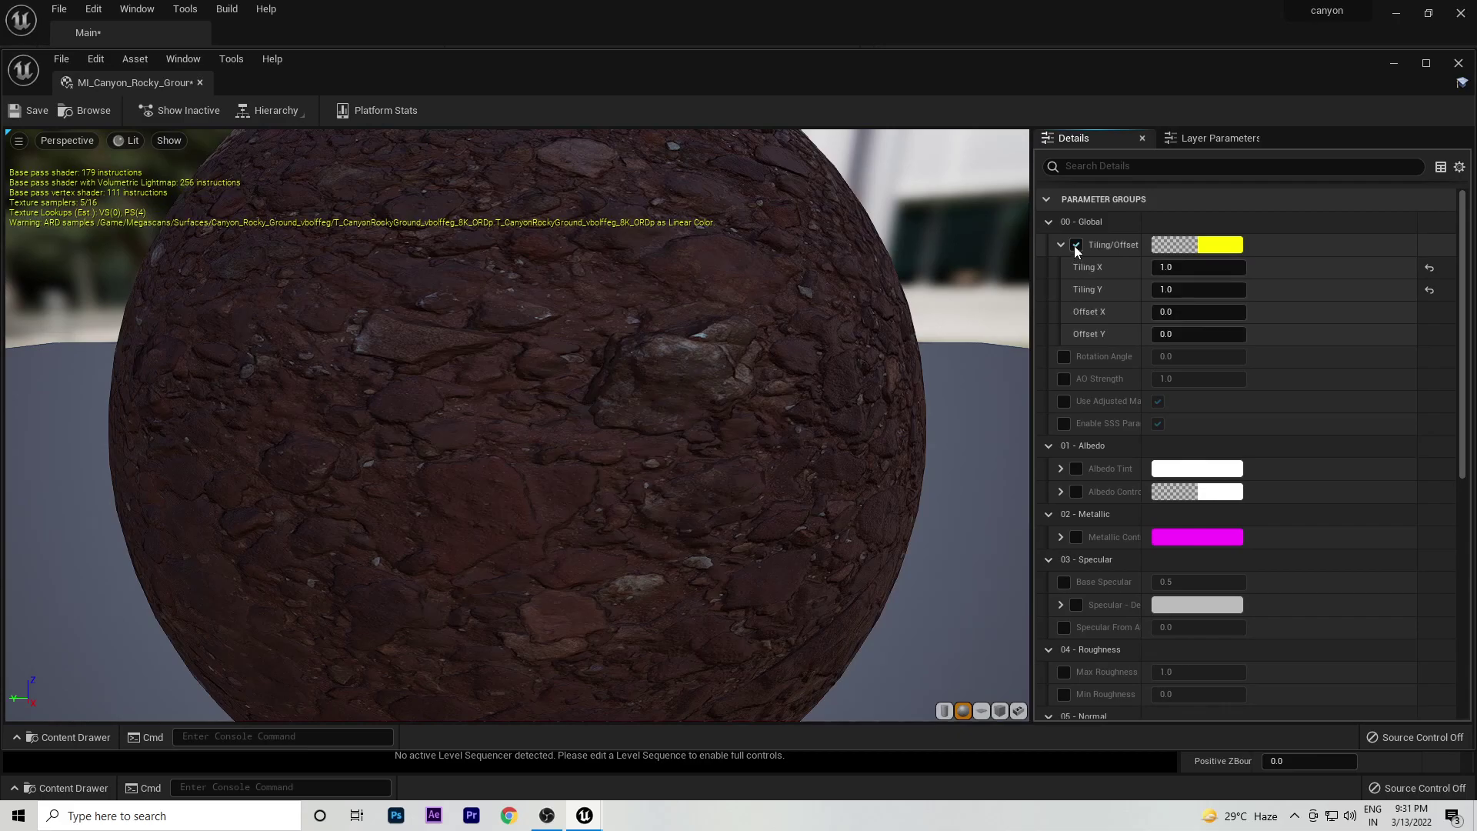
{"action": "left_click_drag", "start_coordinate": [1027, 80], "coordinate": [1190, 122]}
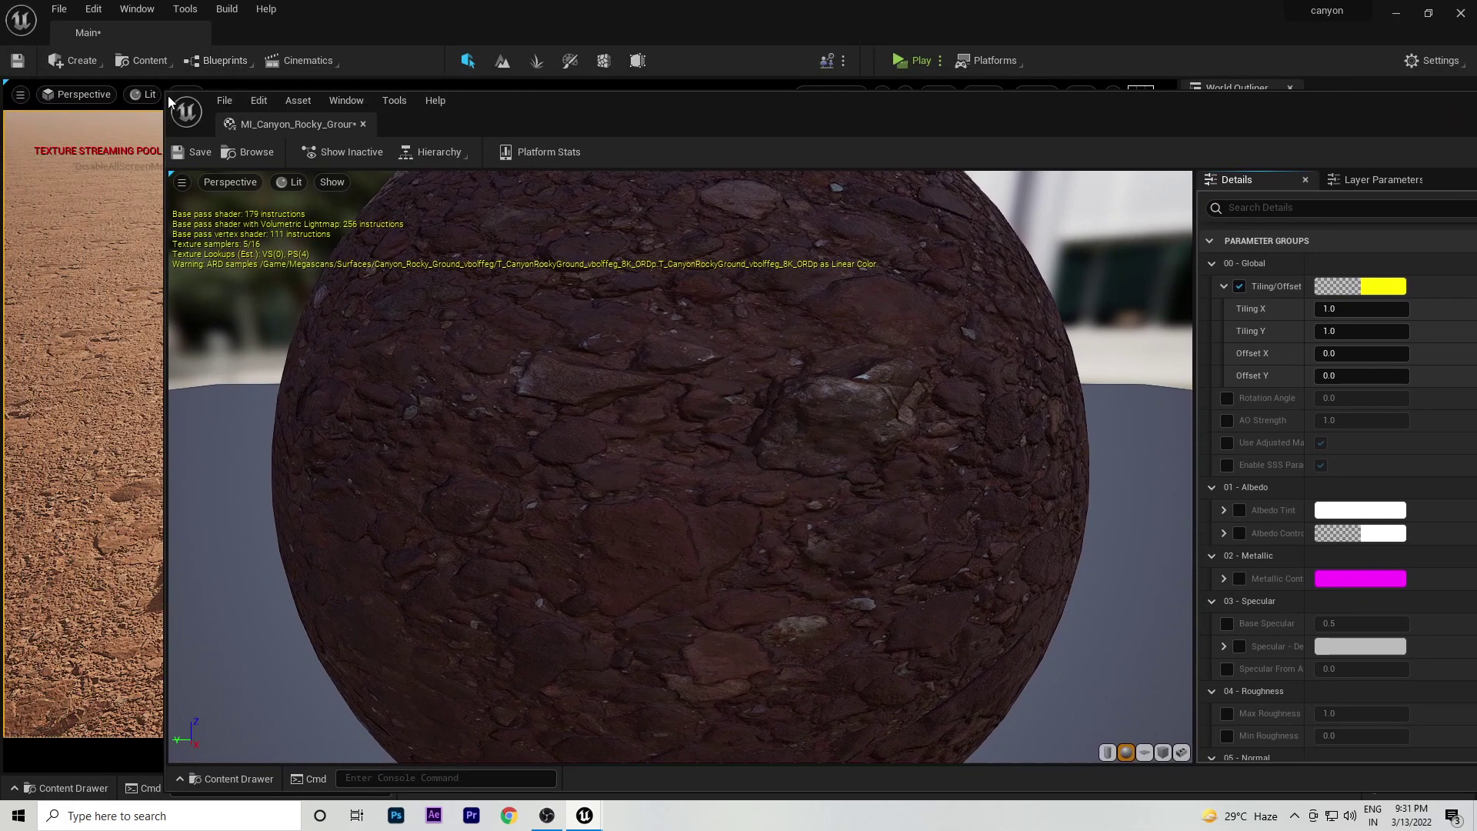
{"action": "left_click_drag", "start_coordinate": [166, 93], "coordinate": [702, 91]}
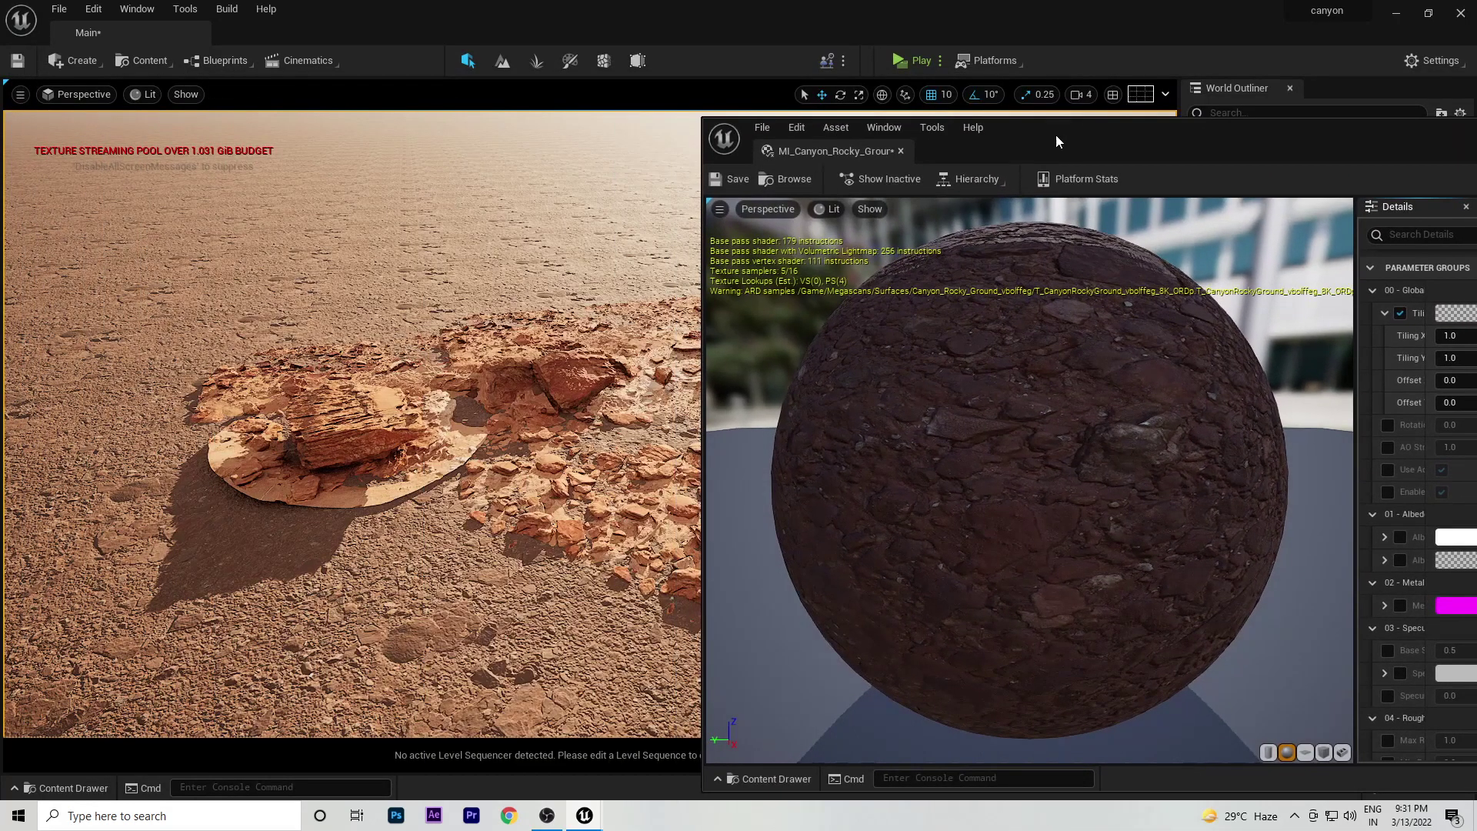
{"action": "left_click_drag", "start_coordinate": [1137, 105], "coordinate": [876, 105]}
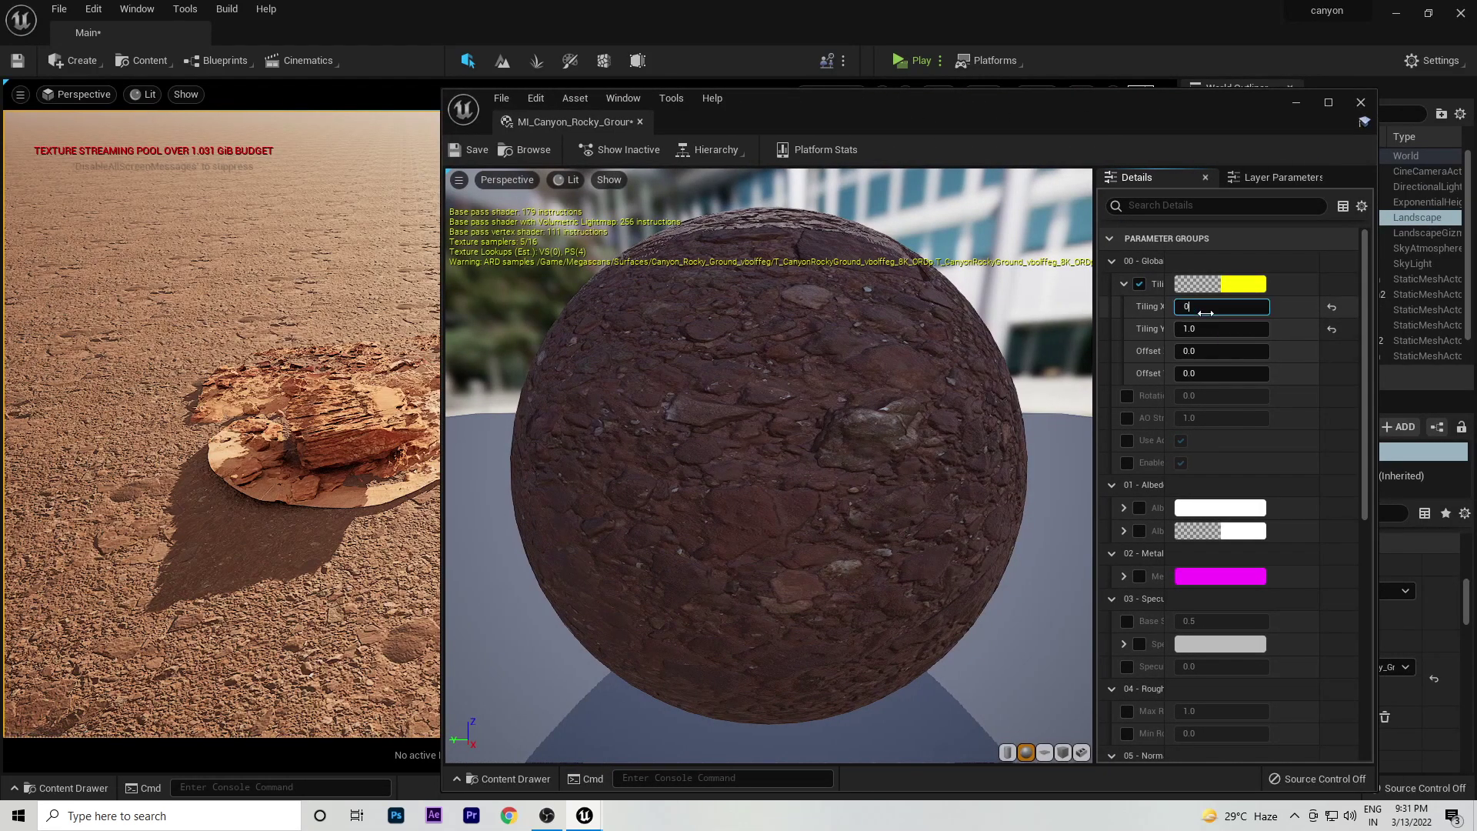
Try a value of 0.1 for both Tiling X and Tiling Y on the ground material instance.
{"action": "key", "text": "Tab"}
{"action": "type", "text": "0.1"}
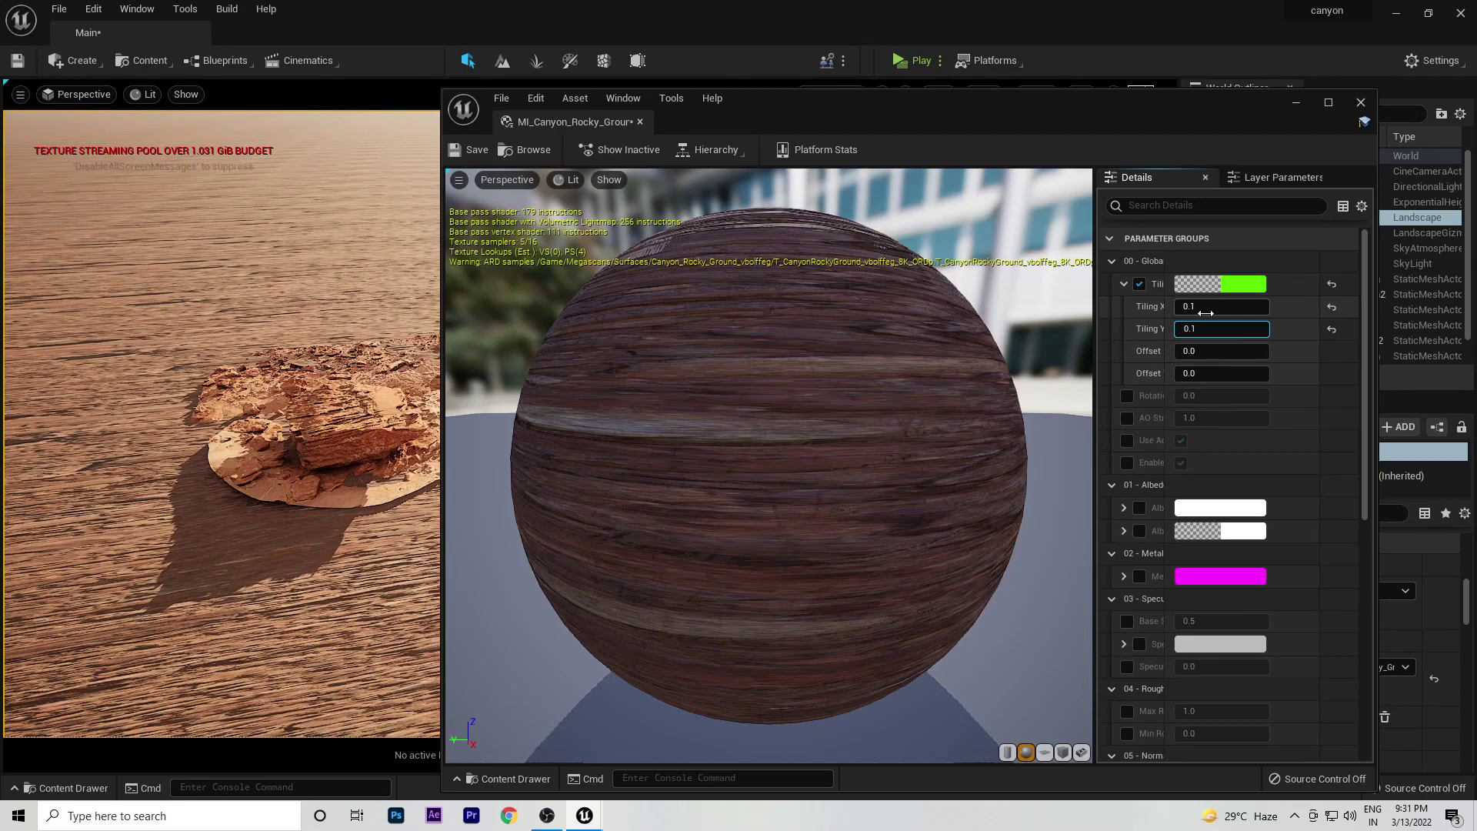
{"action": "key", "text": "Return"}
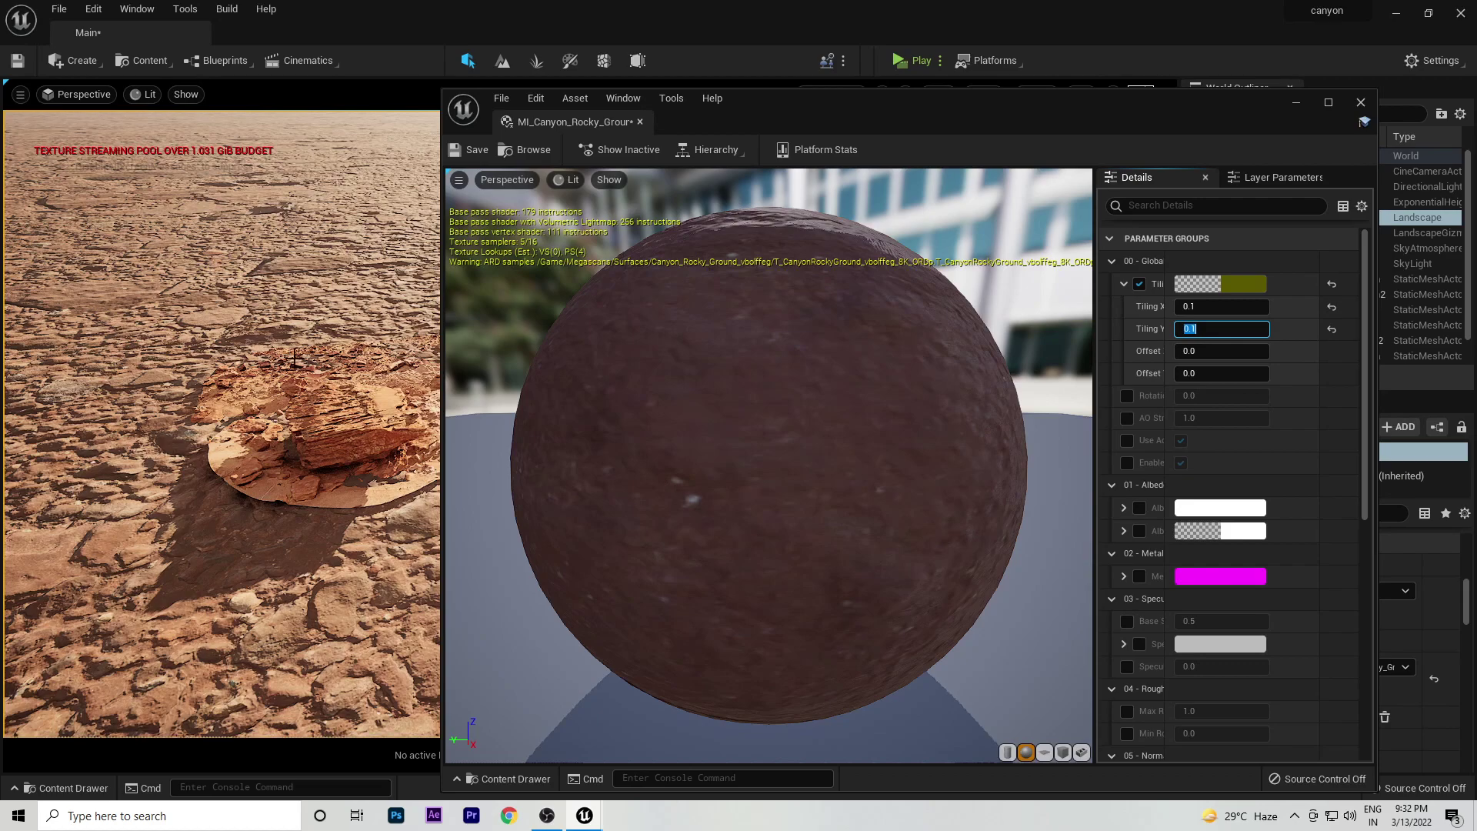
Set the ground material instance's Tiling X and Tiling Y back to 1.0.
{"action": "left_click", "coordinate": [1205, 305]}
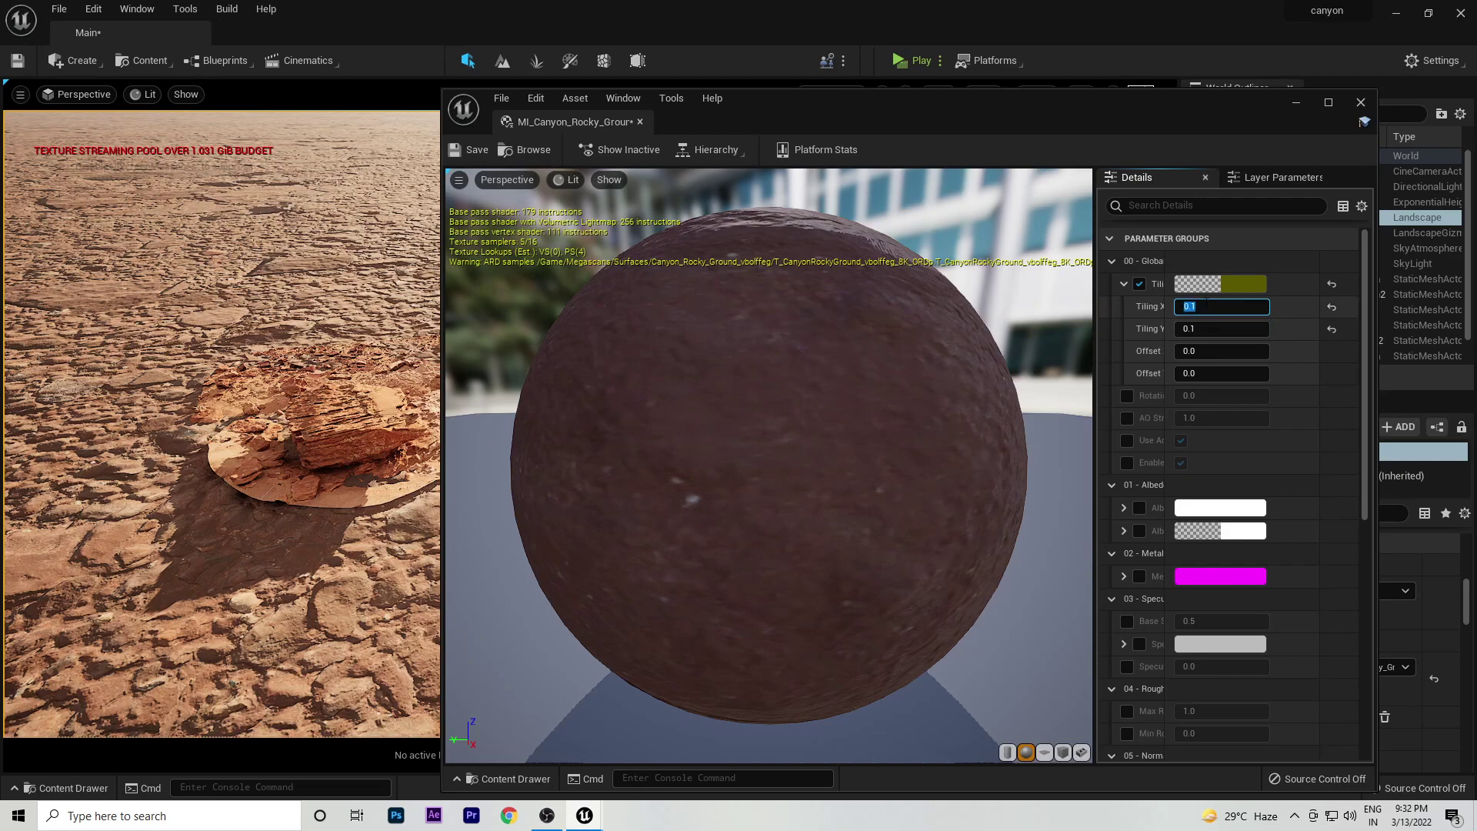
{"action": "type", "text": "1"}
{"action": "key", "text": "Tab"}
{"action": "type", "text": "1"}
{"action": "key", "text": "Return"}
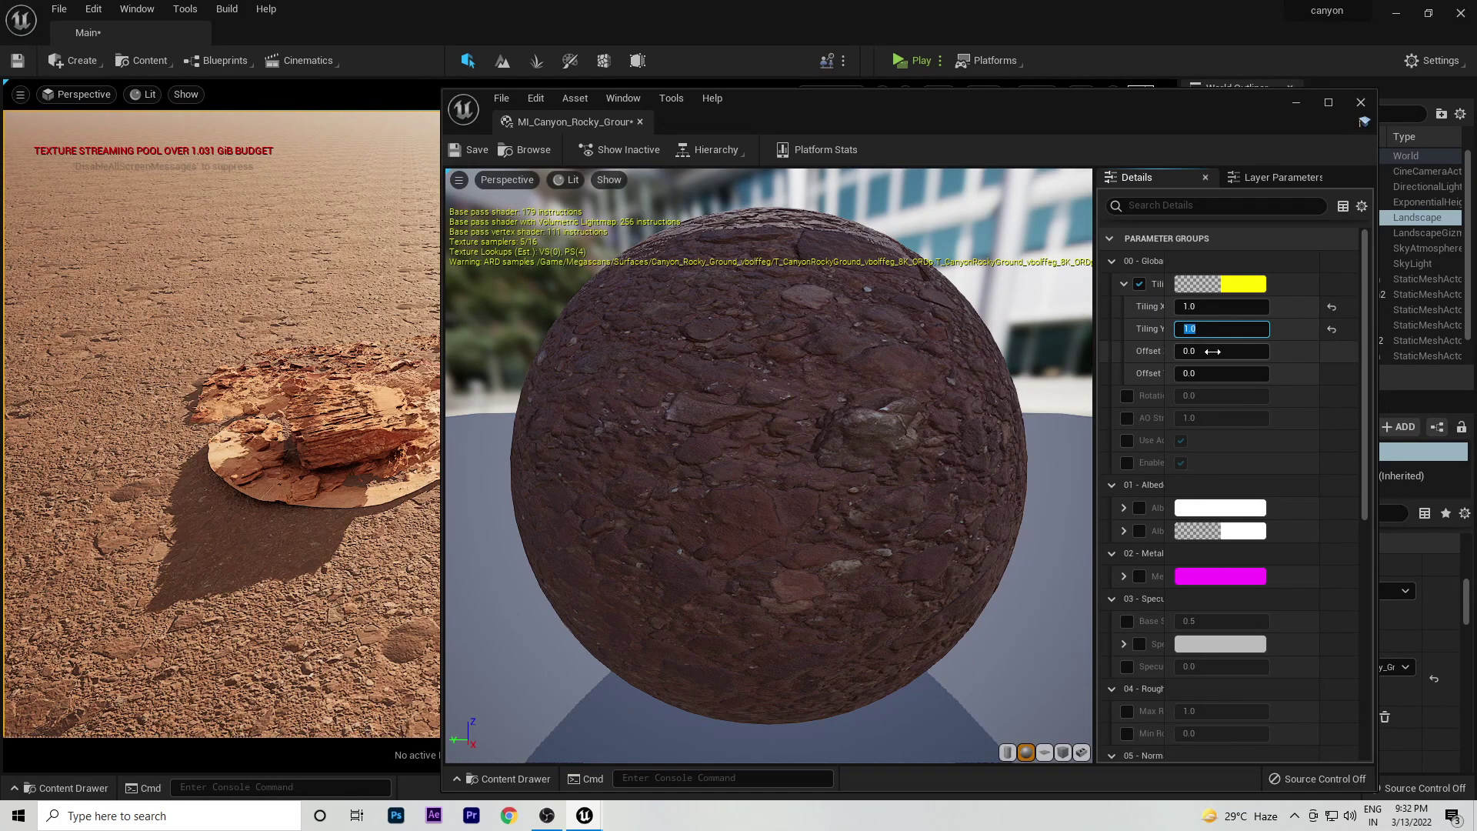
Enable the Rotation override on the ground material instance, set it to 0.456, save the asset and close its editor.
{"action": "left_click", "coordinate": [1126, 395]}
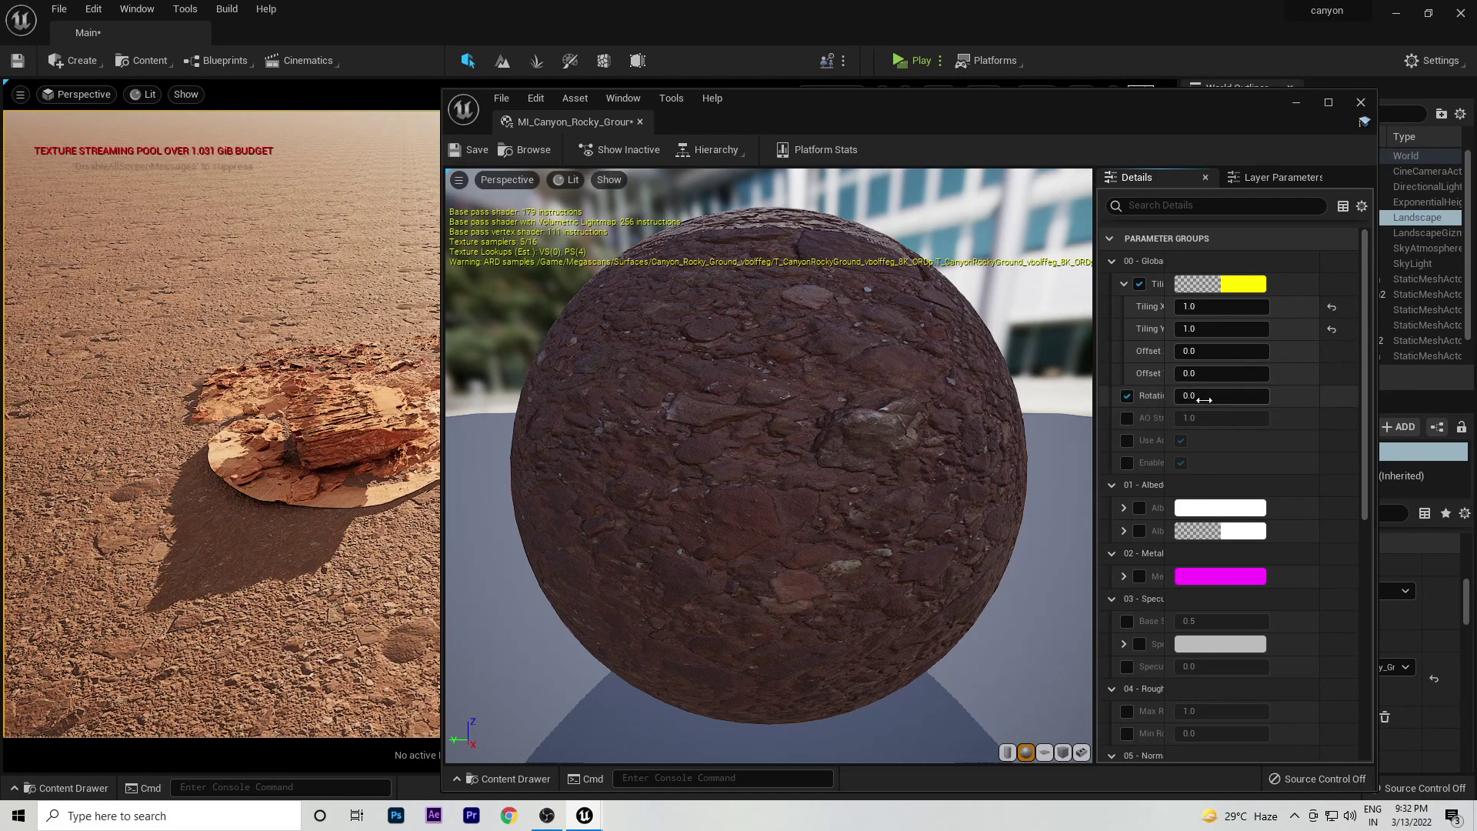
{"action": "mouse_move", "coordinate": [1222, 395]}
{"action": "left_mouse_down"}
{"action": "mouse_move", "coordinate": [1240, 396]}
{"action": "mouse_move", "coordinate": [1212, 395]}
{"action": "left_mouse_up"}
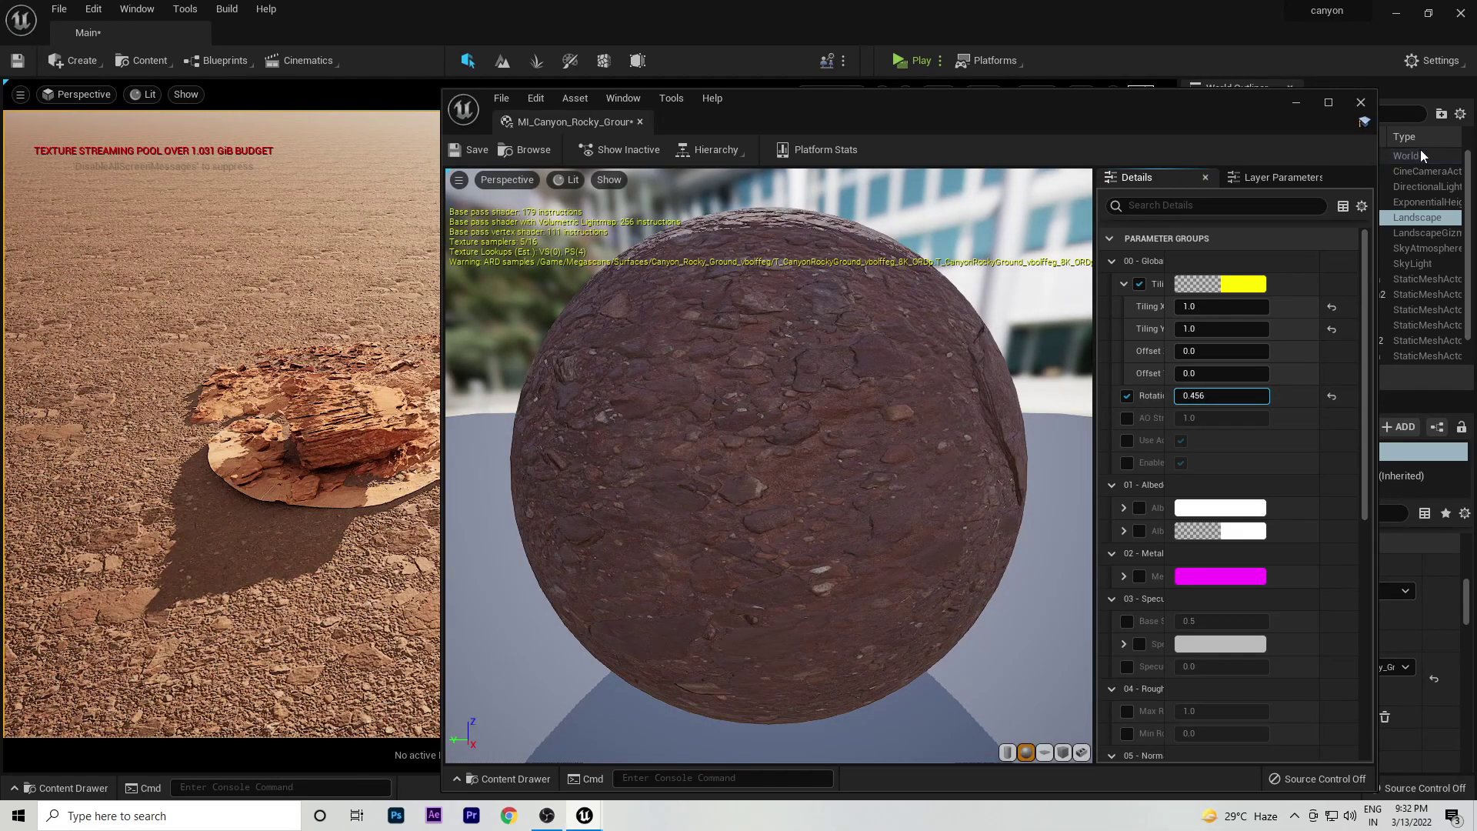
{"action": "left_click", "coordinate": [468, 151]}
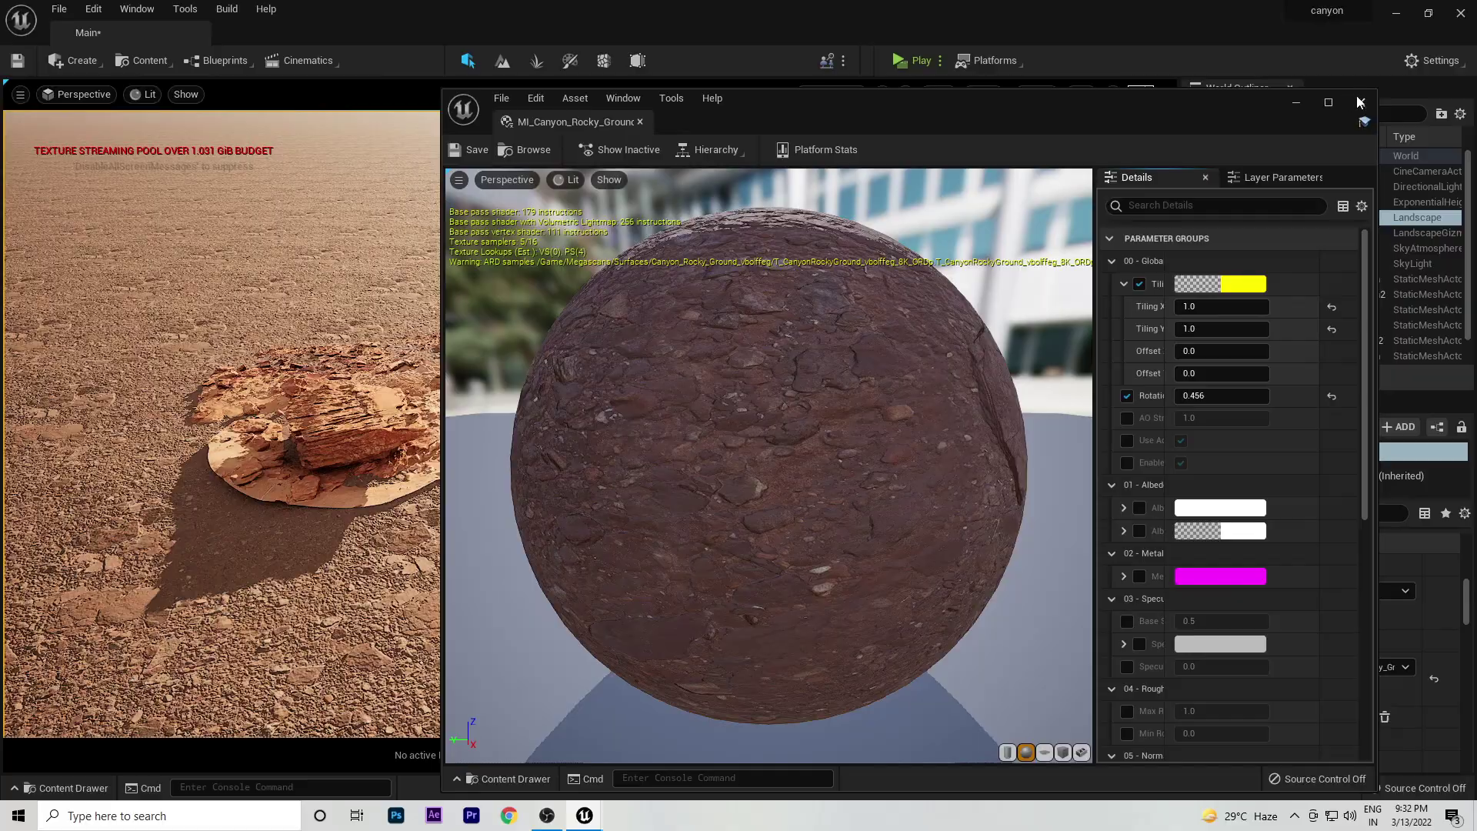
{"action": "left_click", "coordinate": [1361, 102]}
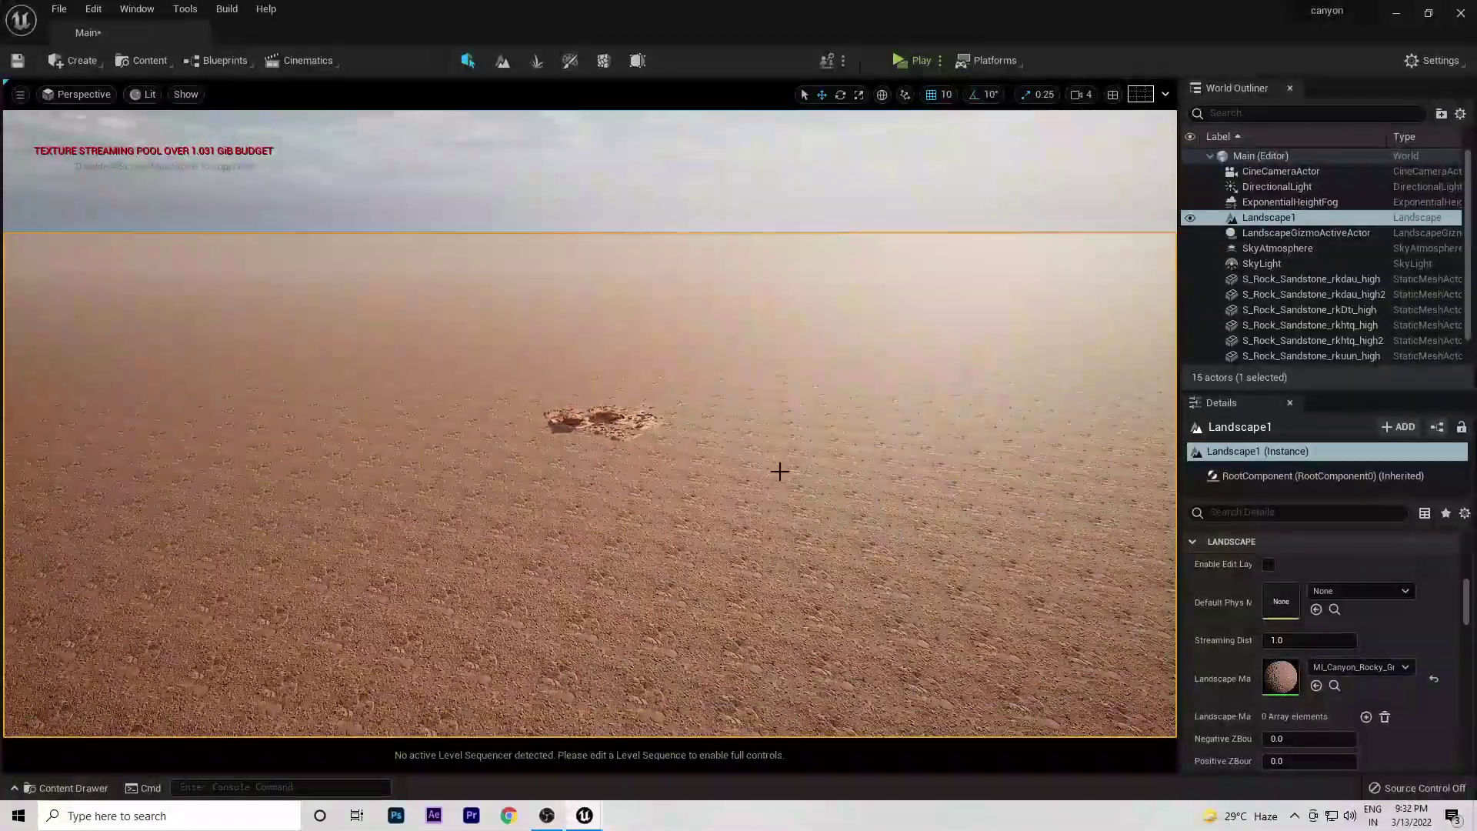
Place the sandstone cliff base mesh from Canyon_Sandstone_Cliff_Base_ulqtdgx on the landscape behind the existing rock cluster.
{"action": "left_click", "coordinate": [69, 788]}
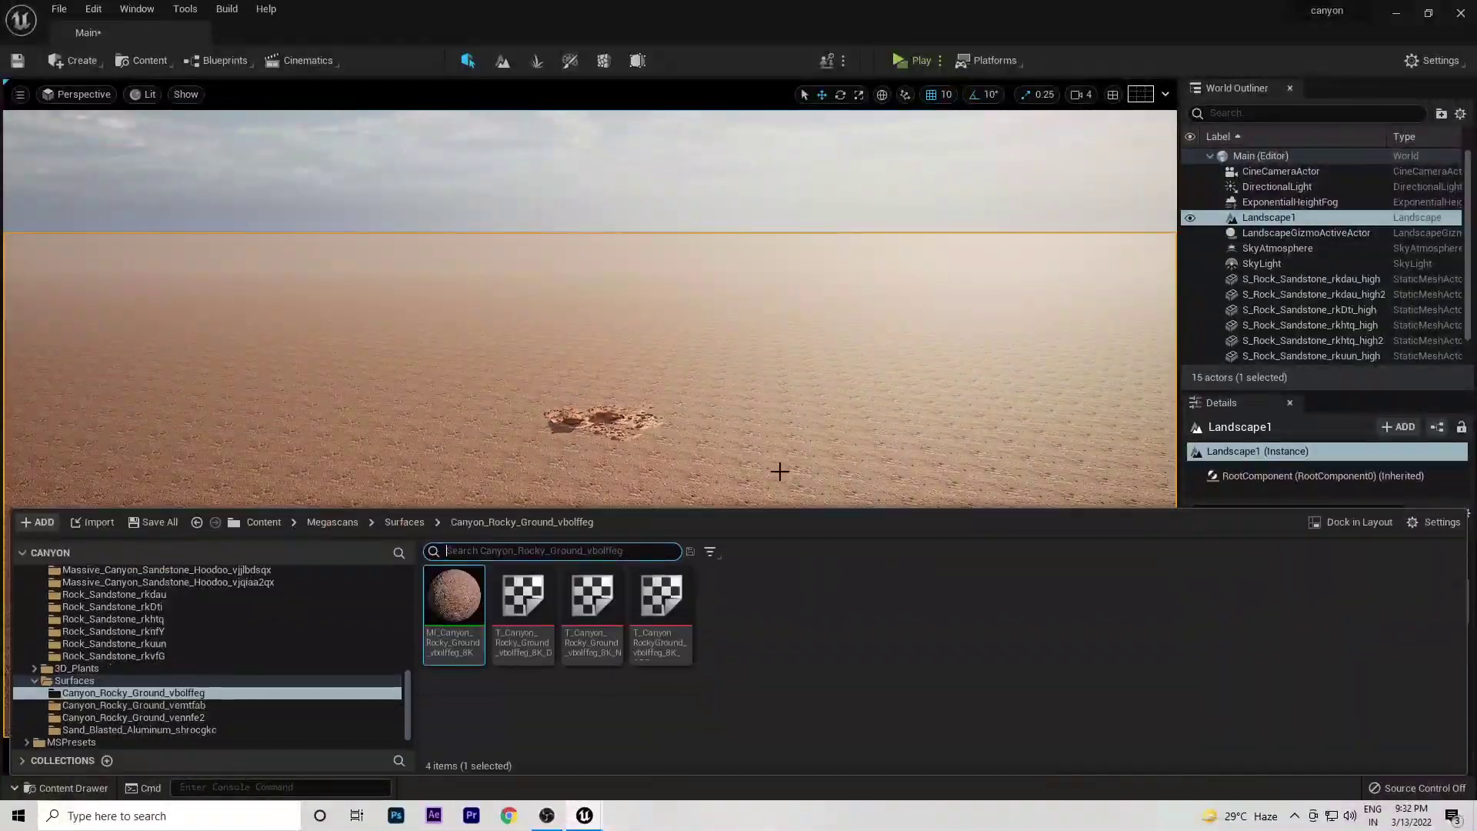
{"action": "scroll", "coordinate": [173, 590], "scroll_direction": "up", "scroll_amount": 10}
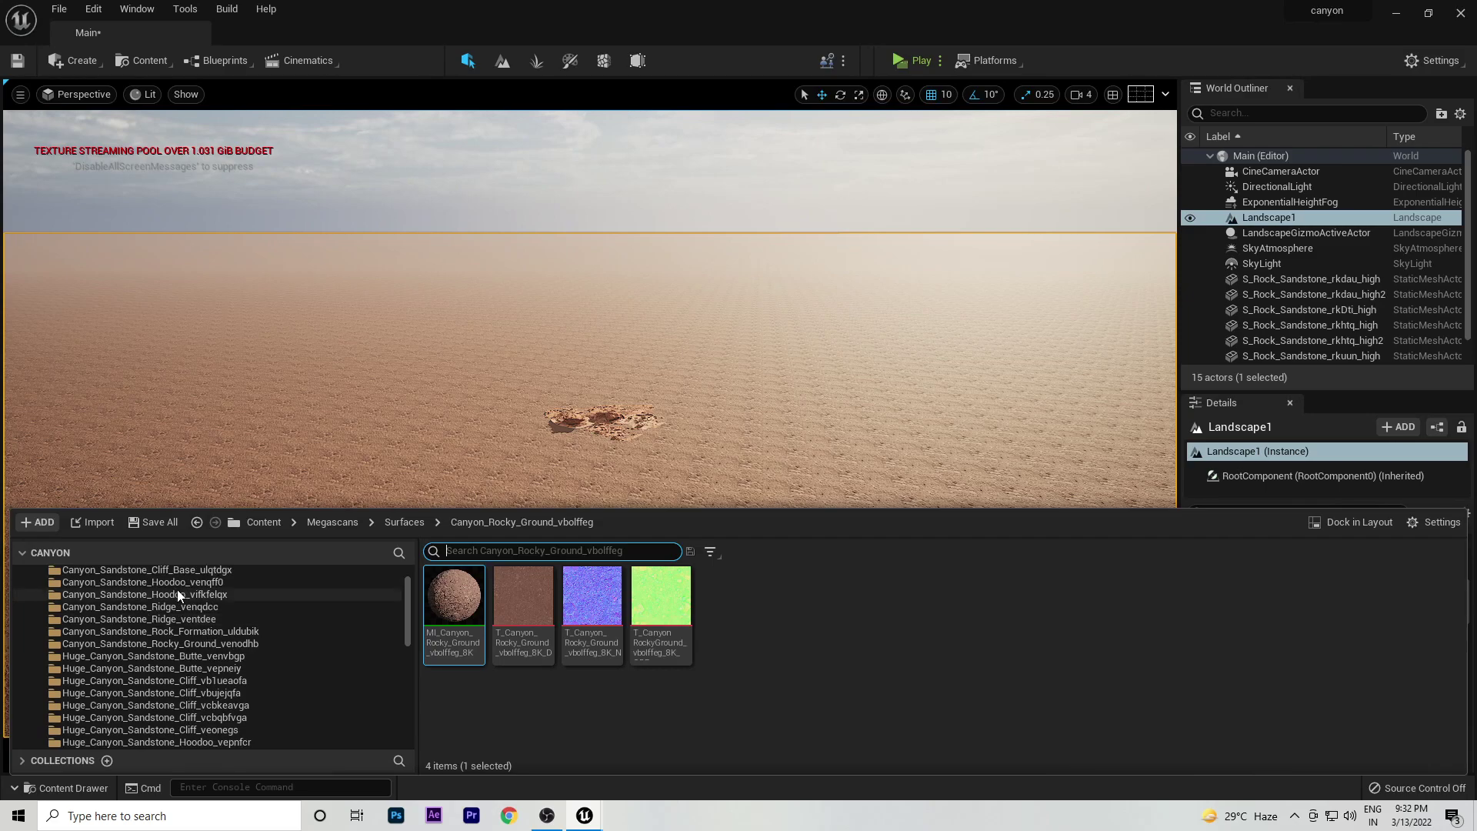
{"action": "left_click", "coordinate": [177, 598]}
{"action": "left_click", "coordinate": [195, 610]}
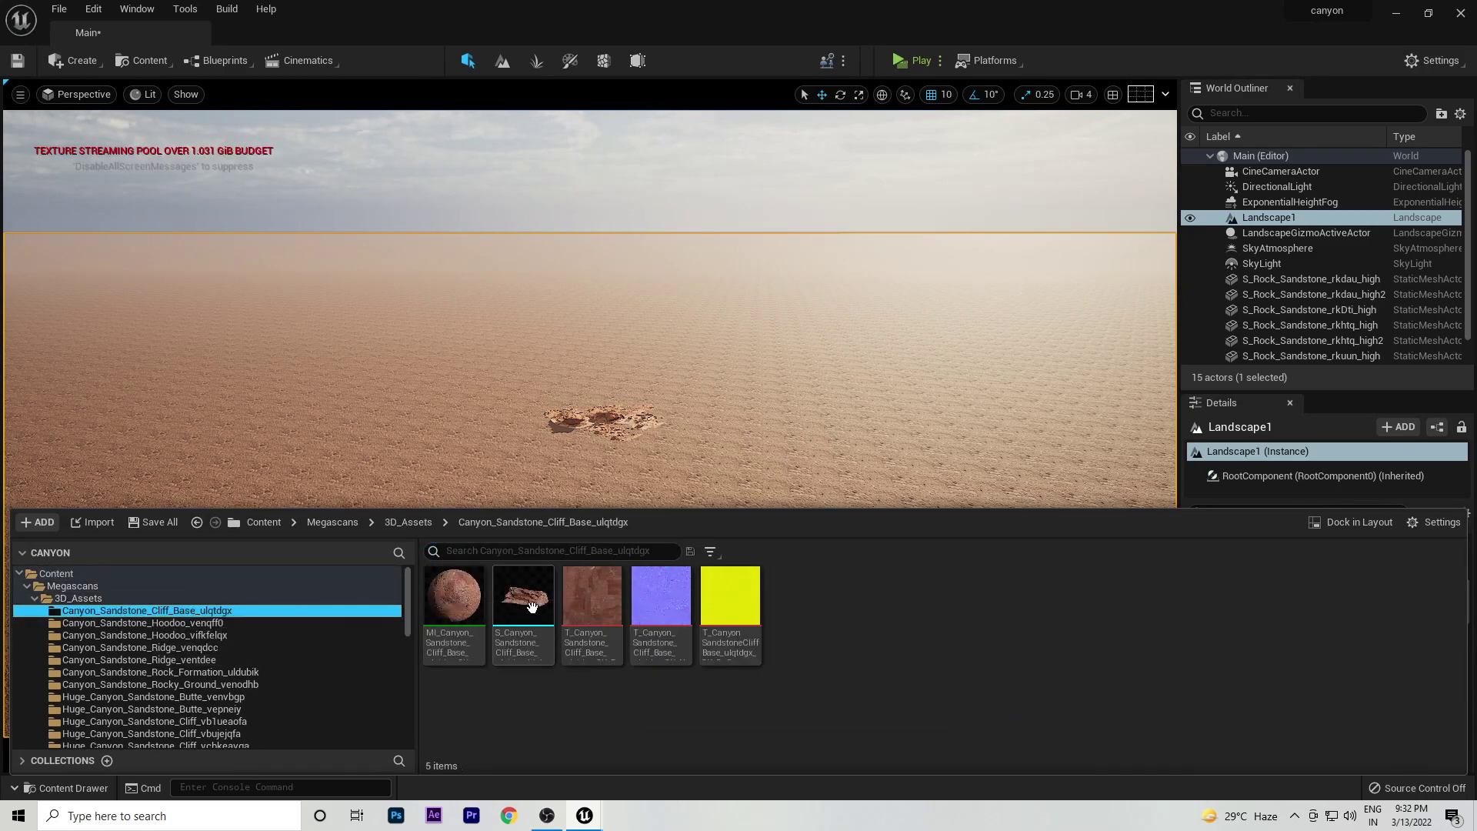
{"action": "left_click", "coordinate": [453, 291]}
{"action": "left_click_drag", "start_coordinate": [454, 291], "coordinate": [489, 373]}
{"action": "left_click_drag", "start_coordinate": [859, 402], "coordinate": [1074, 432]}
{"action": "left_click_drag", "start_coordinate": [1004, 541], "coordinate": [684, 366]}
{"action": "scroll", "coordinate": [798, 511], "scroll_direction": "up", "scroll_amount": 10}
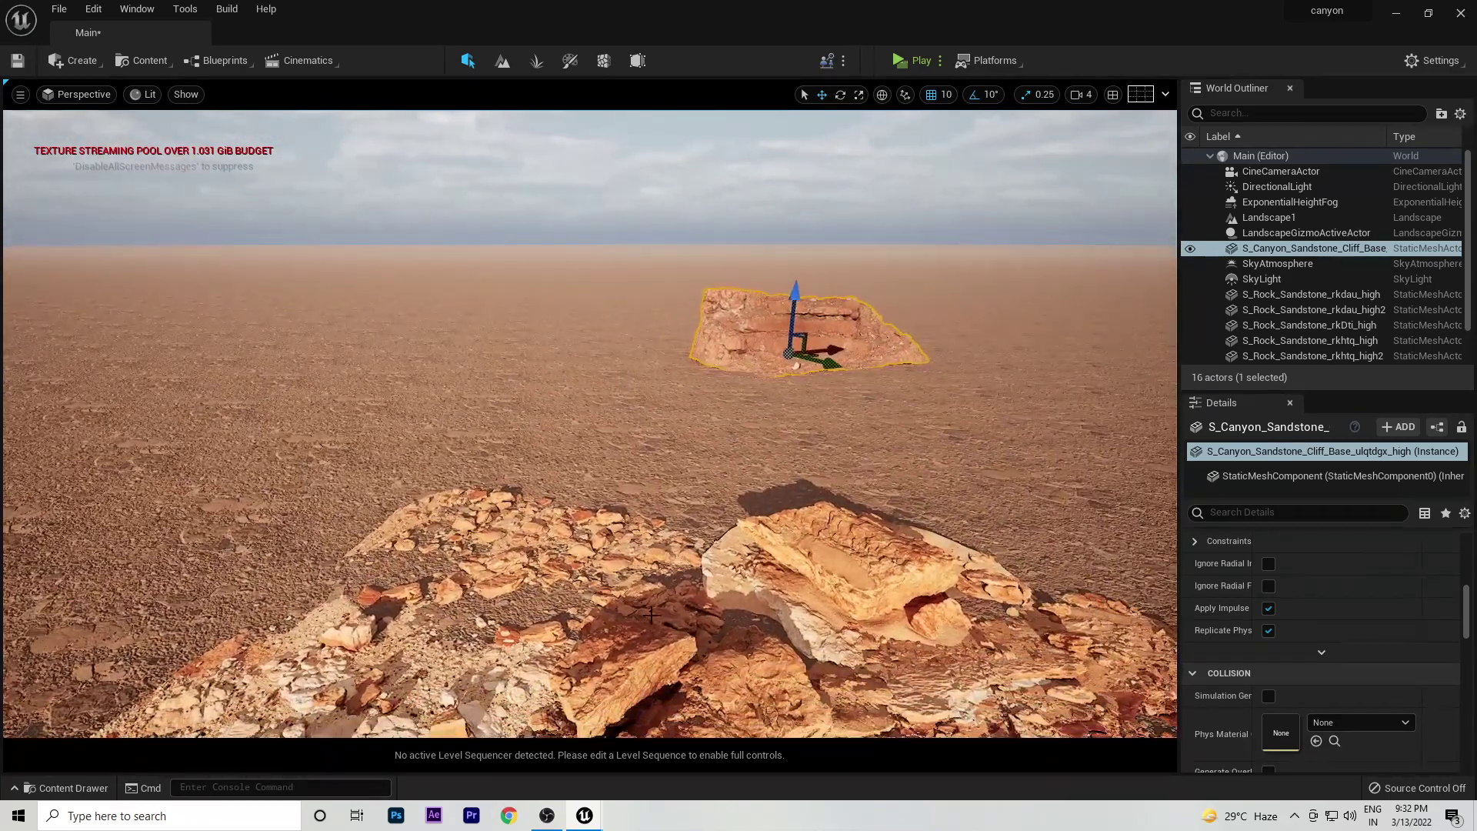
Place the tall hoodoo mesh from Canyon_Sandstone_Hoodoo_venqff0 on the landscape beside the cliff base.
{"action": "key", "text": "ctrl+space"}
{"action": "left_click", "coordinate": [193, 622]}
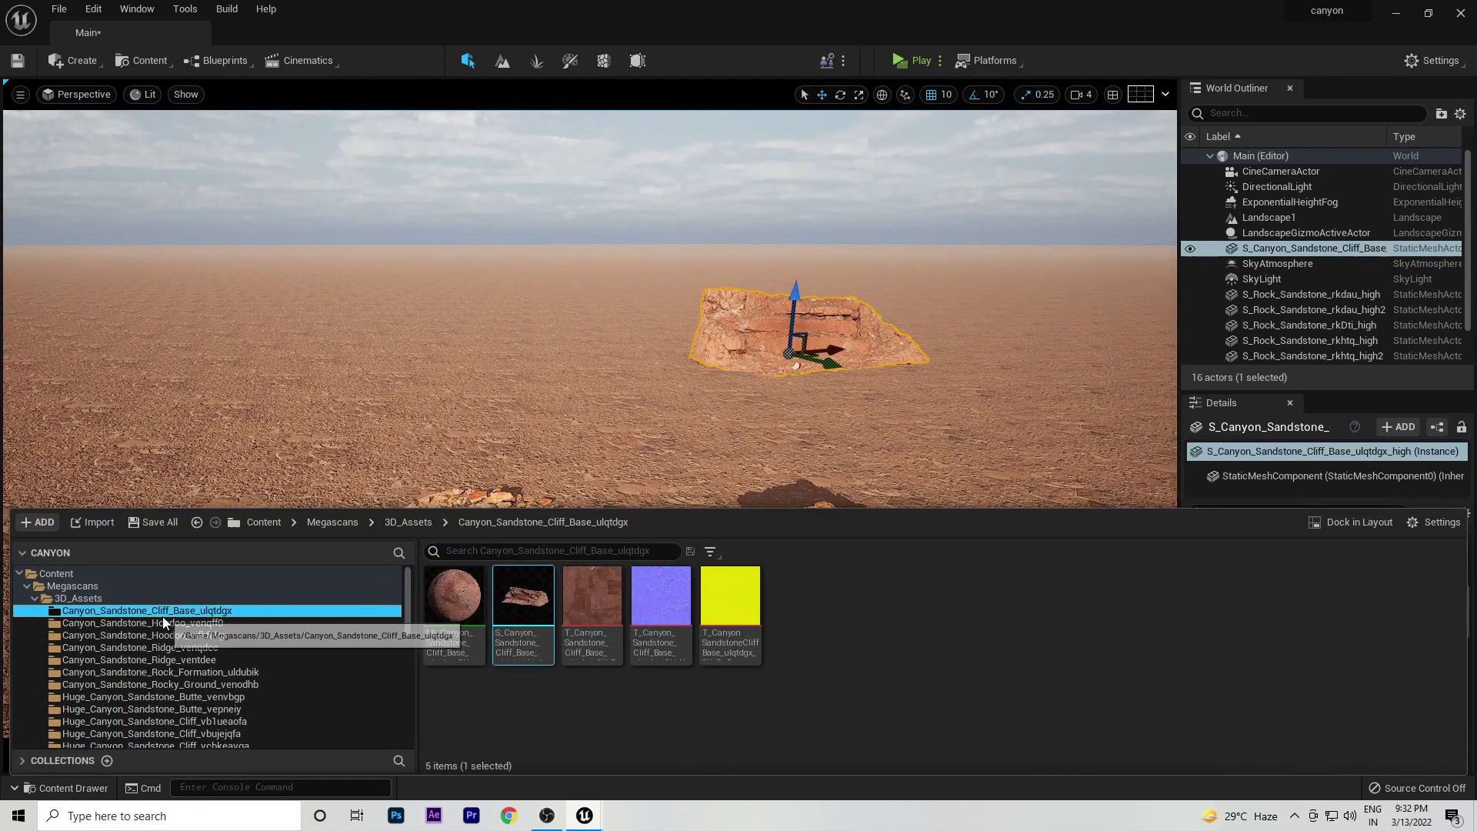
{"action": "left_click_drag", "start_coordinate": [529, 613], "coordinate": [445, 314]}
{"action": "scroll", "coordinate": [336, 628], "scroll_direction": "down", "scroll_amount": 5}
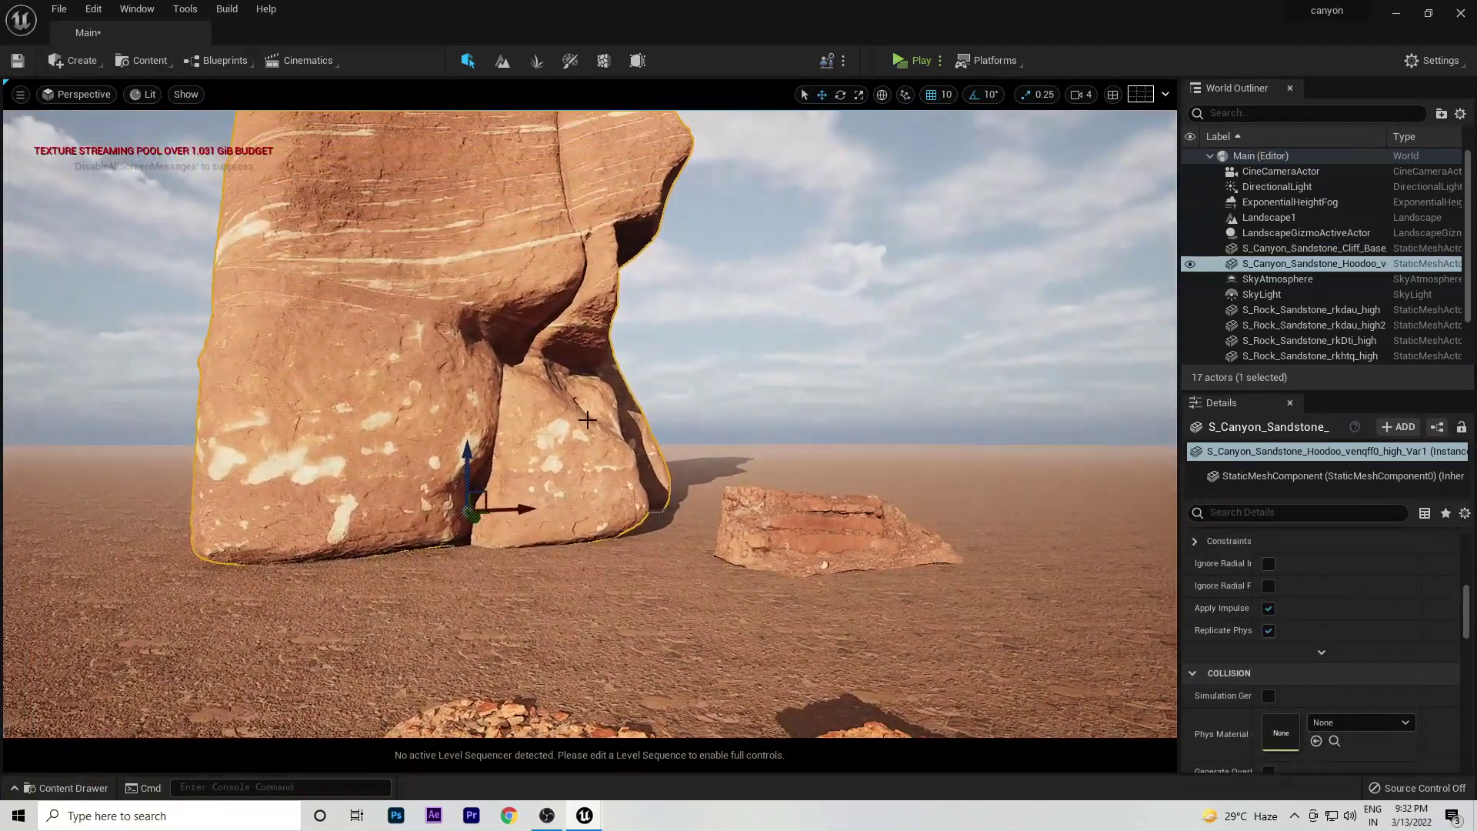
Place the Canyon_Sandstone_Hoodoo_vifkfelqx mesh by the tall hoodoo, then duplicate it away from the pillar and snap the copy to the ground.
{"action": "key", "text": "ctrl+b"}
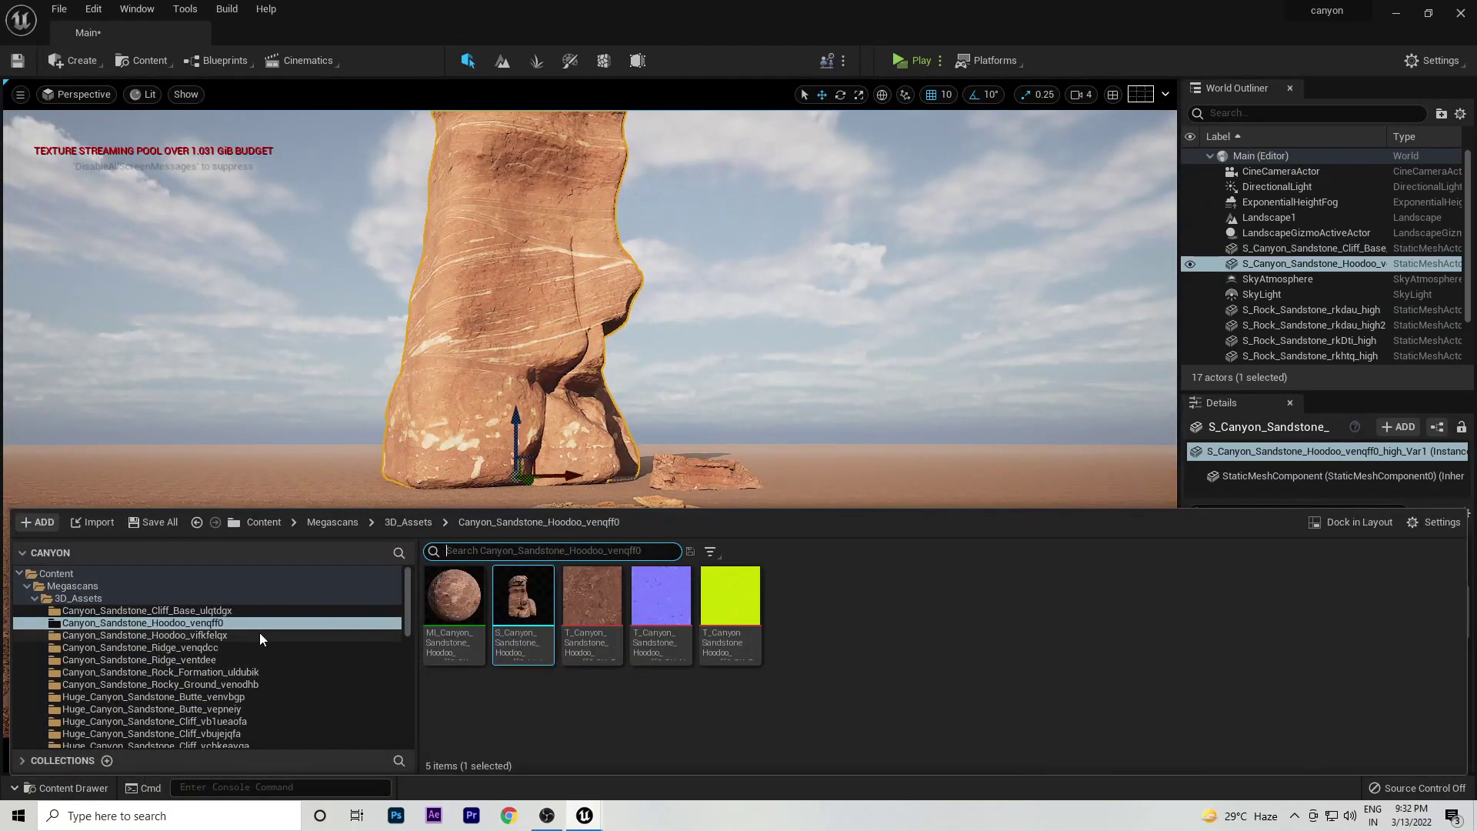
{"action": "left_click", "coordinate": [260, 634]}
{"action": "left_click_drag", "start_coordinate": [523, 596], "coordinate": [794, 463]}
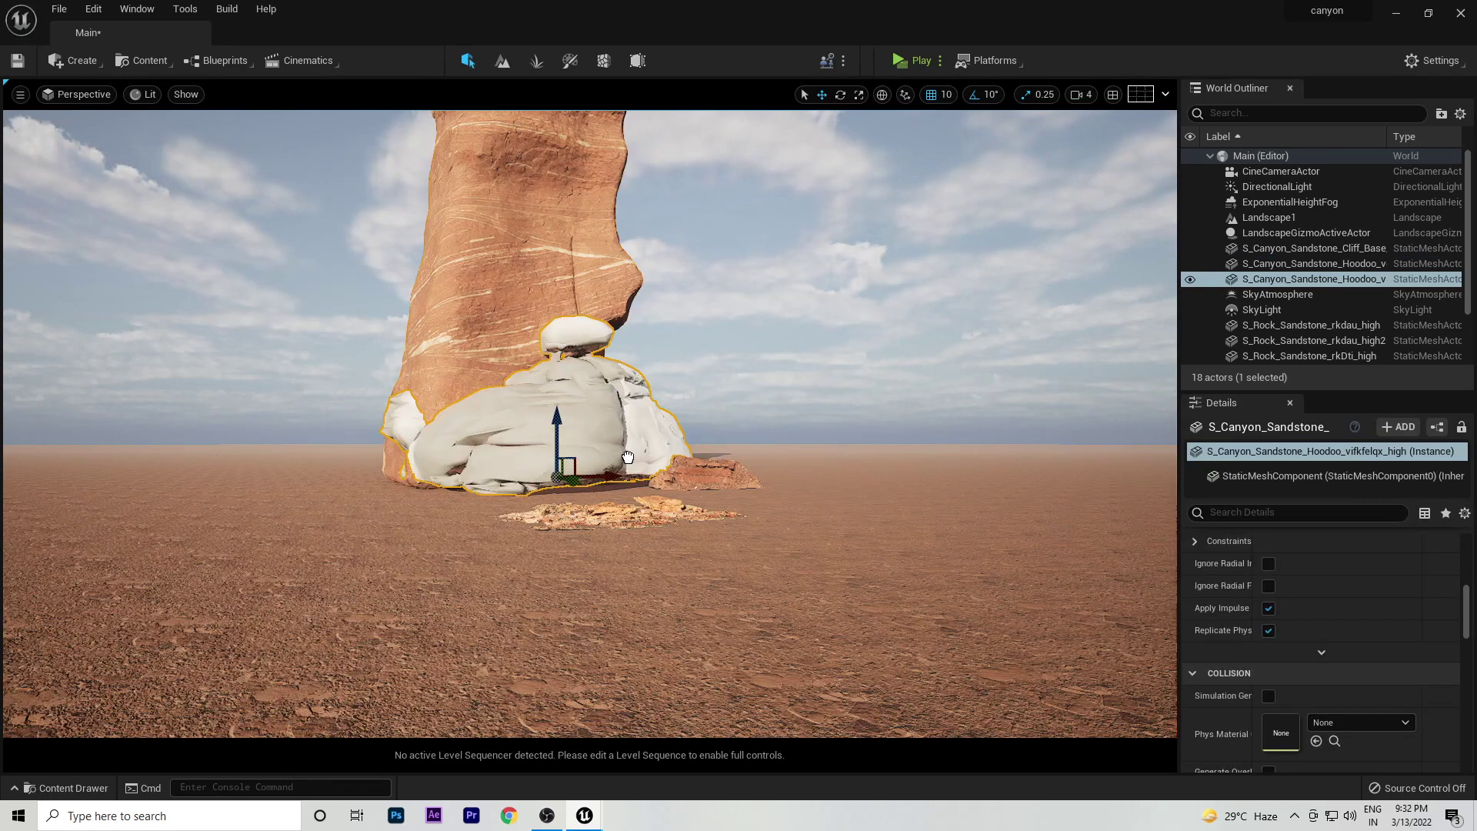
{"action": "left_click_drag", "start_coordinate": [627, 458], "coordinate": [901, 389], "text": "alt"}
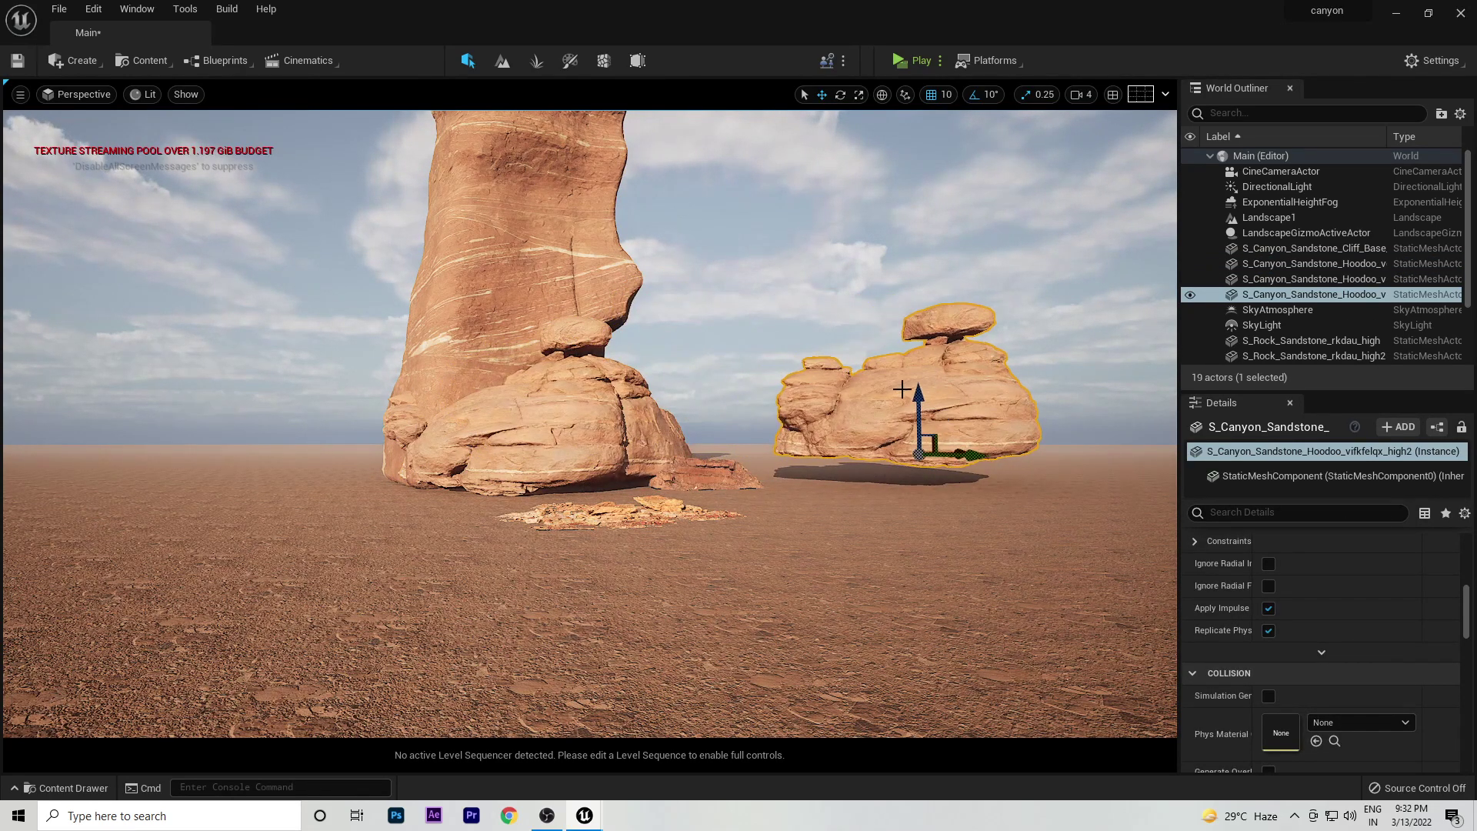
{"action": "key", "text": "End"}
Move the original low hoodoo to the opposite side of the tall pillar from its copy and rotate it about its vertical axis.
{"action": "left_click", "coordinate": [508, 425]}
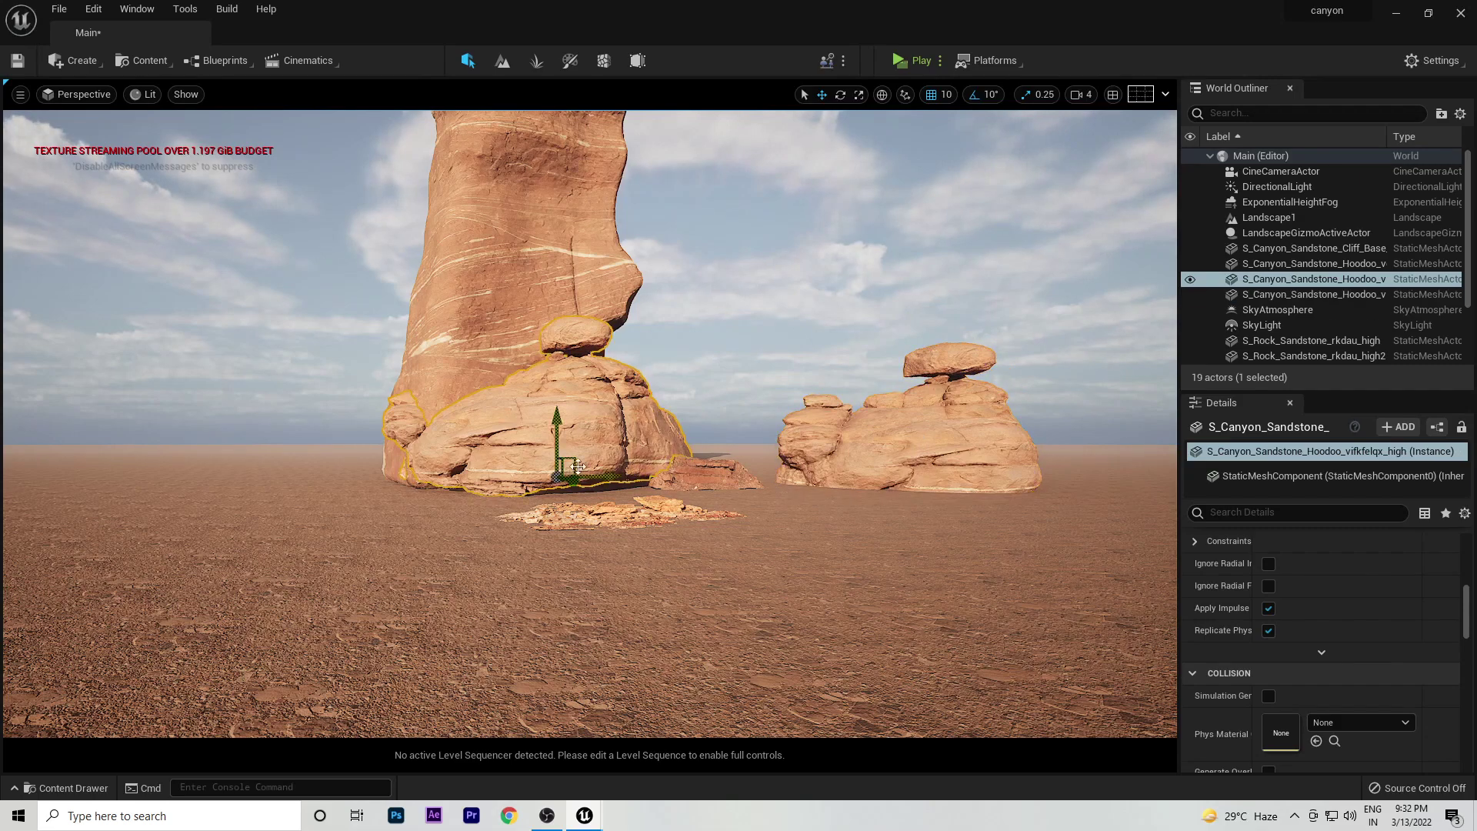
{"action": "left_click_drag", "start_coordinate": [602, 472], "coordinate": [224, 477]}
{"action": "left_click", "coordinate": [839, 98]}
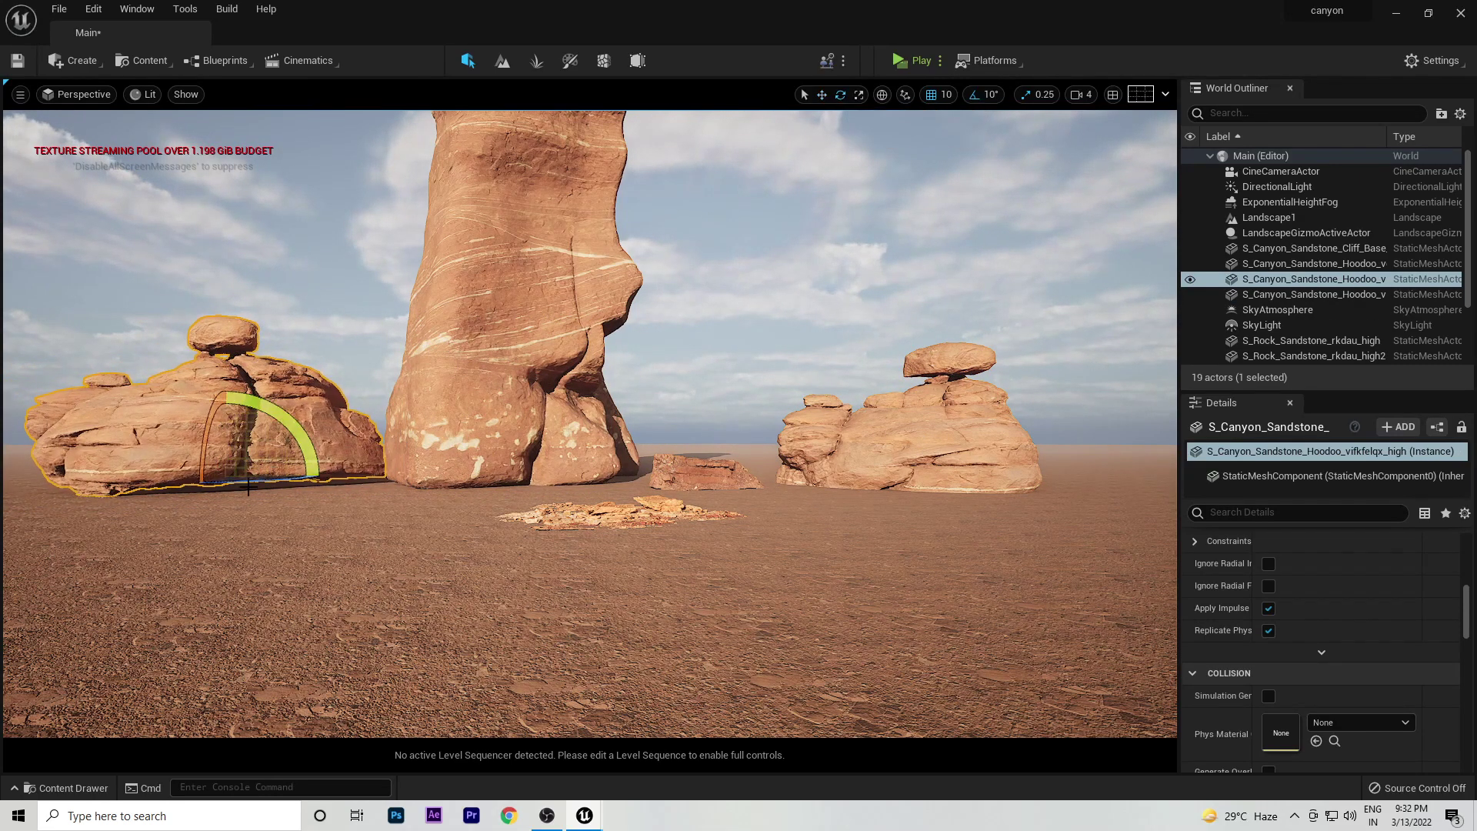
{"action": "right_click_drag", "start_coordinate": [248, 486], "coordinate": [248, 486]}
{"action": "left_click_drag", "start_coordinate": [420, 430], "coordinate": [424, 500]}
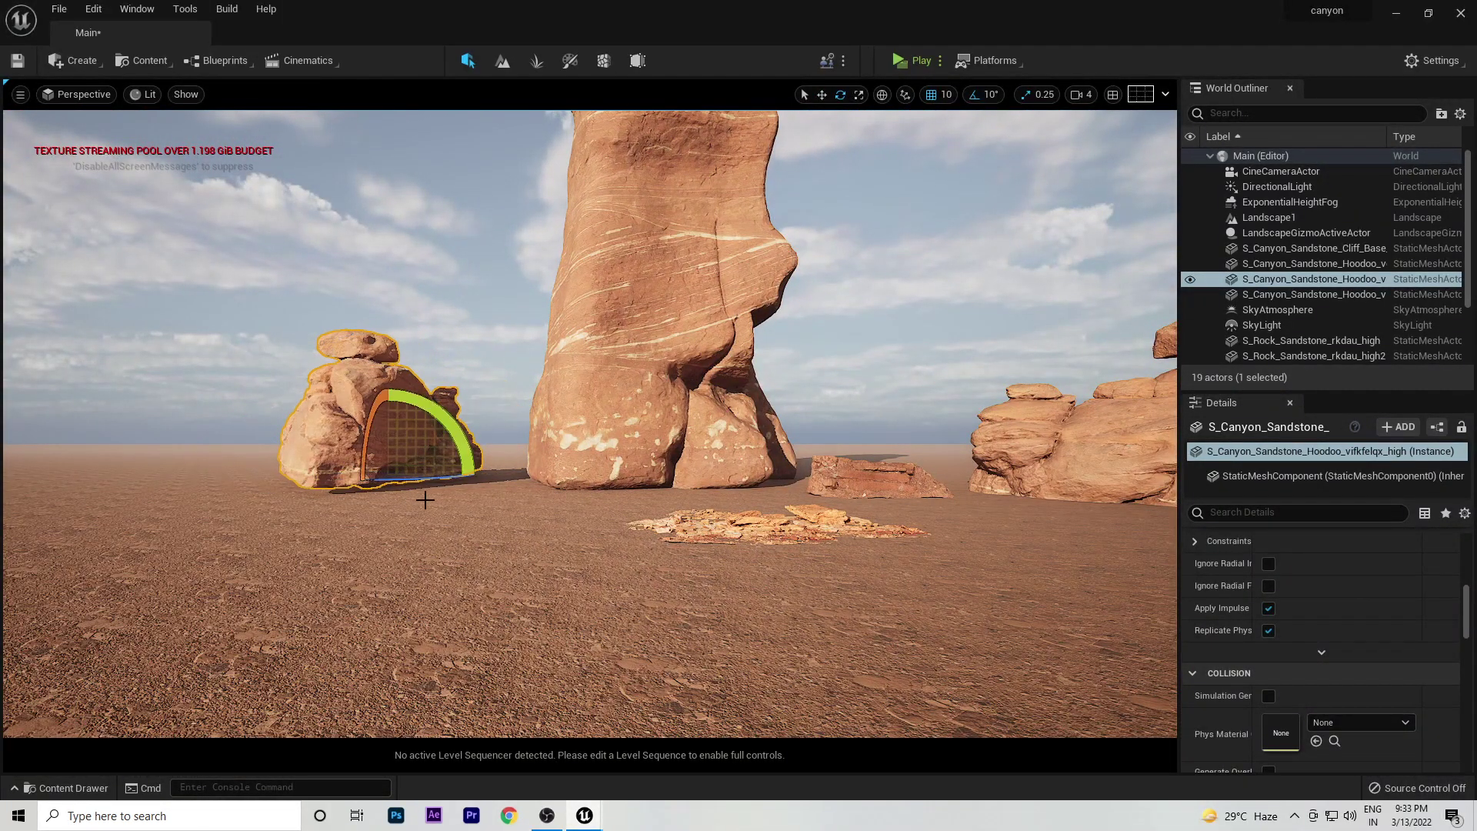
{"action": "right_click_drag", "start_coordinate": [424, 500], "coordinate": [425, 500]}
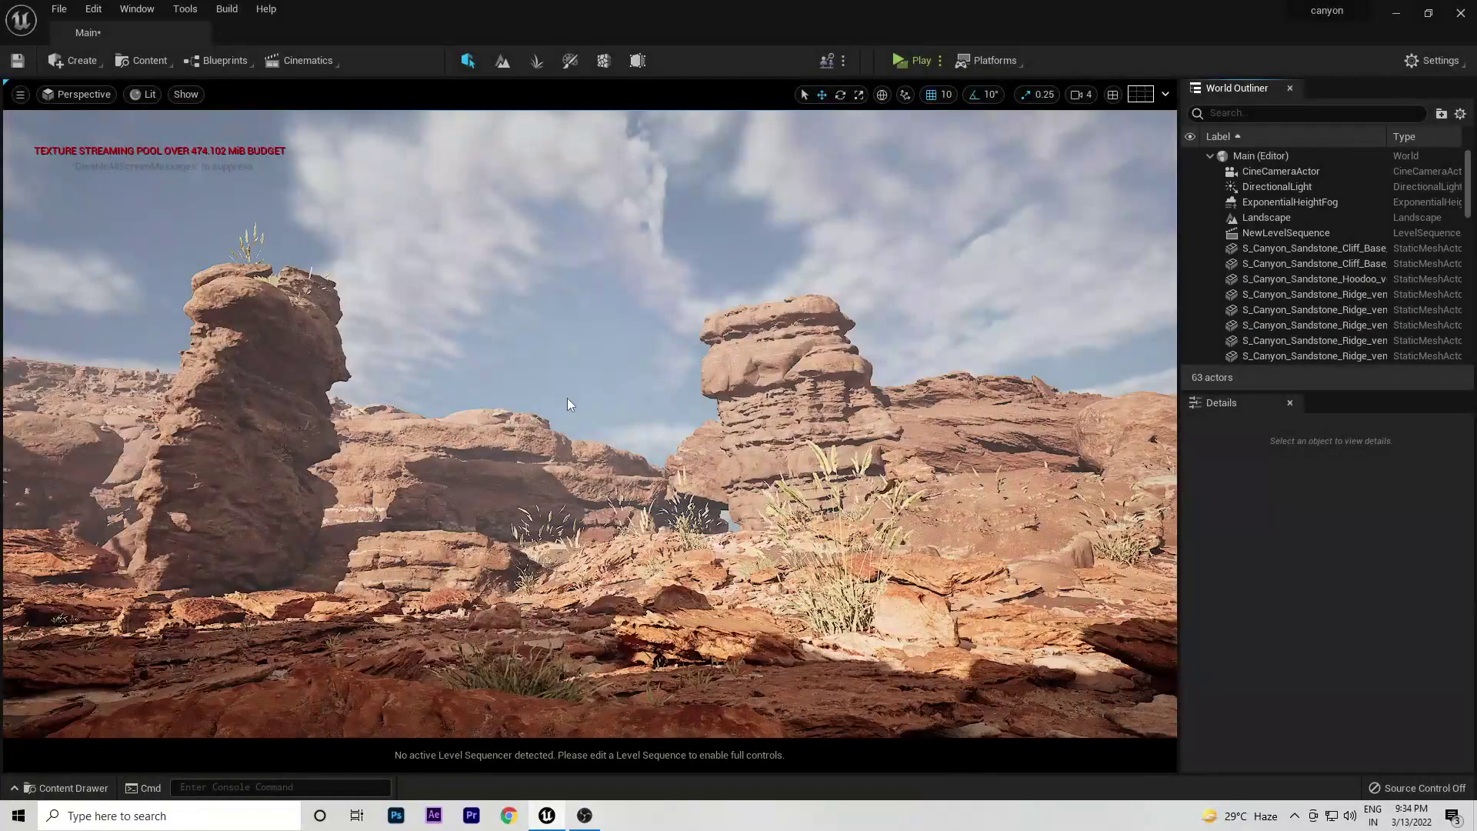
Add a Post Process Volume to the dressed canyon level.
{"action": "right_click_drag", "start_coordinate": [807, 520], "coordinate": [810, 521]}
{"action": "right_click_drag", "start_coordinate": [776, 433], "coordinate": [775, 433]}
{"action": "scroll", "coordinate": [776, 433], "scroll_direction": "down", "scroll_amount": 10}
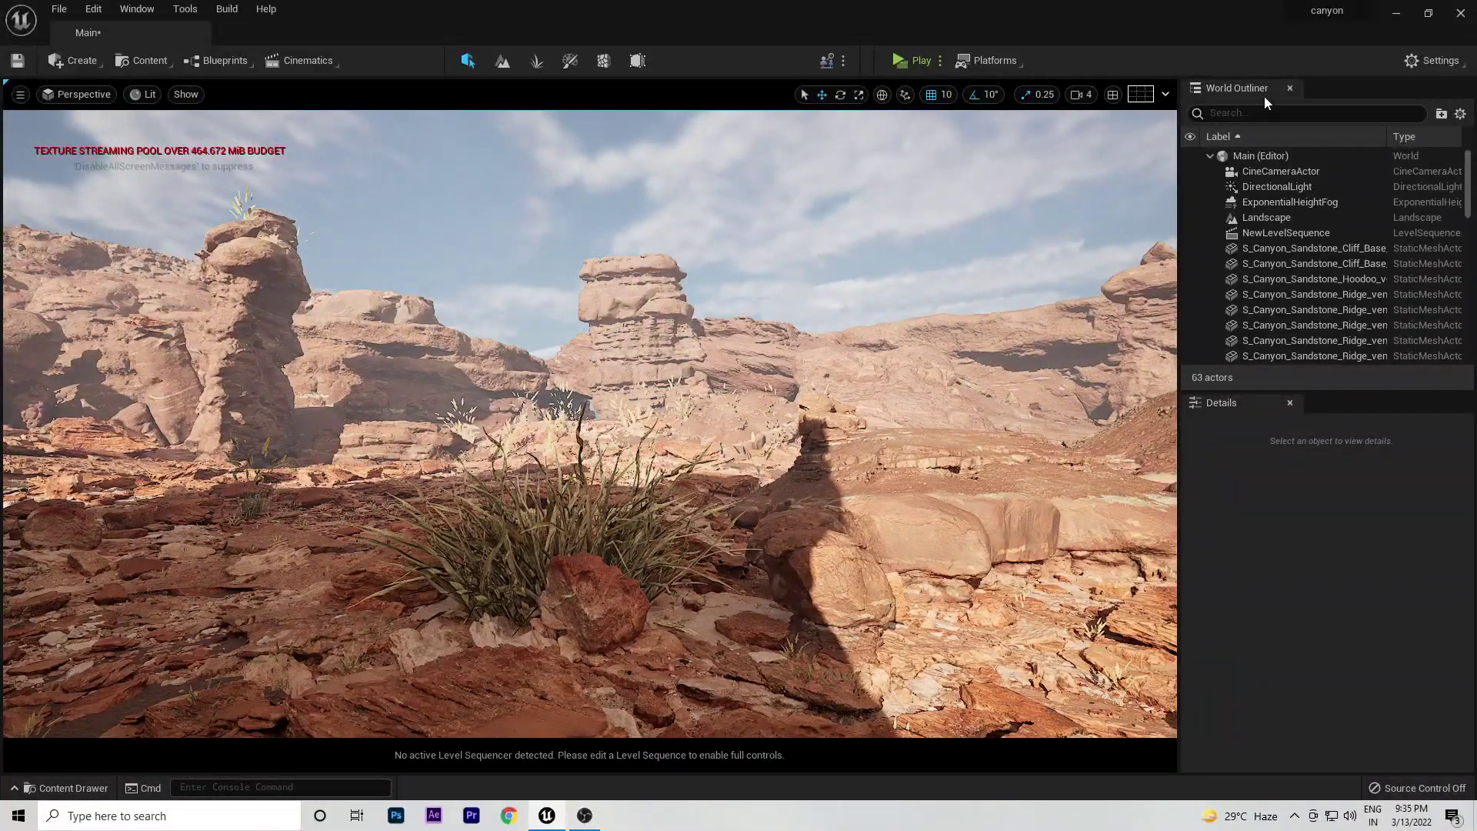
{"action": "right_click_drag", "start_coordinate": [776, 433], "coordinate": [775, 433]}
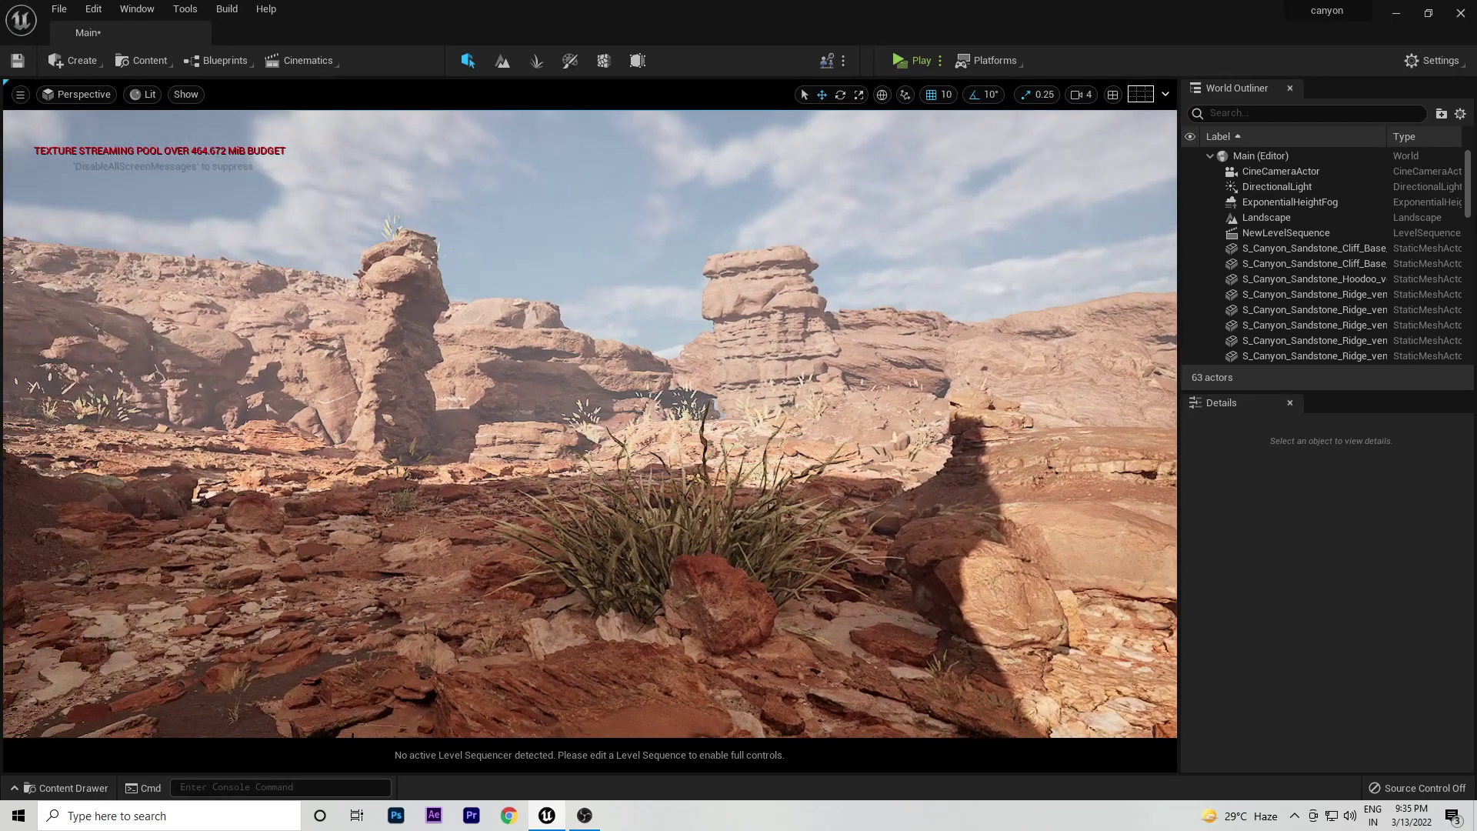
{"action": "left_click", "coordinate": [81, 61]}
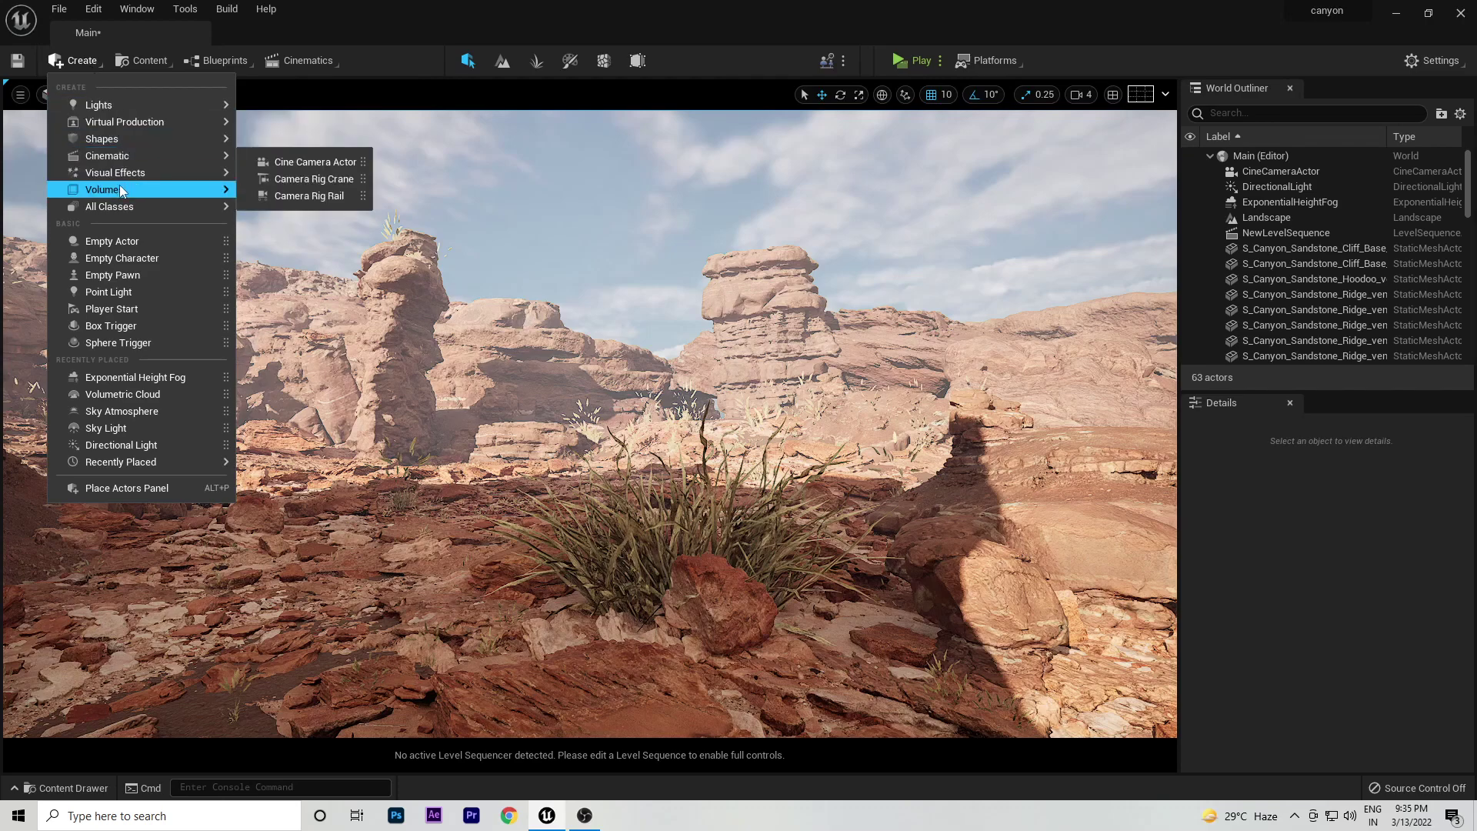
{"action": "mouse_move", "coordinate": [120, 173]}
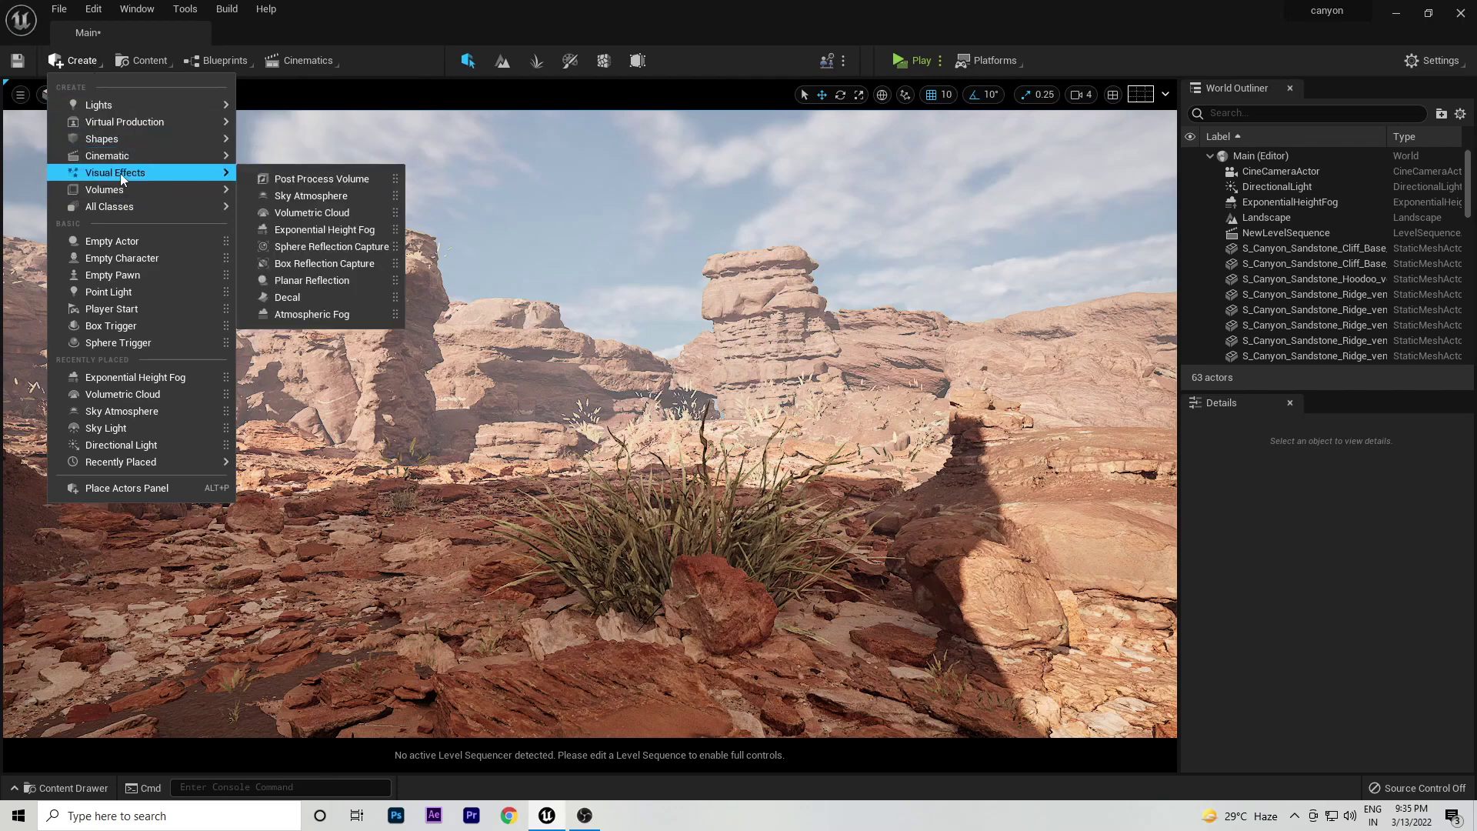
{"action": "left_click", "coordinate": [335, 180]}
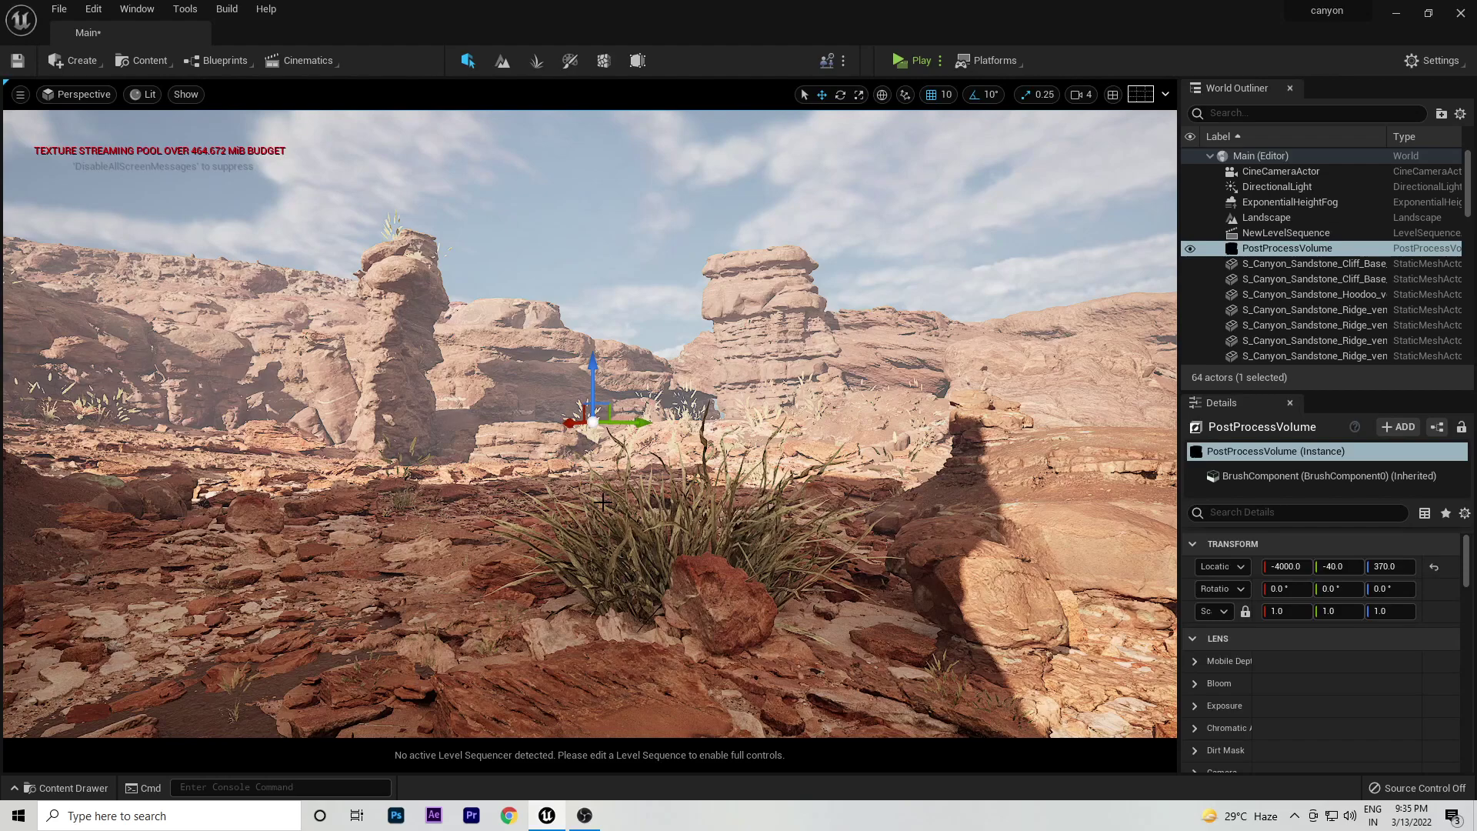
{"action": "key", "text": "w"}
{"action": "right_click_drag", "start_coordinate": [589, 423], "coordinate": [607, 400]}
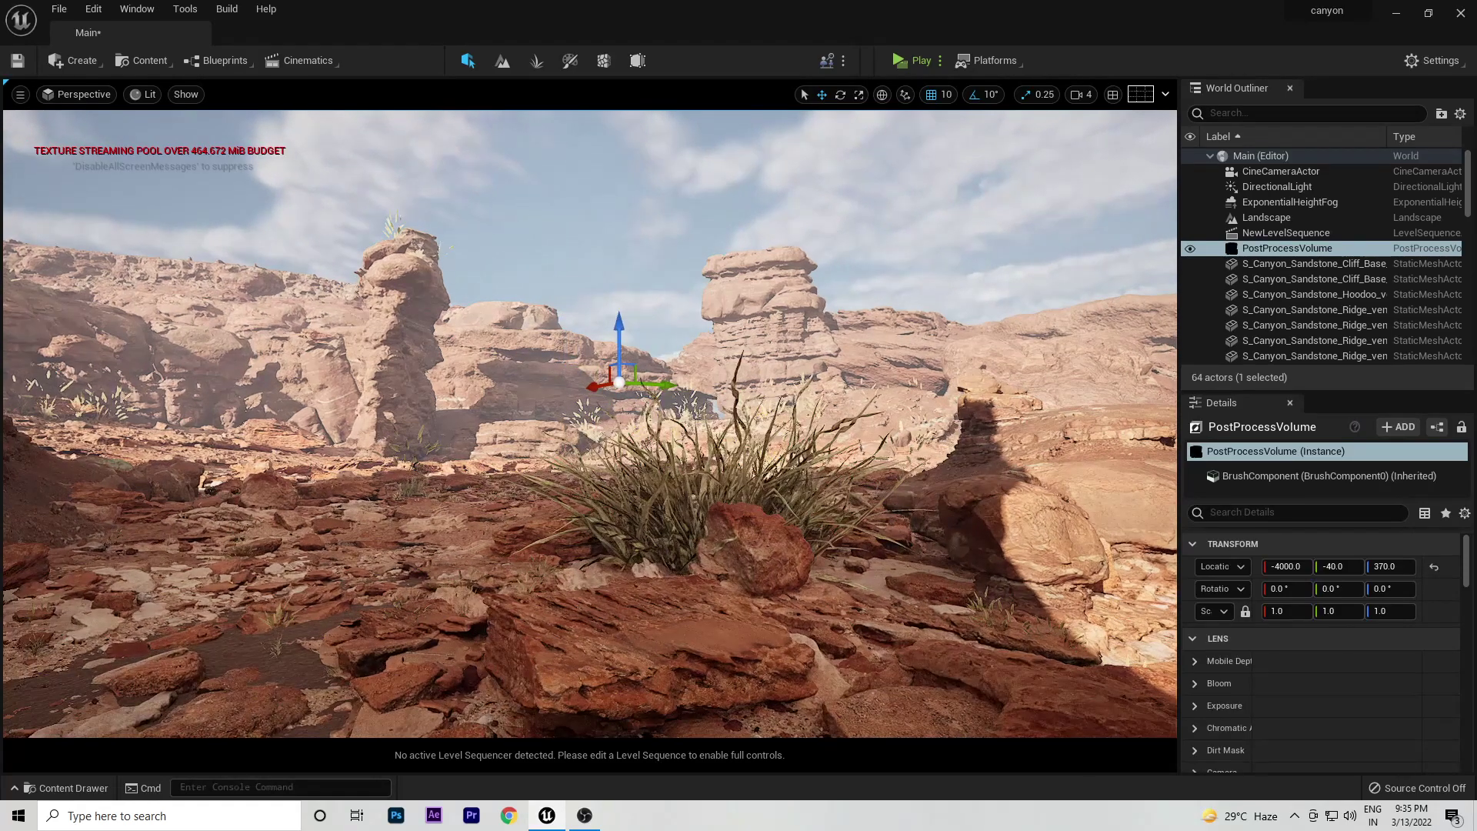
Enable the PostProcessVolume's Min EV and Max EV exposure overrides and set both to 1.0.
{"action": "left_click", "coordinate": [1271, 248]}
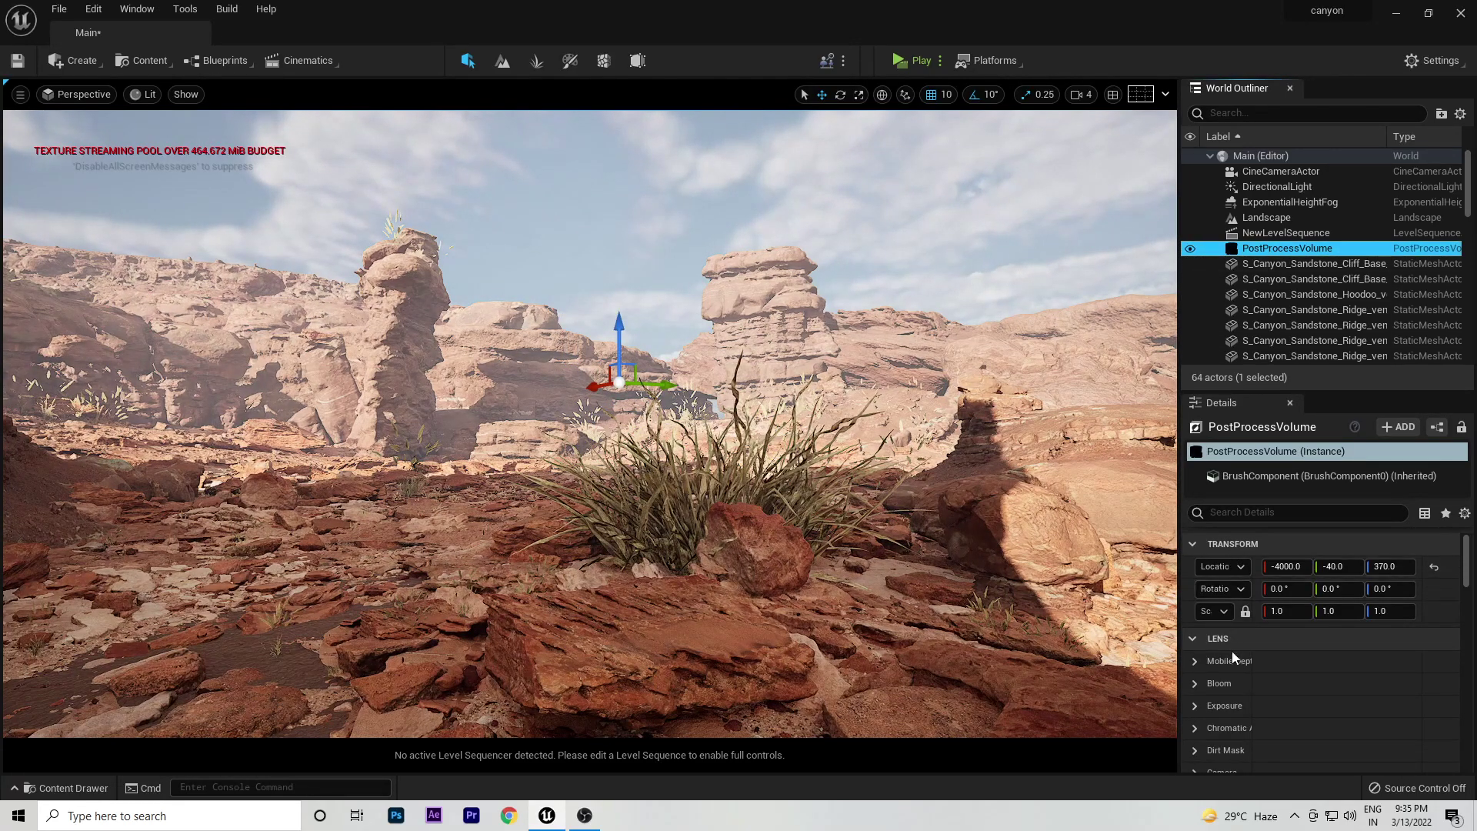
{"action": "left_click", "coordinate": [1195, 706]}
{"action": "scroll", "coordinate": [1283, 717], "scroll_direction": "down", "scroll_amount": 5}
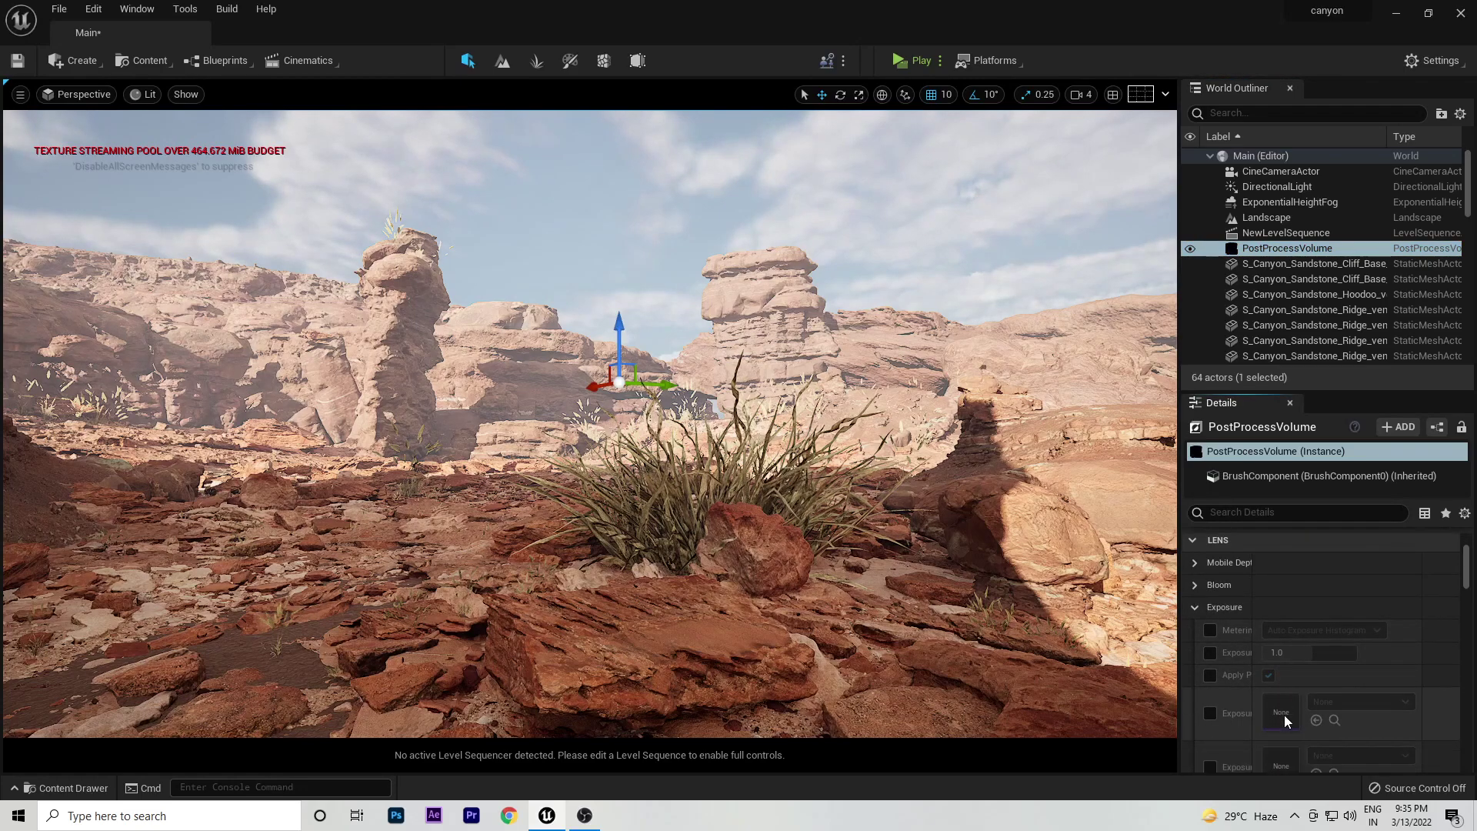
{"action": "scroll", "coordinate": [1210, 696], "scroll_direction": "down", "scroll_amount": 1}
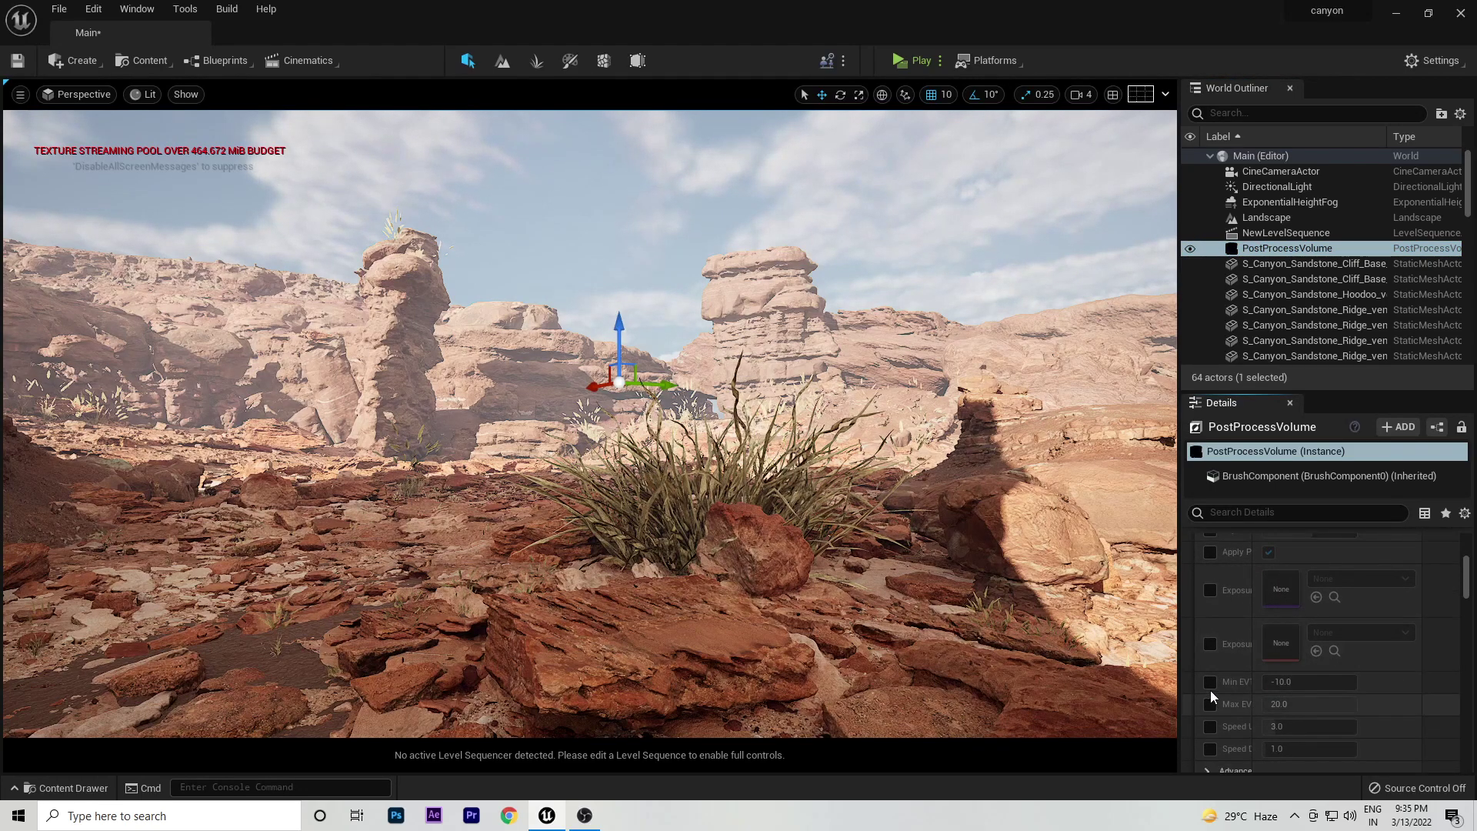
{"action": "left_click", "coordinate": [1210, 682]}
{"action": "left_click", "coordinate": [1210, 704]}
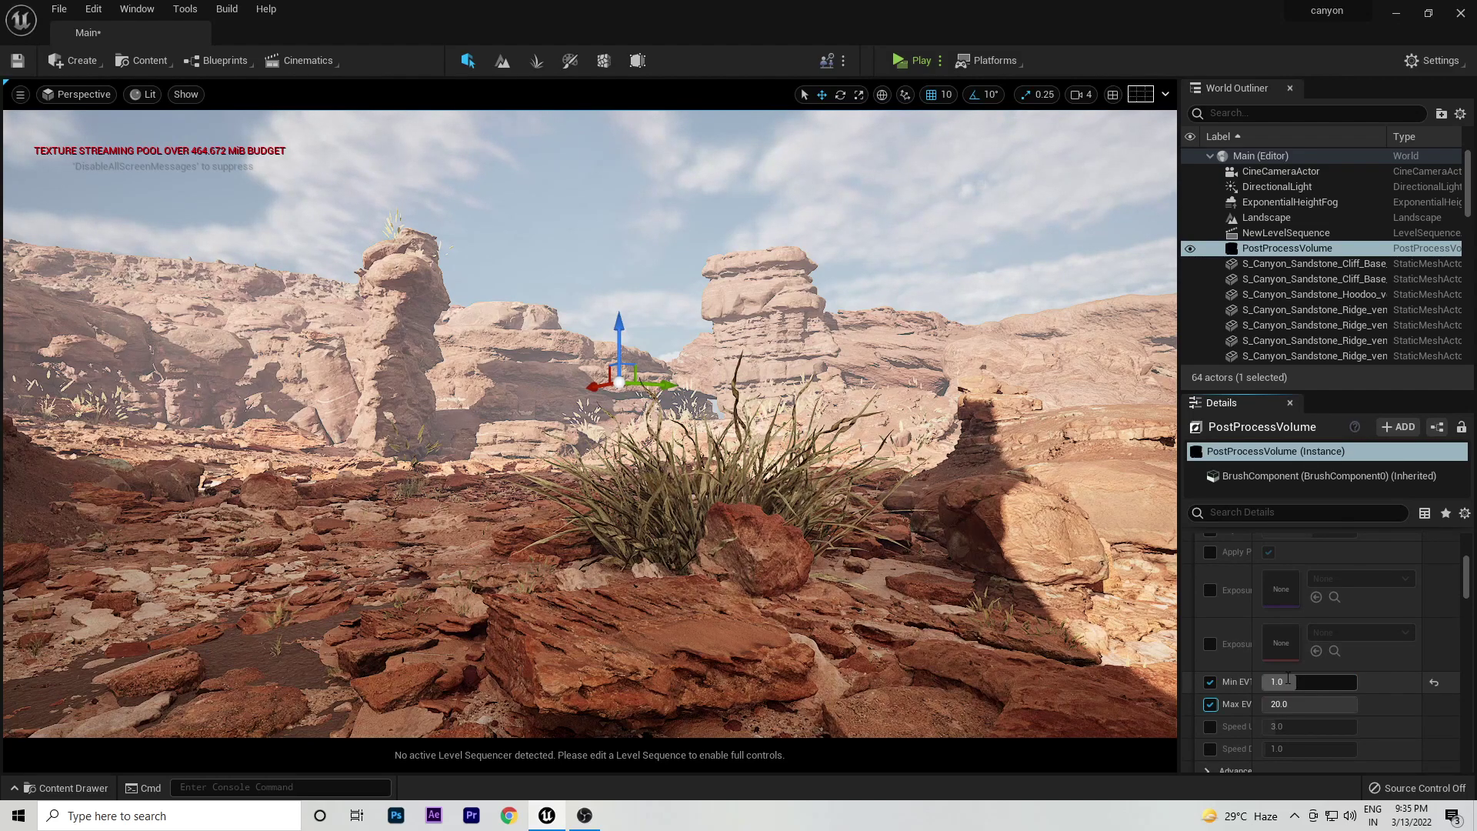
{"action": "scroll", "coordinate": [1286, 676], "scroll_direction": "down", "scroll_amount": 5}
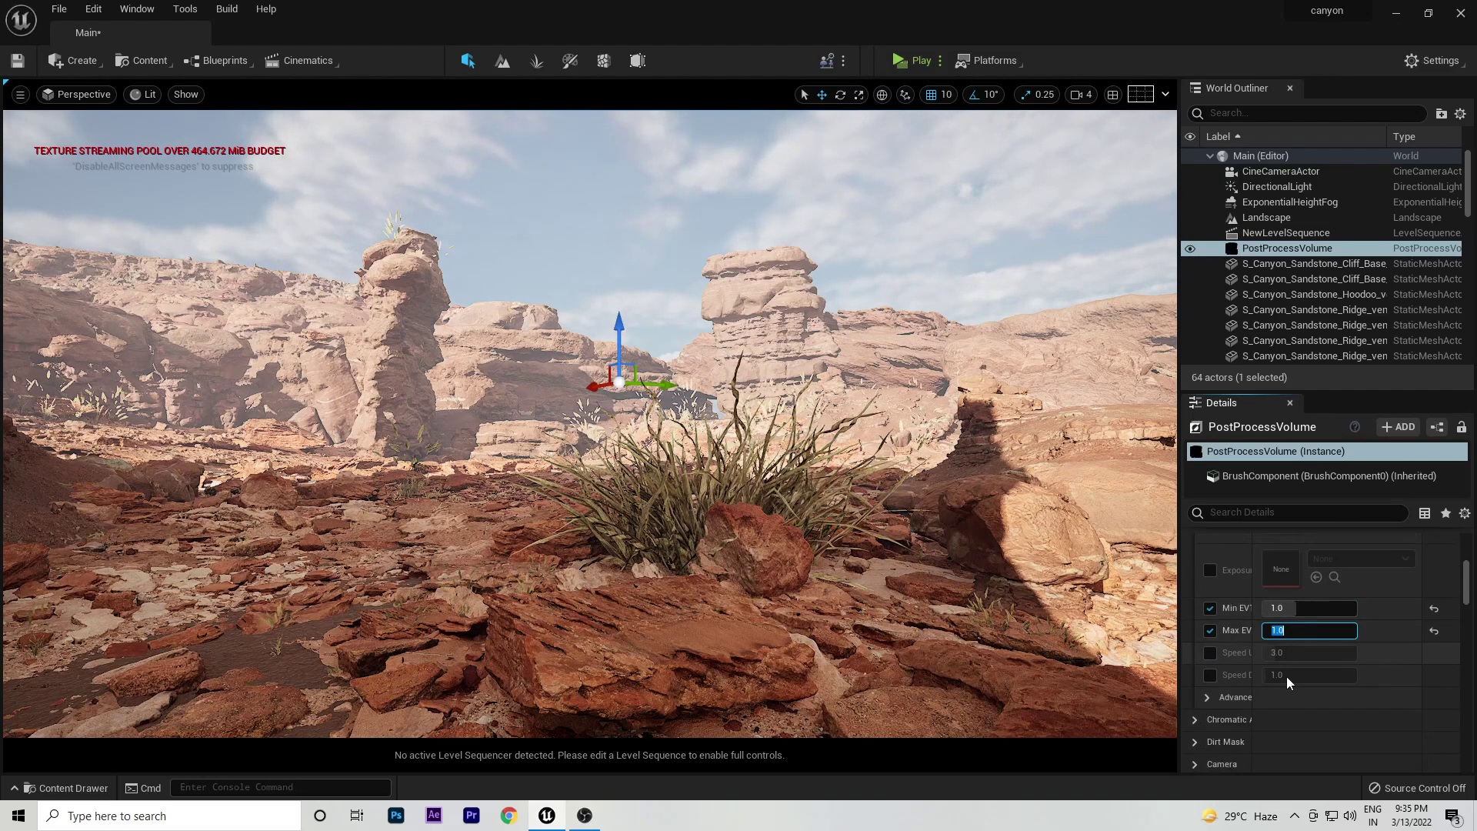
Filter the PostProcessVolume's properties for INF and enable Infinite Extent.
{"action": "left_click", "coordinate": [1251, 511]}
{"action": "type", "text": "INF"}
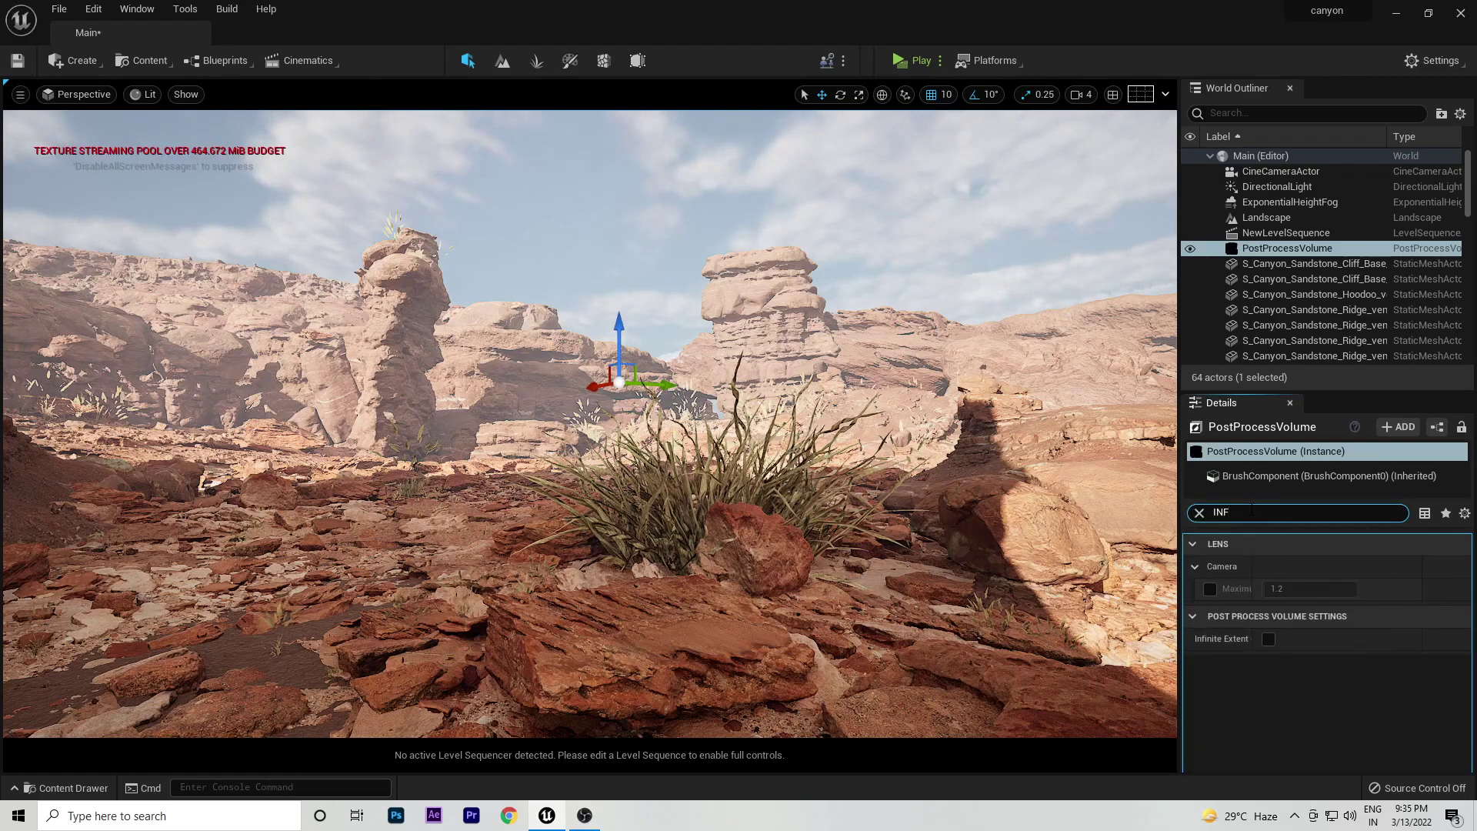
{"action": "left_click", "coordinate": [1271, 643]}
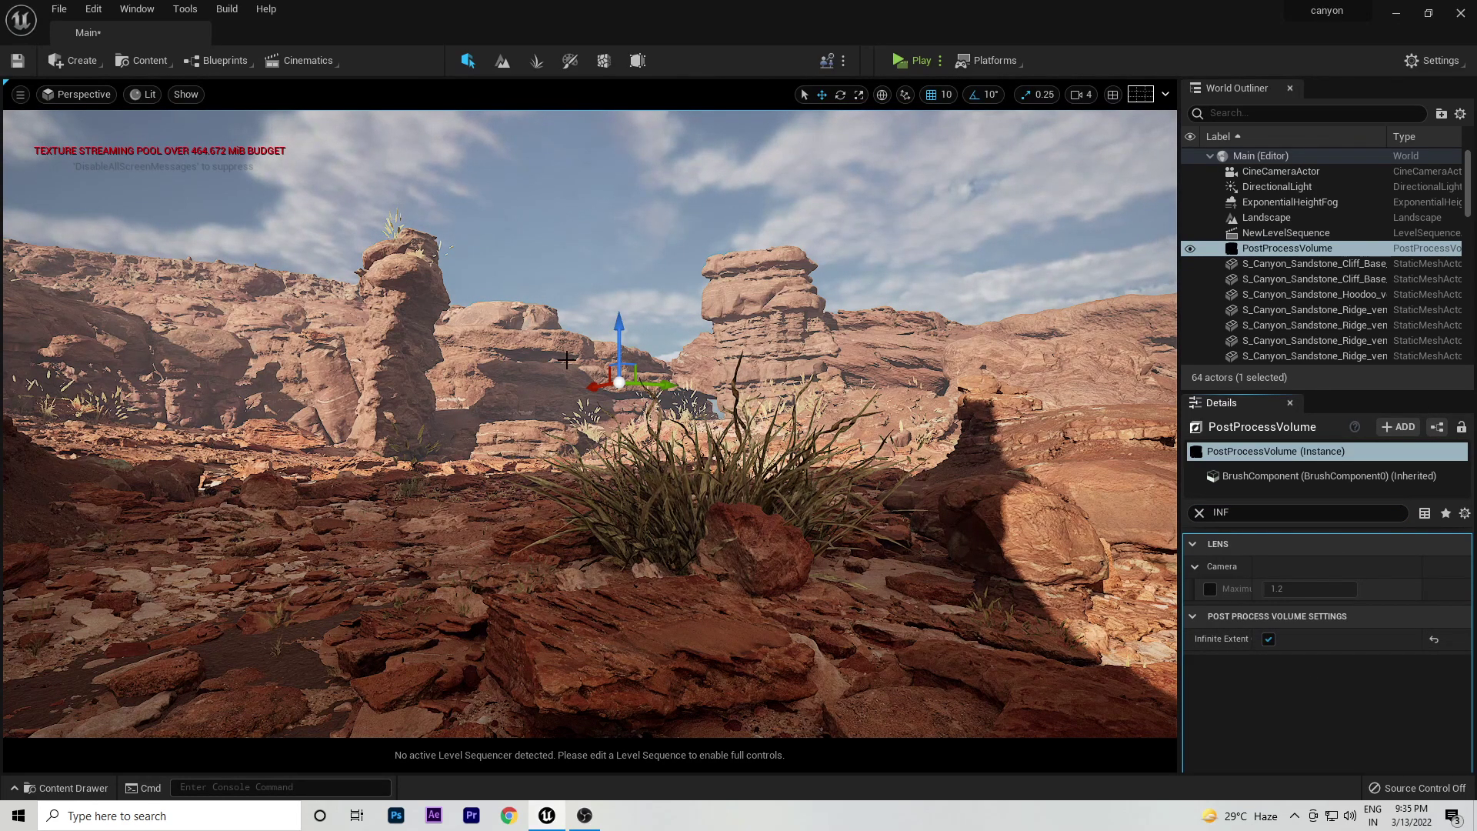
Lower the sun to a red dusk, clear the property filter, and compare the exposure with the PostProcessVolume hidden and shown.
{"action": "left_click", "coordinate": [533, 428]}
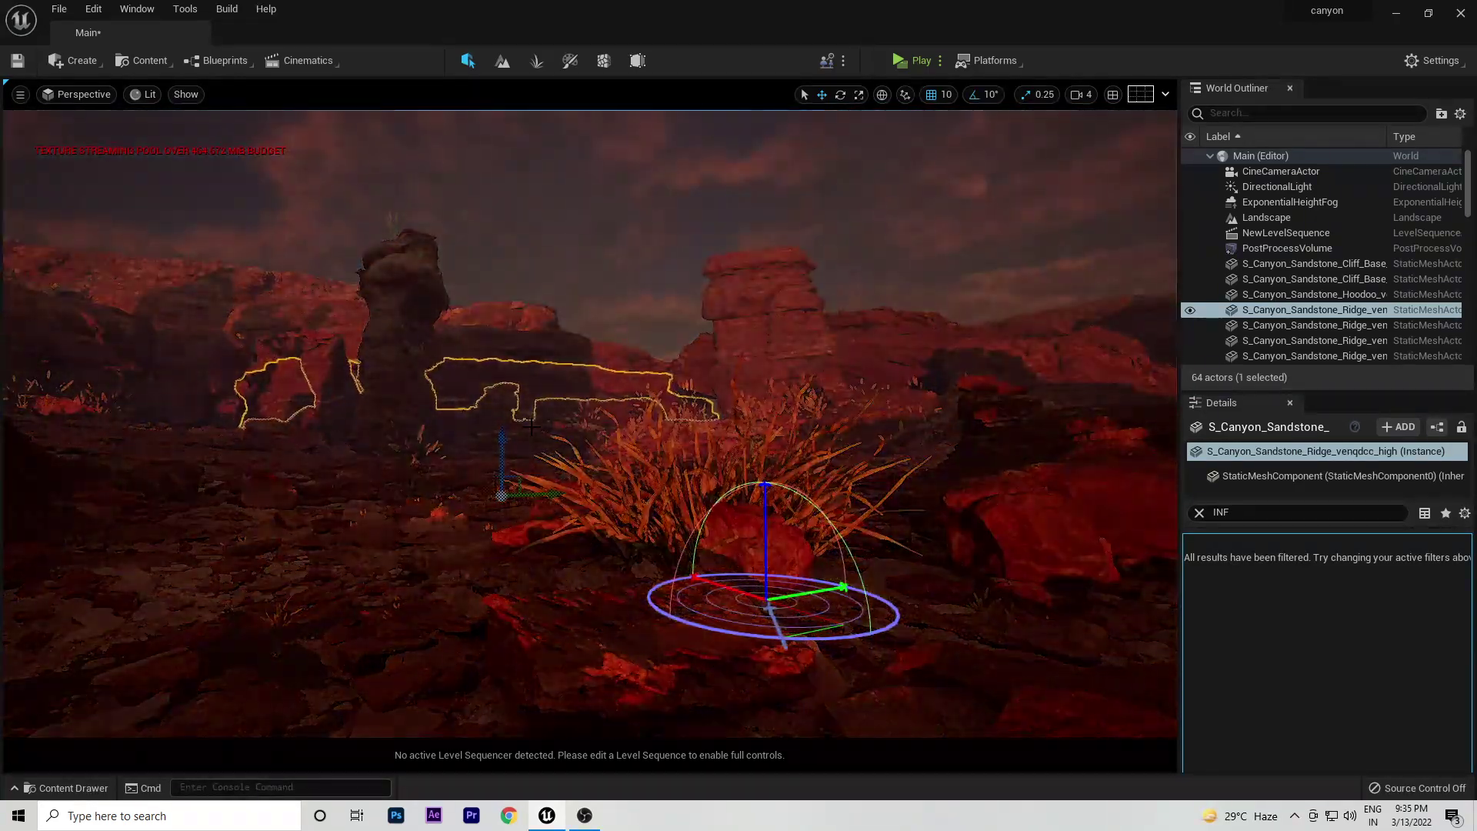
{"action": "left_click", "coordinate": [1200, 513]}
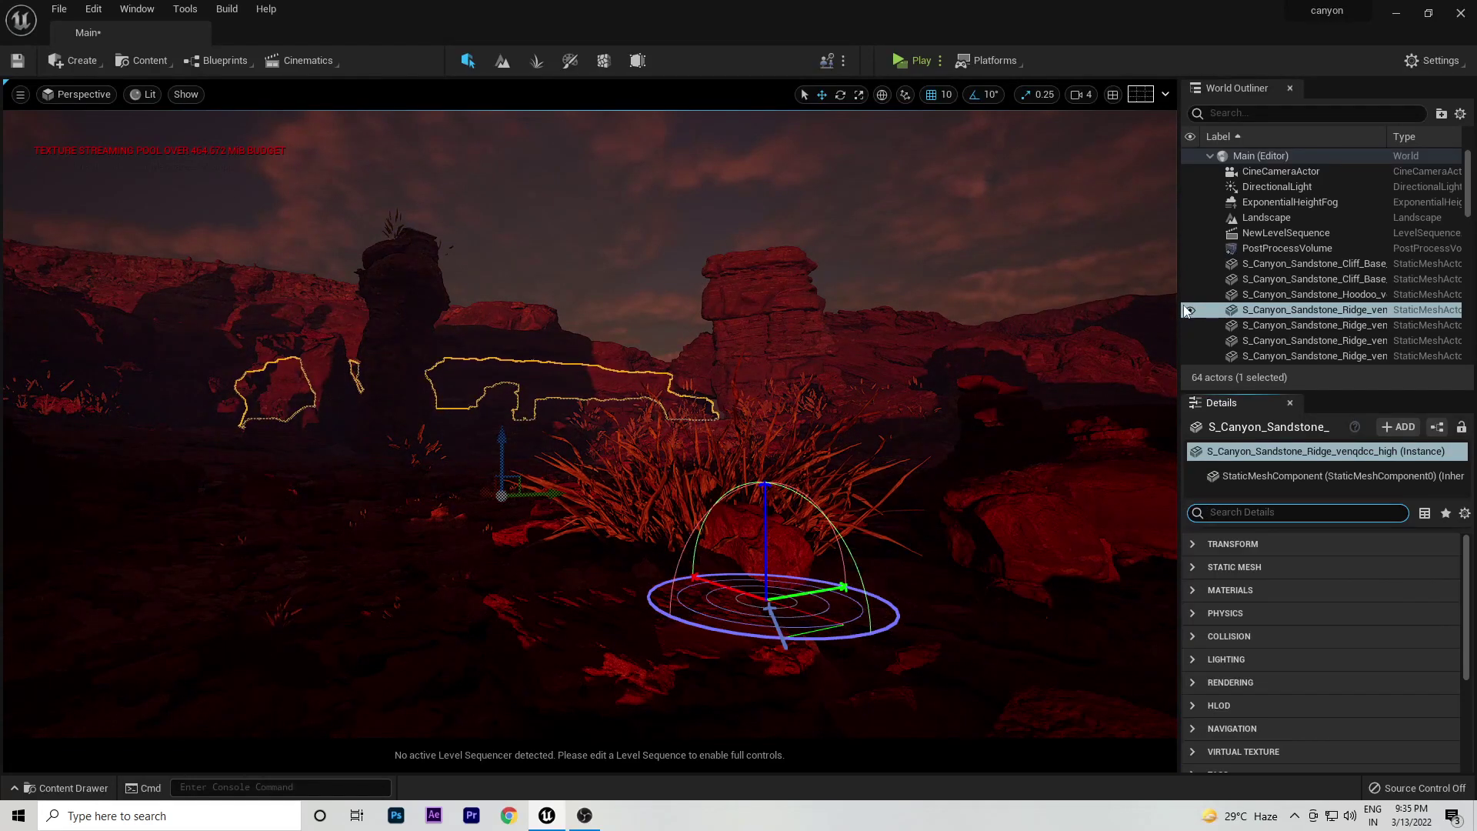
{"action": "left_click", "coordinate": [1189, 312]}
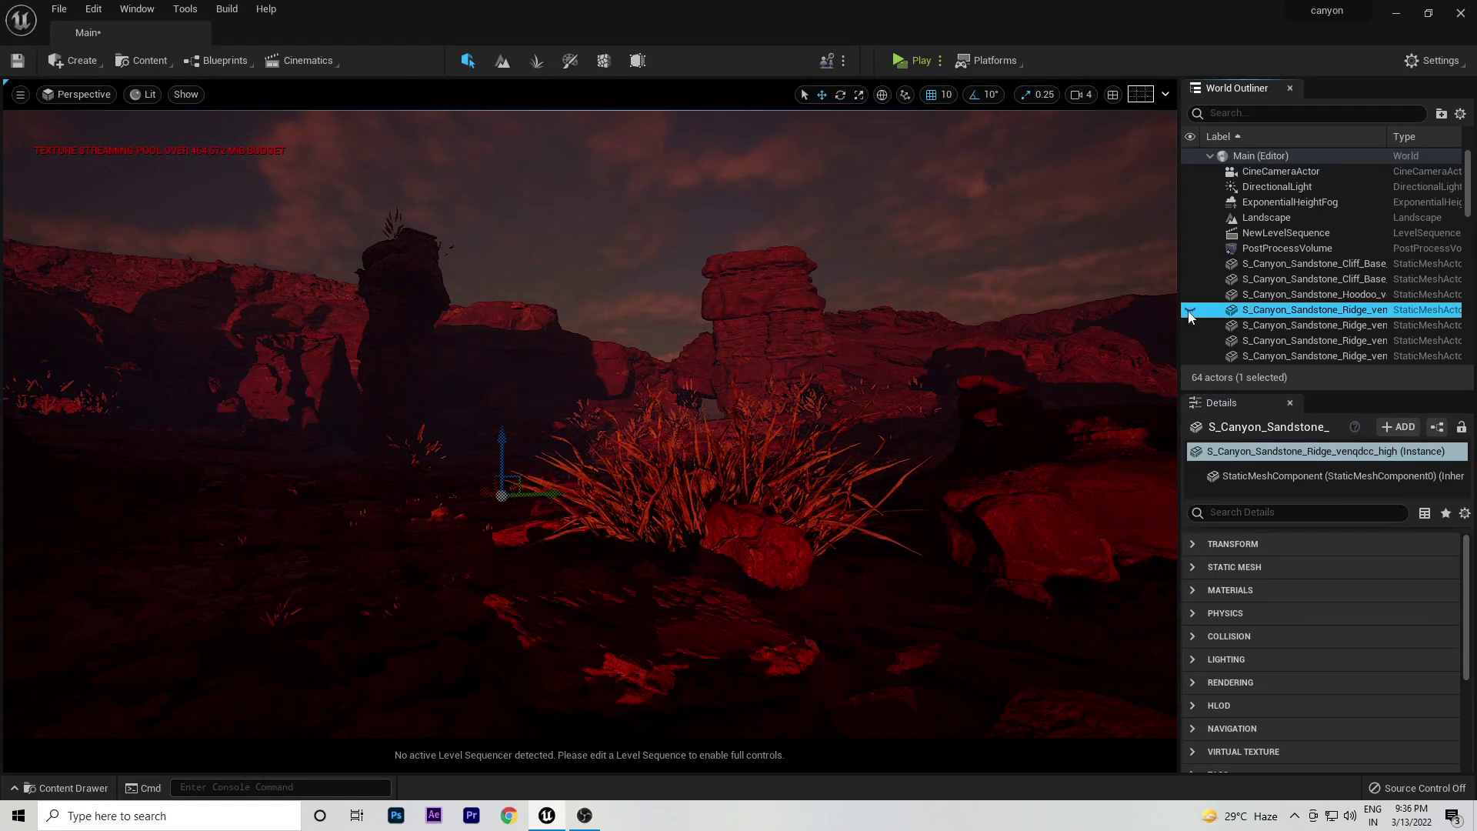
{"action": "left_click", "coordinate": [1189, 311]}
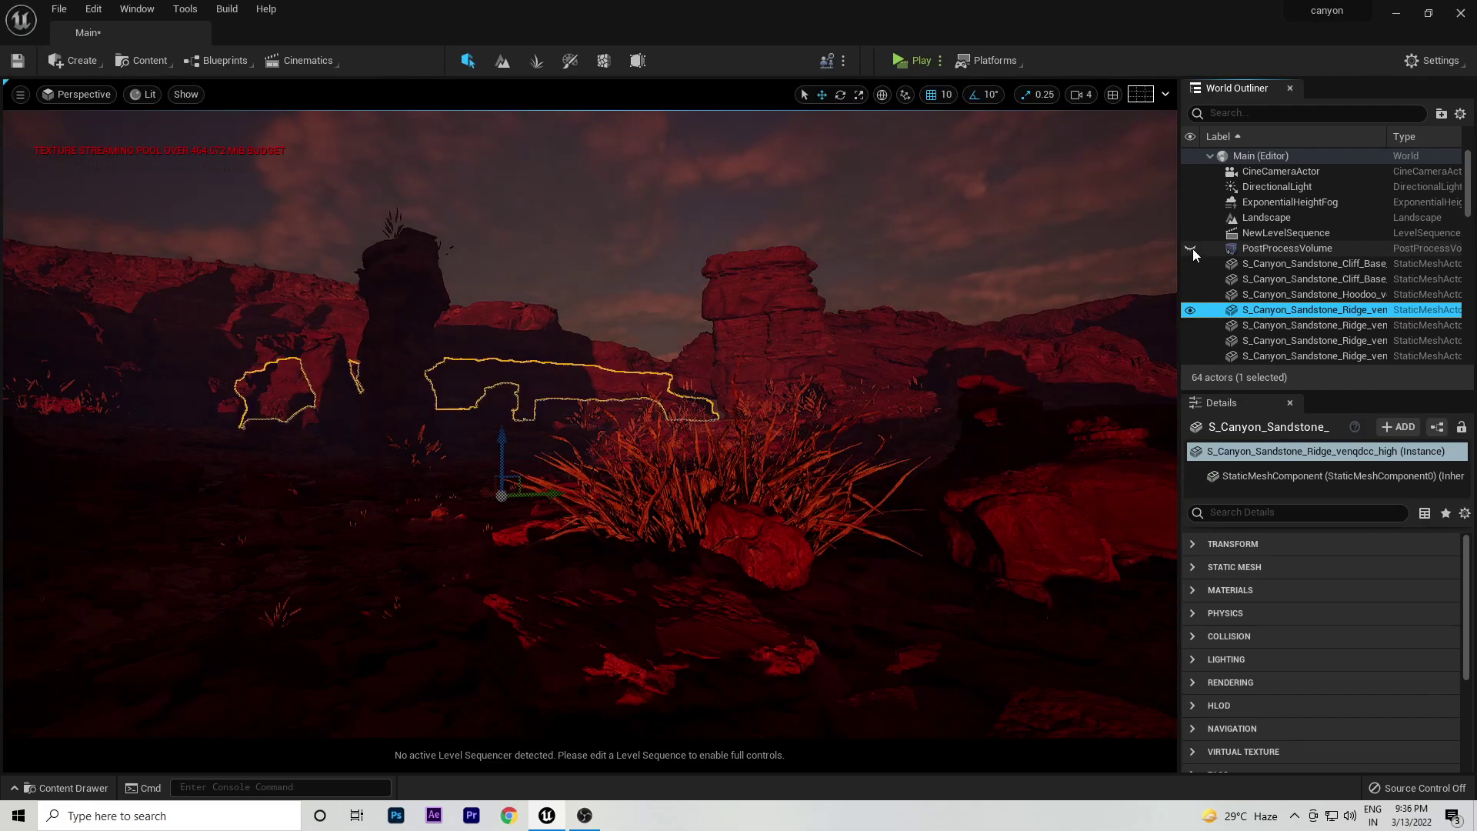
{"action": "left_click", "coordinate": [1191, 248]}
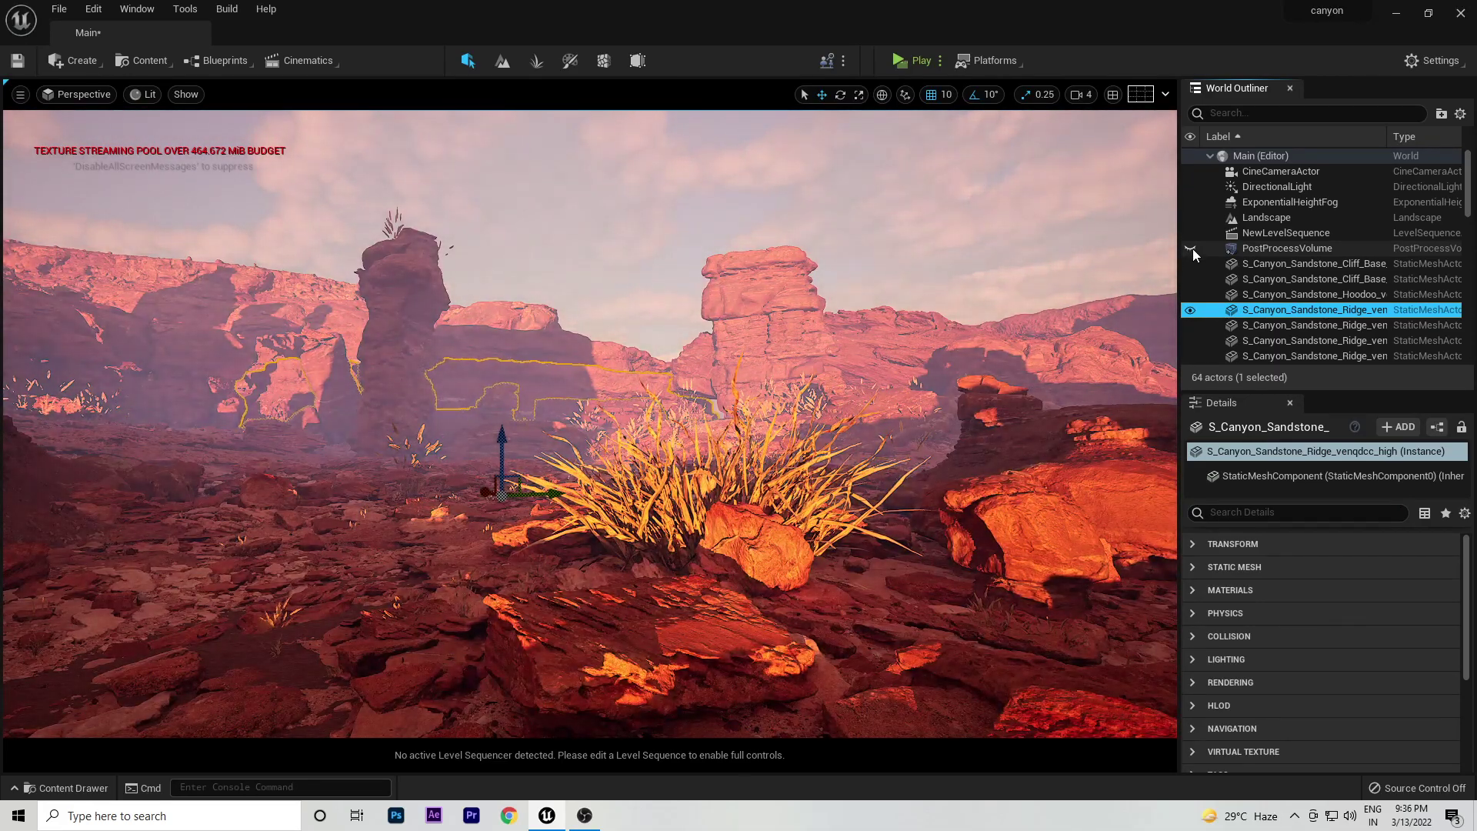
{"action": "left_click", "coordinate": [1191, 248]}
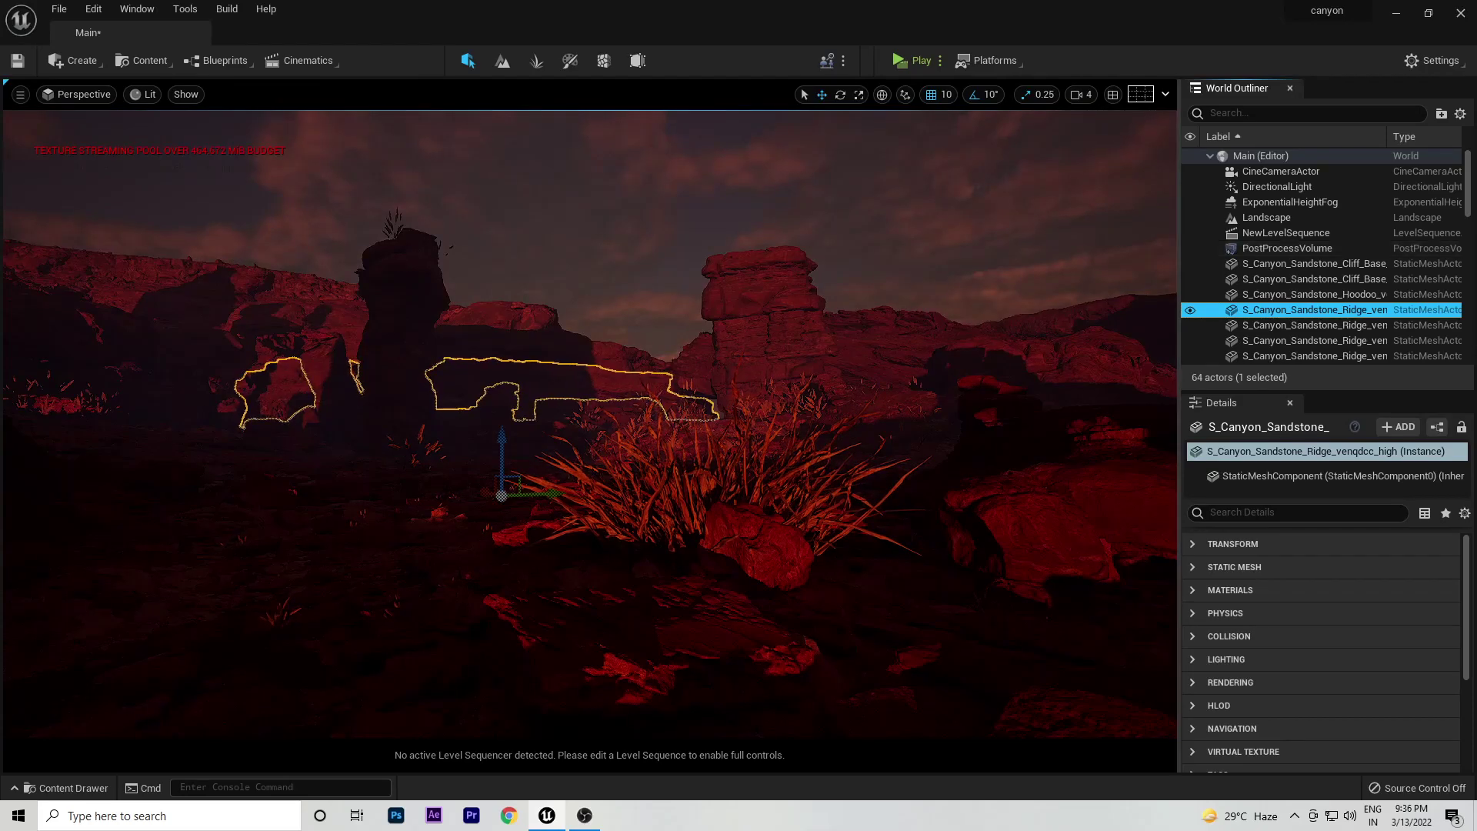
Raise the sun again to light the canyon with bright daylight.
{"action": "left_click", "coordinate": [931, 346]}
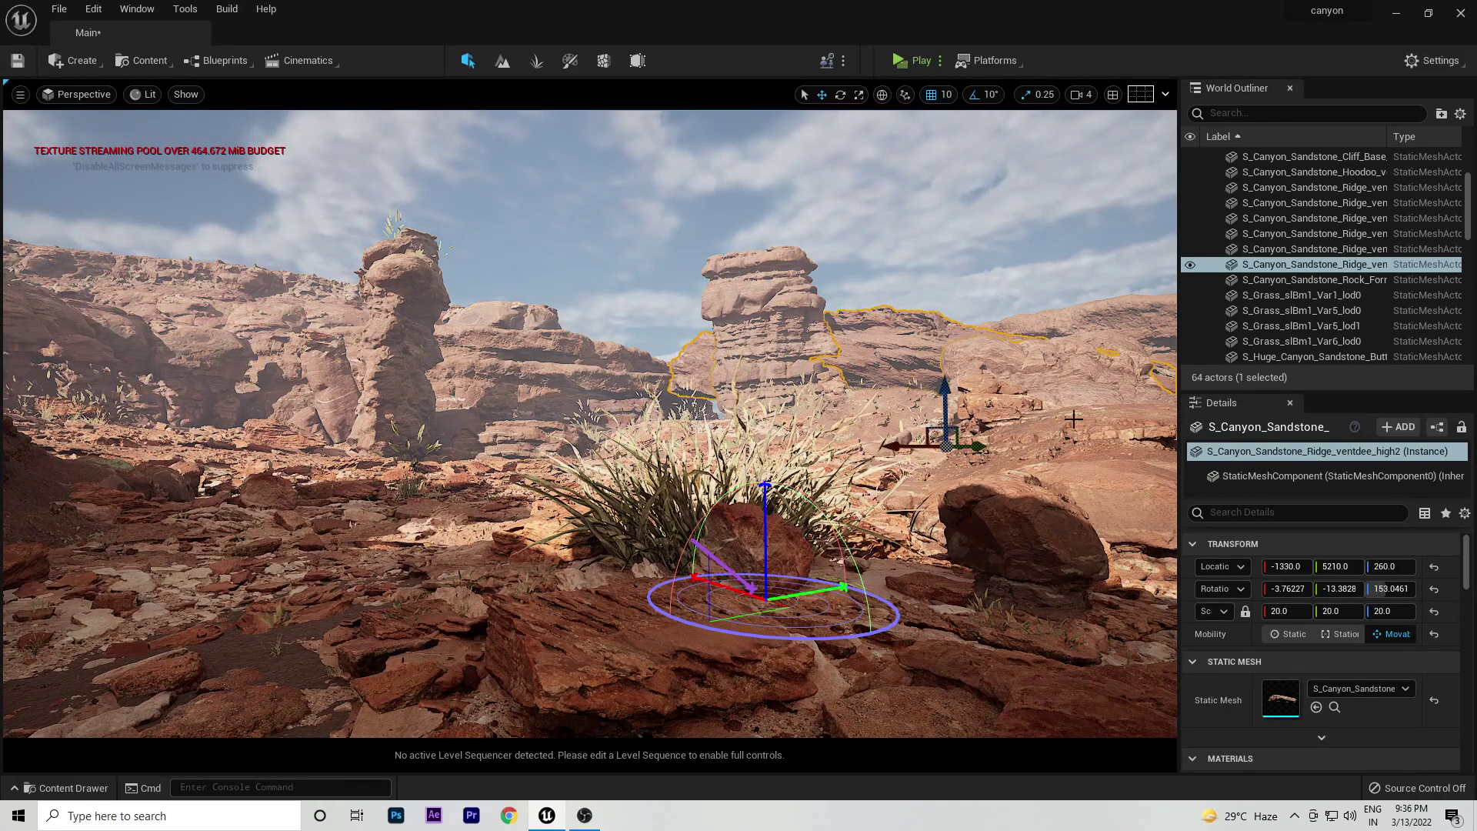
{"action": "right_click_drag", "start_coordinate": [589, 423], "coordinate": [589, 423]}
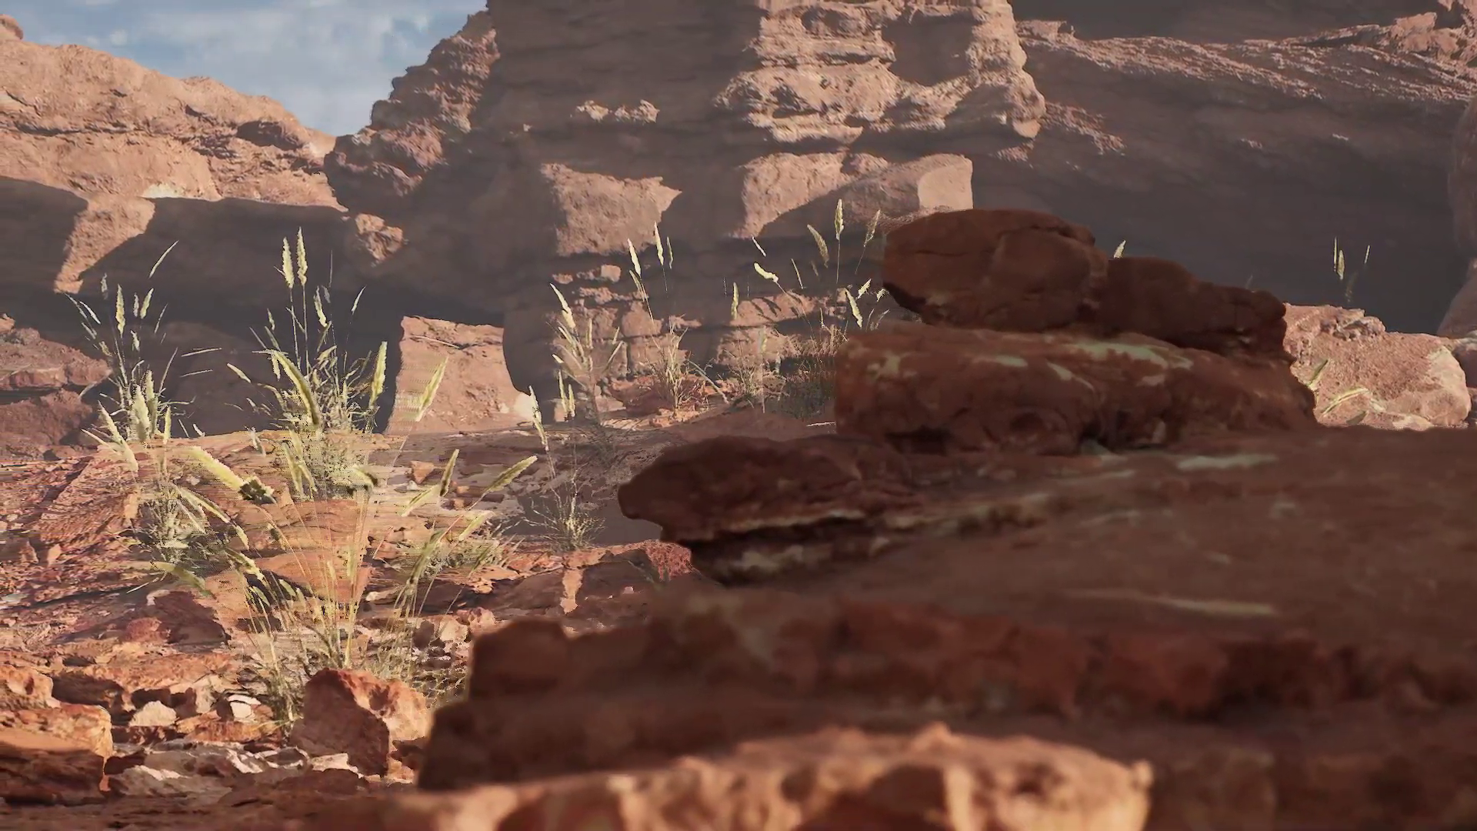